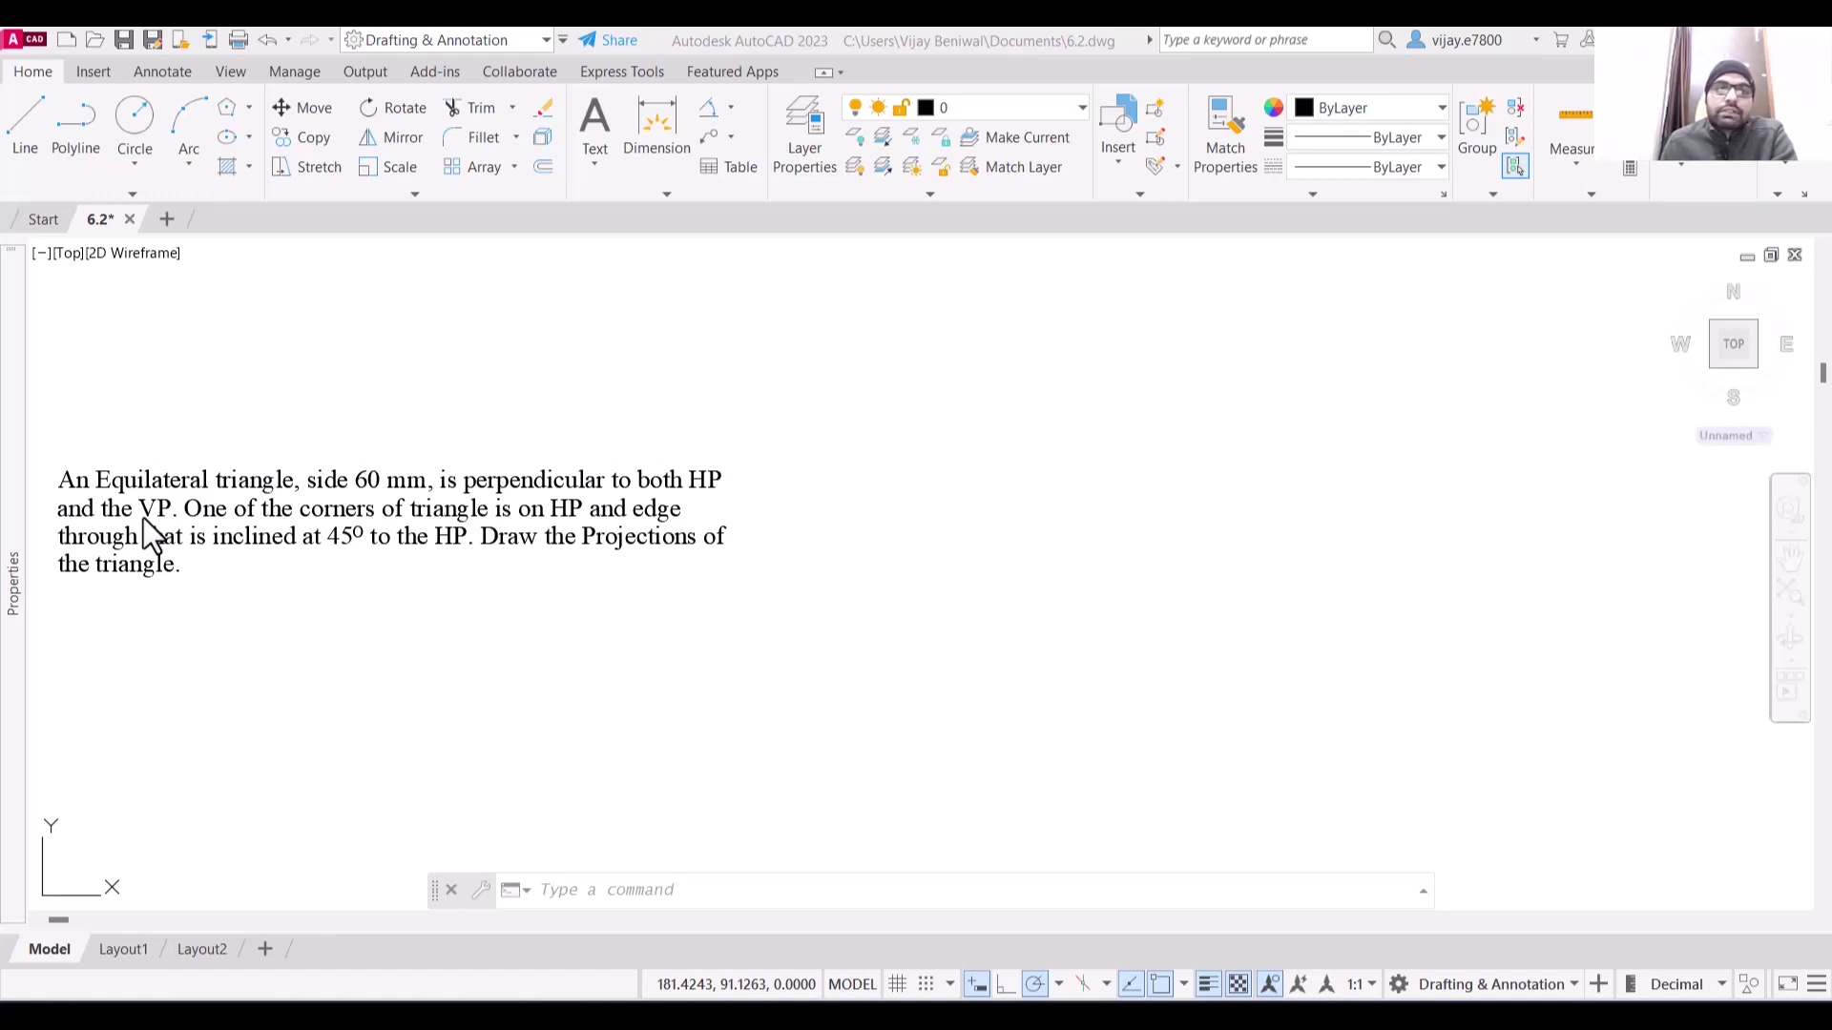
# Draw a long horizontal reference line in the empty area beside the problem statement
pyautogui.click(46, 136)
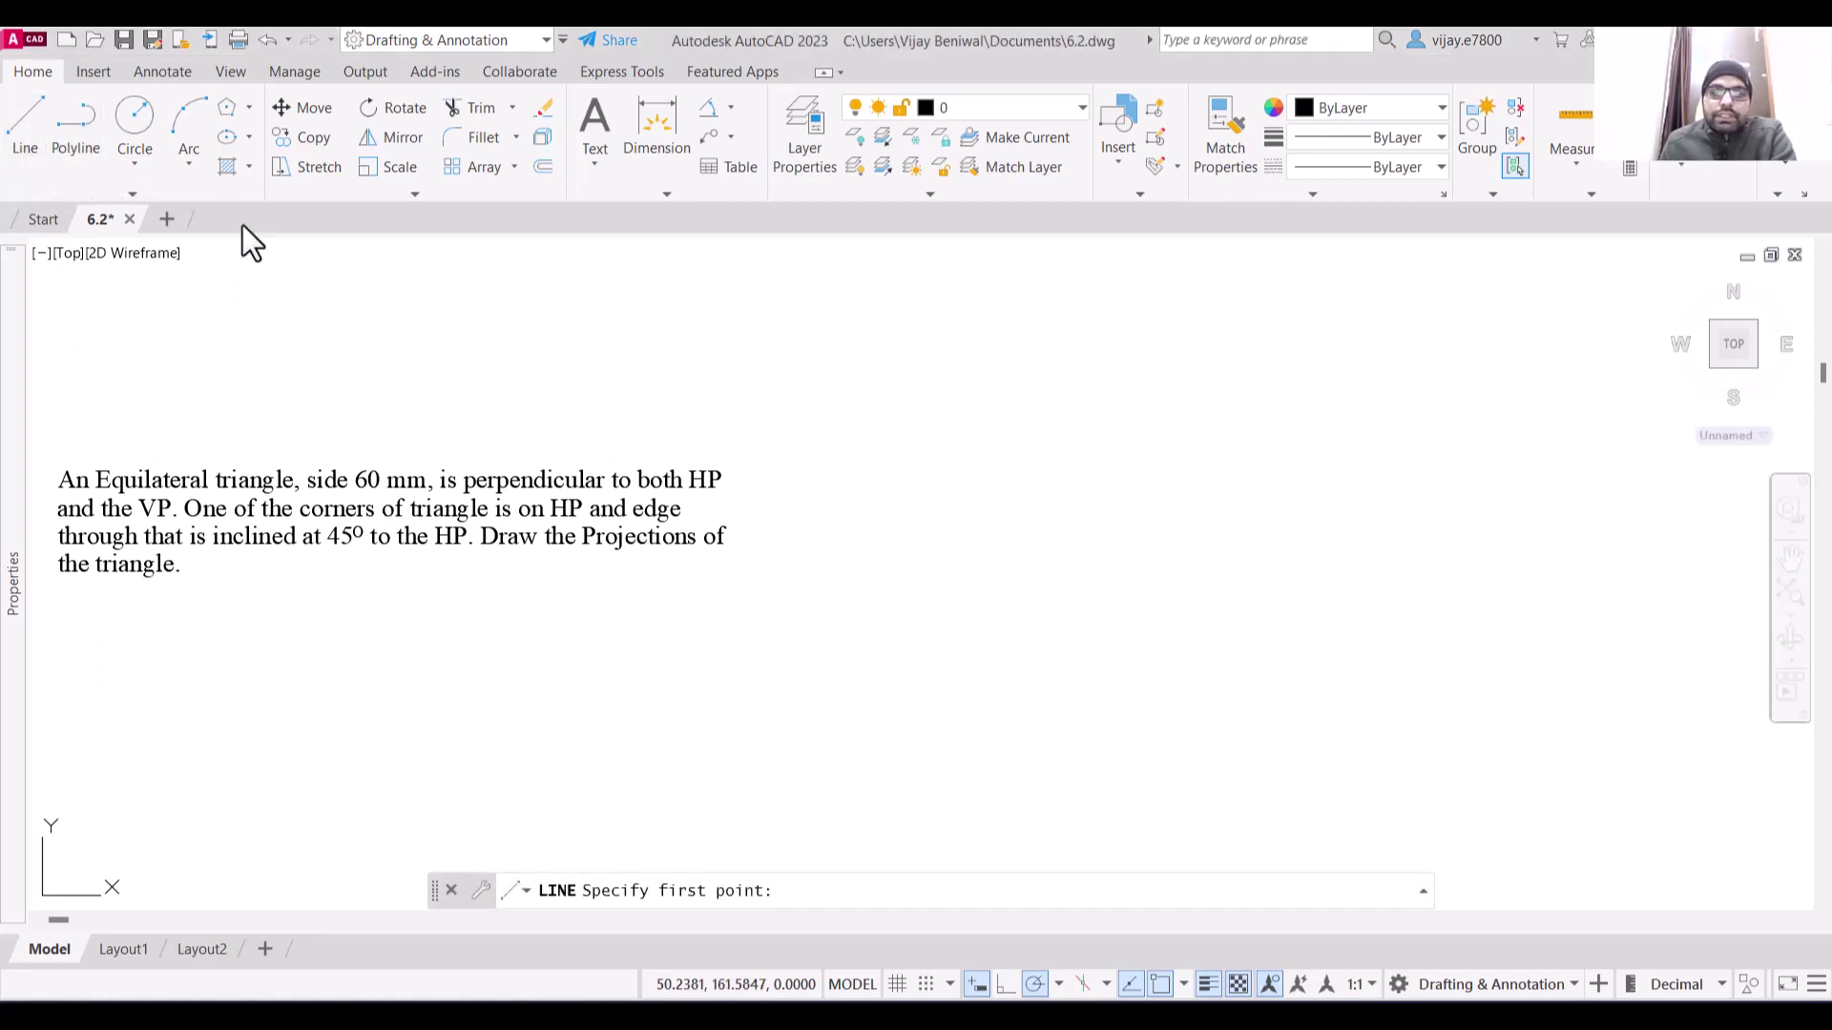
pyautogui.click(816, 592)
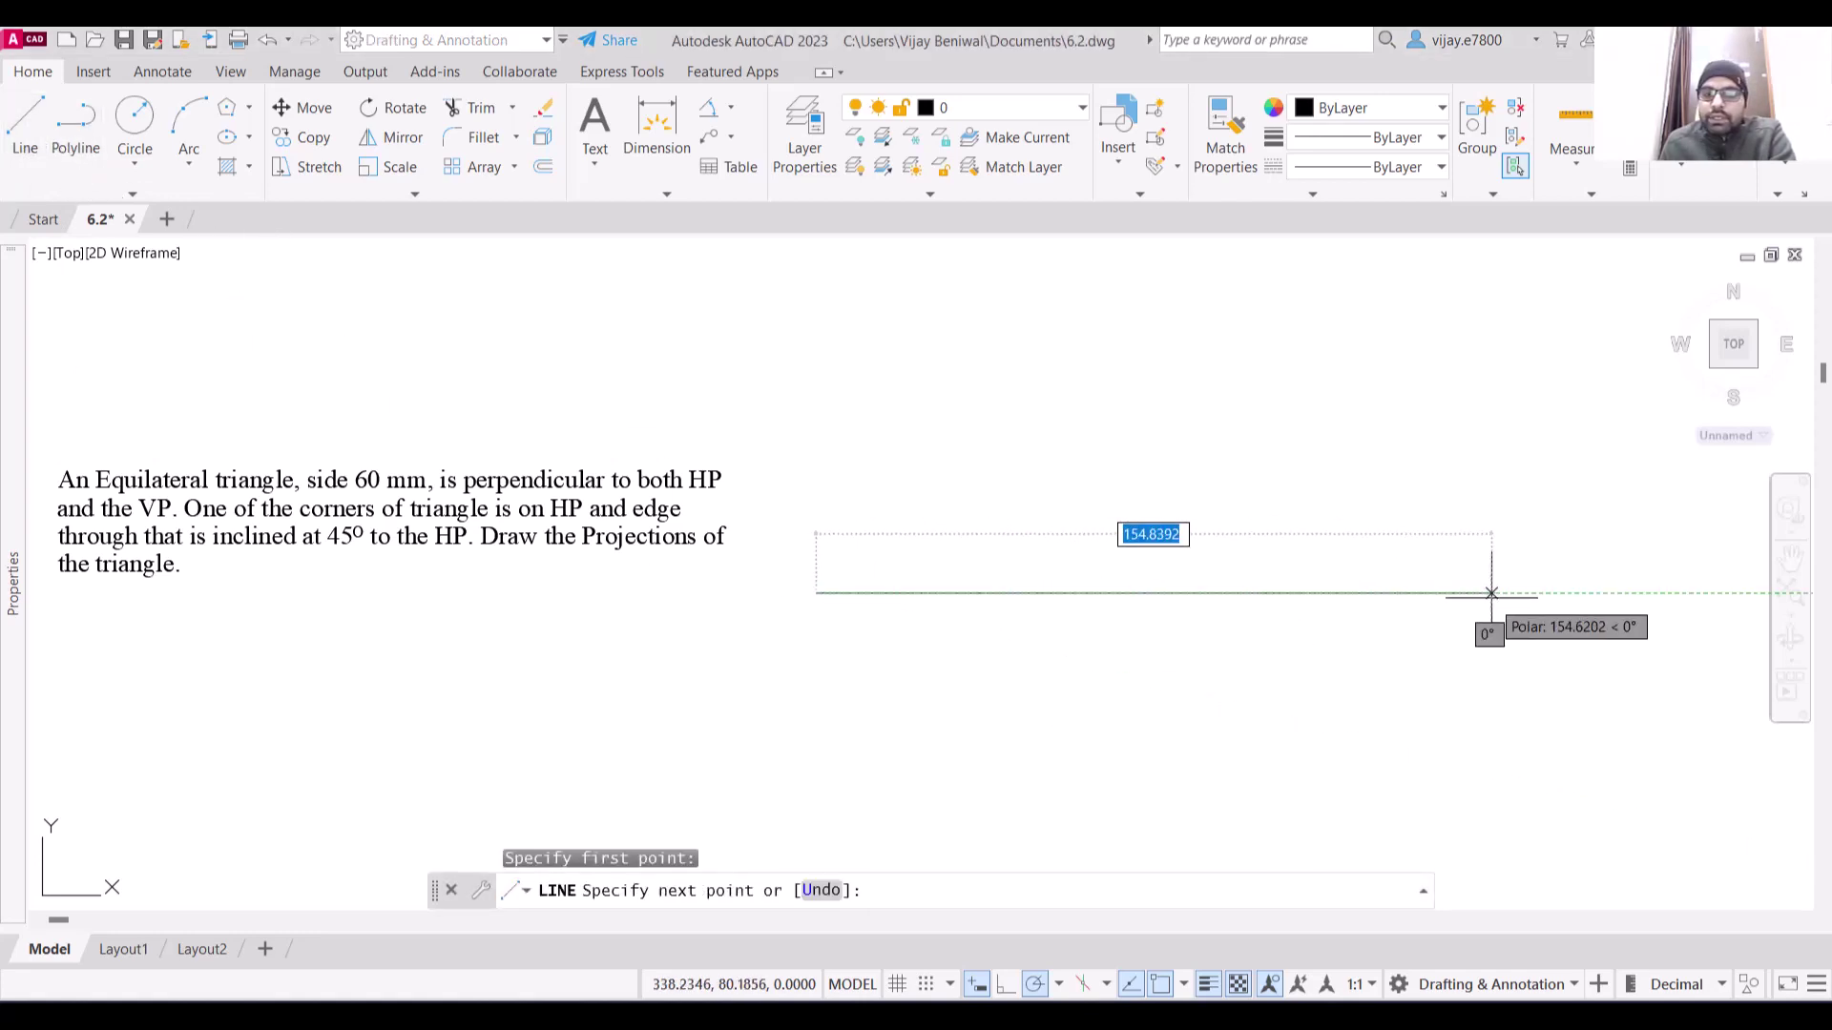
pyautogui.click(1674, 594)
pyautogui.rightClick(1574, 475)
pyautogui.click(1599, 492)
# Draw a vertical reference line about 130 mm long crossing the horizontal line slightly left of its middle
pyautogui.rightClick(1217, 305)
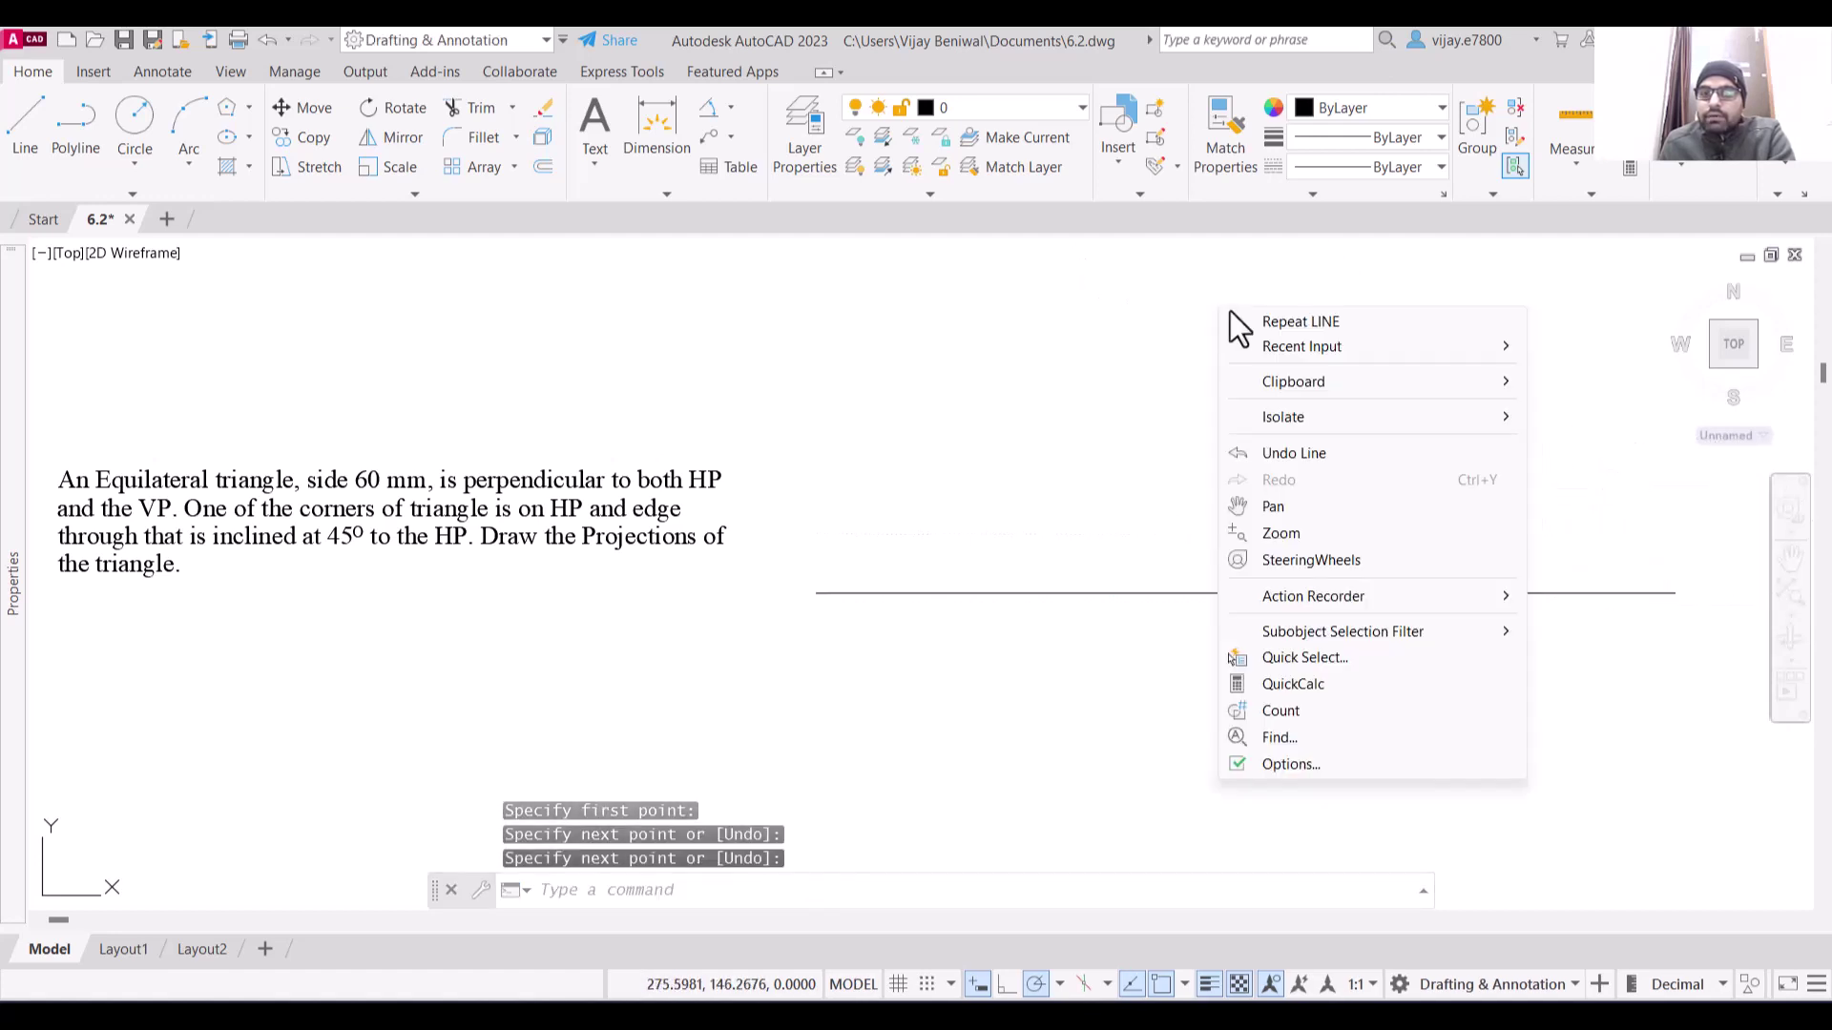
pyautogui.click(1231, 315)
pyautogui.click(1179, 288)
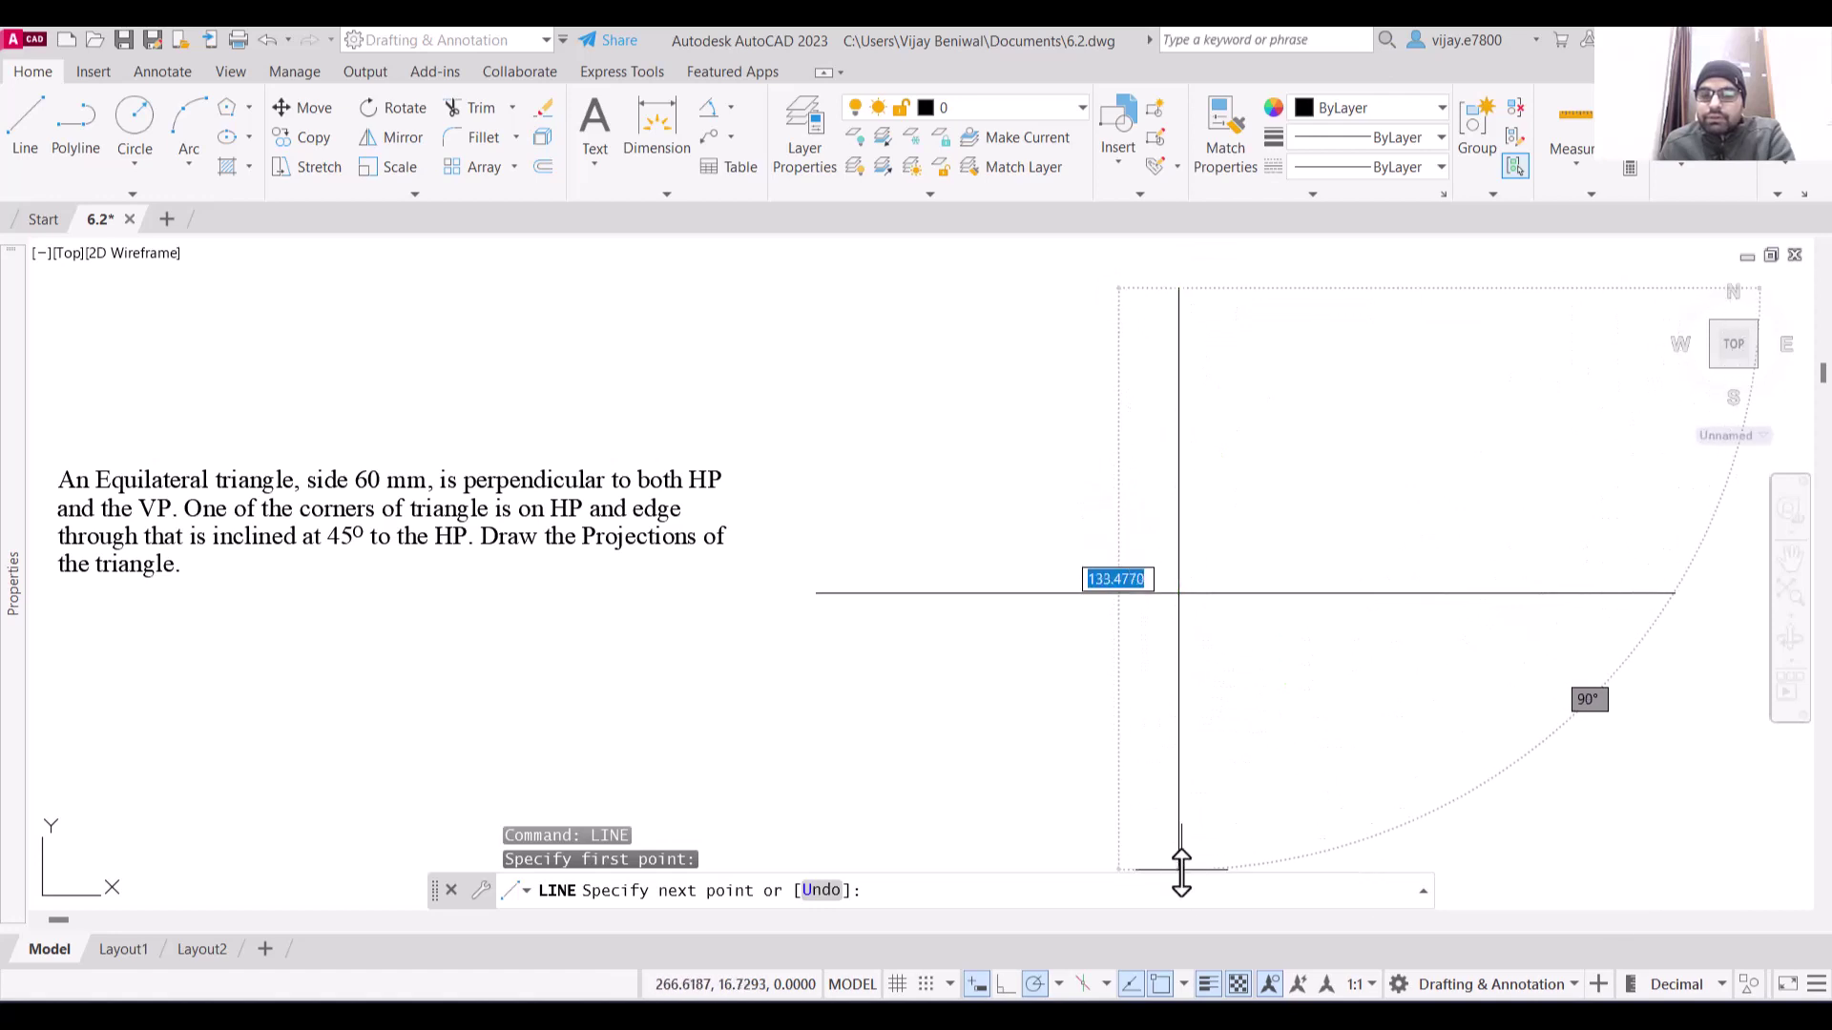
pyautogui.click(1179, 863)
pyautogui.rightClick(1376, 802)
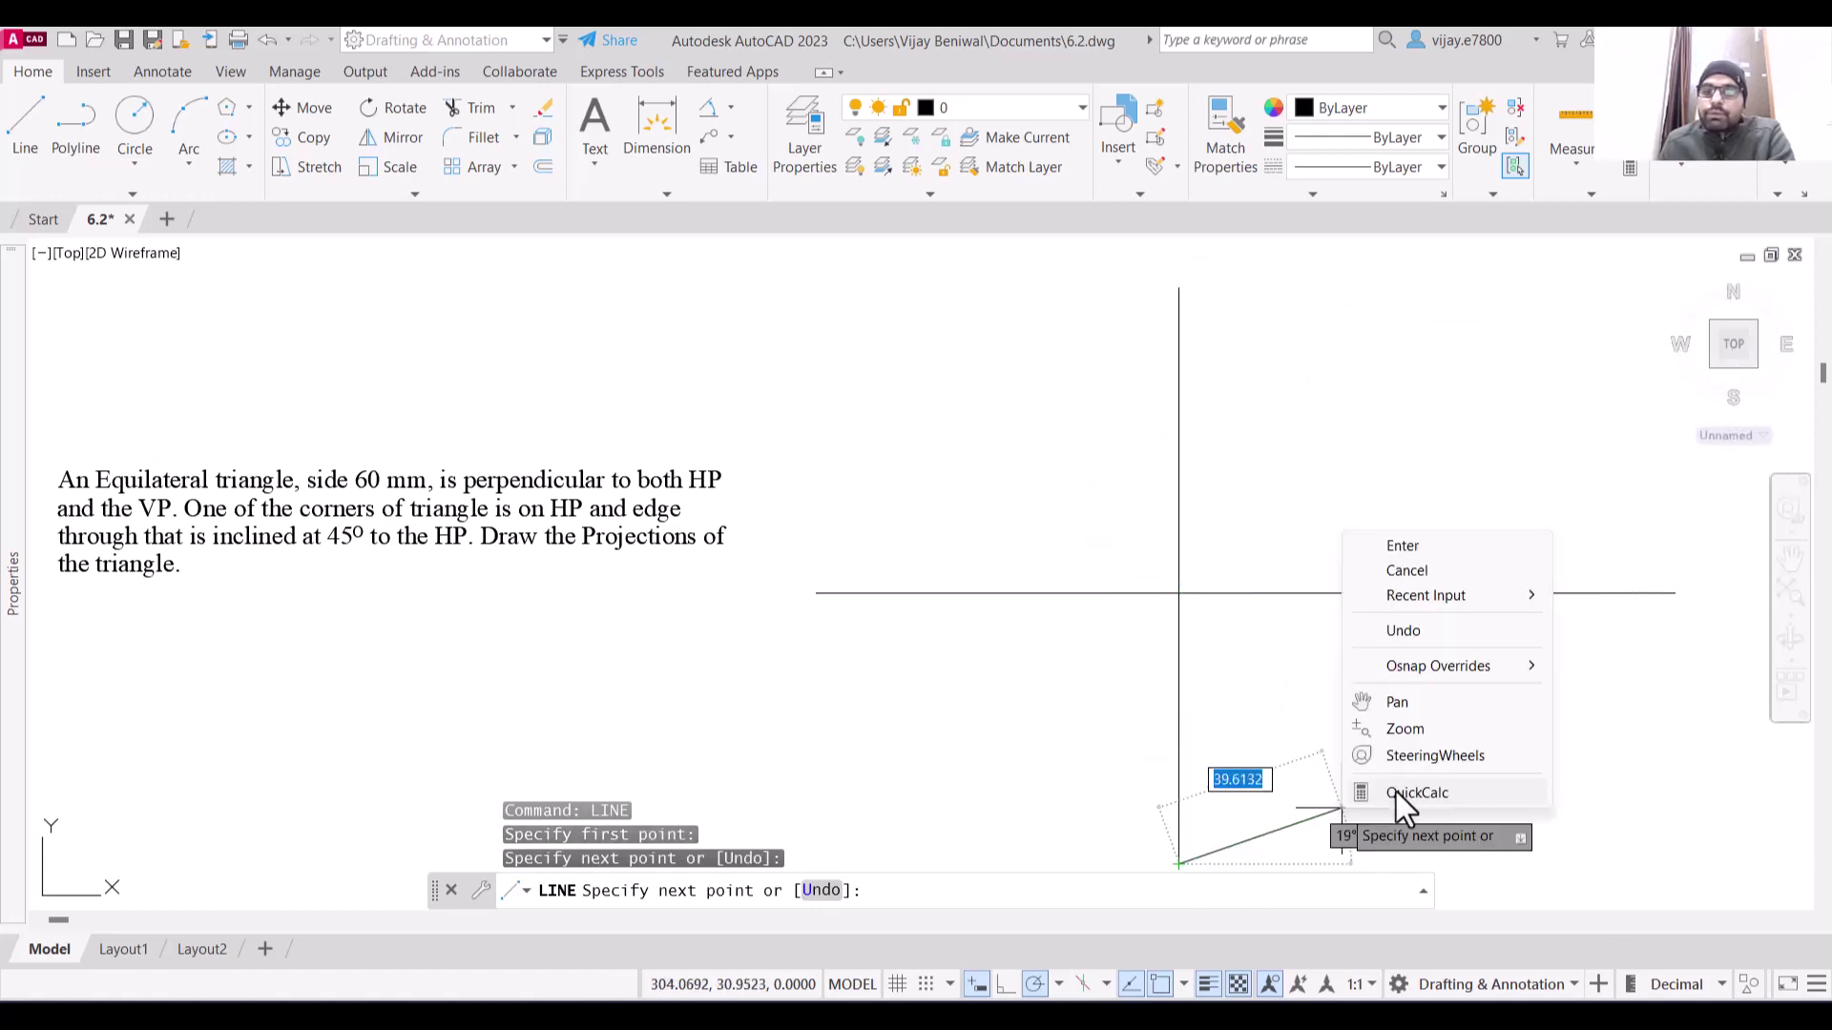
pyautogui.click(1401, 545)
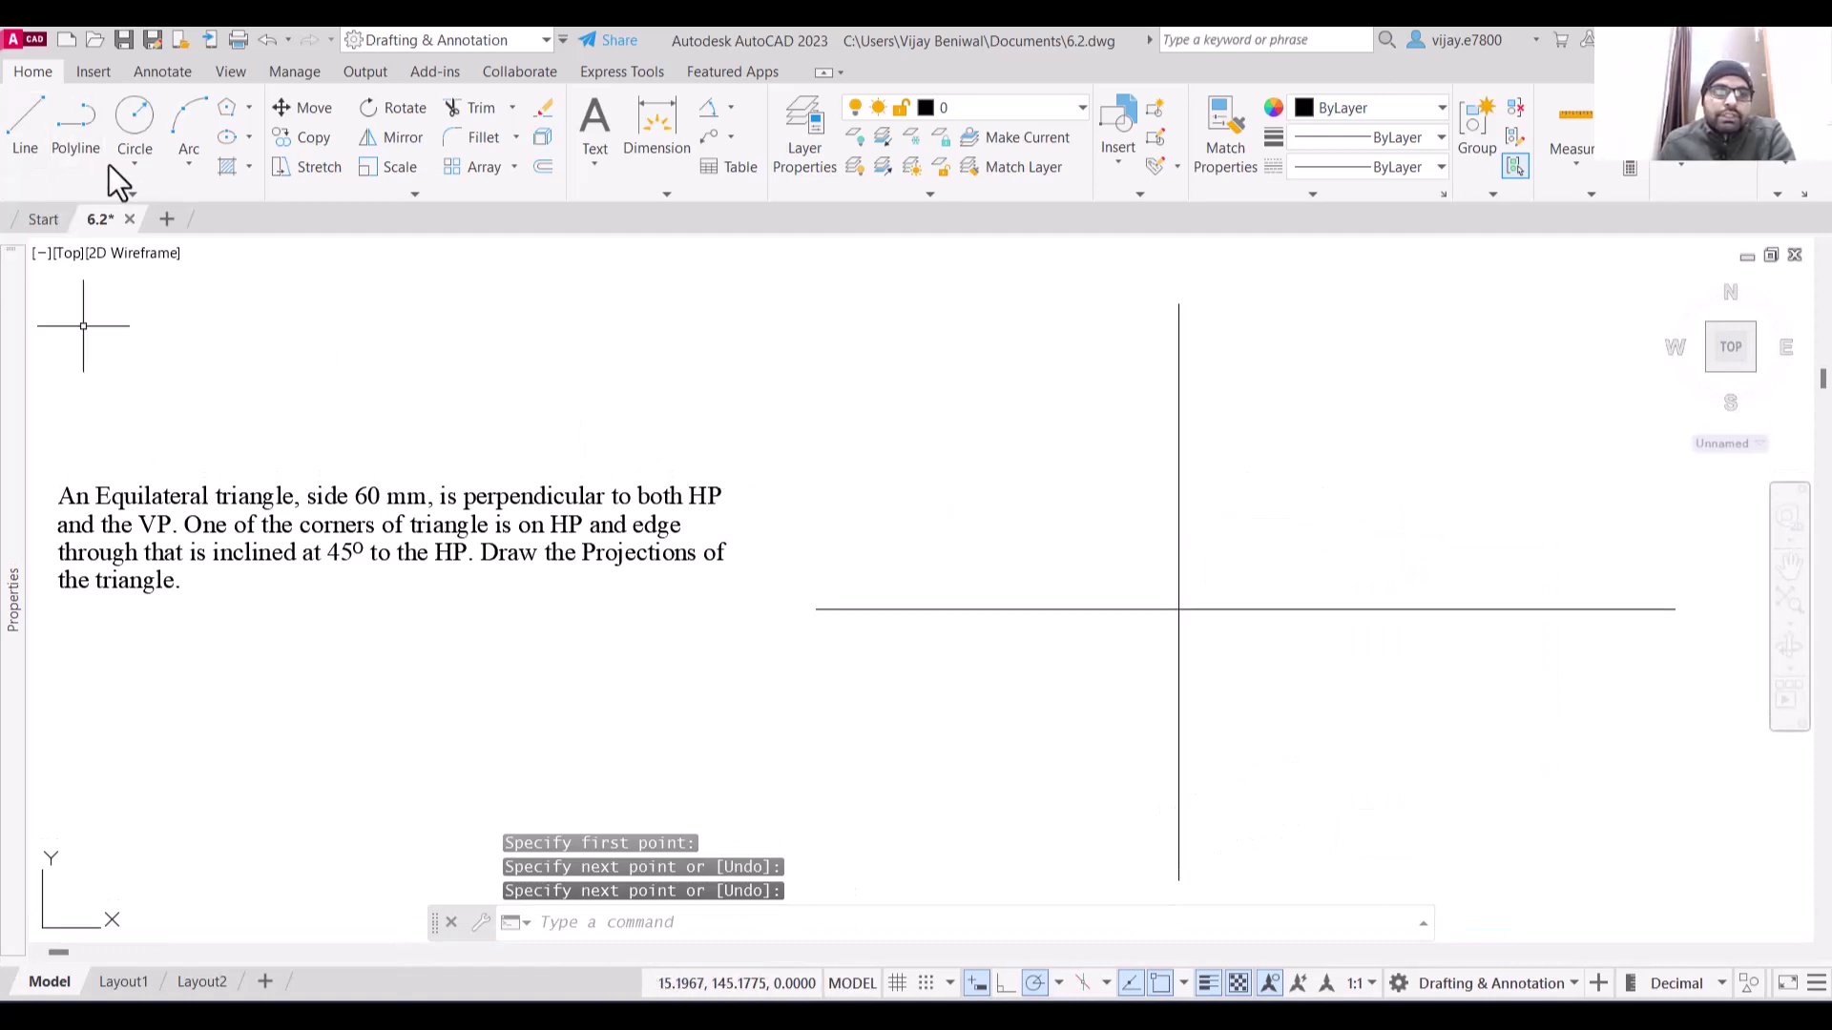
# Draw a three-sided polygon by its edge, starting at the horizontal line's midpoint, with a 60 mm edge at 45°
pyautogui.click(248, 108)
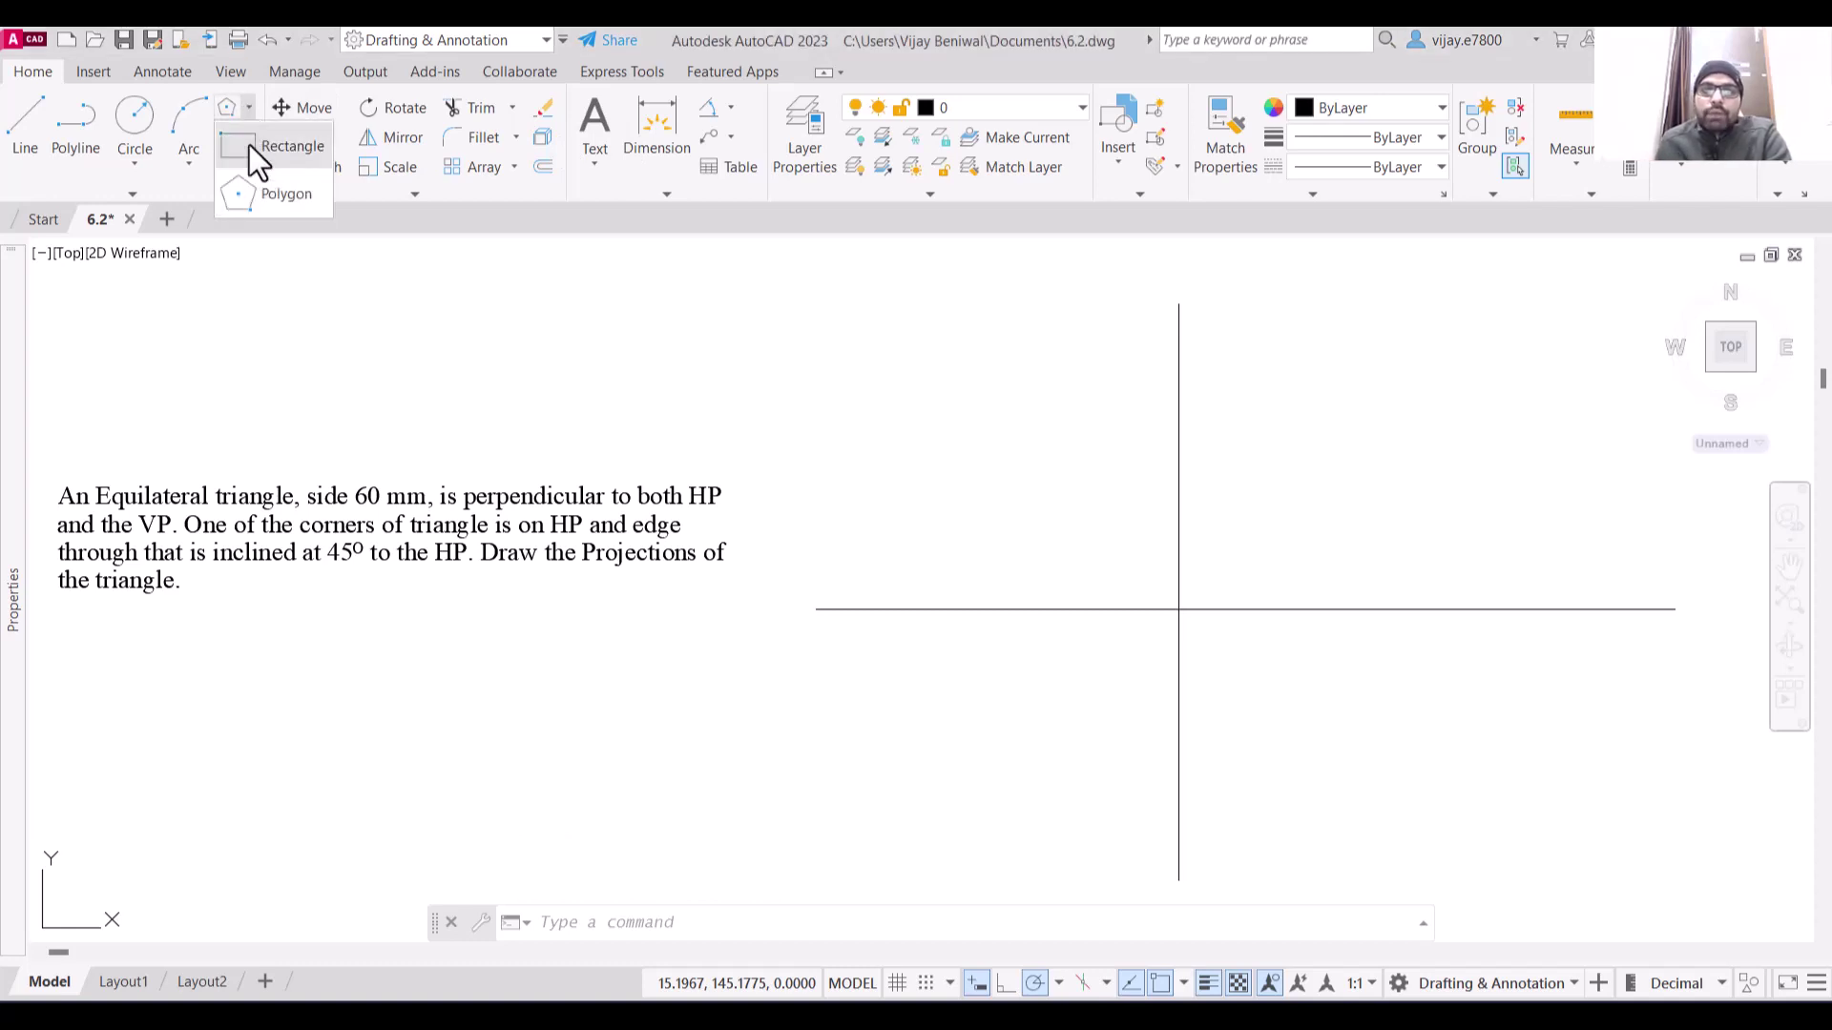
pyautogui.click(249, 193)
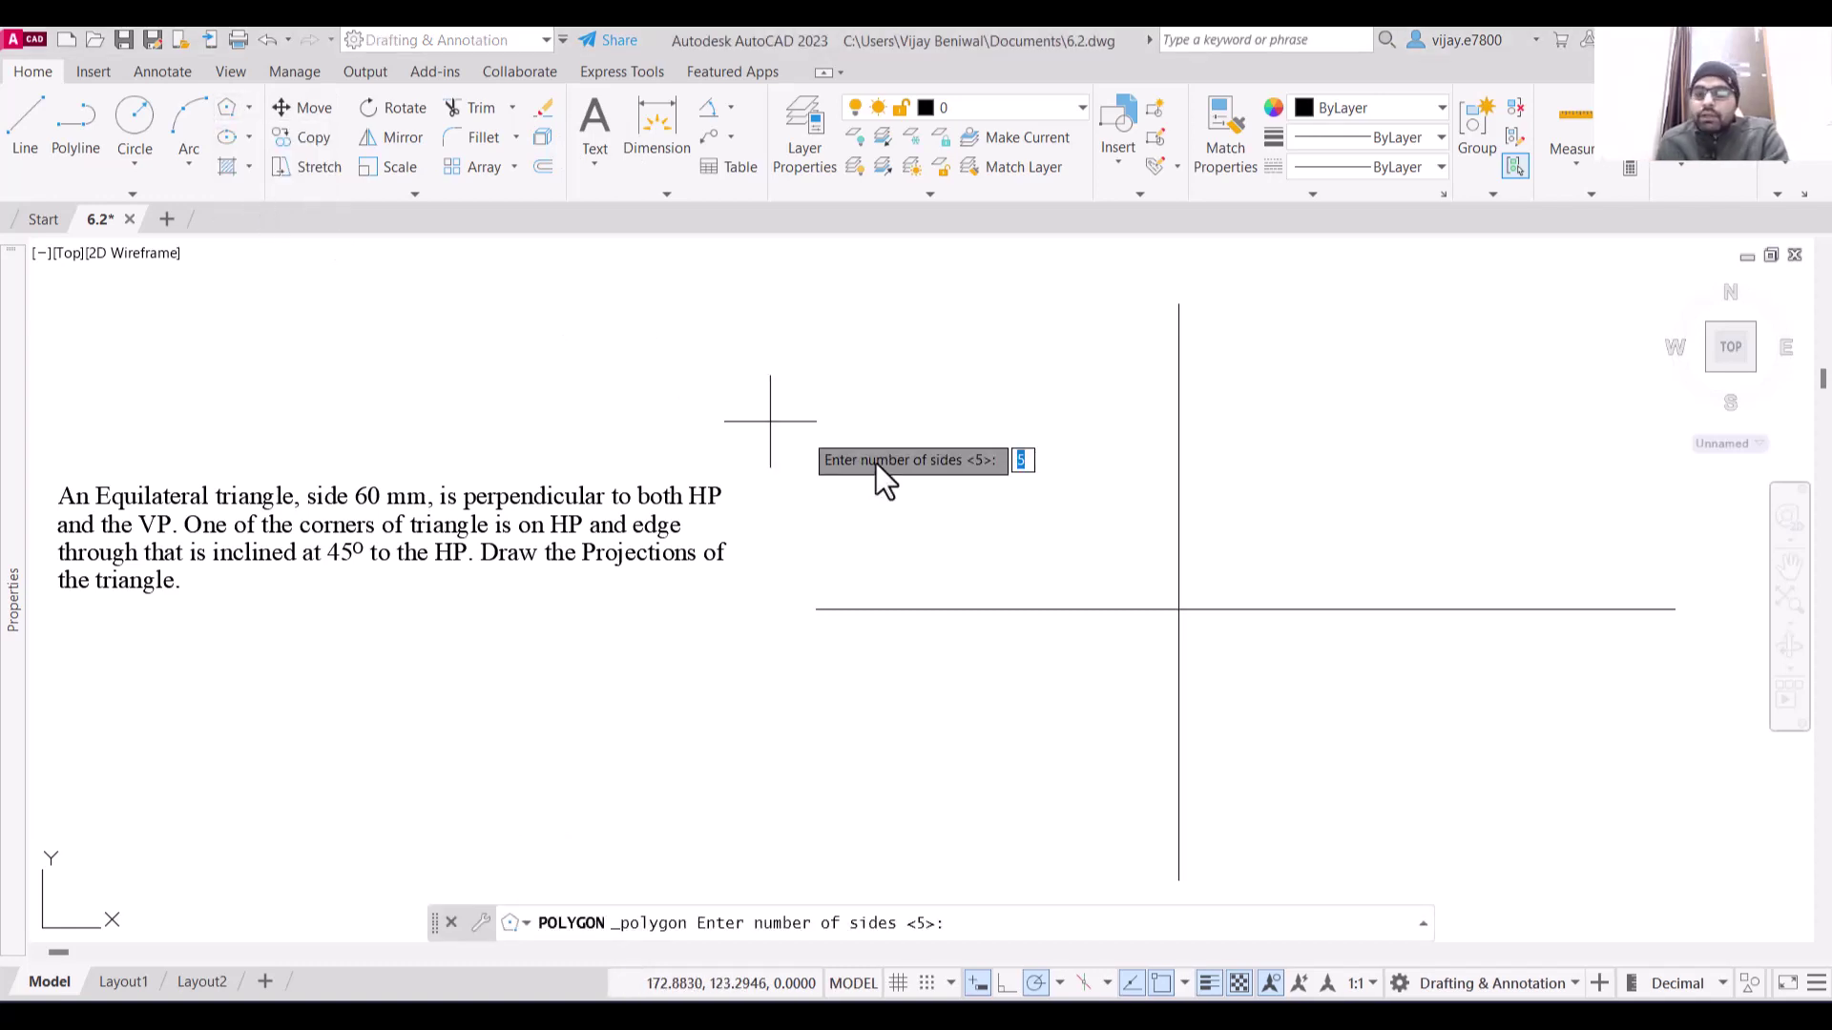
pyautogui.write('3')
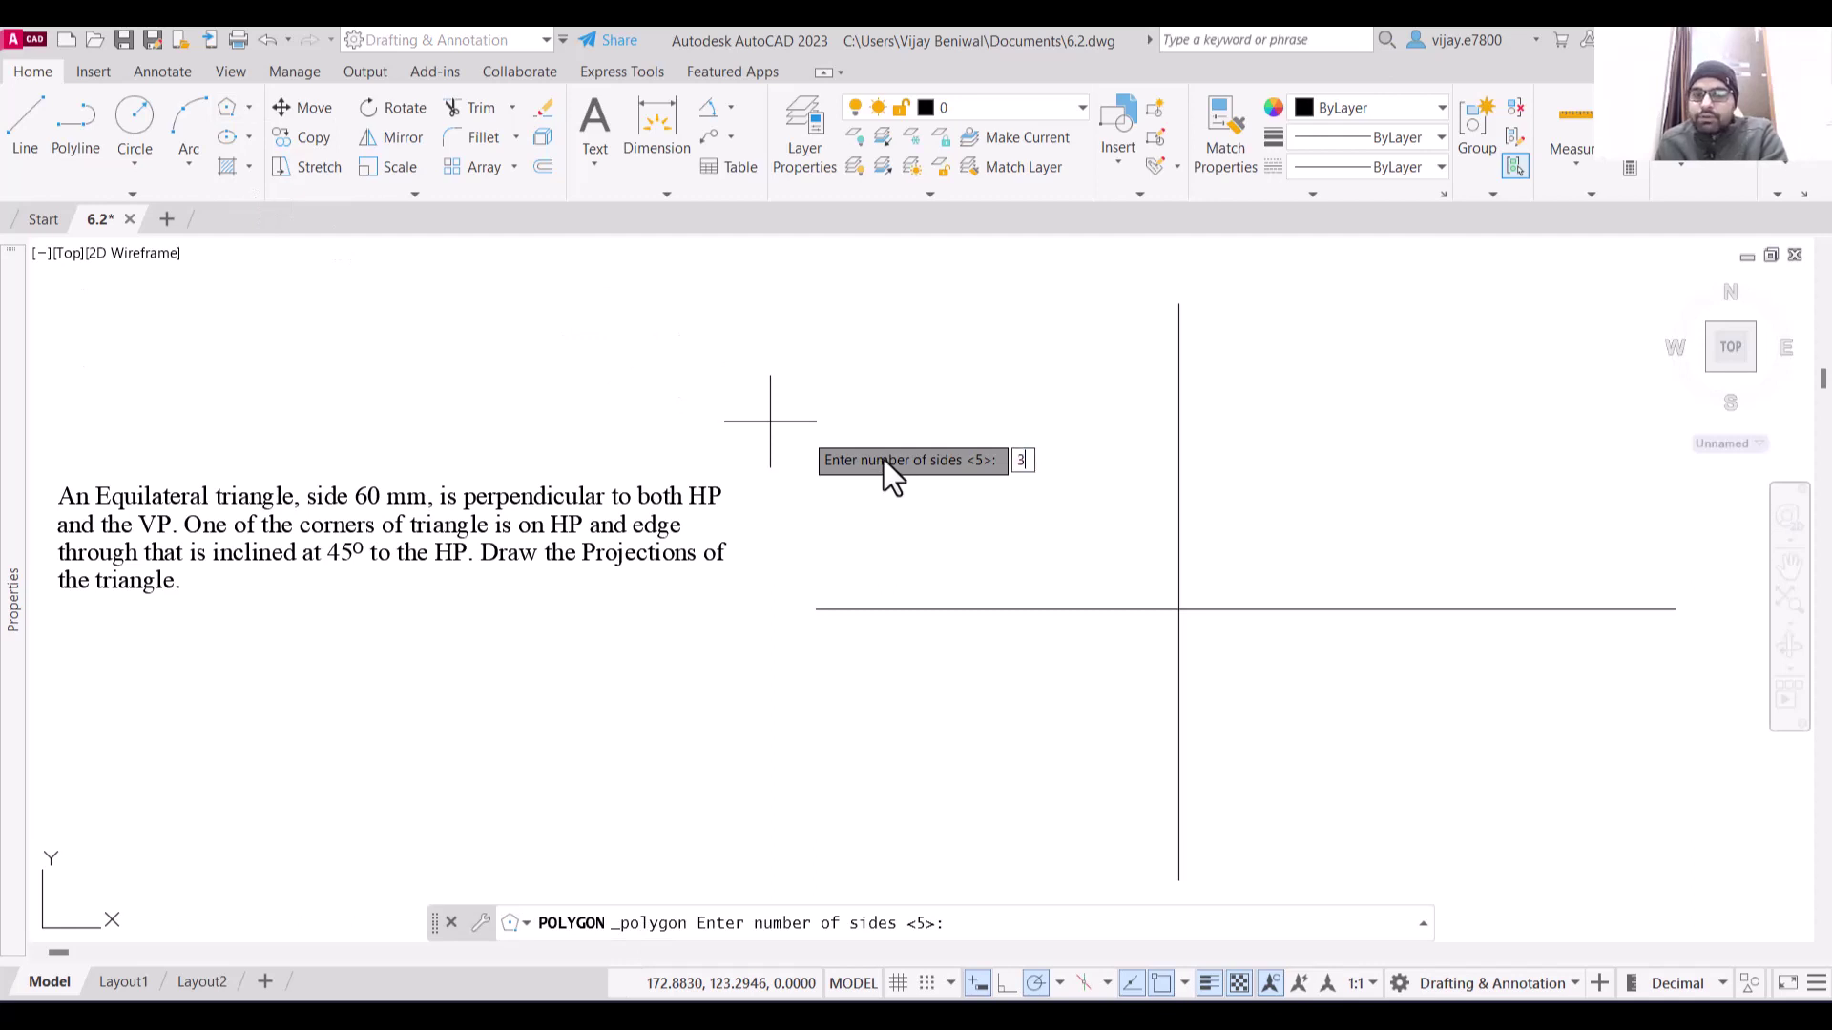
pyautogui.press('Return')
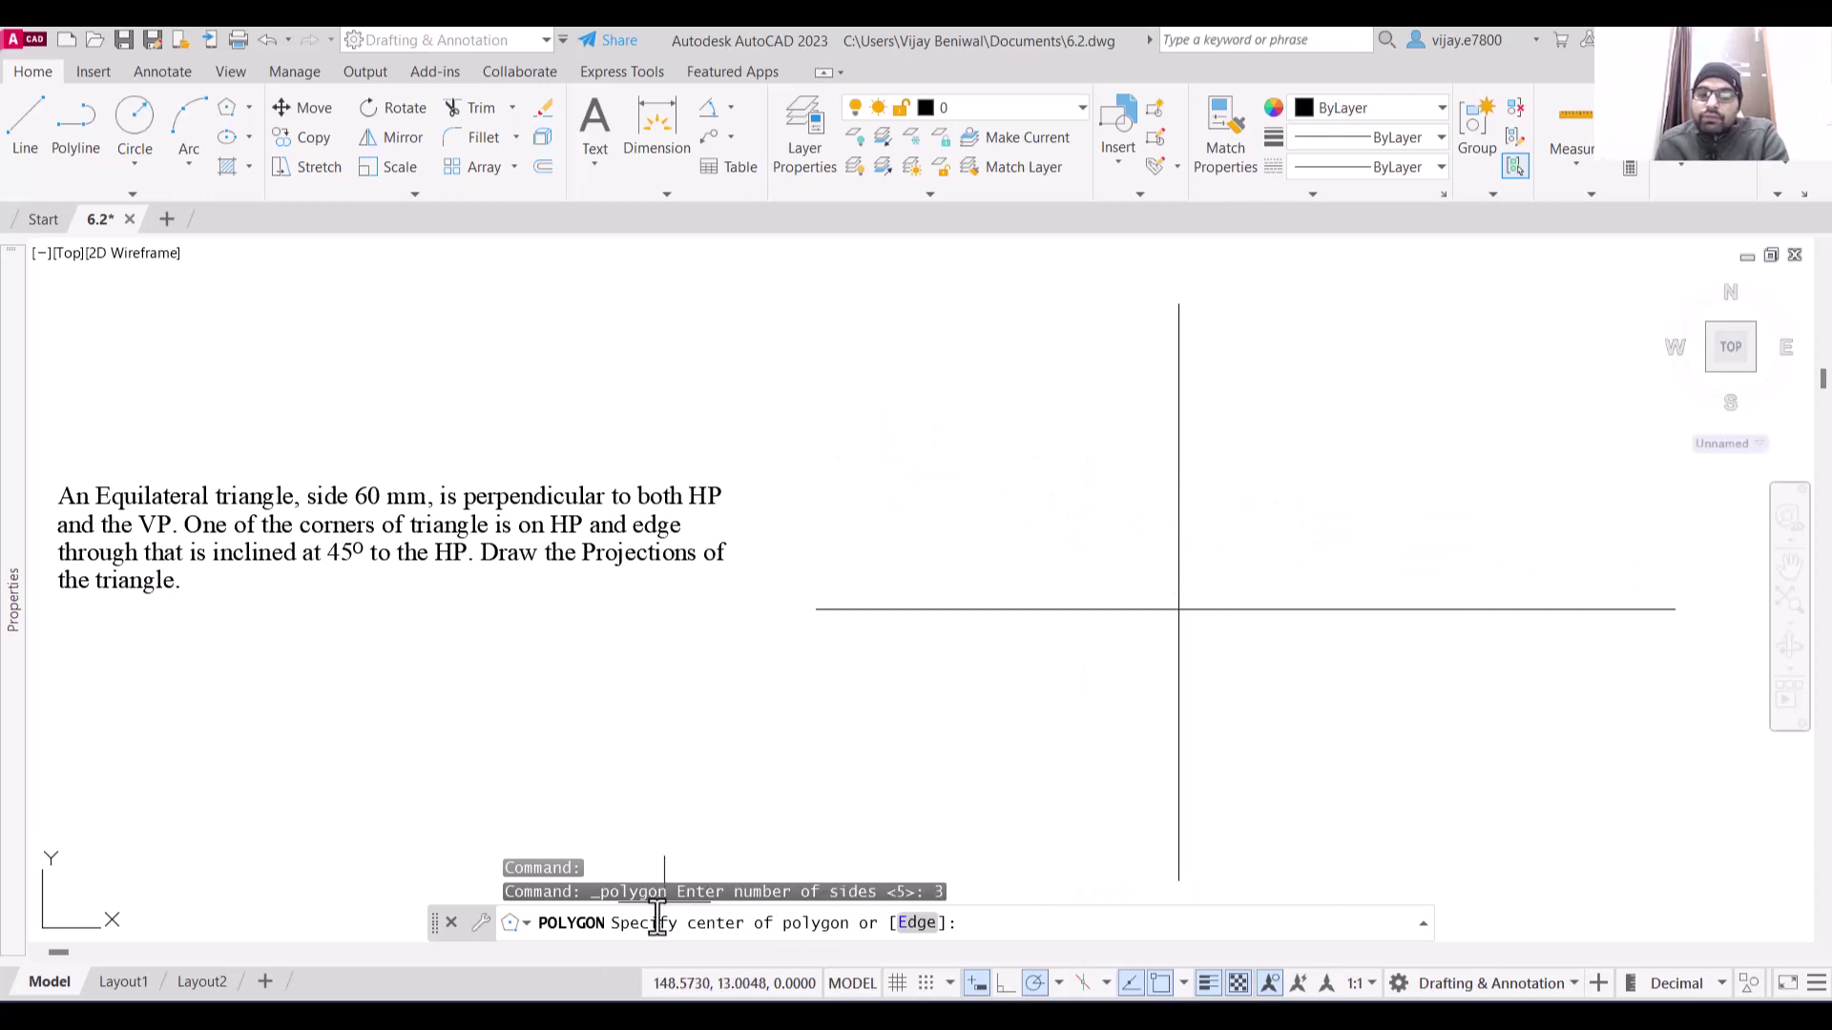
pyautogui.click(914, 924)
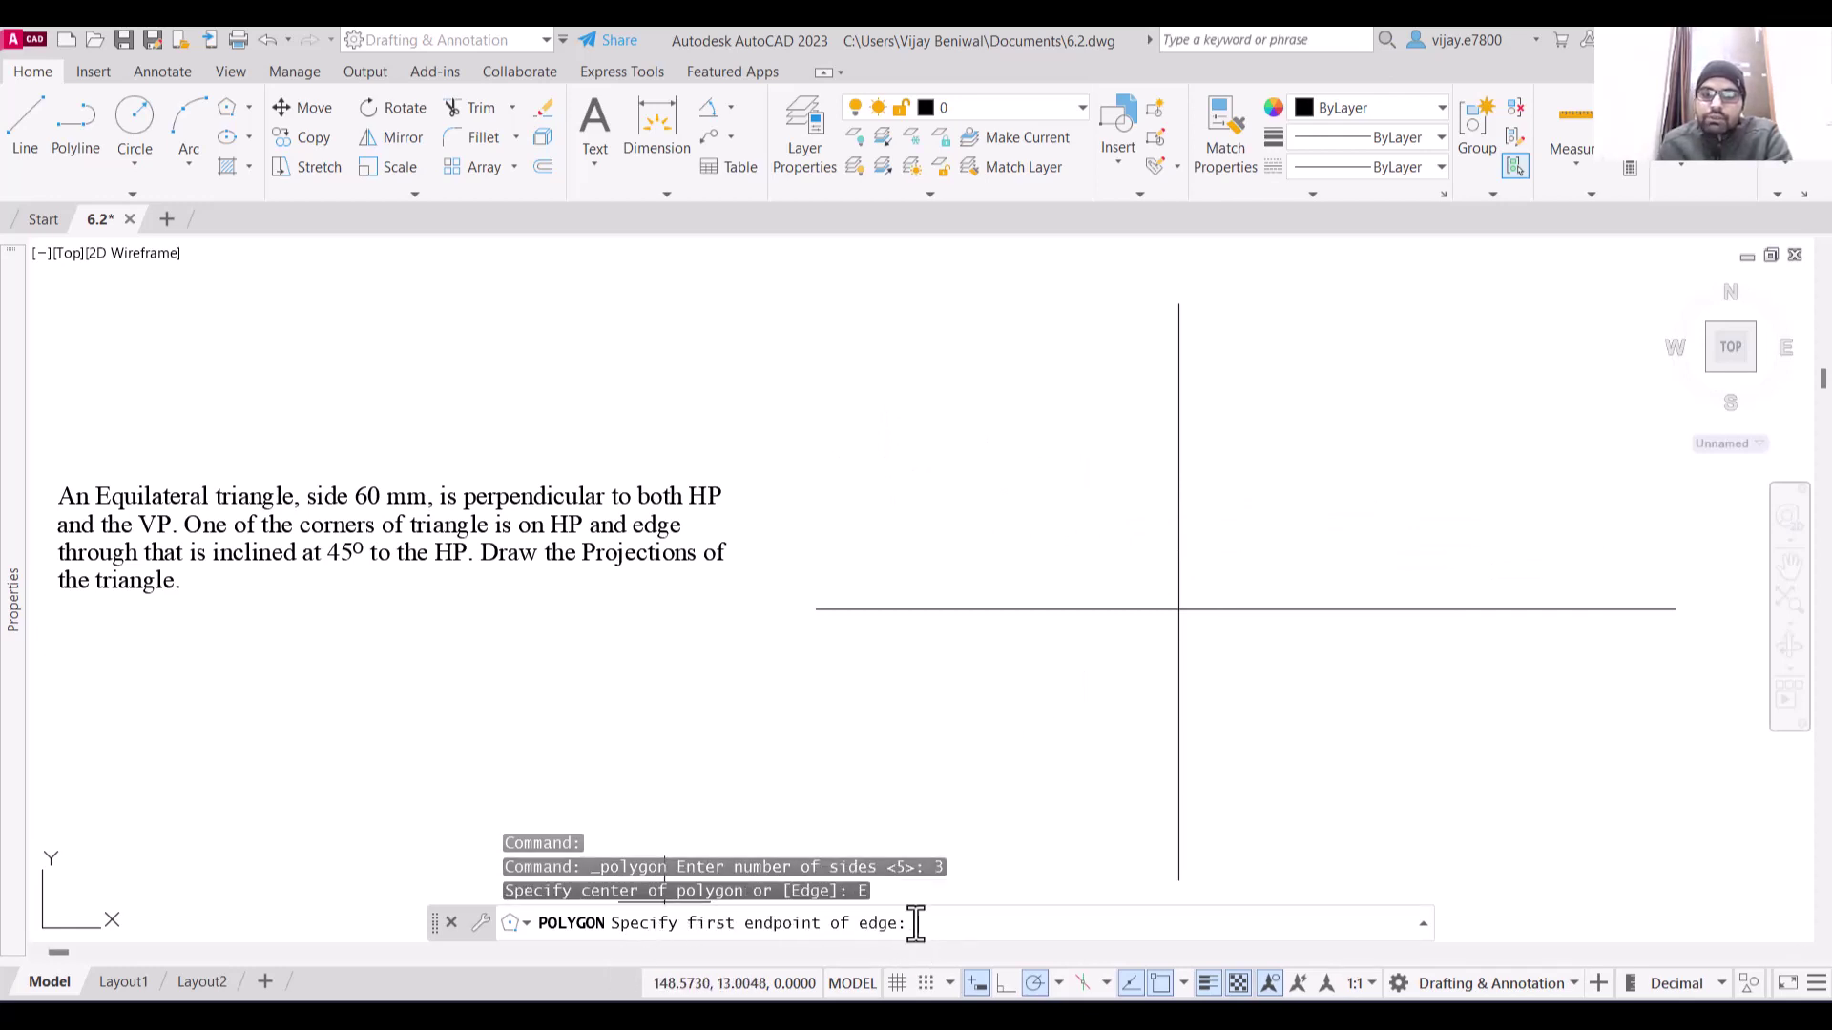
pyautogui.scroll(2, 1285, 609)
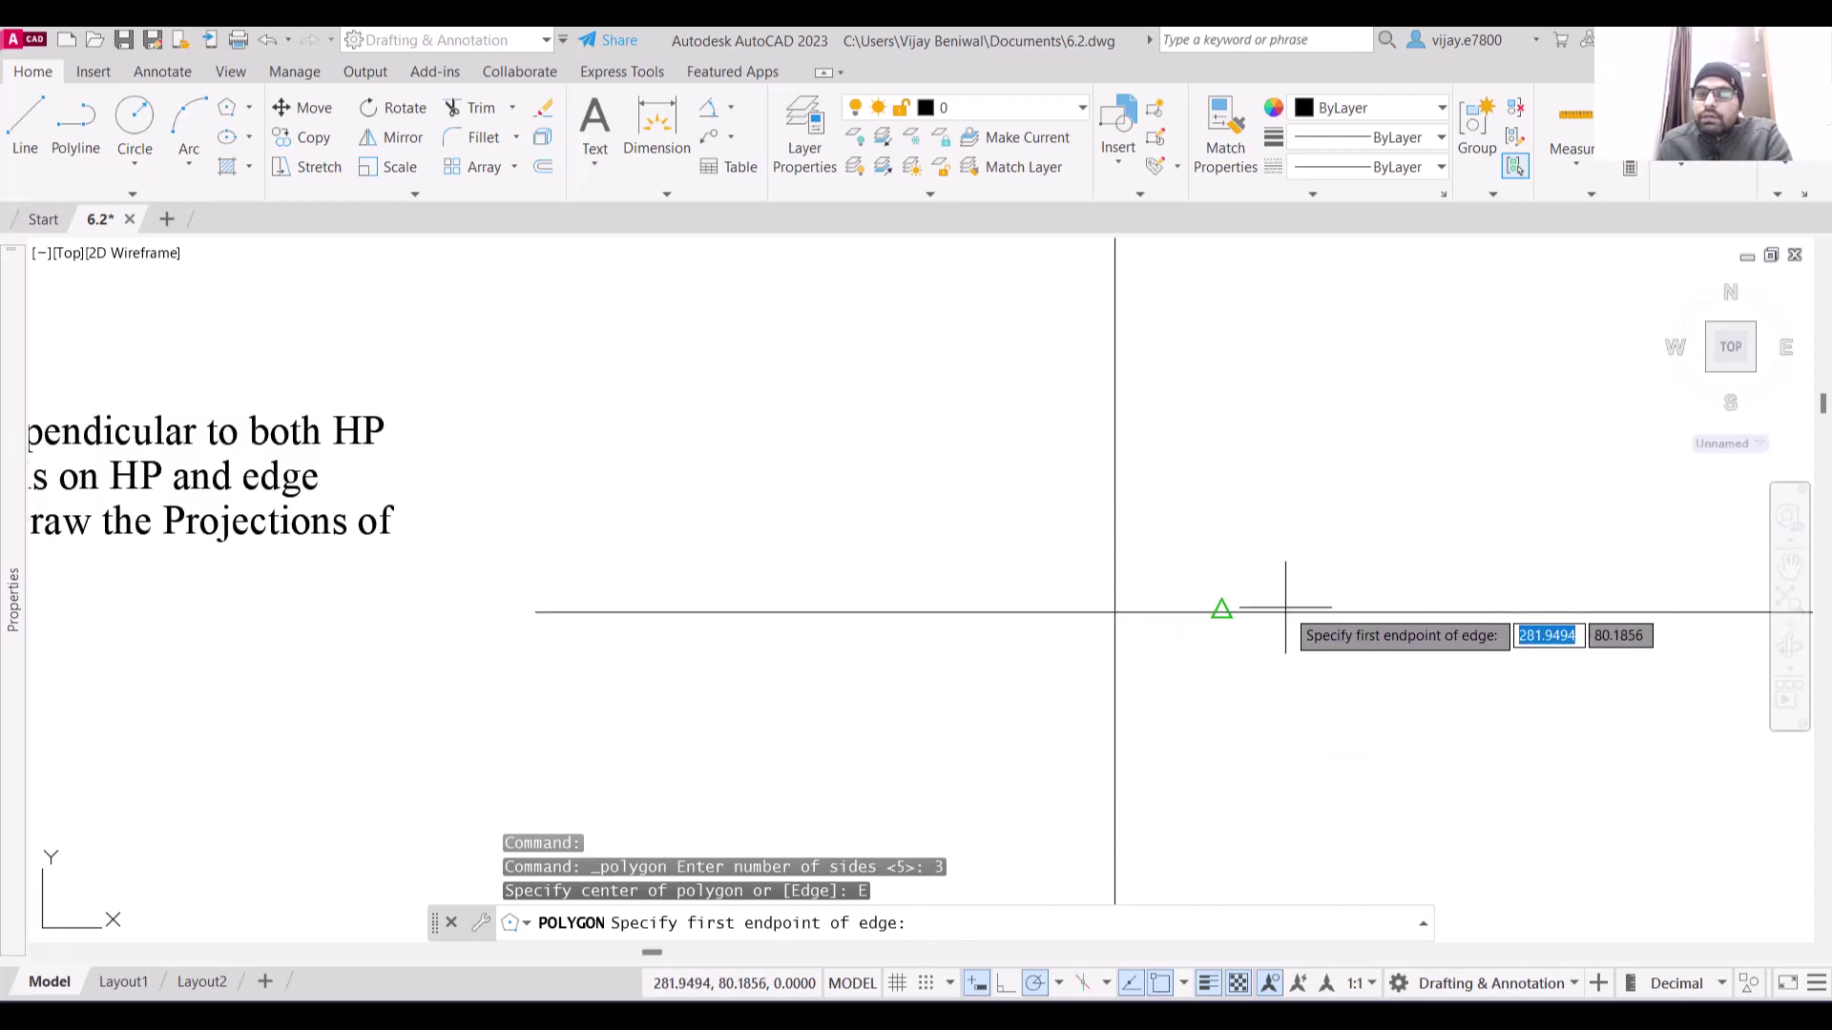
pyautogui.click(1222, 610)
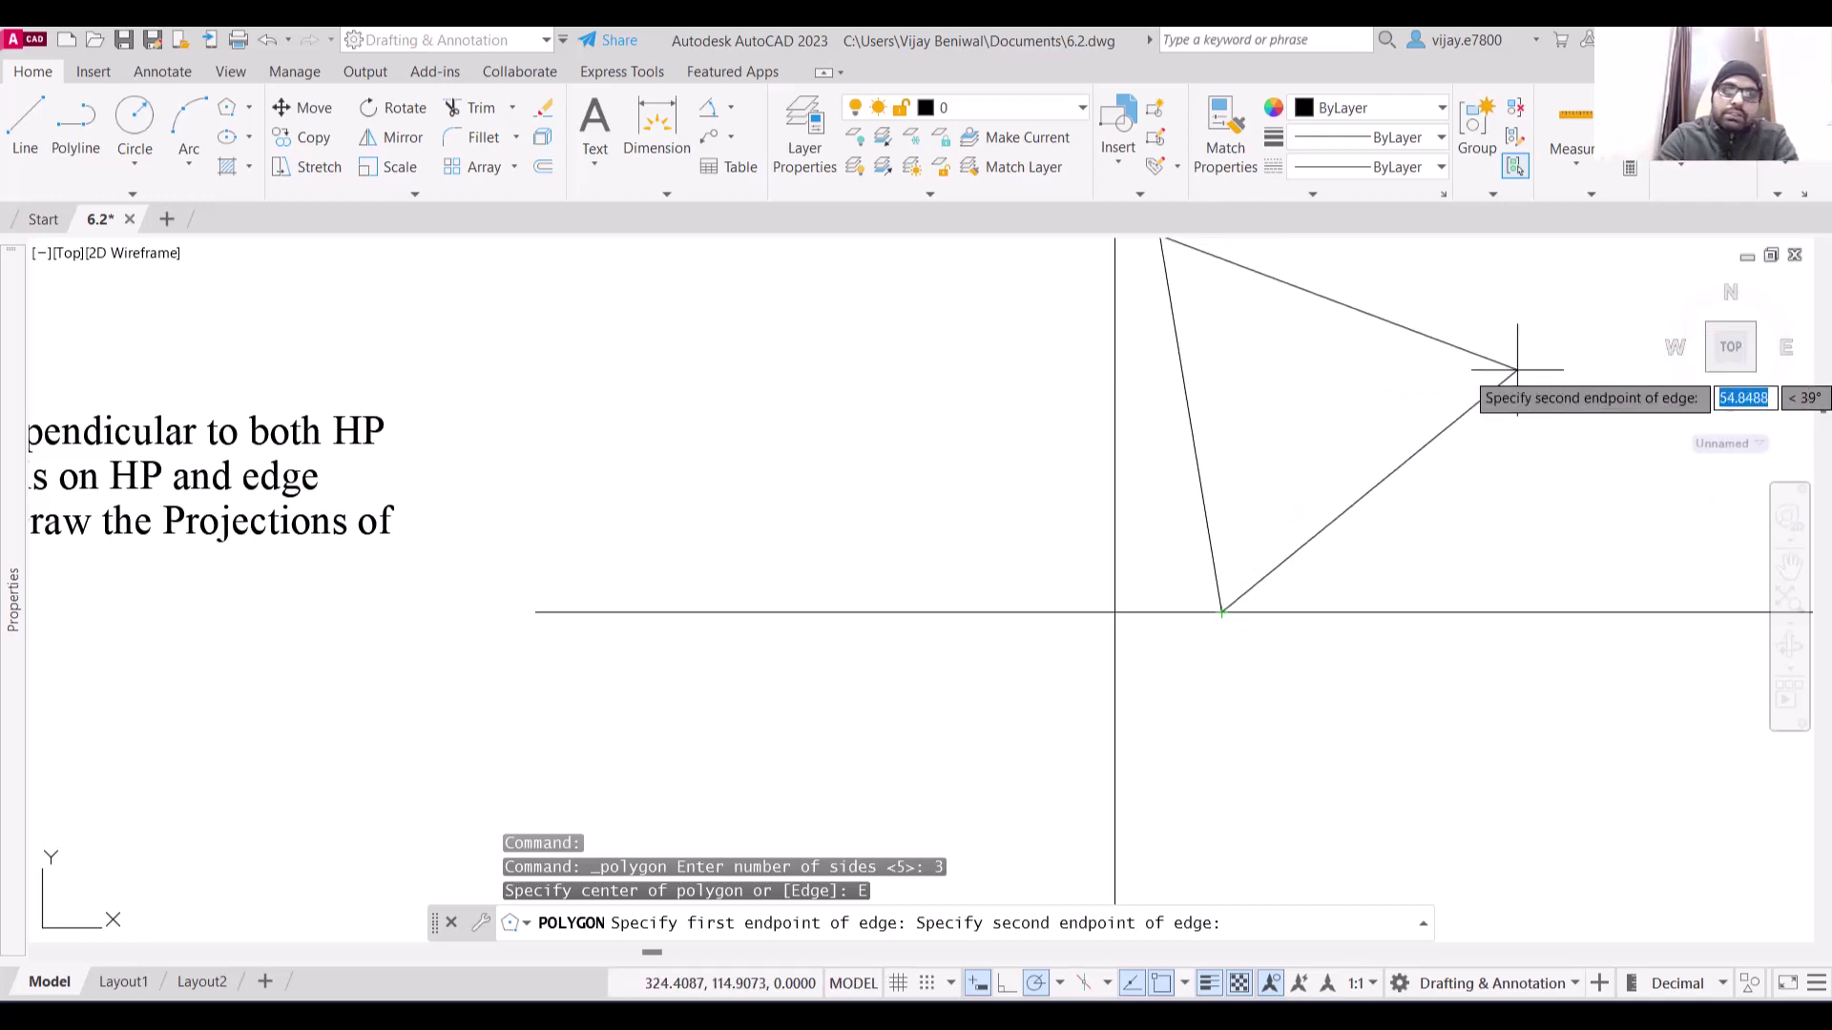
pyautogui.write('@')
pyautogui.write('60')
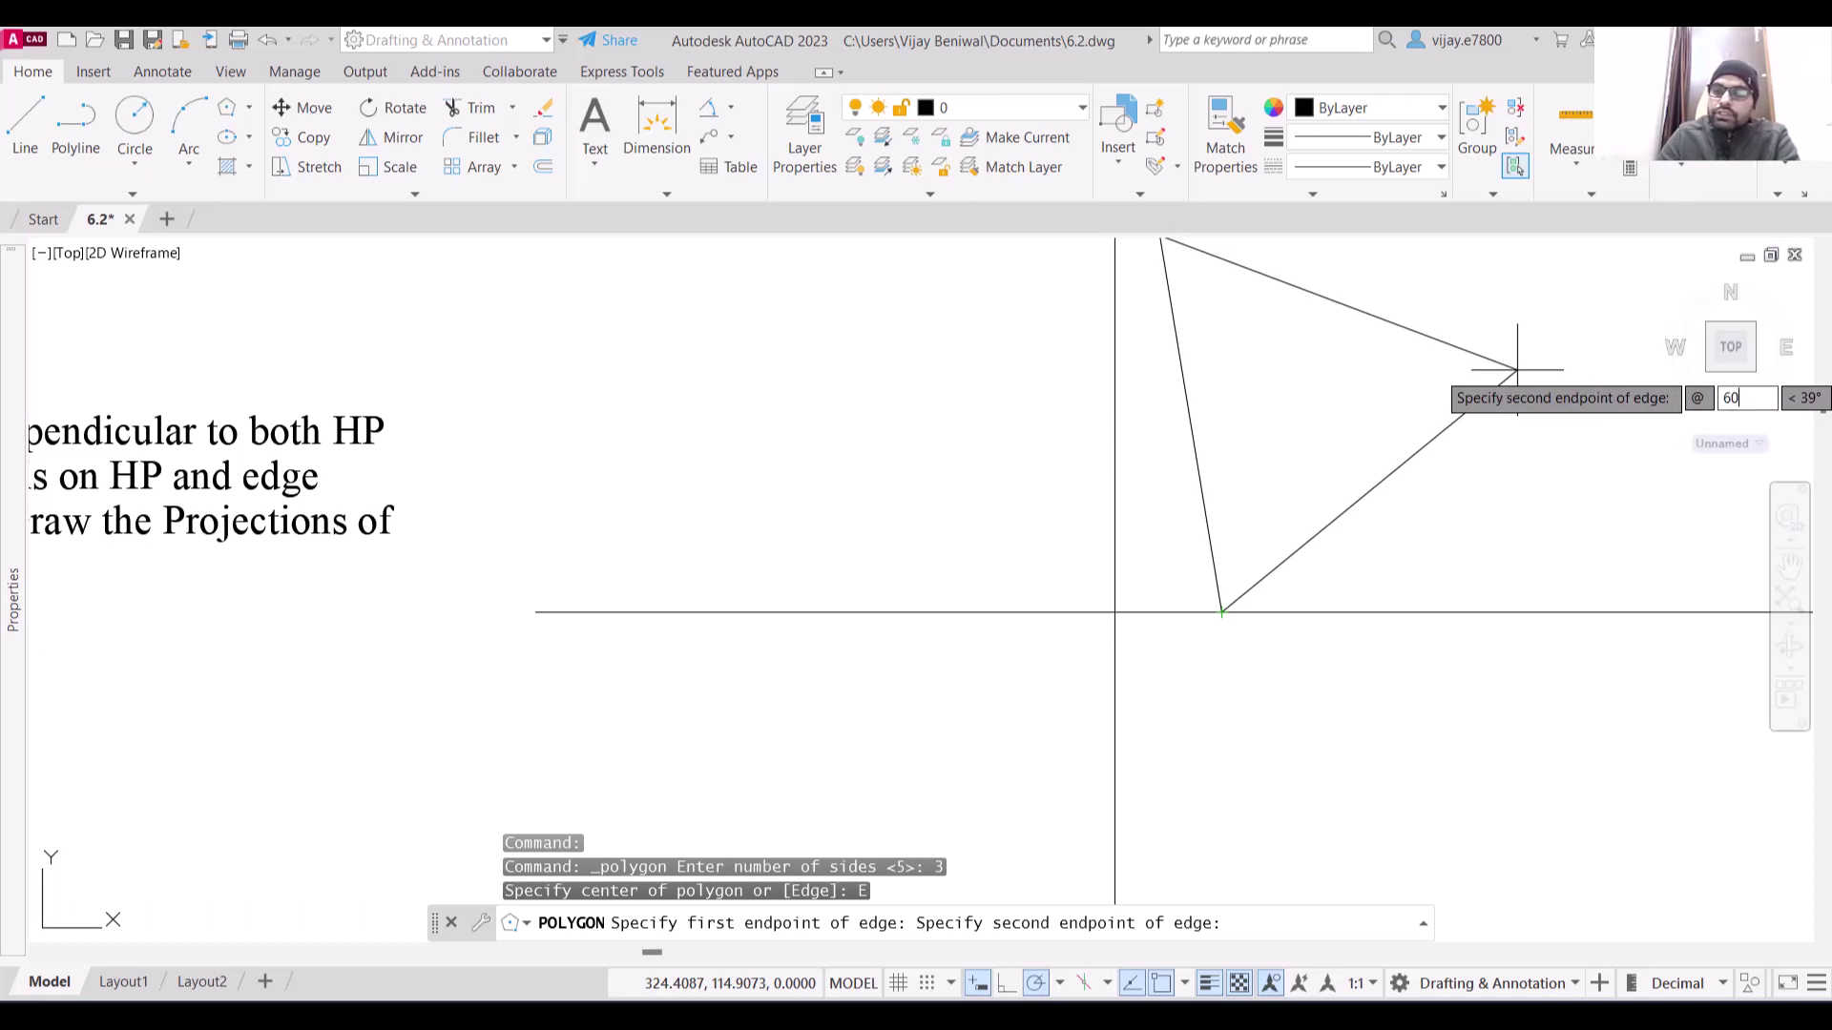
pyautogui.press('Tab')
pyautogui.write('45')
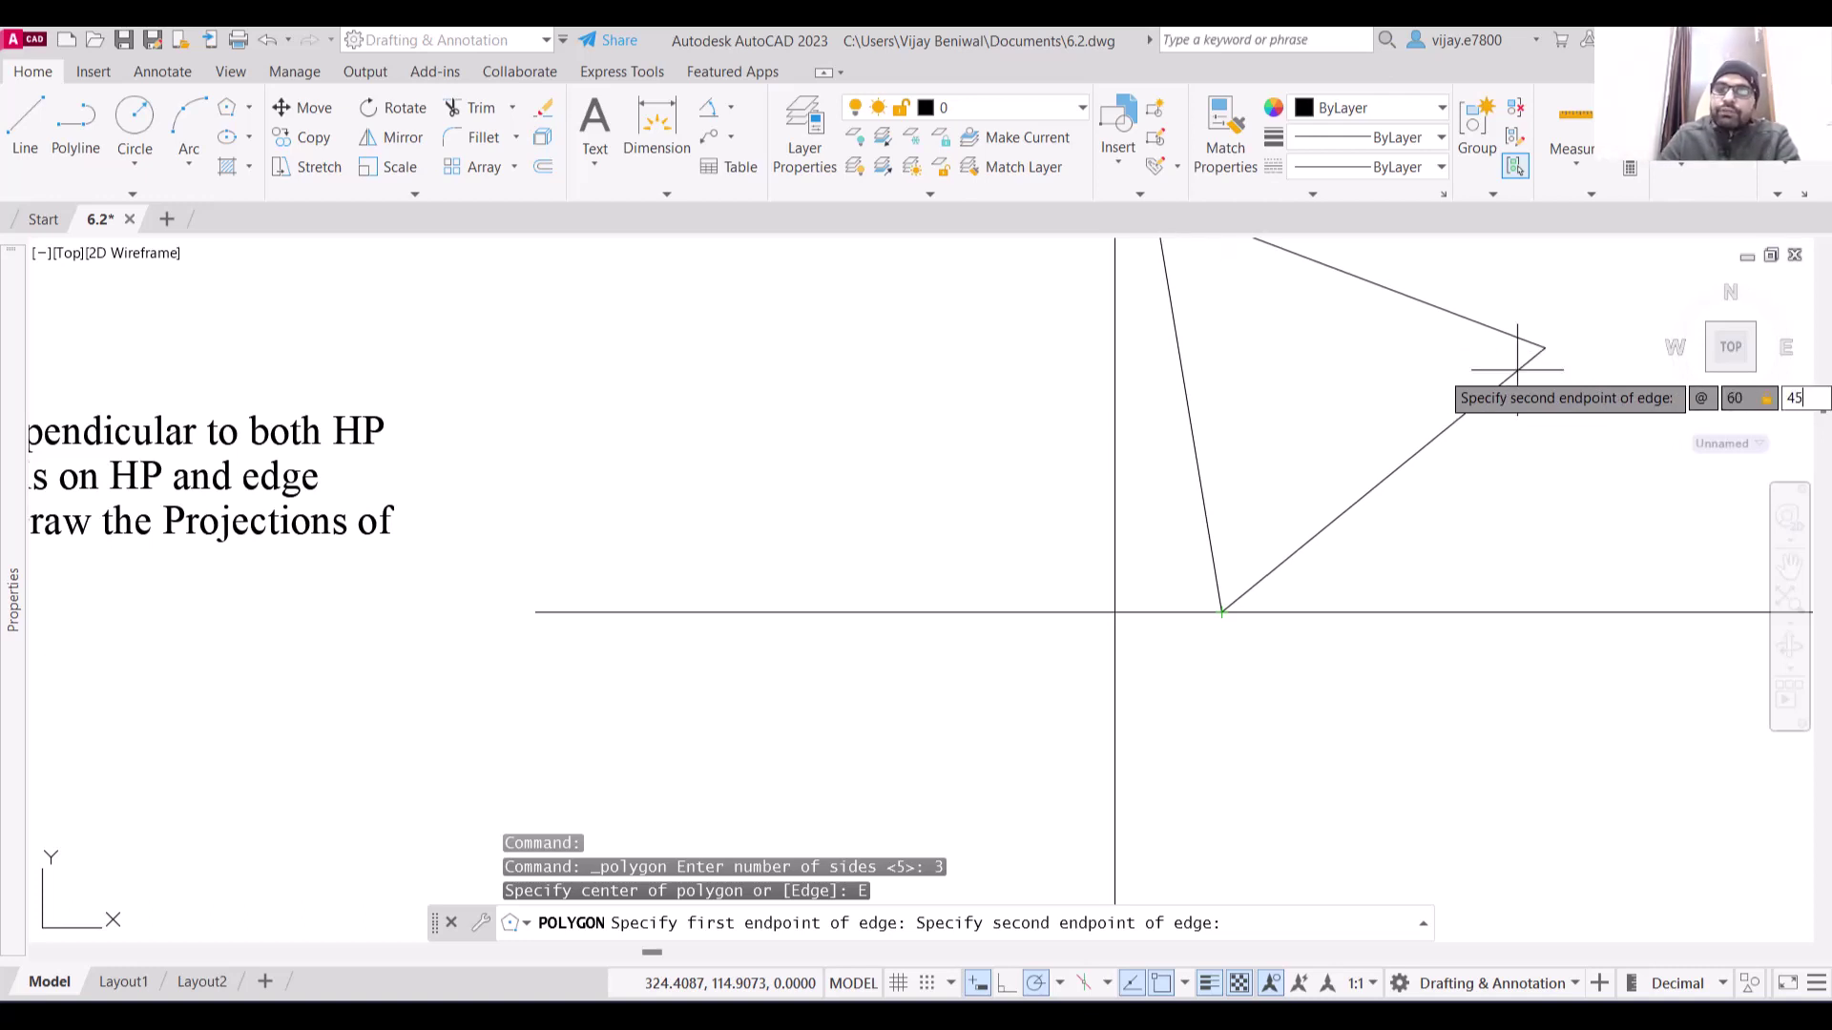
pyautogui.press('Return')
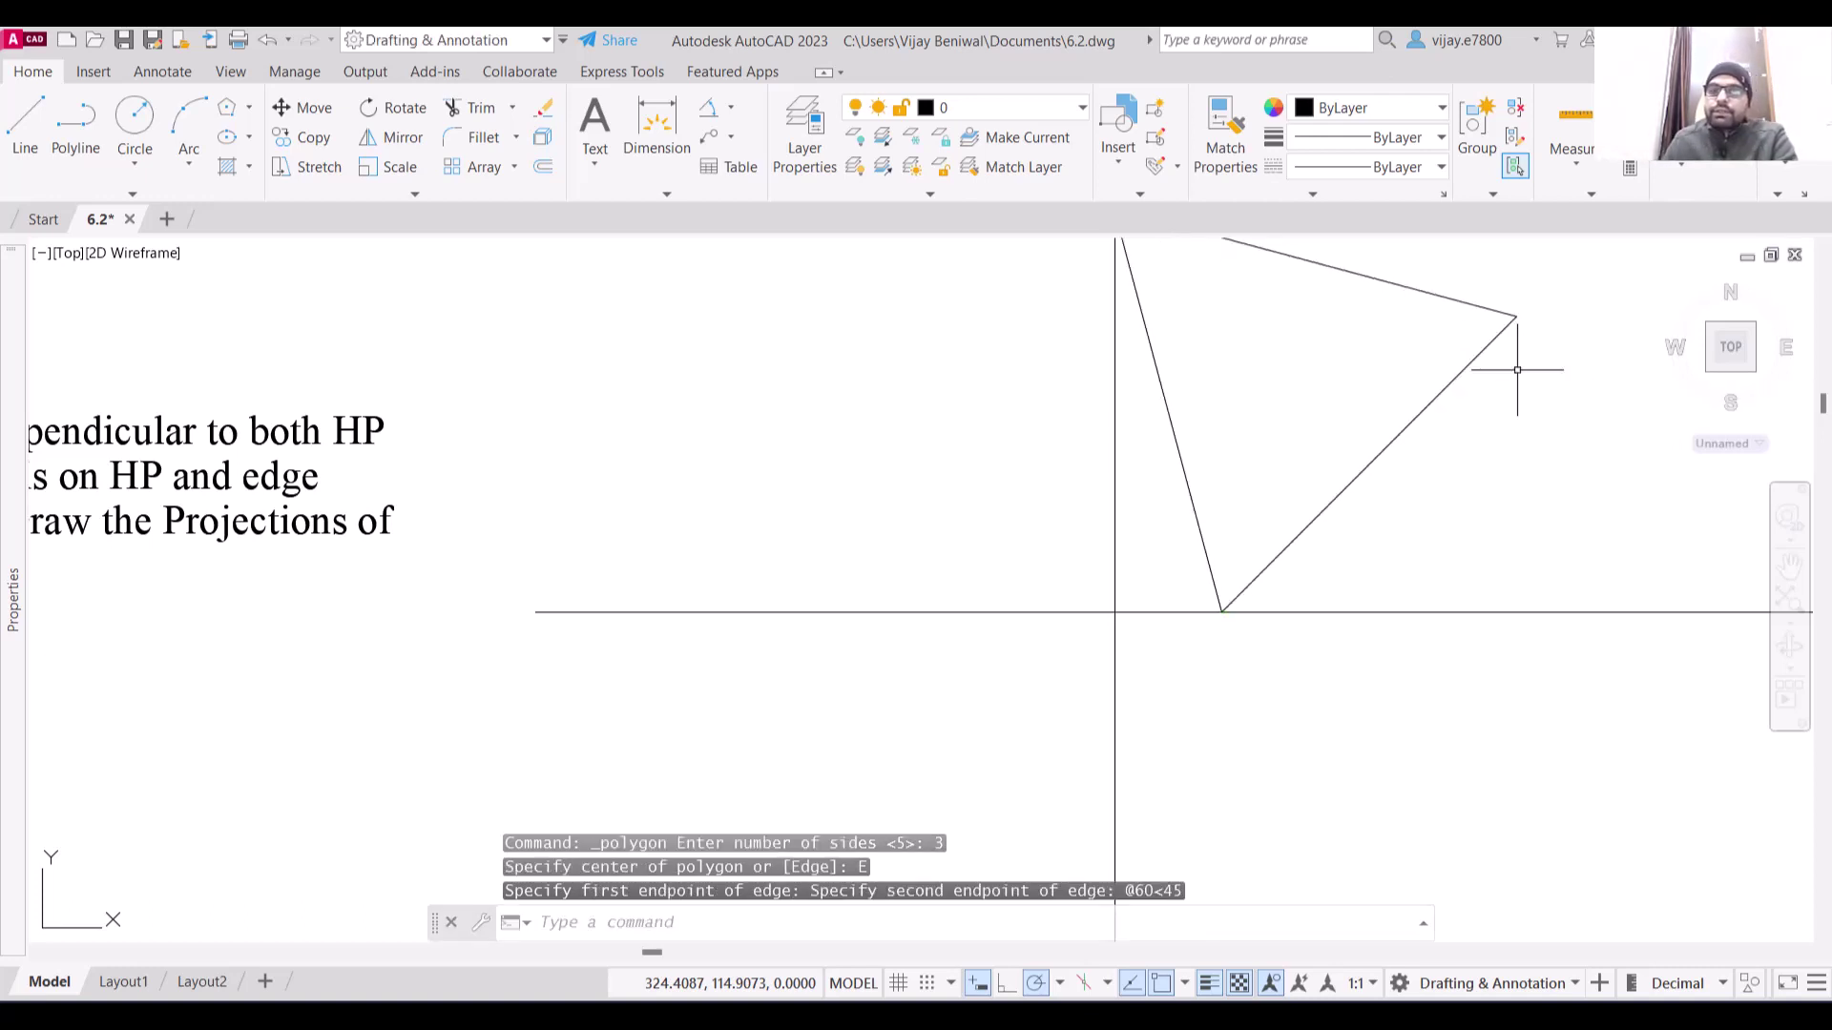
# Move the triangle about 23 mm to the right by its bottom corner, keeping that corner on the horizontal line
pyautogui.scroll(-2, 1373, 410)
pyautogui.moveTo(1336, 411)
pyautogui.mouseDown(button='middle')
pyautogui.moveTo(1165, 425)
pyautogui.moveTo(1119, 464)
pyautogui.mouseUp(button='middle')
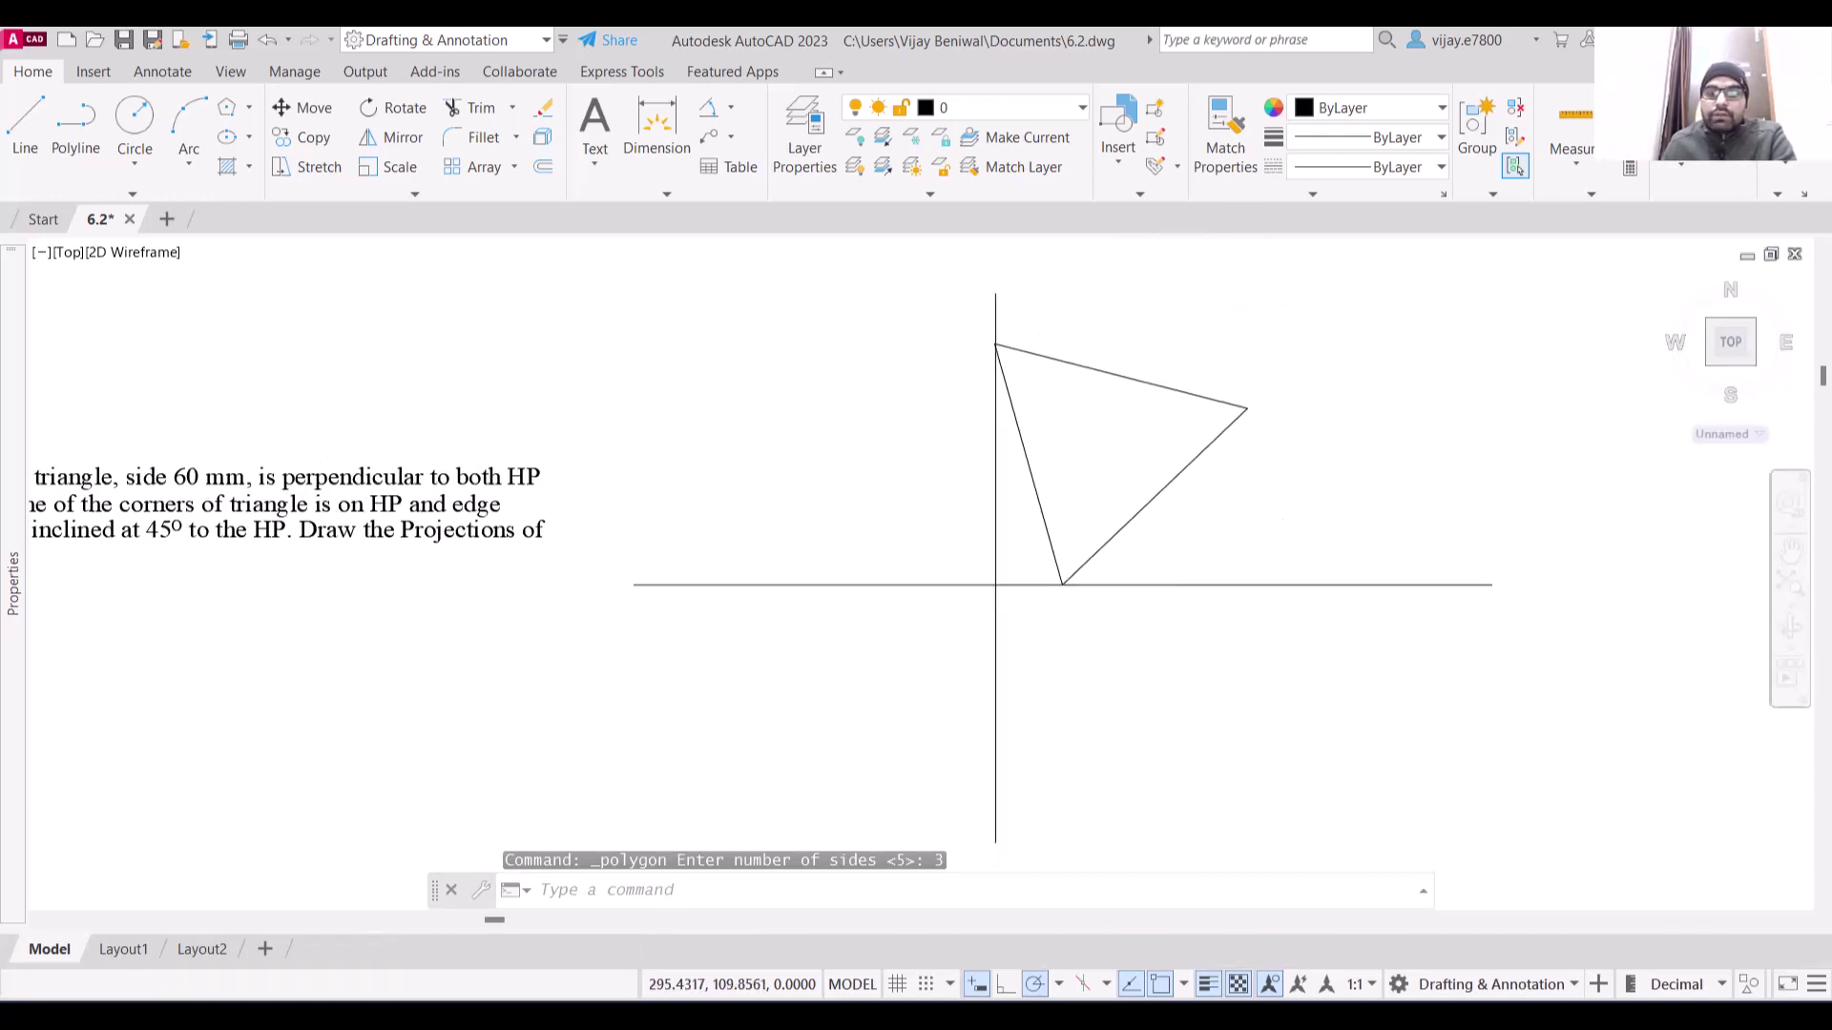
pyautogui.click(1153, 523)
pyautogui.click(1119, 490)
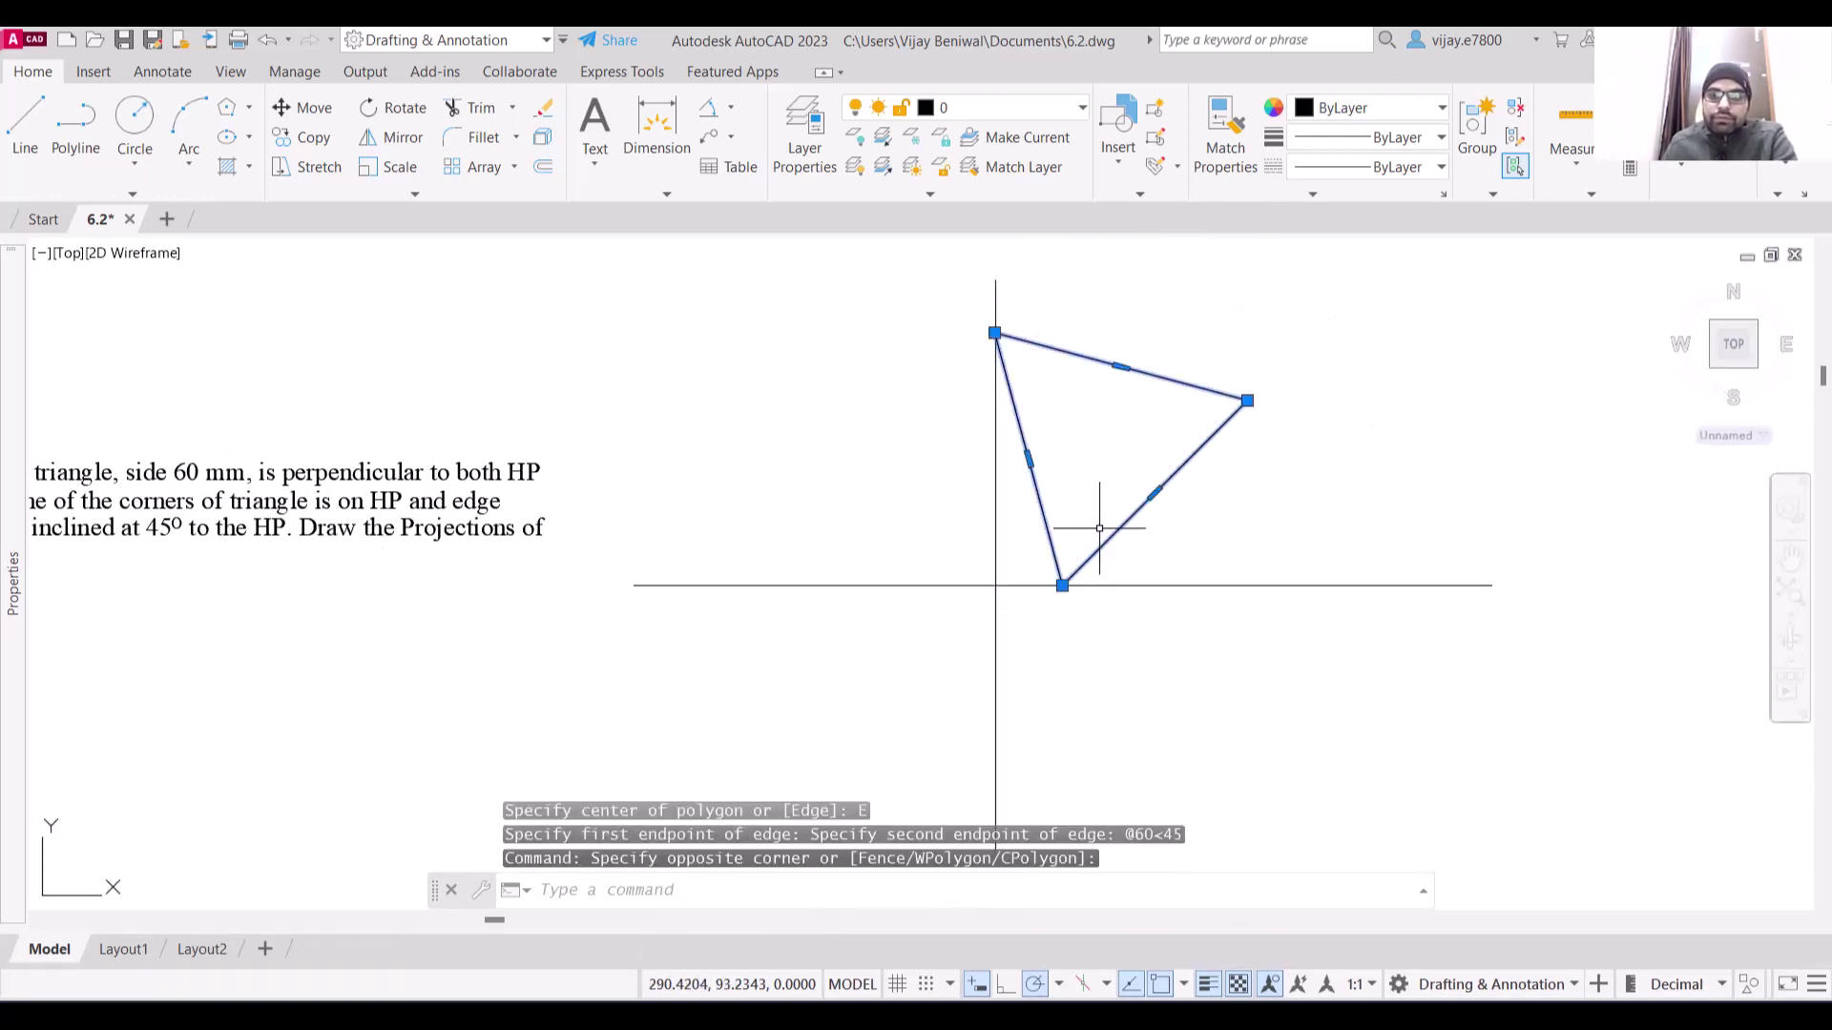
pyautogui.click(288, 113)
pyautogui.click(1063, 584)
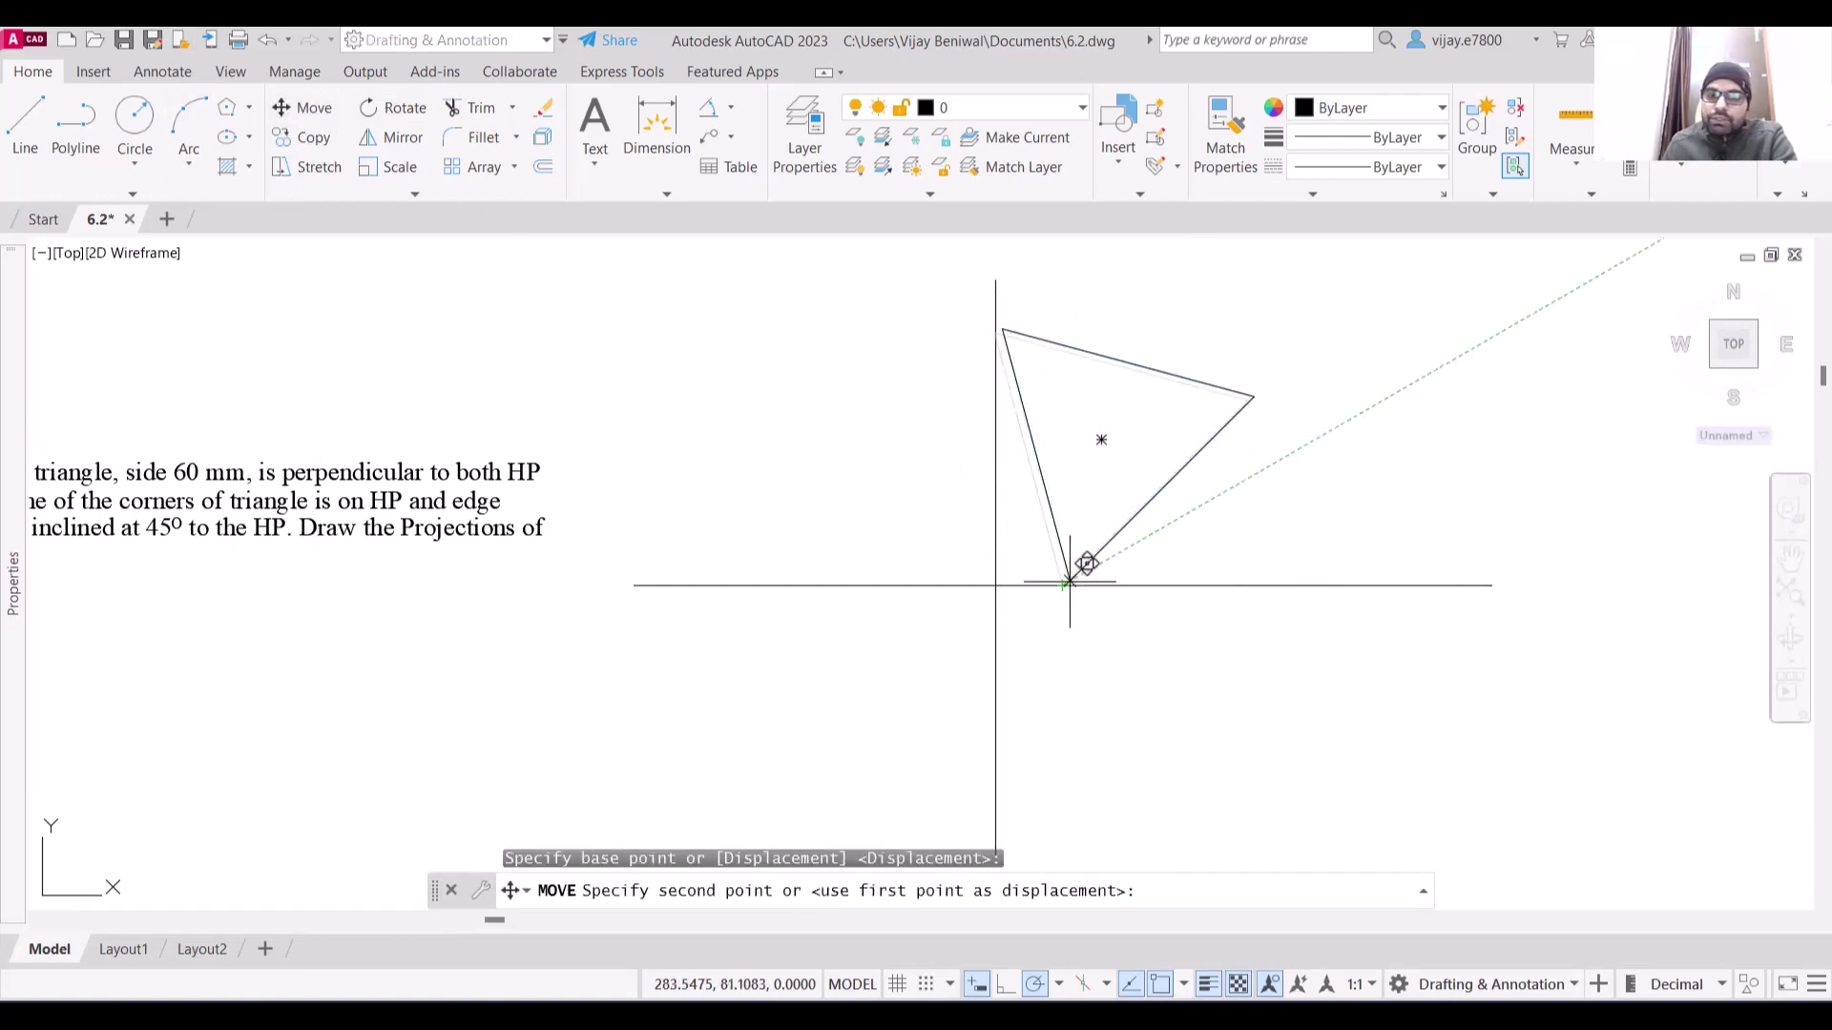
pyautogui.click(1163, 583)
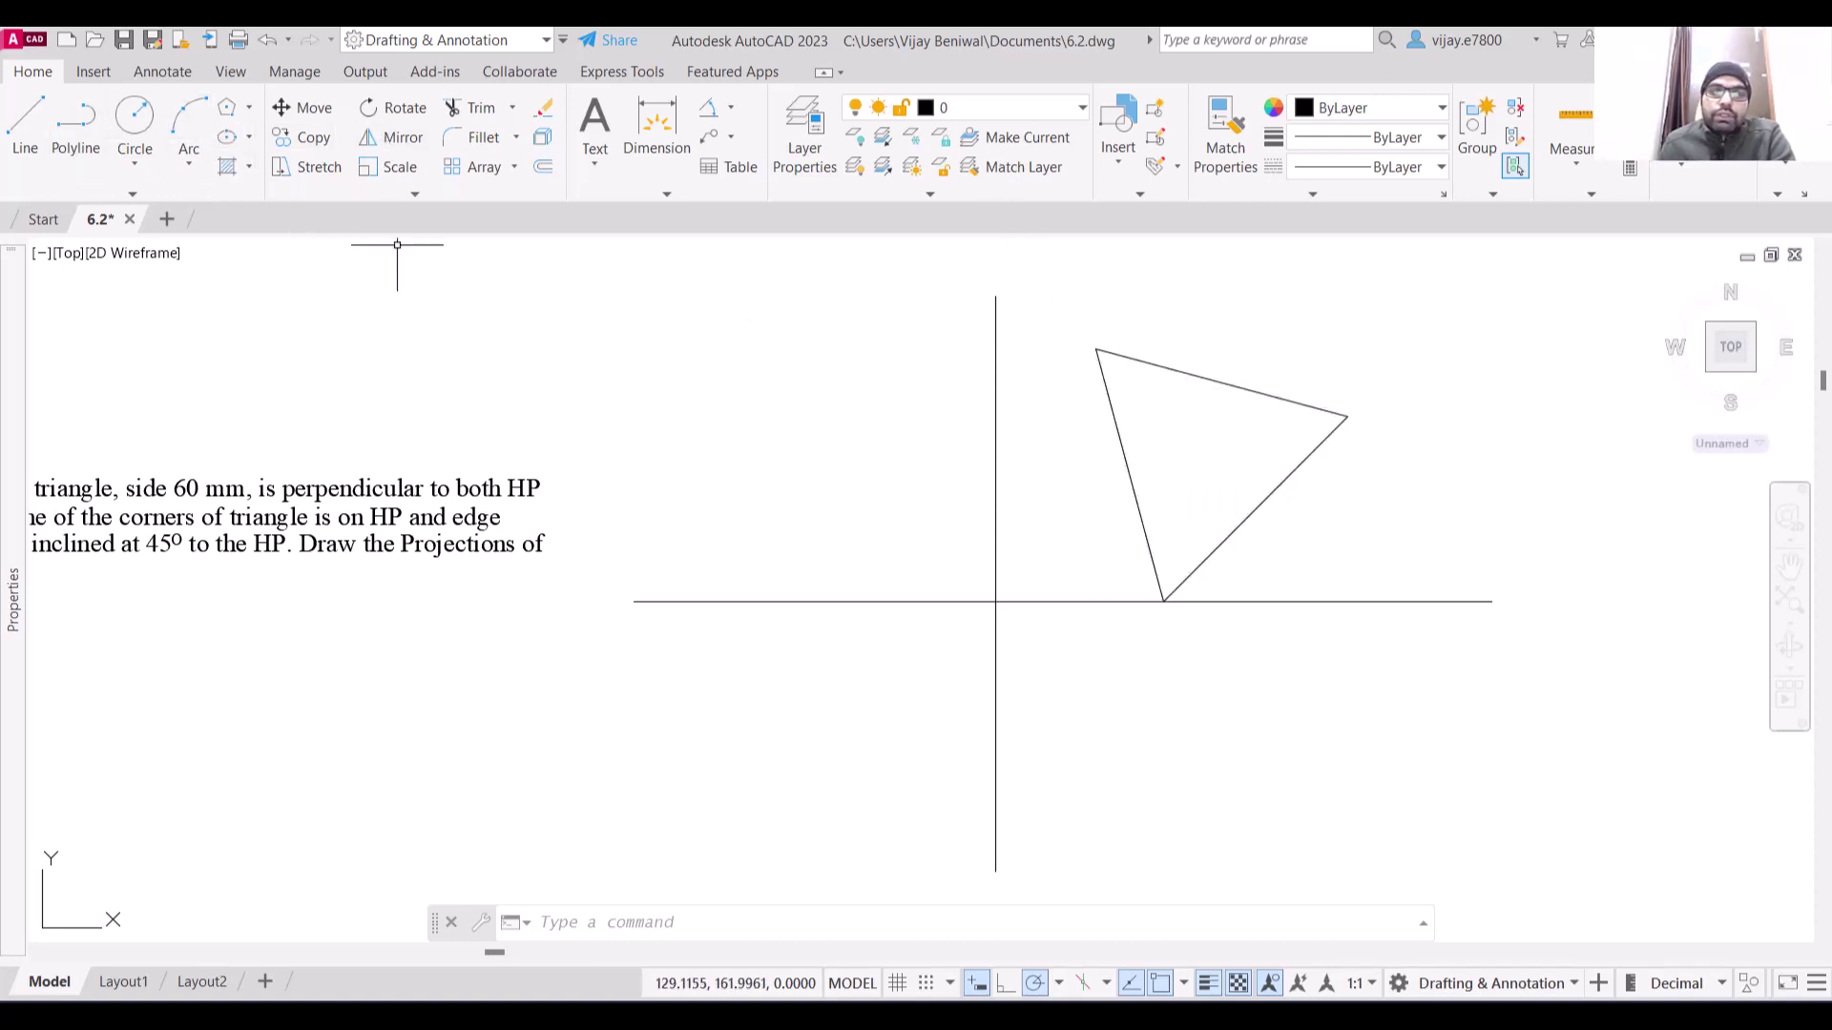
# Draw two rays from the triangle's top corner, one vertically downward and one horizontally to the left
pyautogui.click(145, 193)
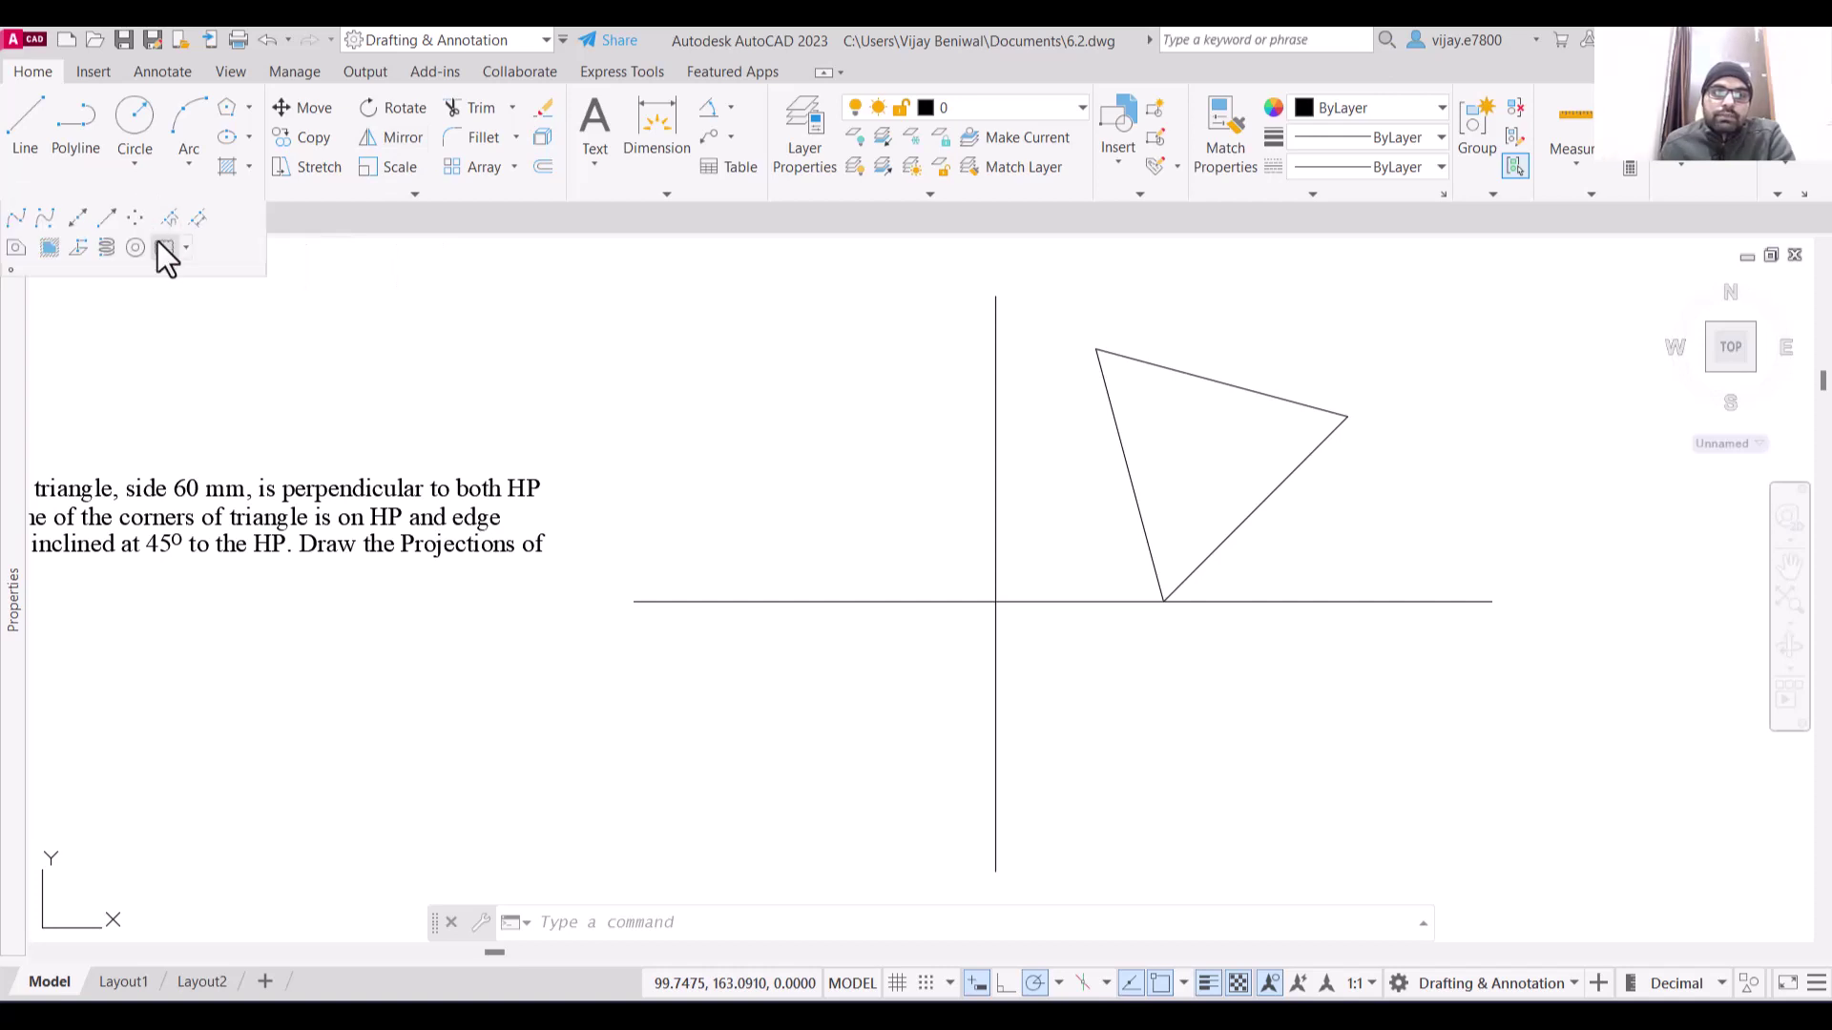
pyautogui.click(106, 219)
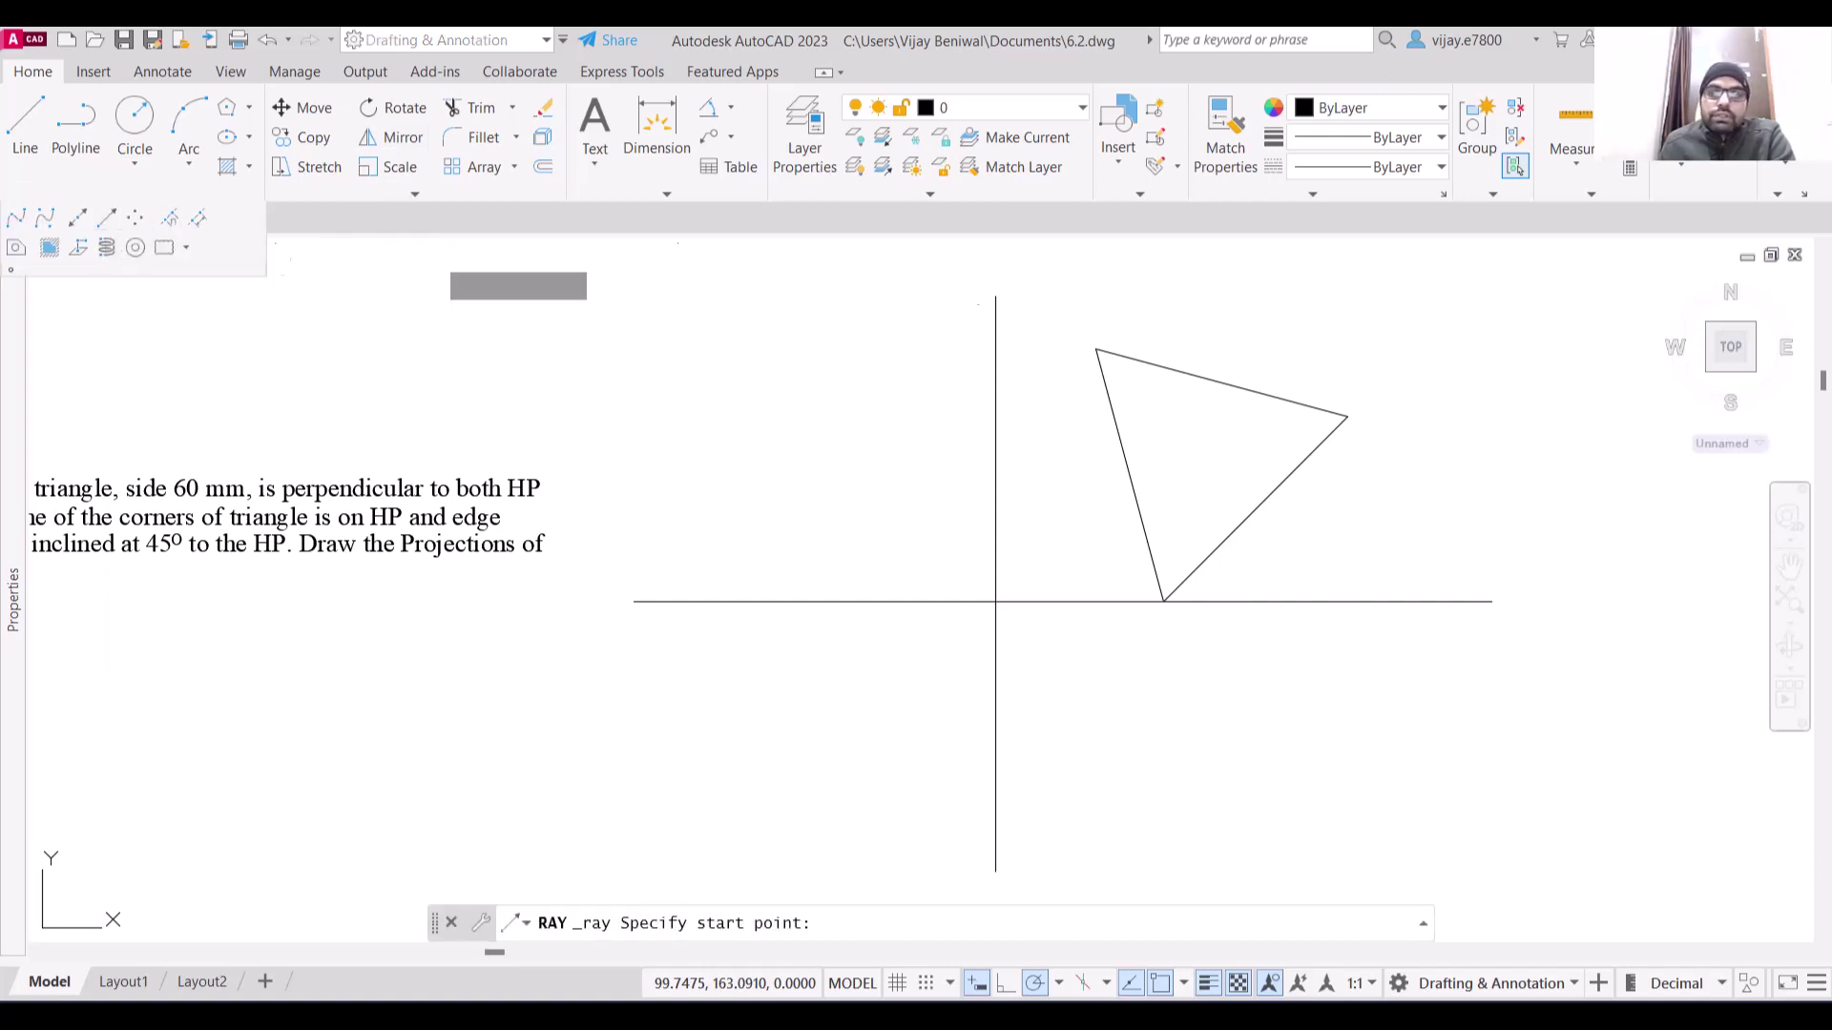
pyautogui.click(1096, 351)
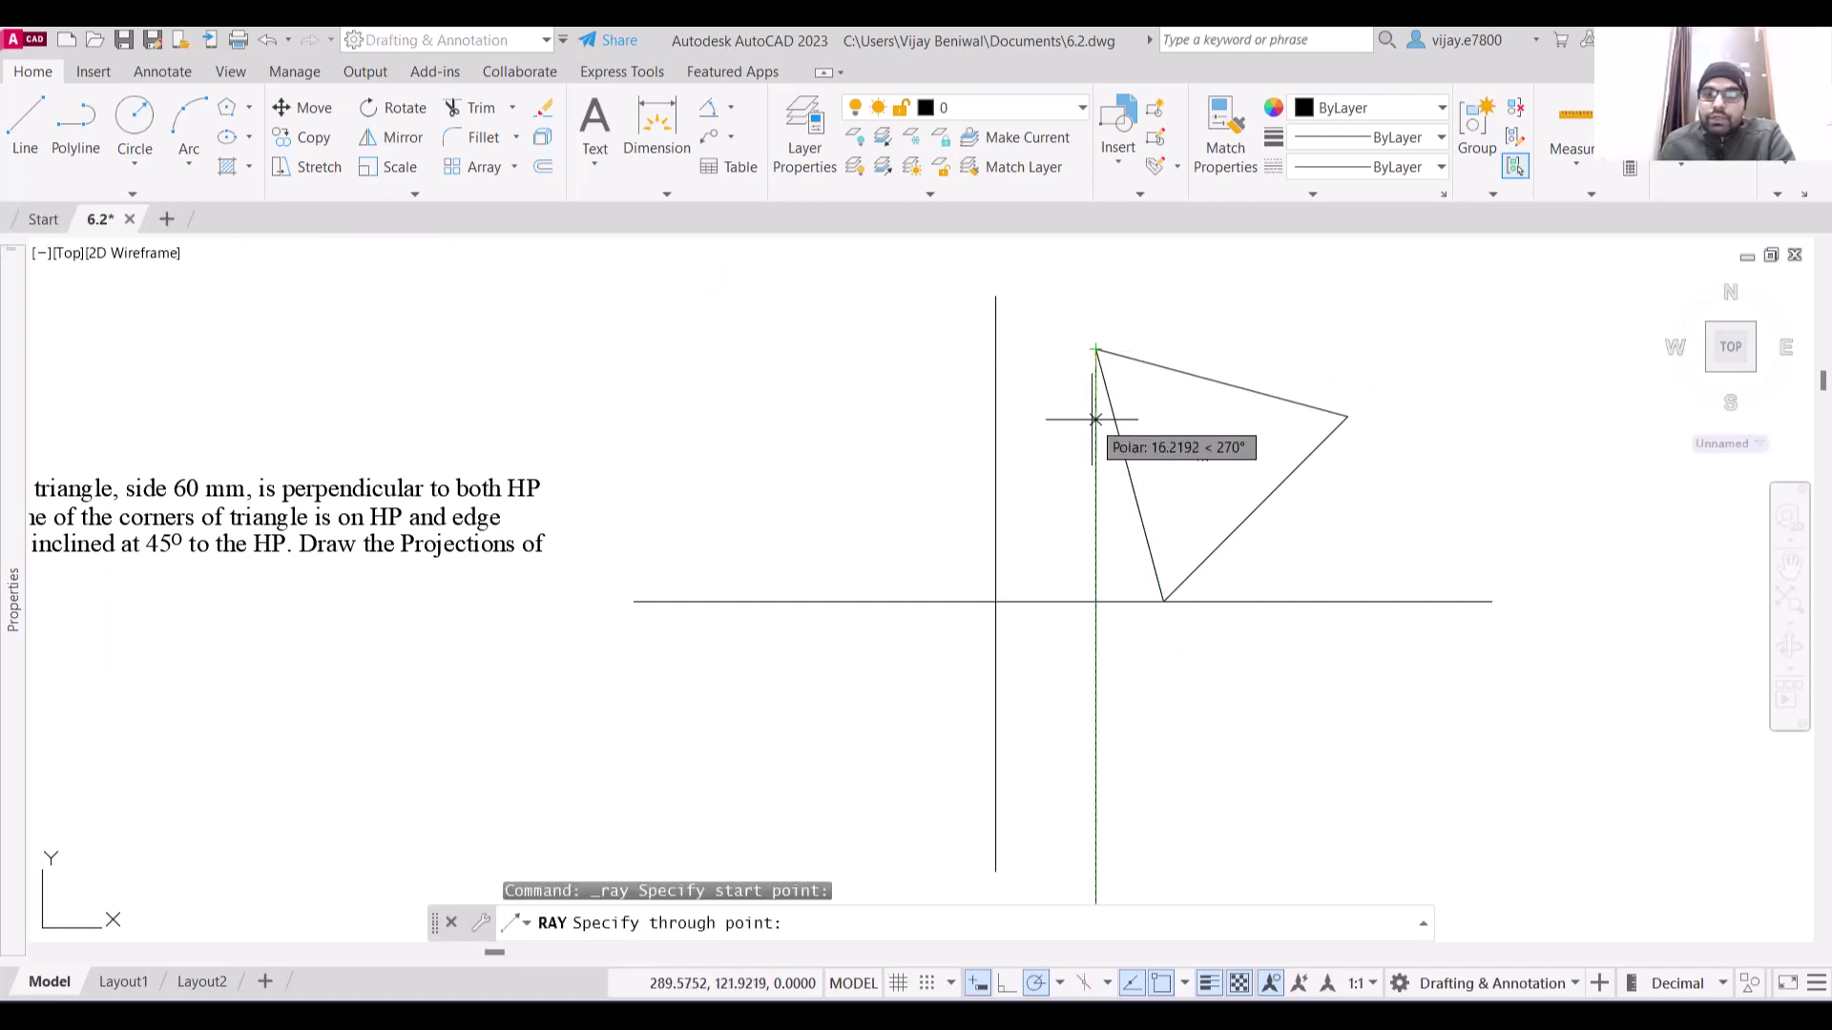
pyautogui.click(1095, 420)
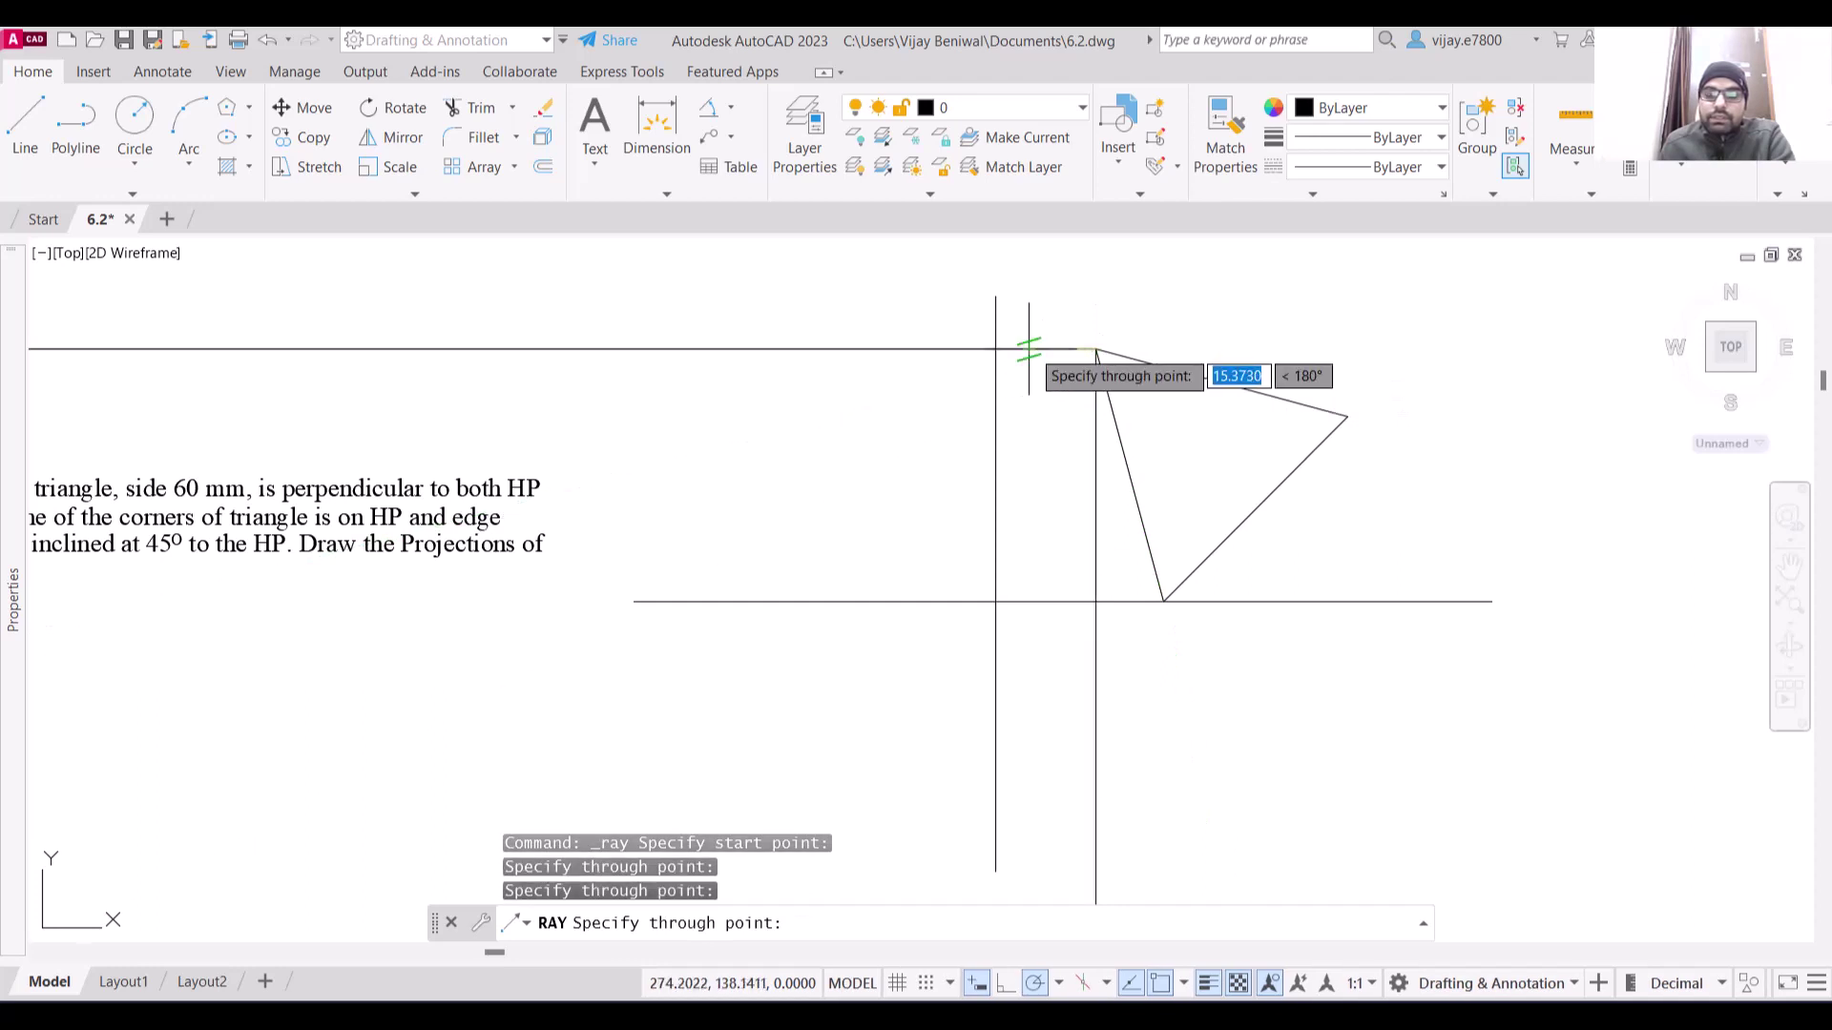
pyautogui.press('Return')
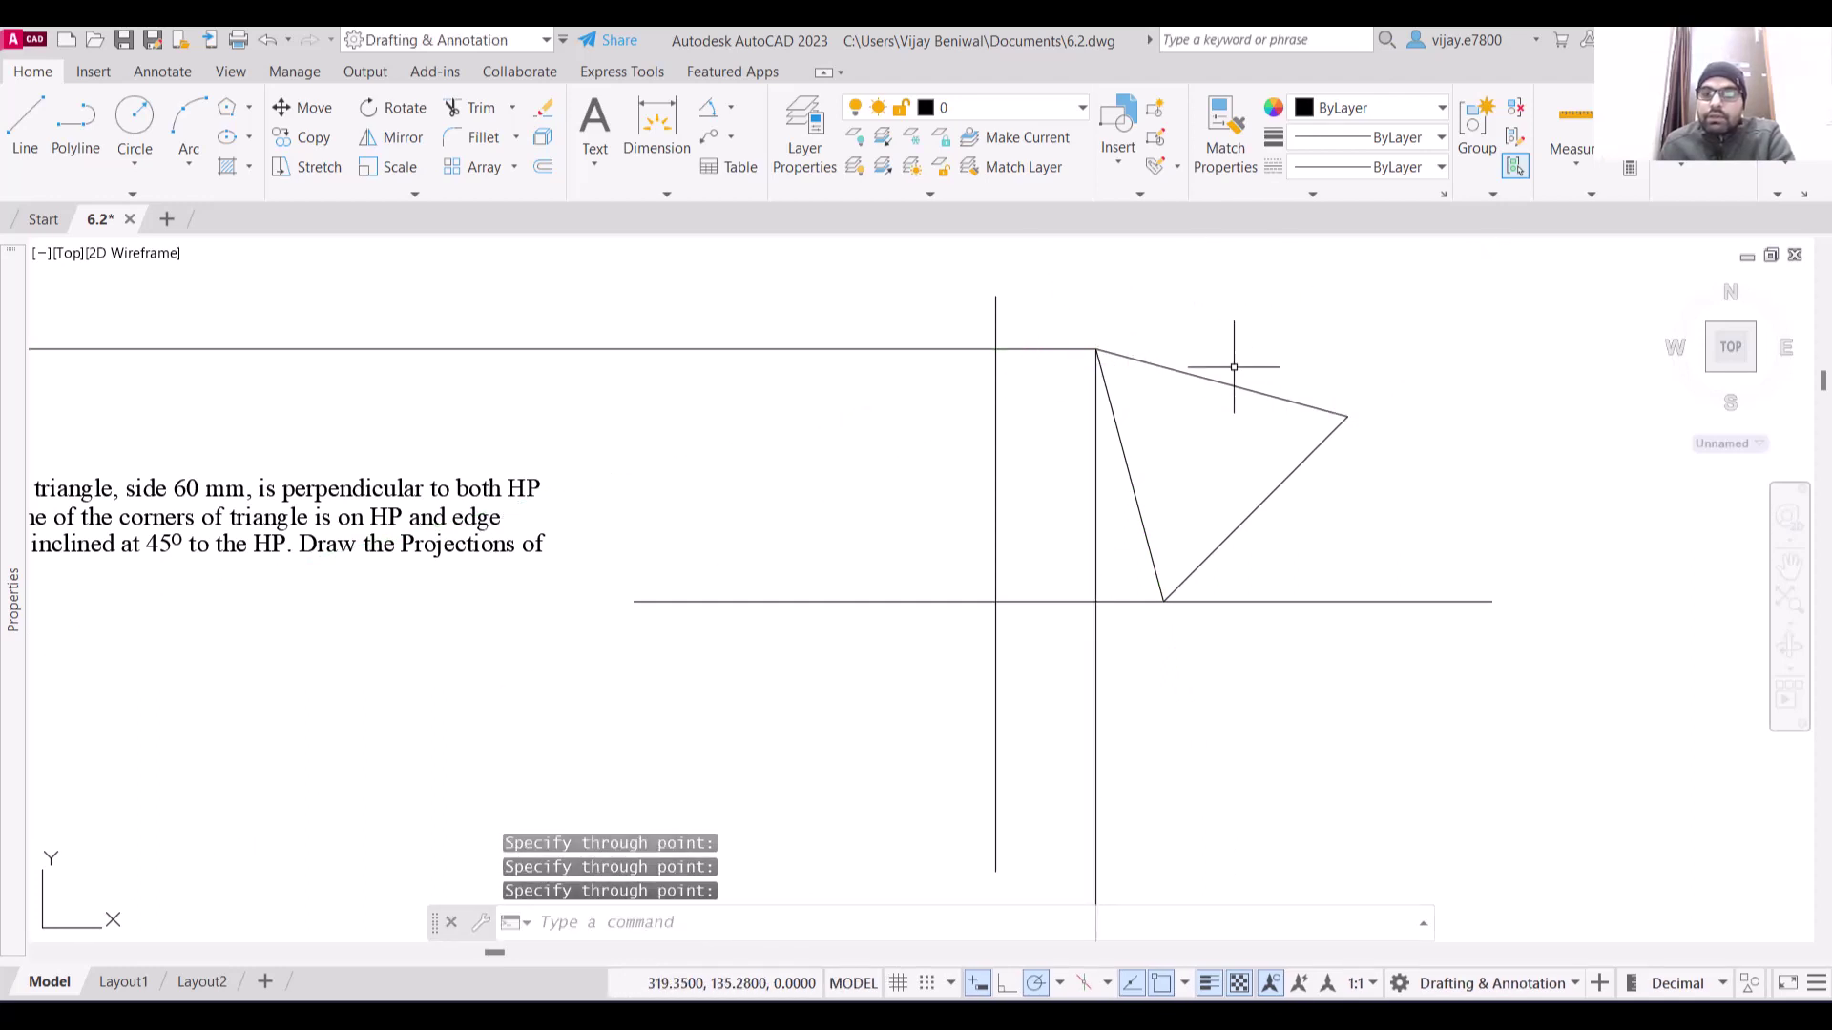
# Draw two rays from the triangle's right corner, one vertically downward and one horizontally to the left
pyautogui.rightClick(1347, 417)
pyautogui.click(1374, 413)
pyautogui.click(1347, 417)
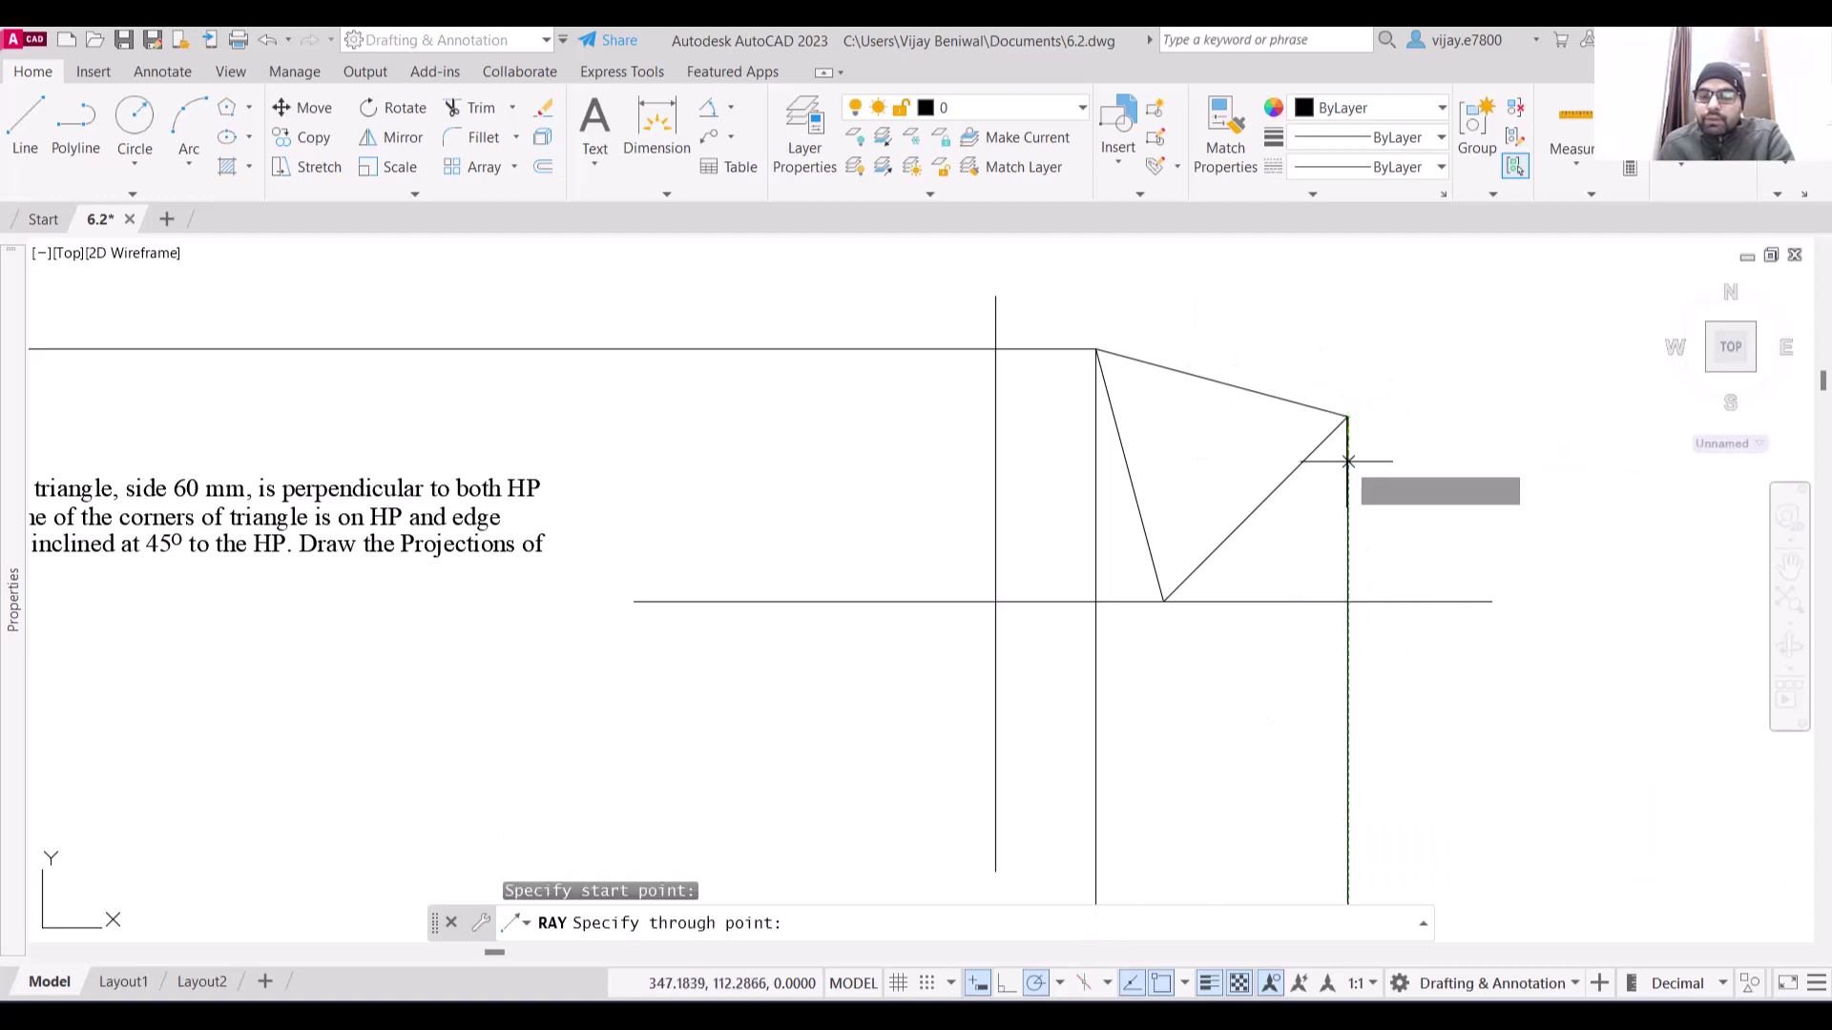
pyautogui.click(1230, 417)
pyautogui.press('Return')
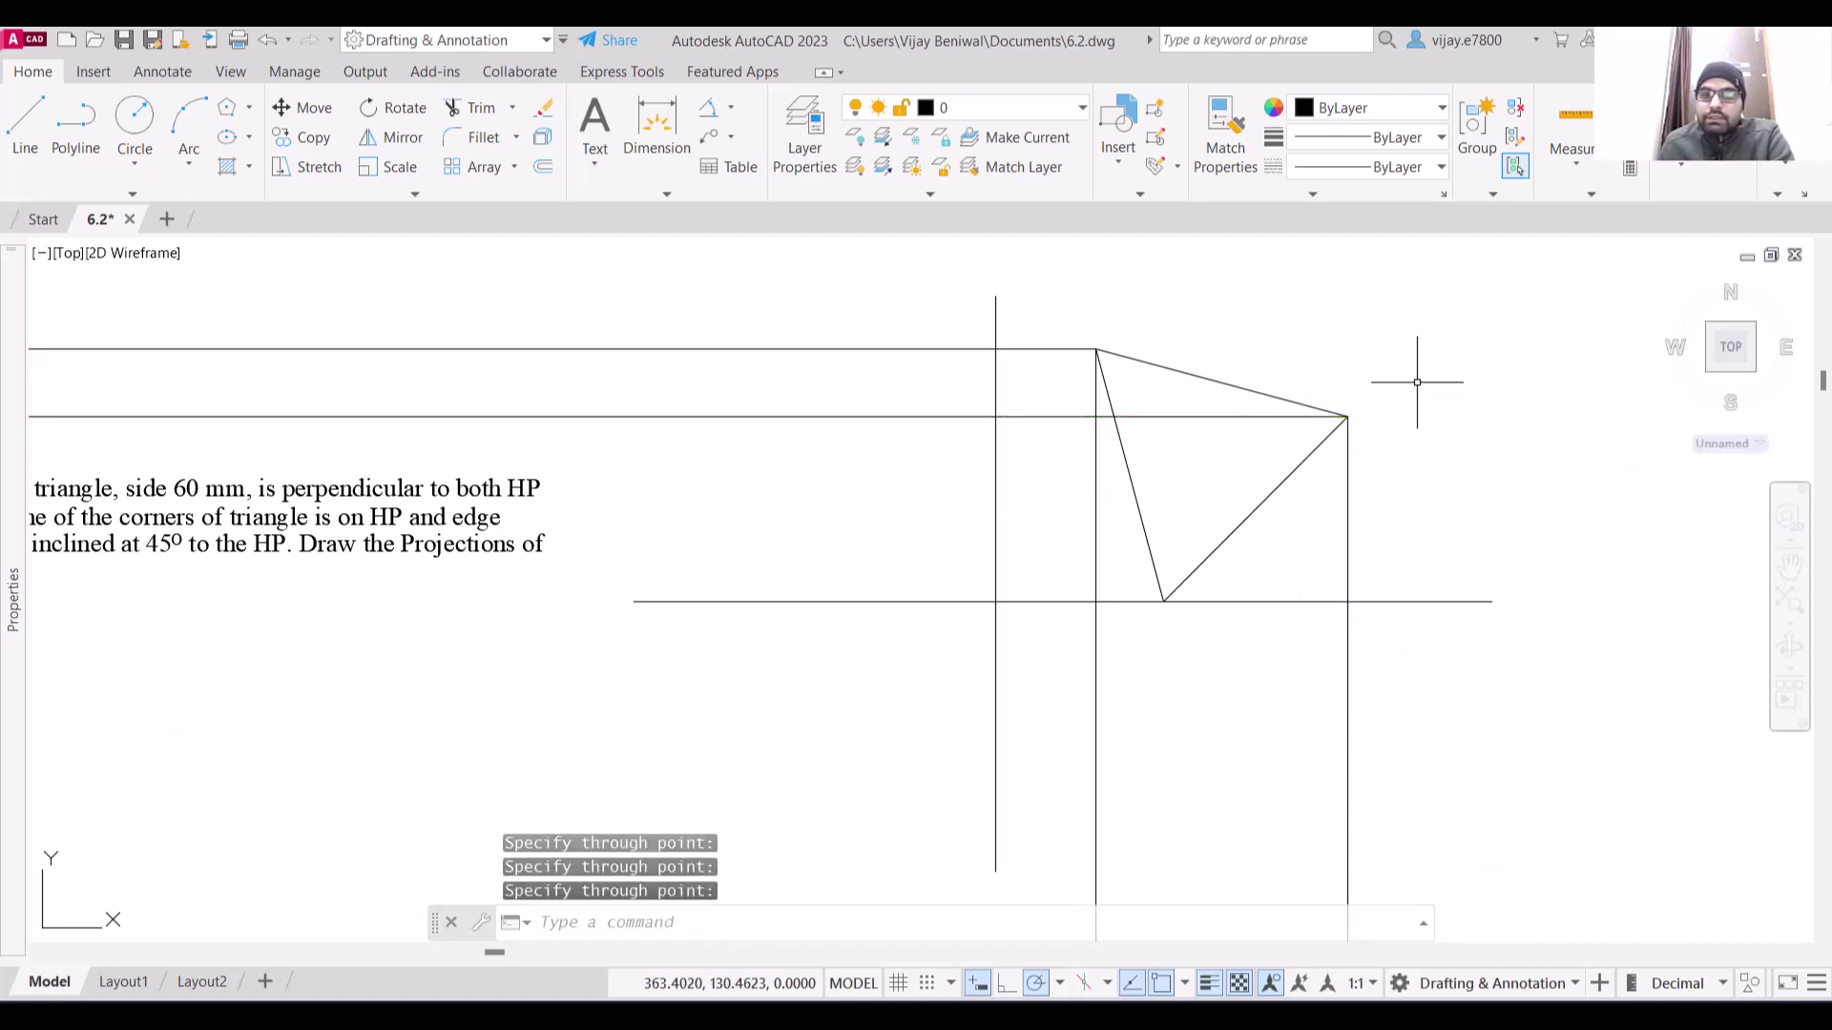
# Draw a ray vertically downward from the triangle's bottom corner on the horizontal line
pyautogui.rightClick(1430, 504)
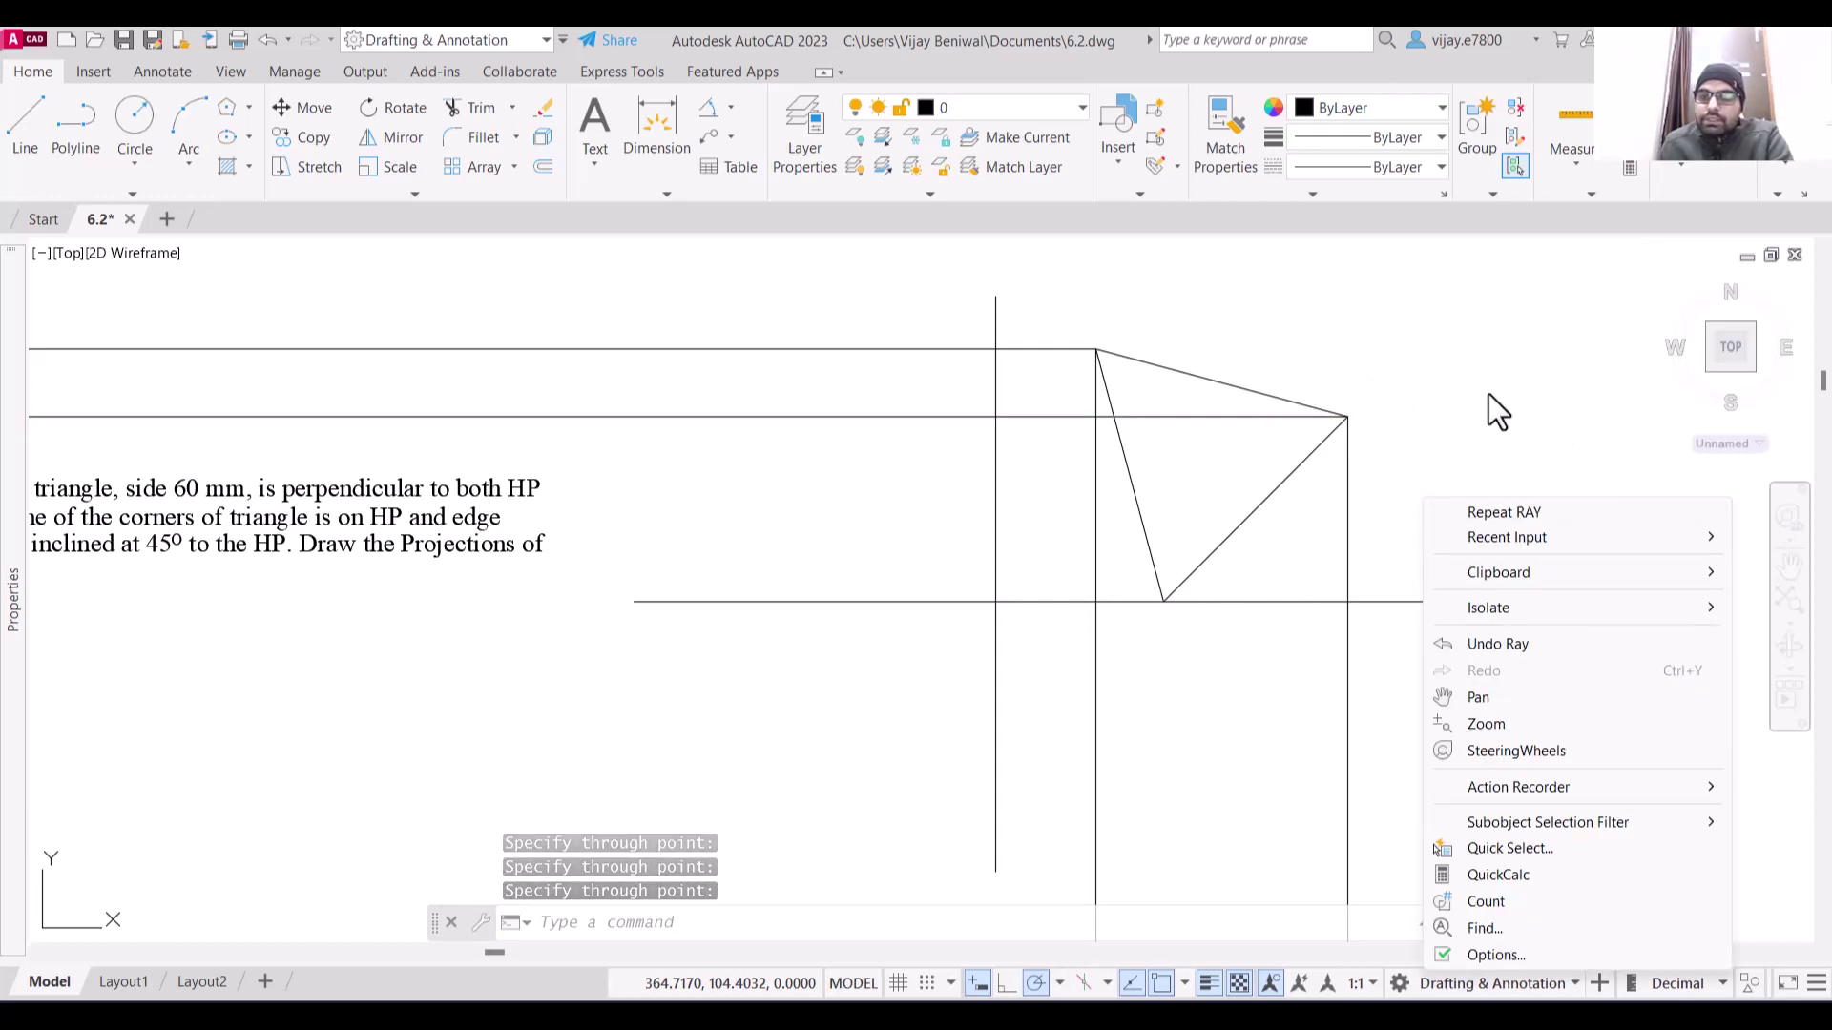
pyautogui.click(1497, 518)
pyautogui.click(1163, 601)
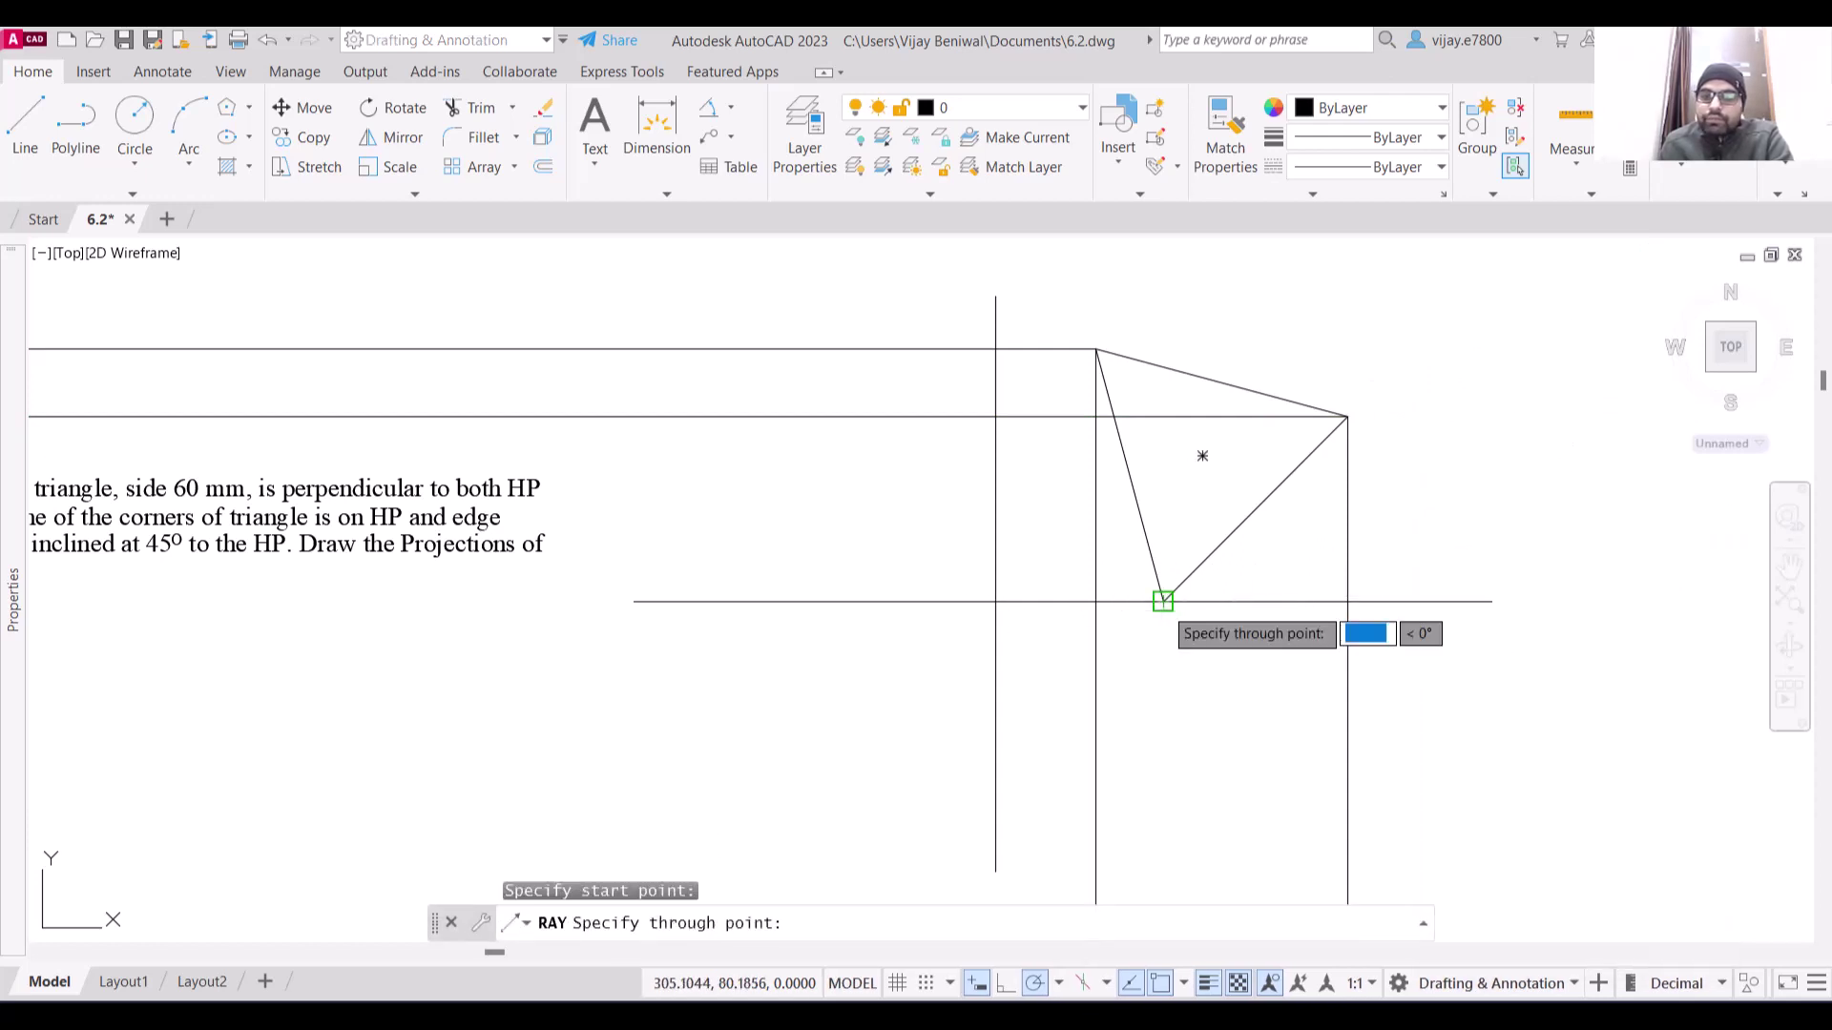
pyautogui.click(1163, 678)
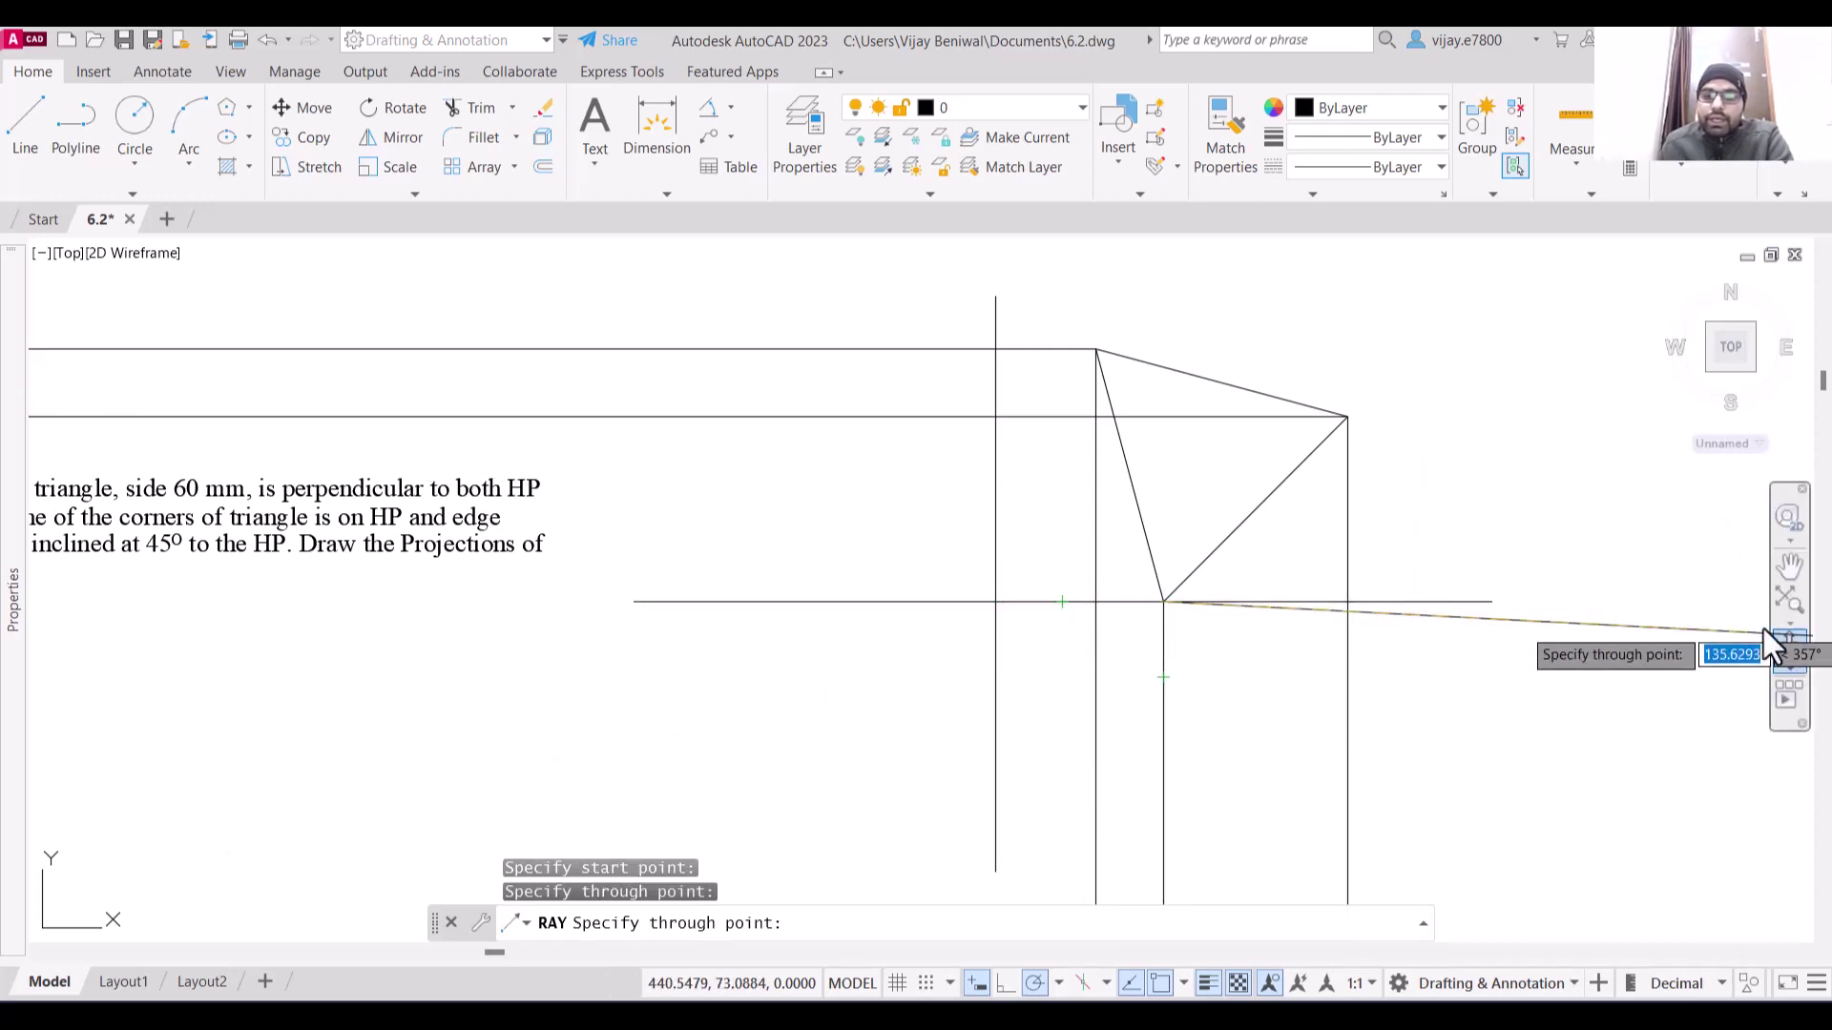
pyautogui.press('Return')
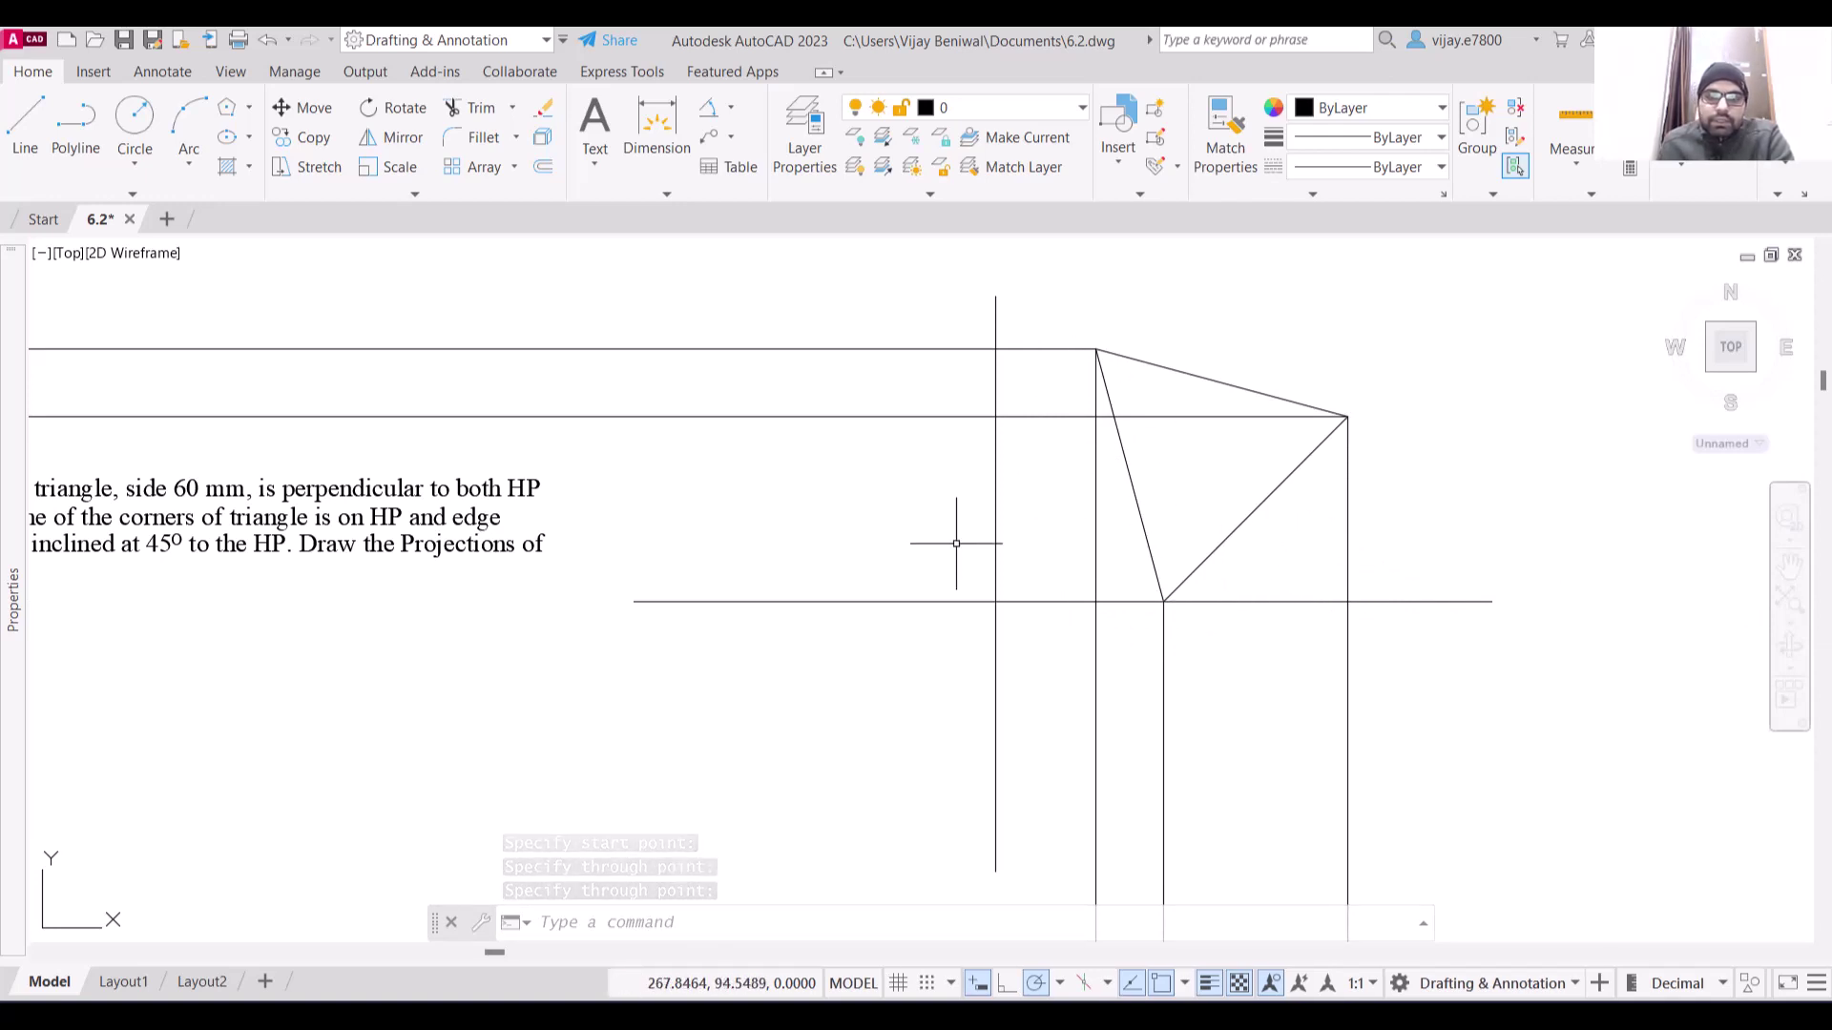
# Draw a vertical line about 65 mm long, left of the vertical reference line, from above the upper ray down to the horizontal line
pyautogui.click(43, 151)
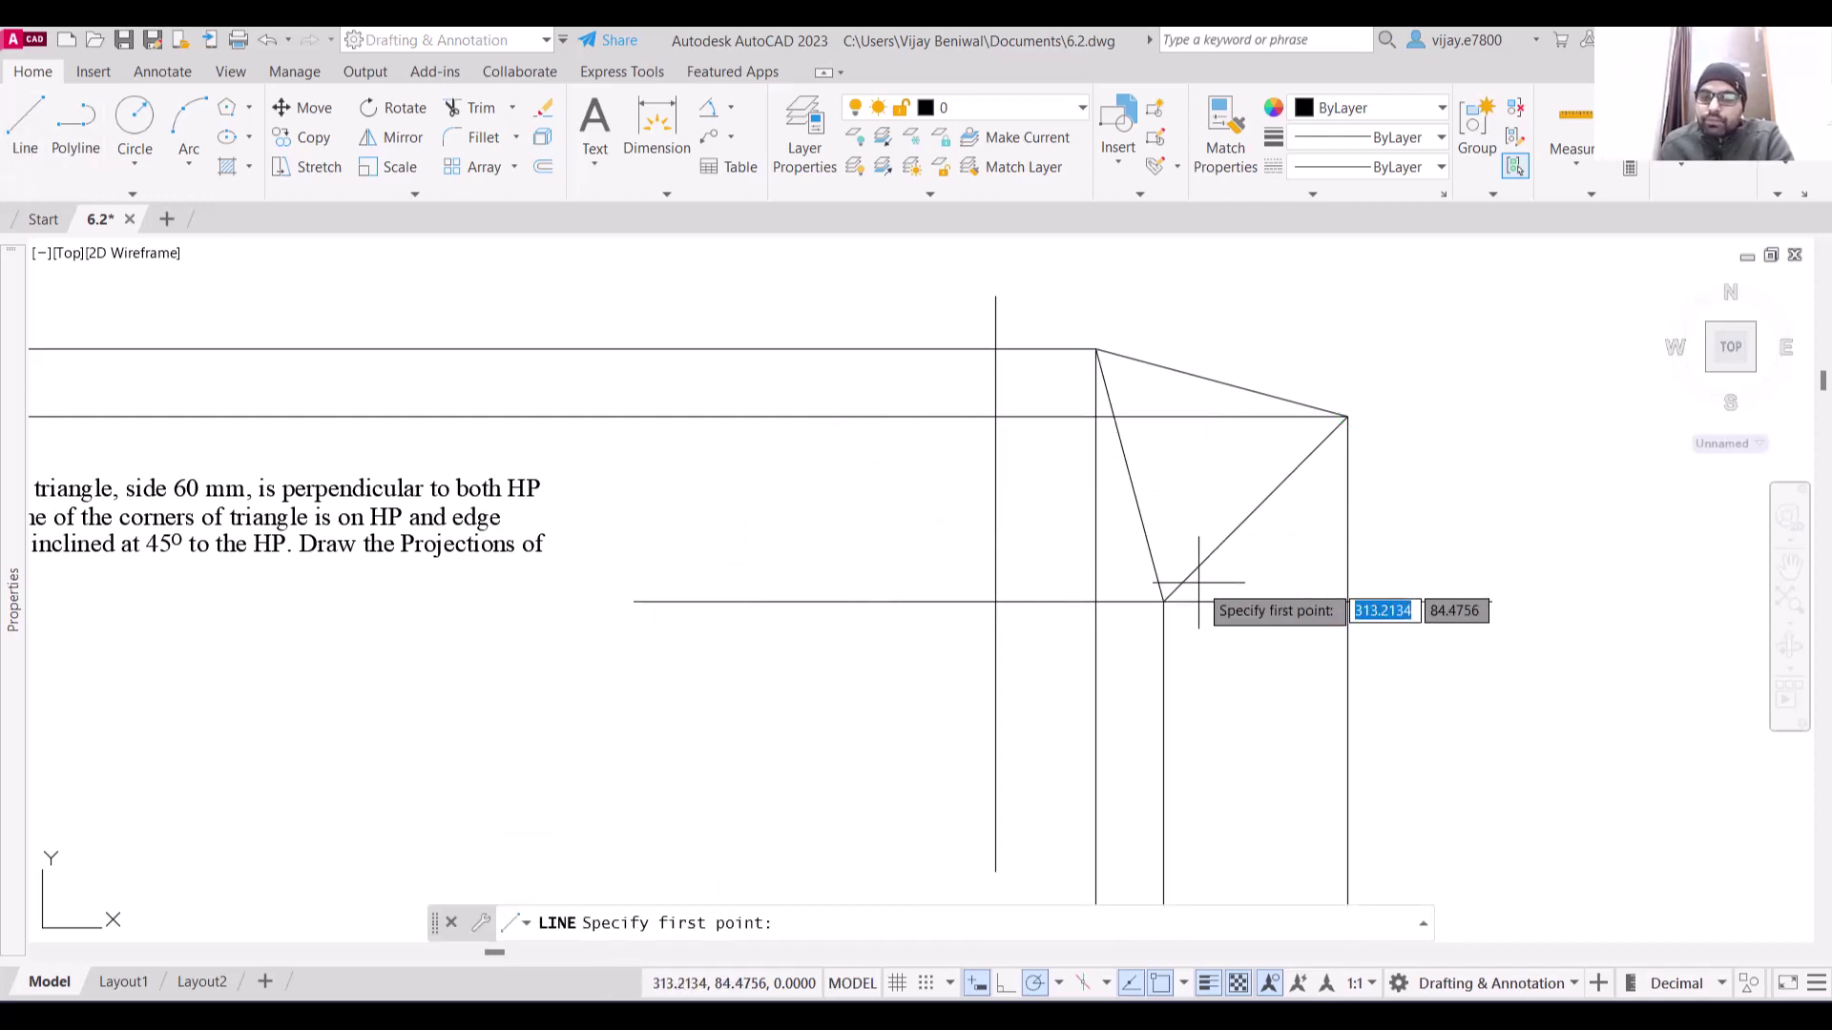
pyautogui.click(847, 321)
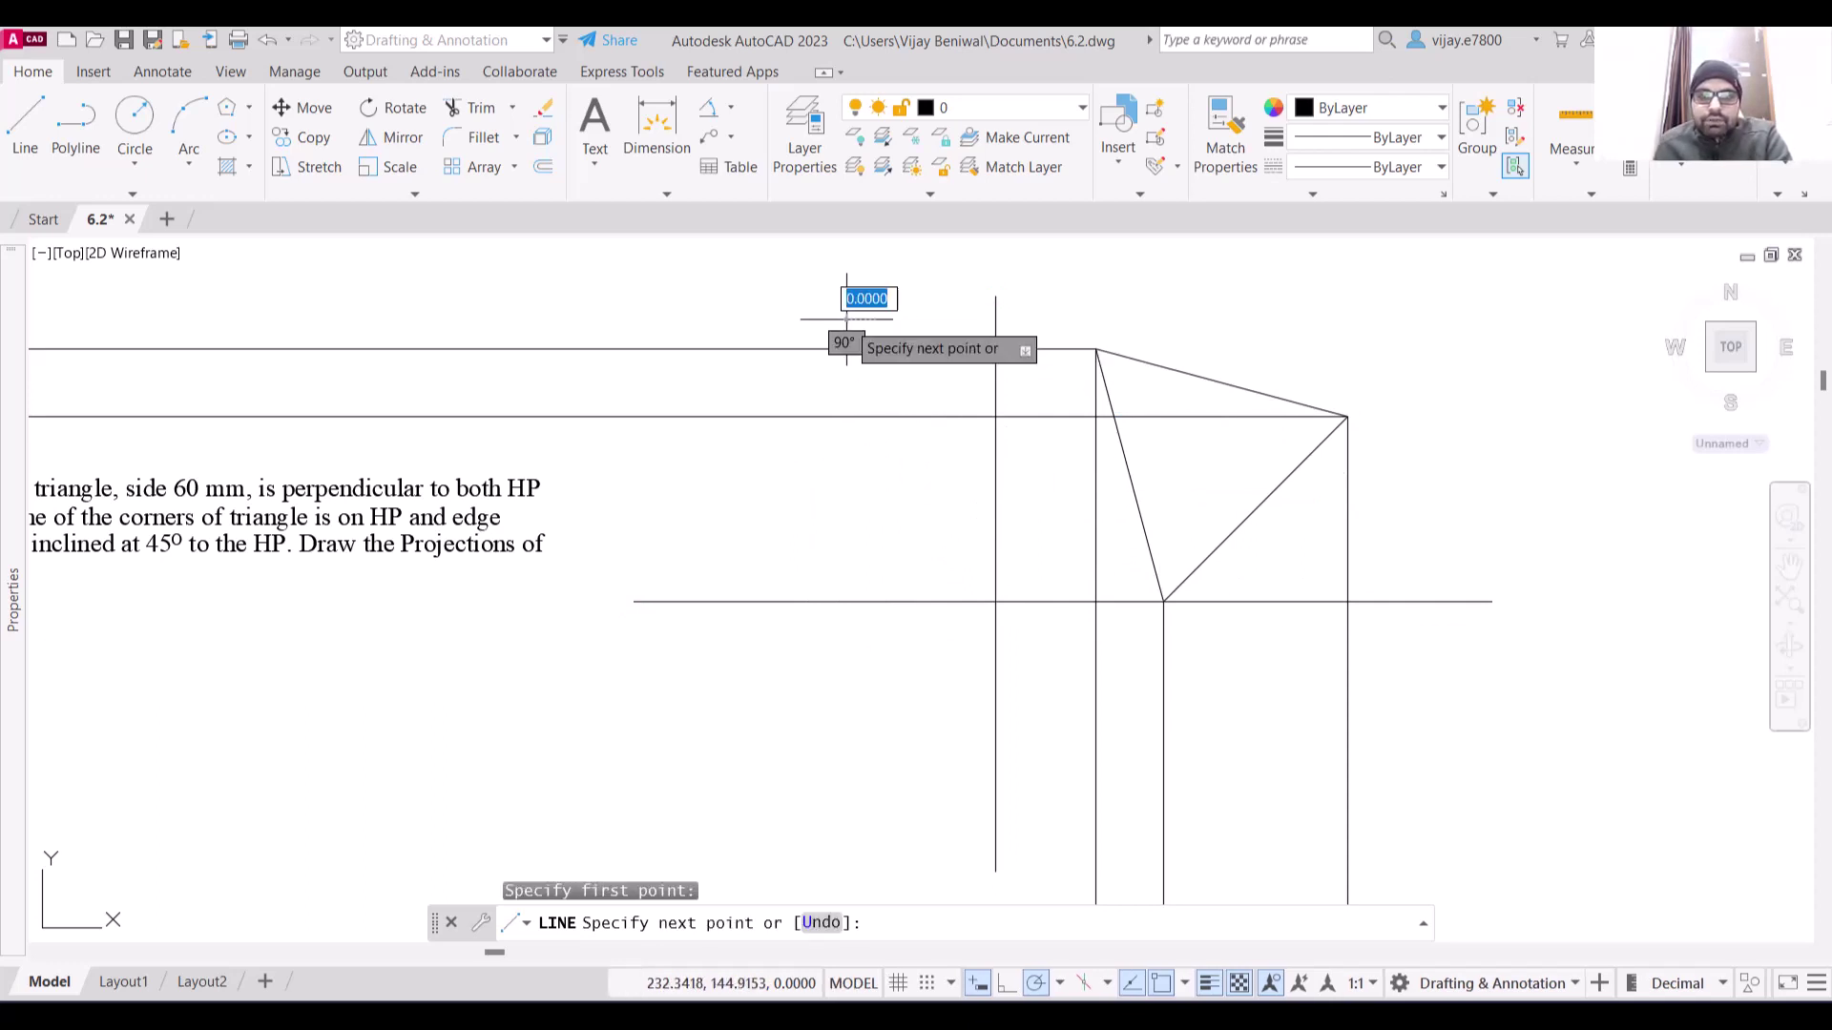
pyautogui.click(847, 602)
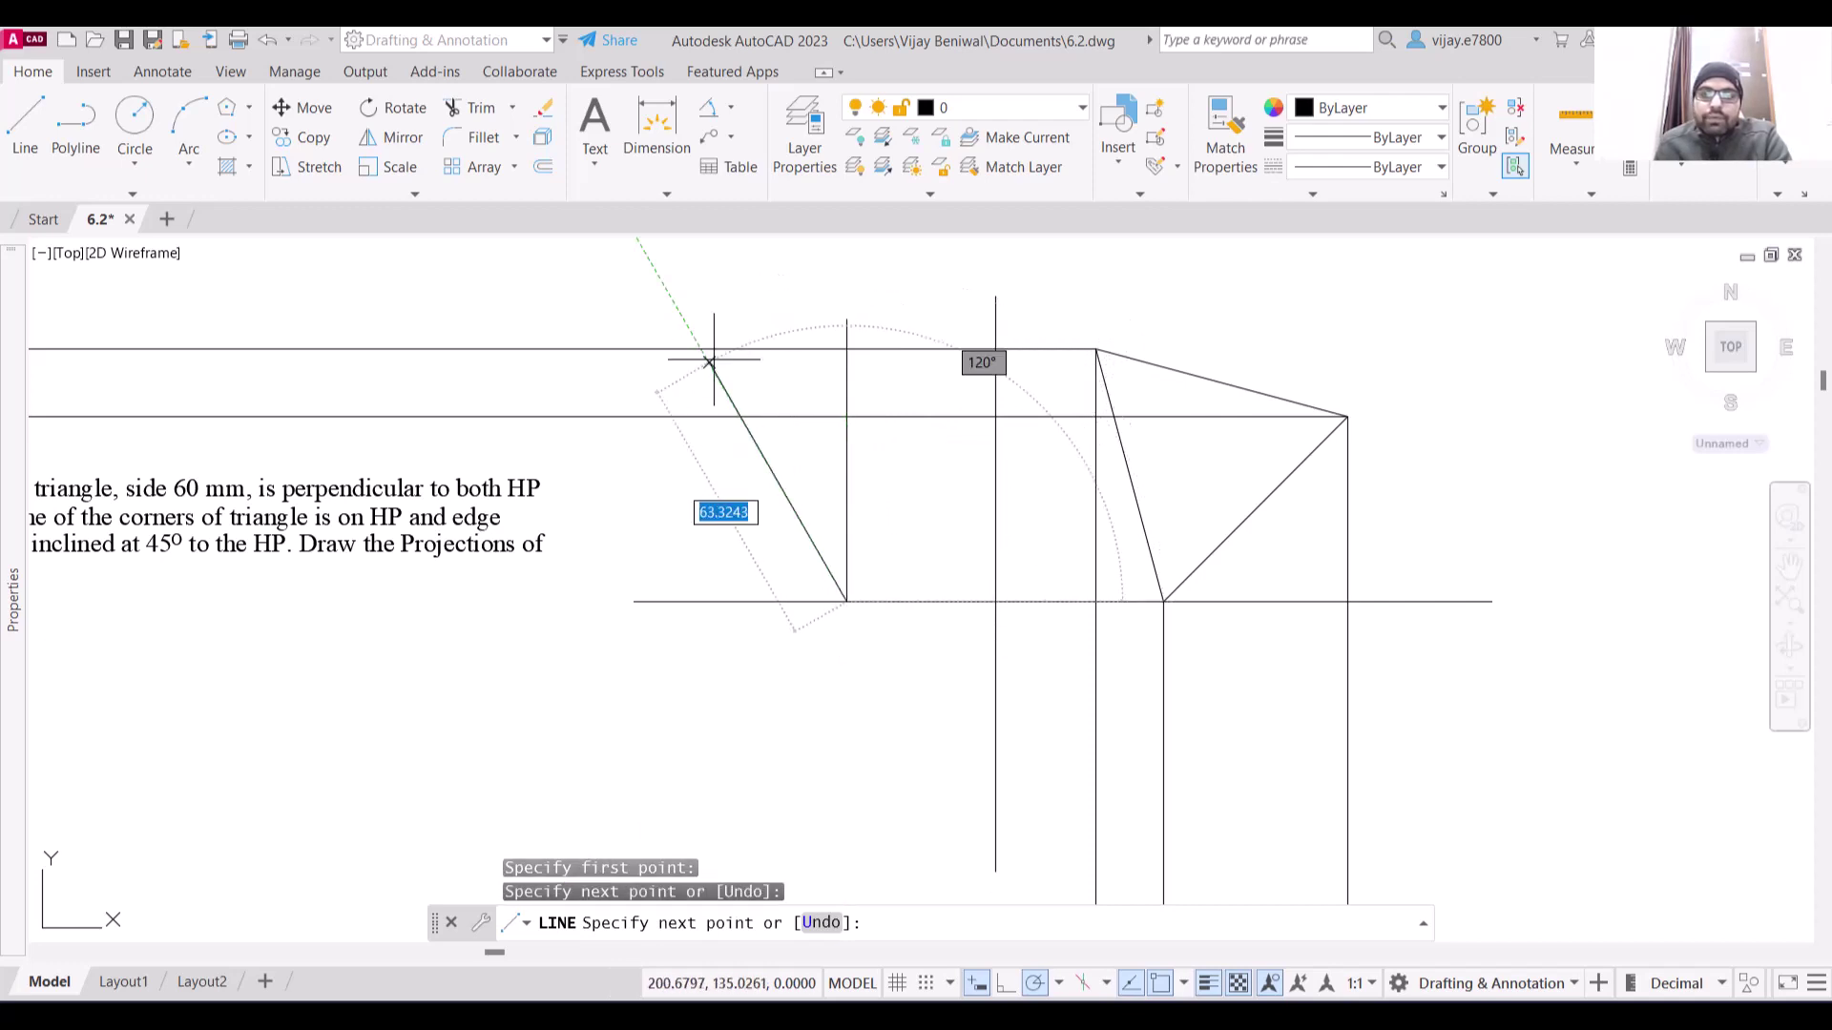
pyautogui.rightClick(723, 498)
pyautogui.click(788, 515)
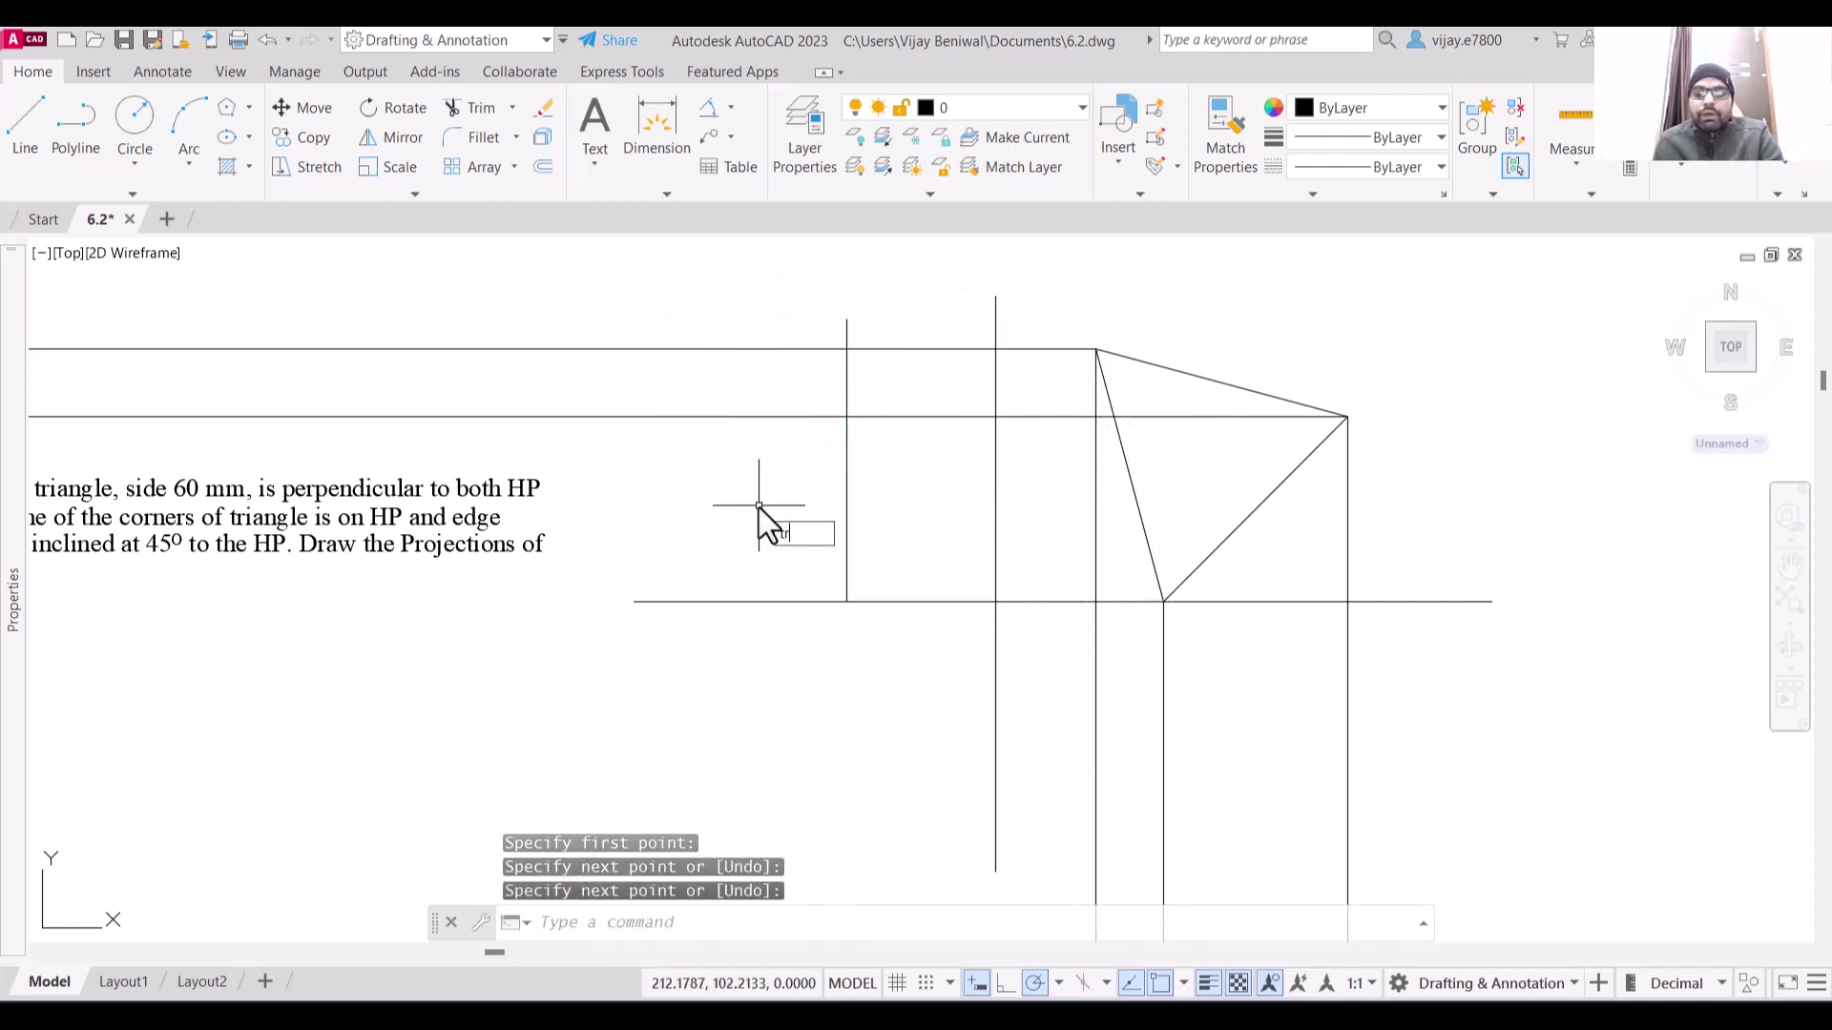
# Trim the part of the left vertical line that projects above the upper horizontal ray
pyautogui.press('Return')
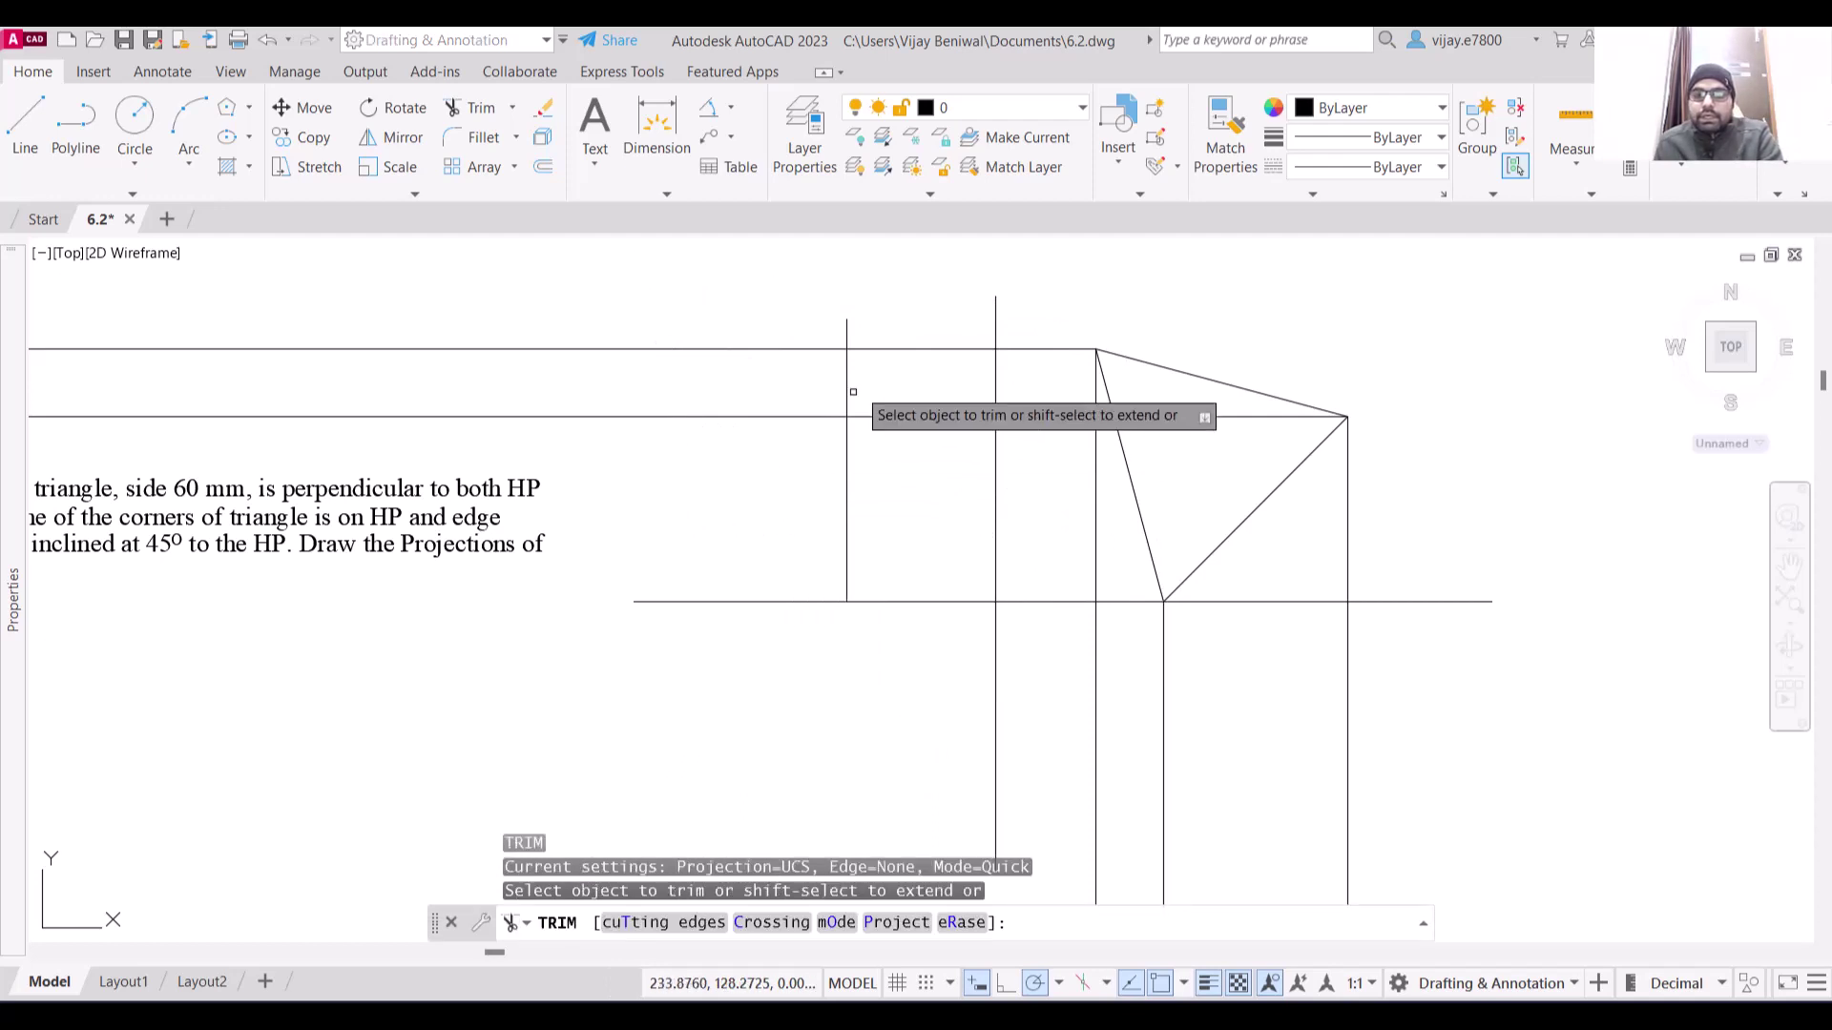
pyautogui.click(851, 332)
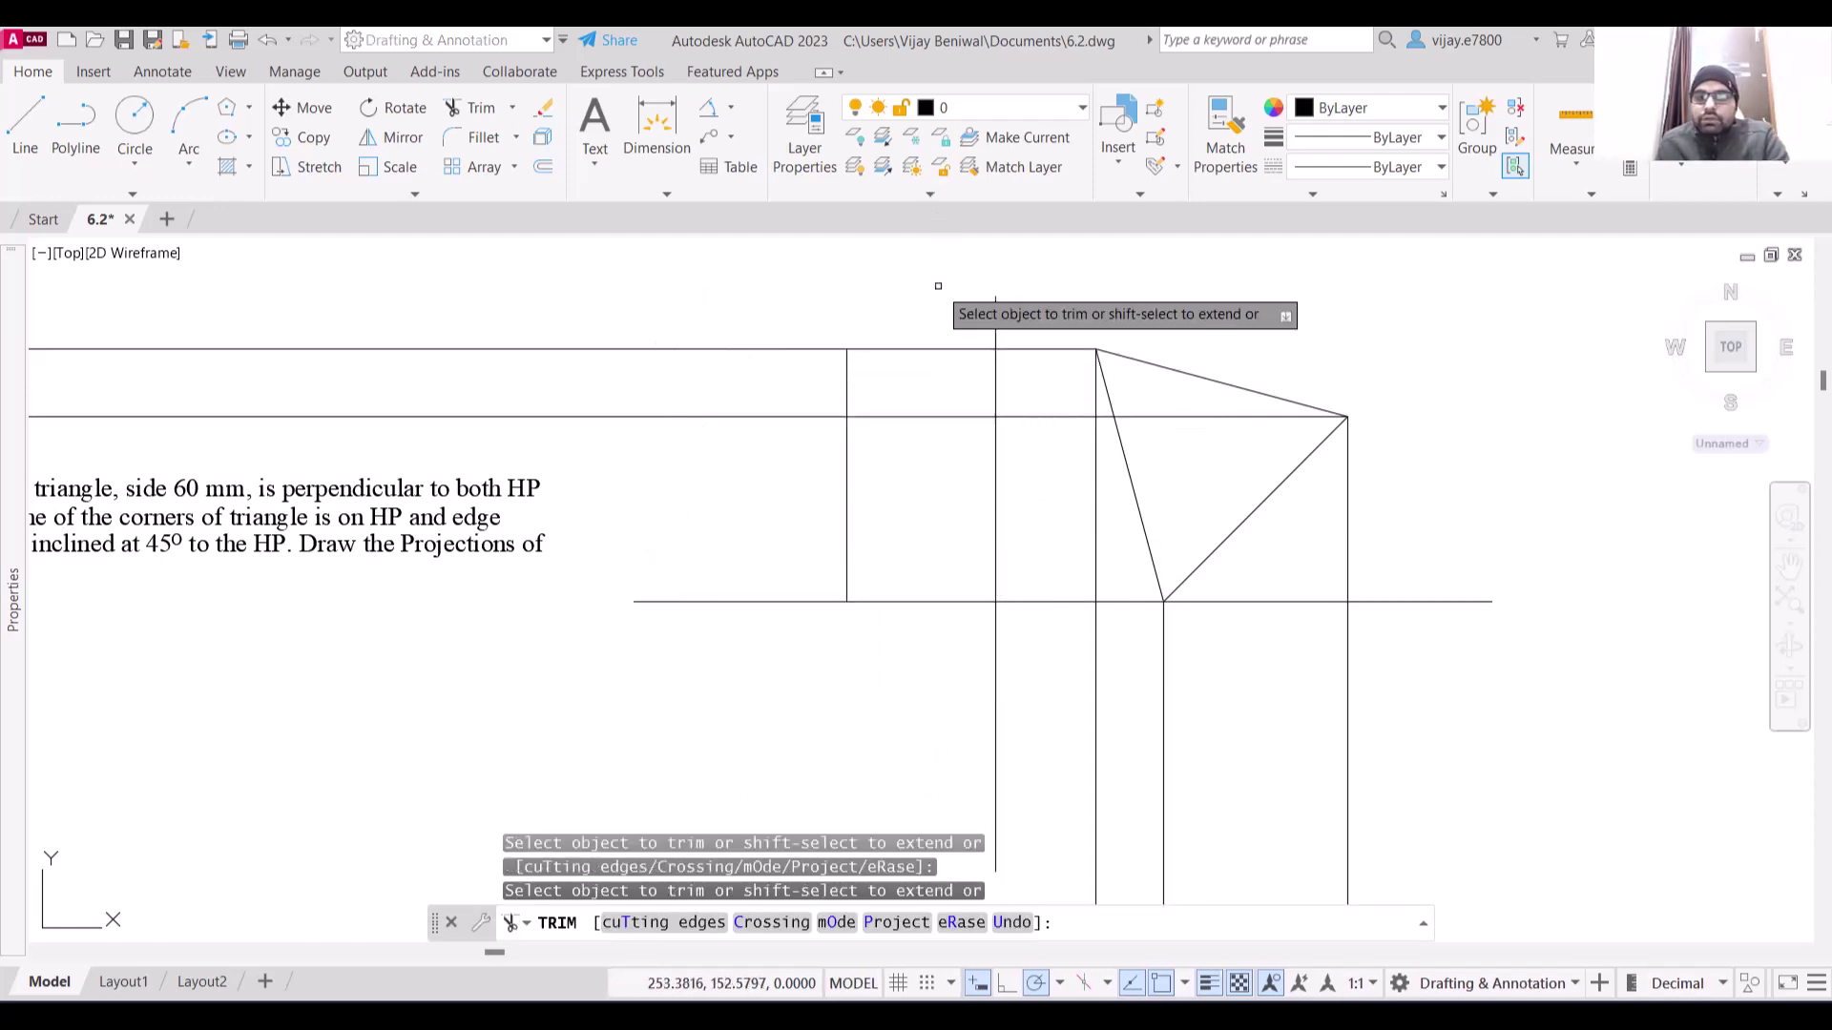
pyautogui.press('Escape')
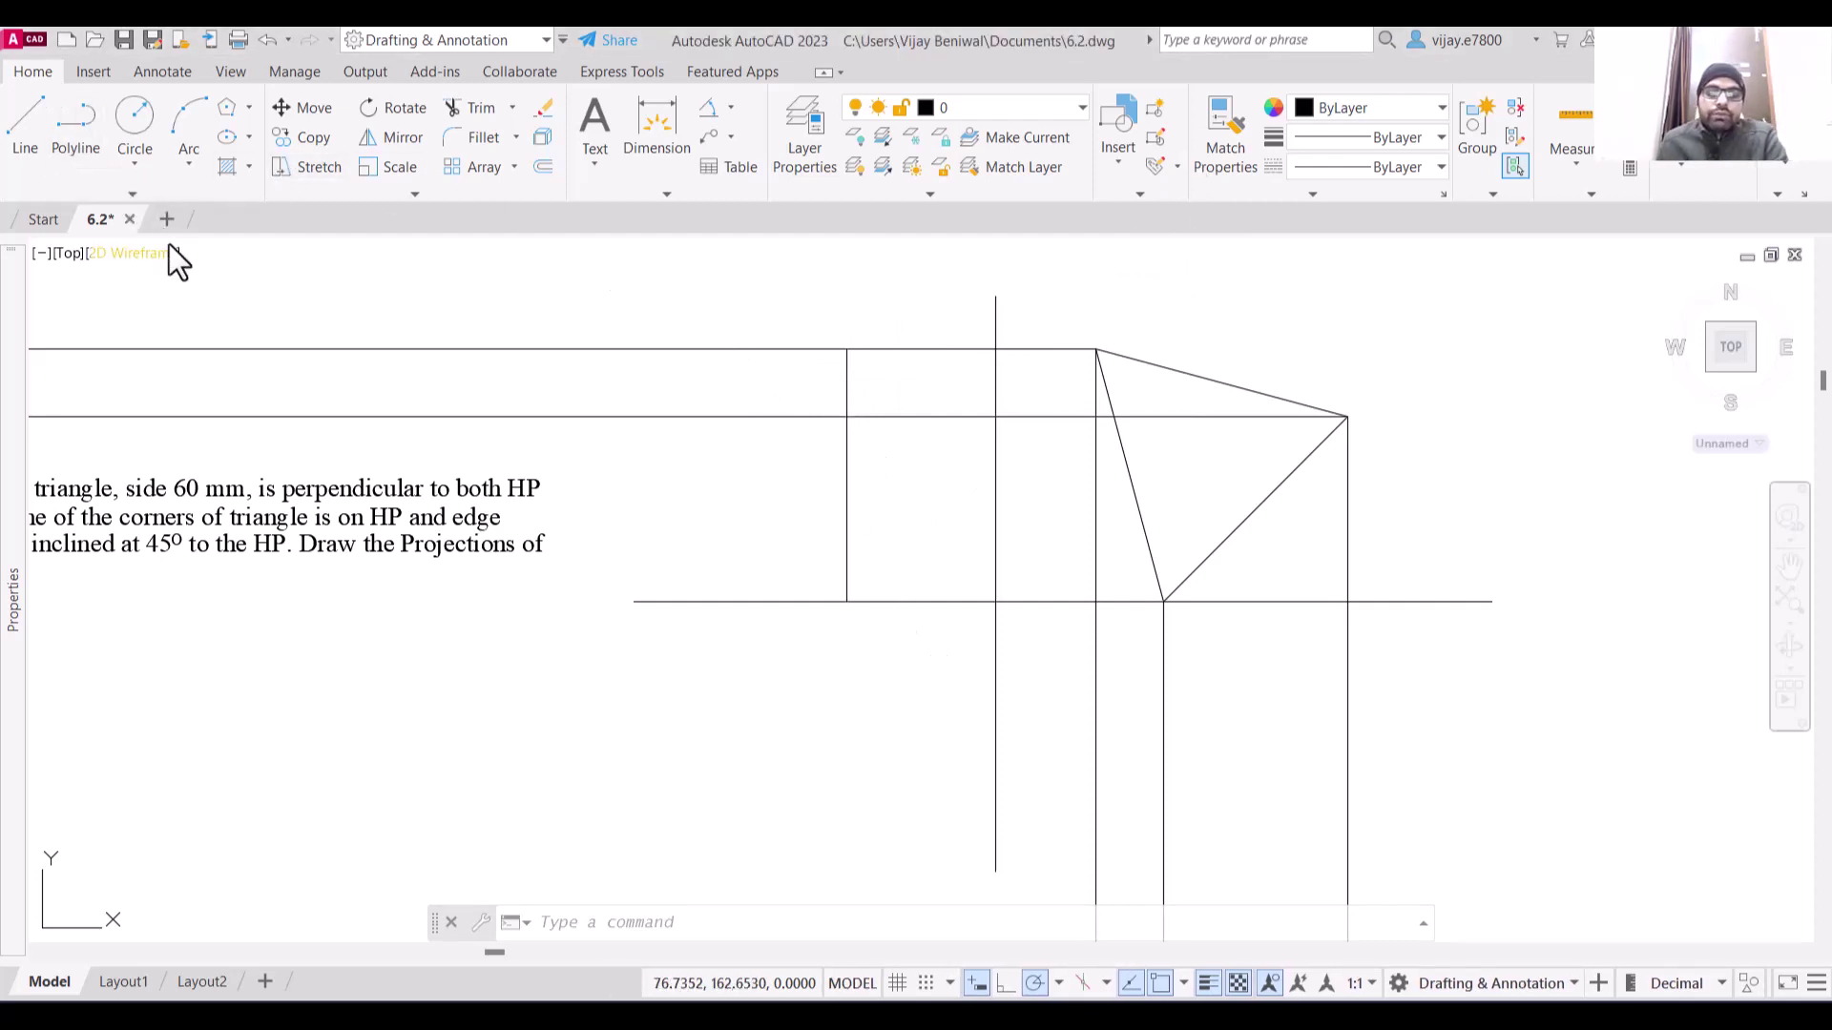
# Draw a ray downward from the lower end of the left vertical line on the horizontal reference line
pyautogui.write('ray')
pyautogui.press('Return')
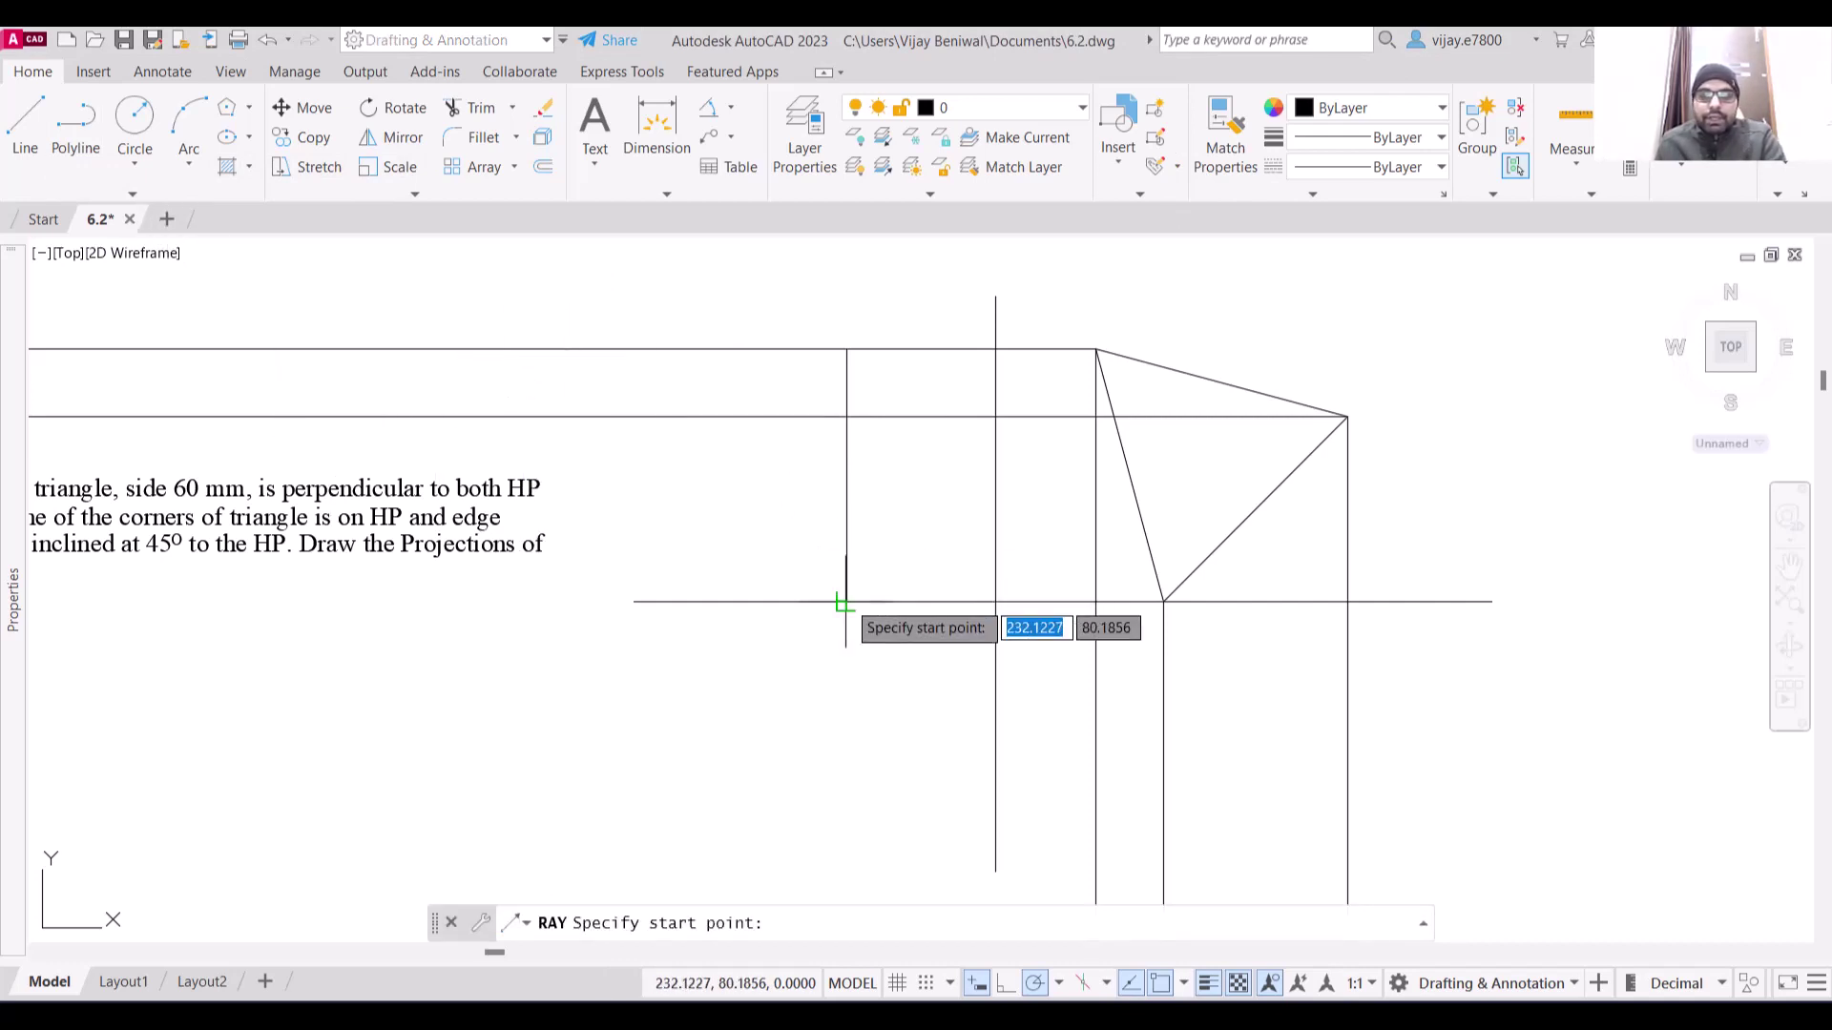
pyautogui.click(844, 602)
pyautogui.click(846, 679)
pyautogui.press('Return')
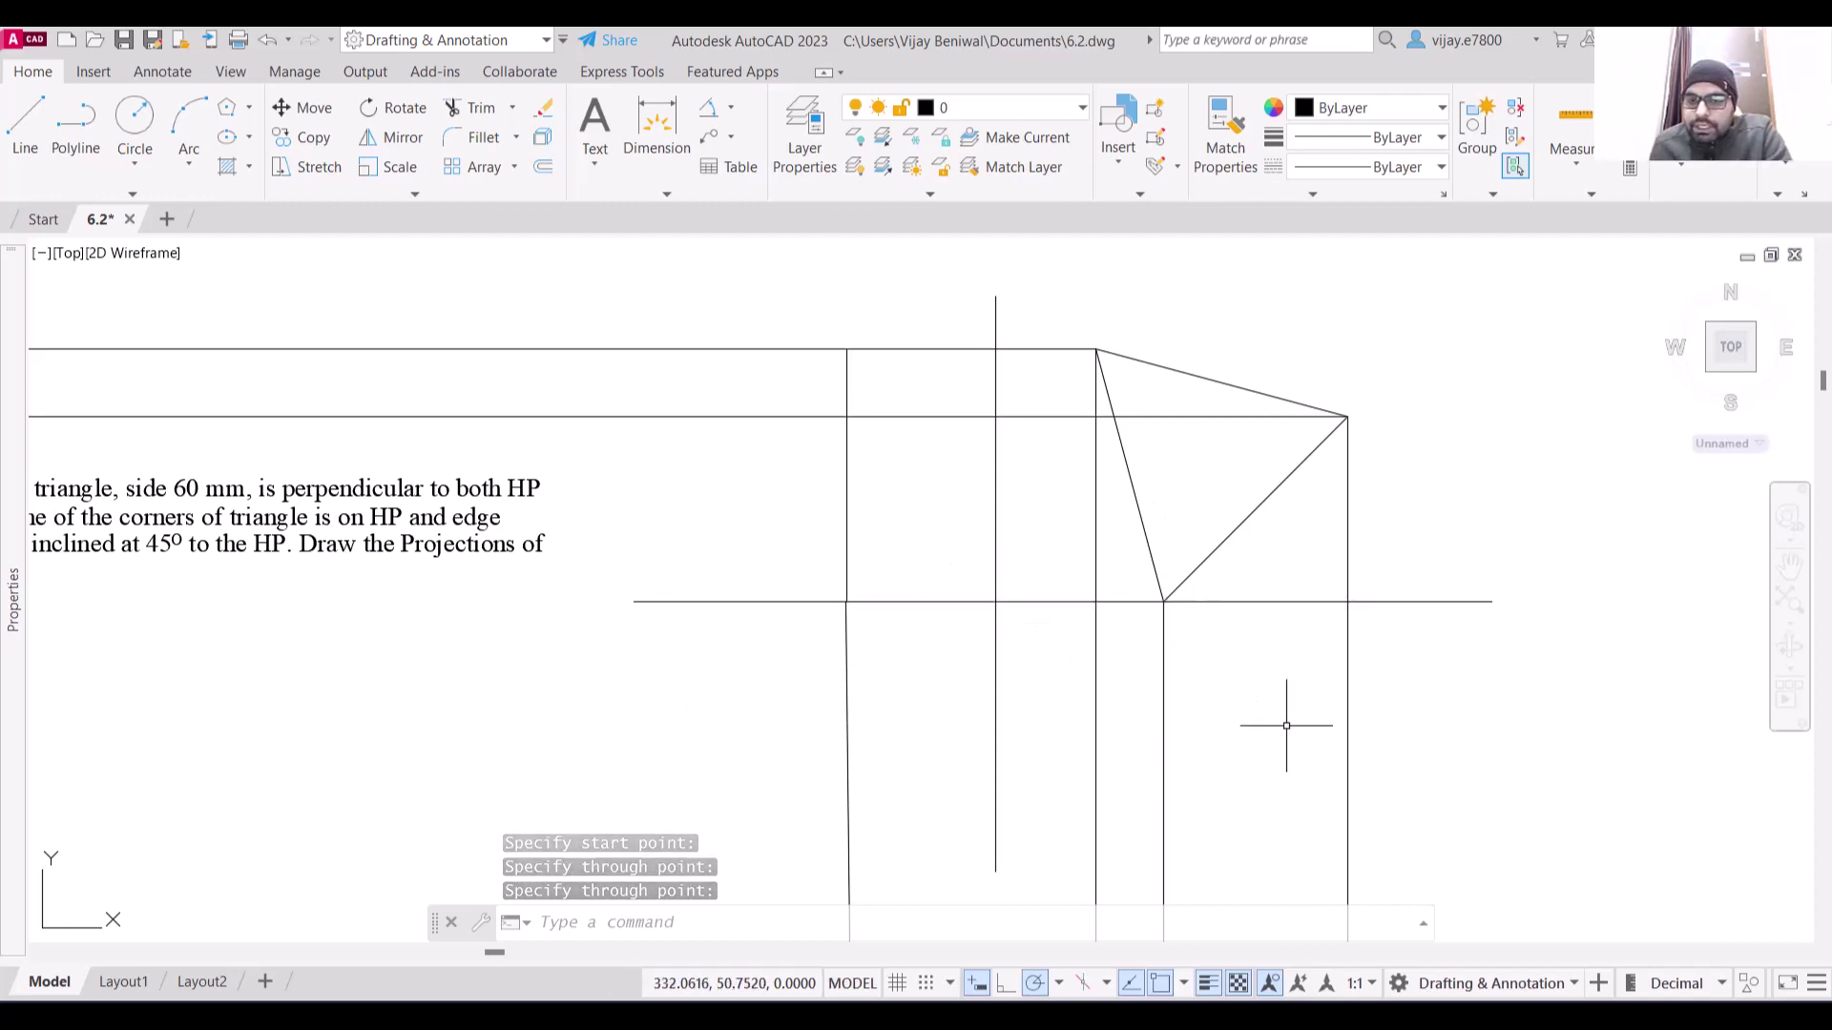
# Set the lineweight of the triangle and the left vertical line to 0.40 mm
pyautogui.moveTo(1254, 560); pyautogui.dragTo(1227, 524)
pyautogui.click(846, 510)
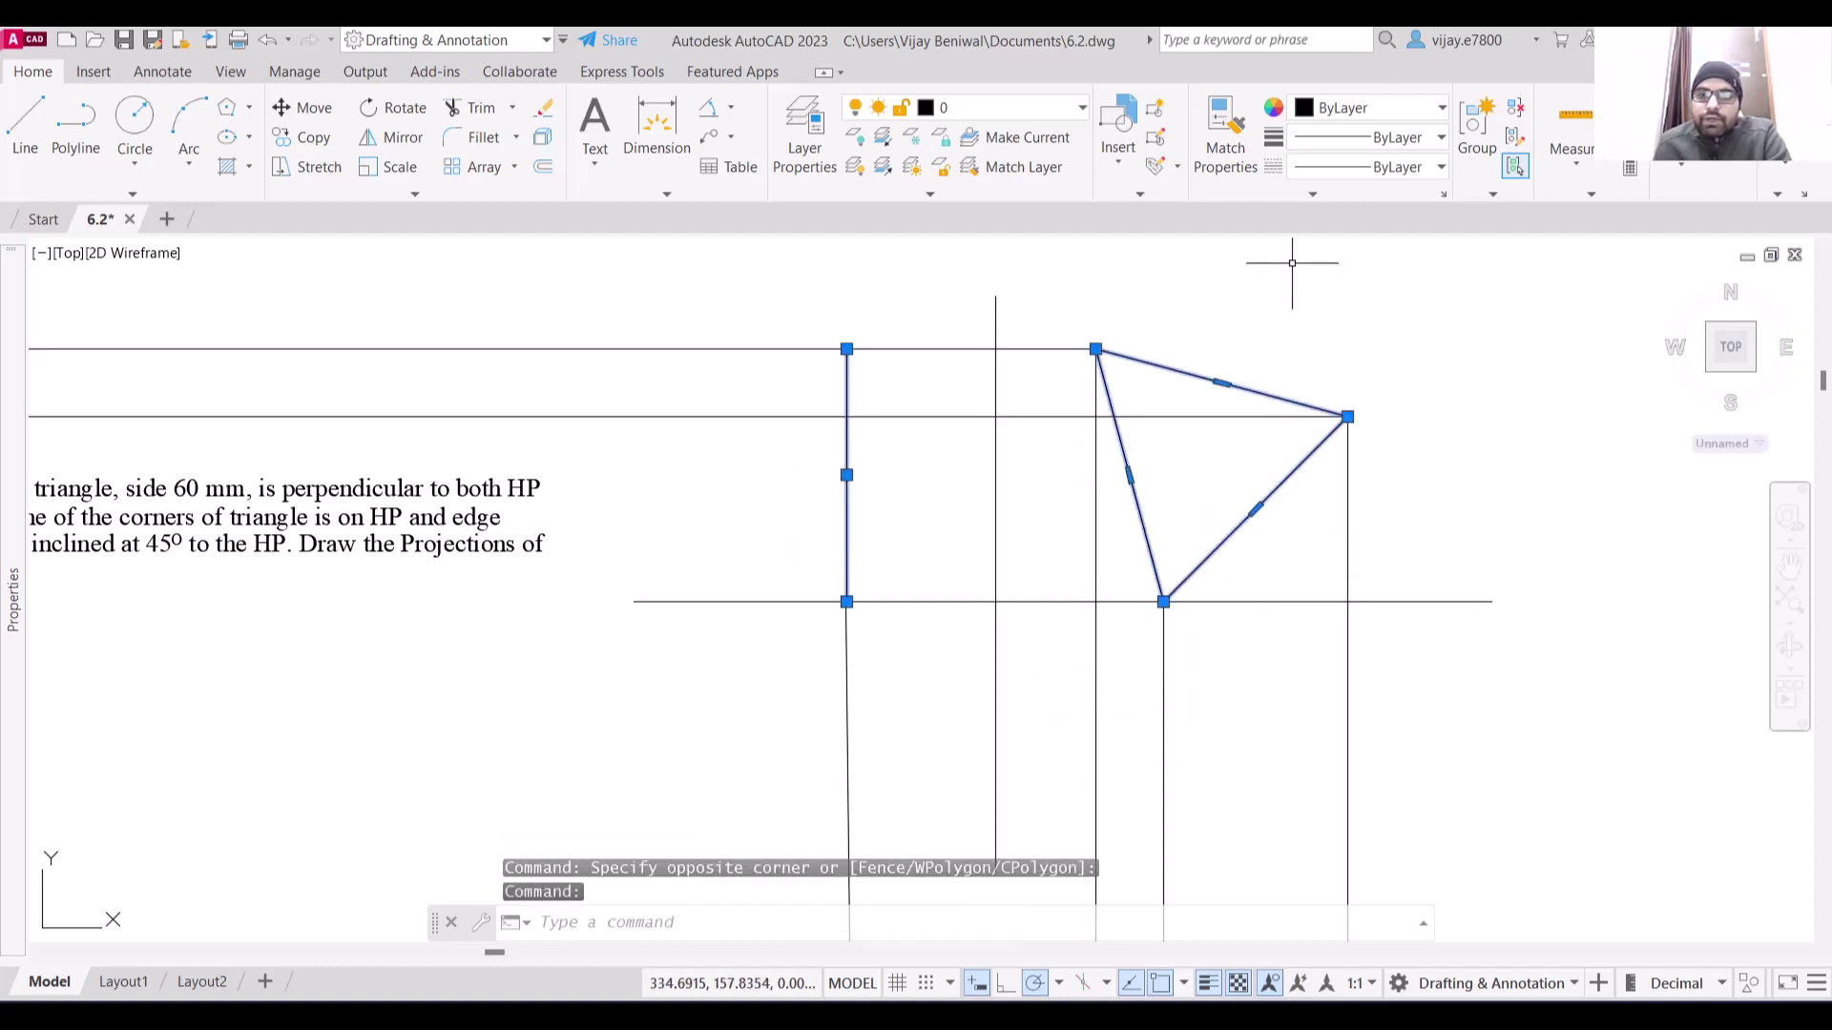
pyautogui.click(1431, 138)
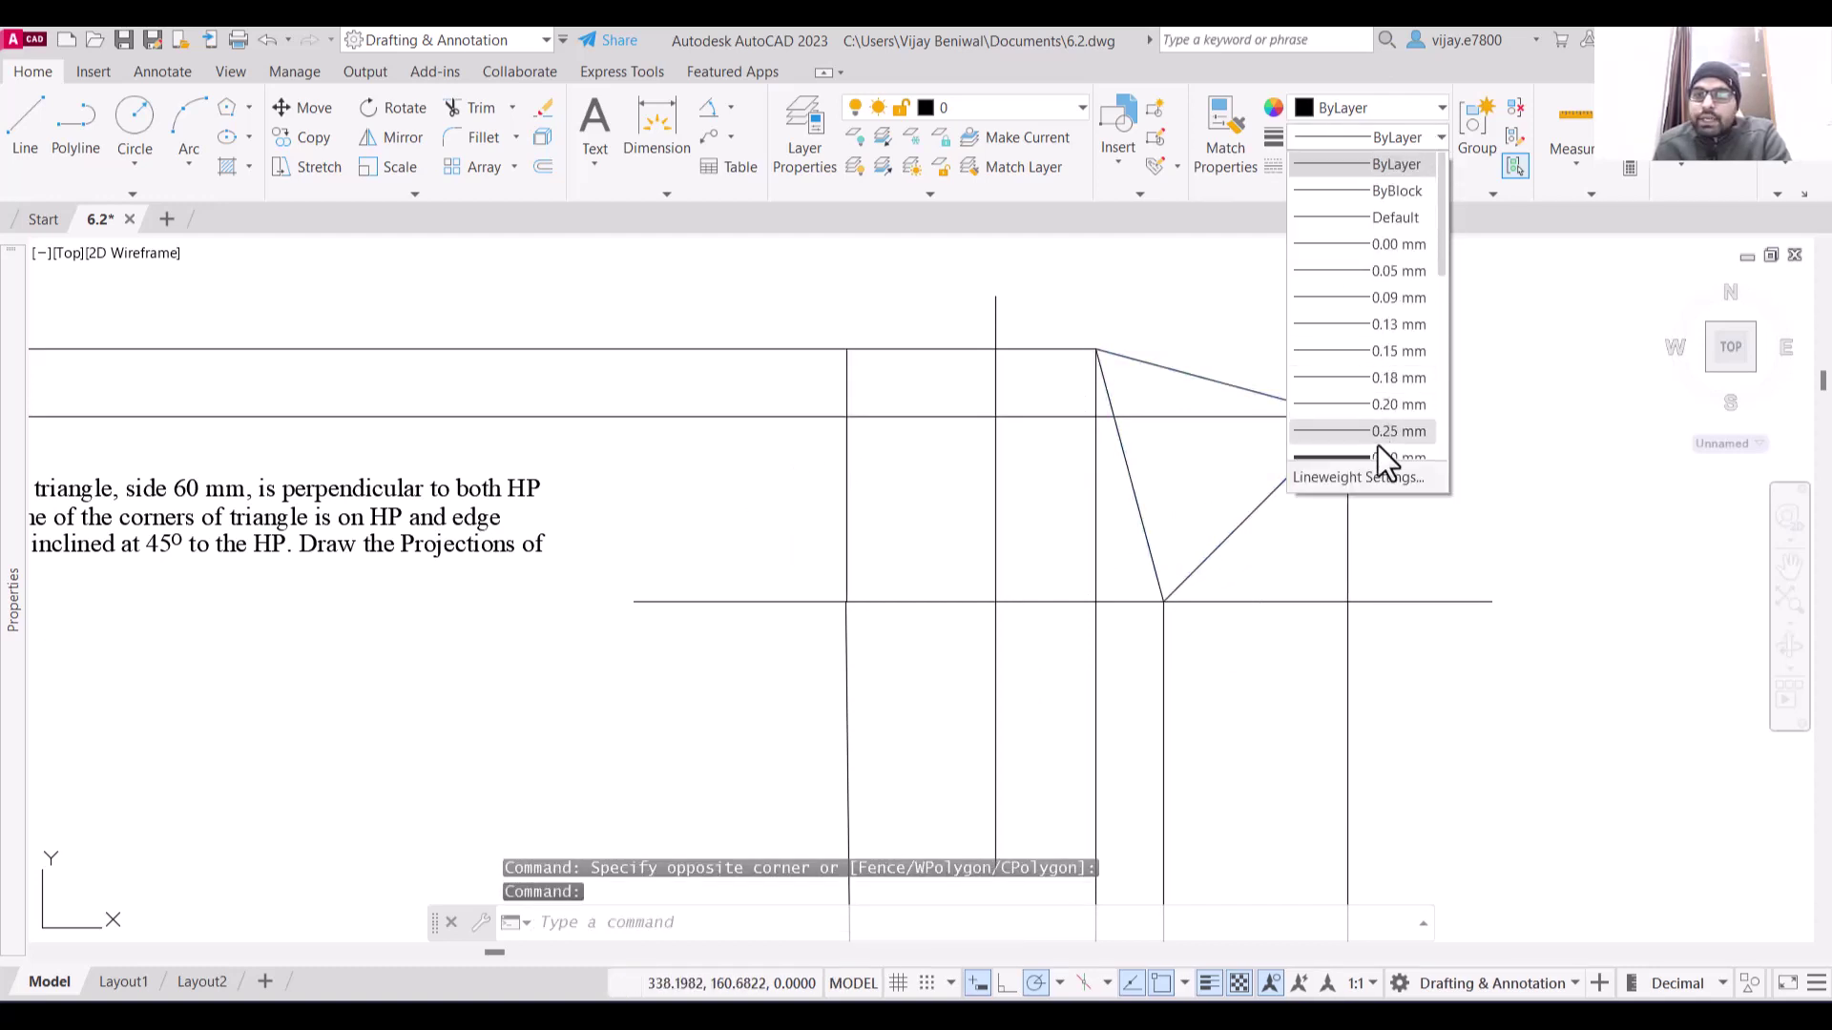
pyautogui.scroll(-2, 1378, 445)
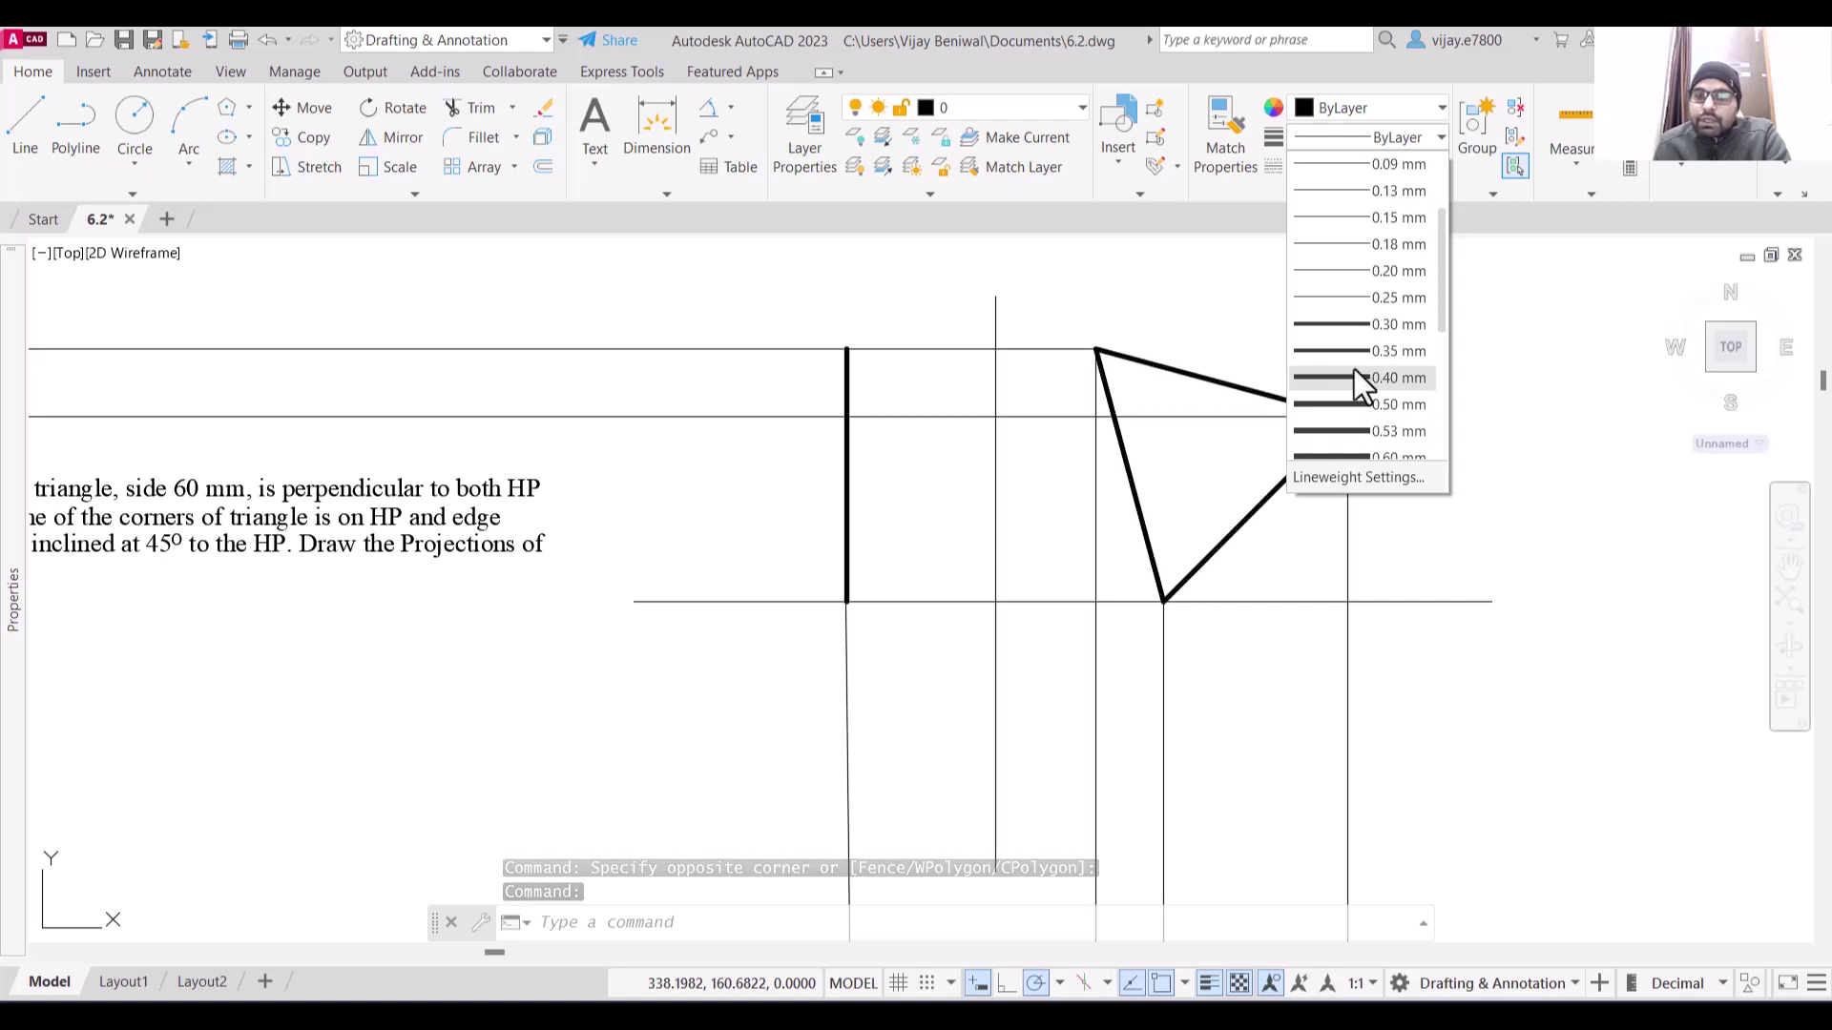
pyautogui.click(1355, 375)
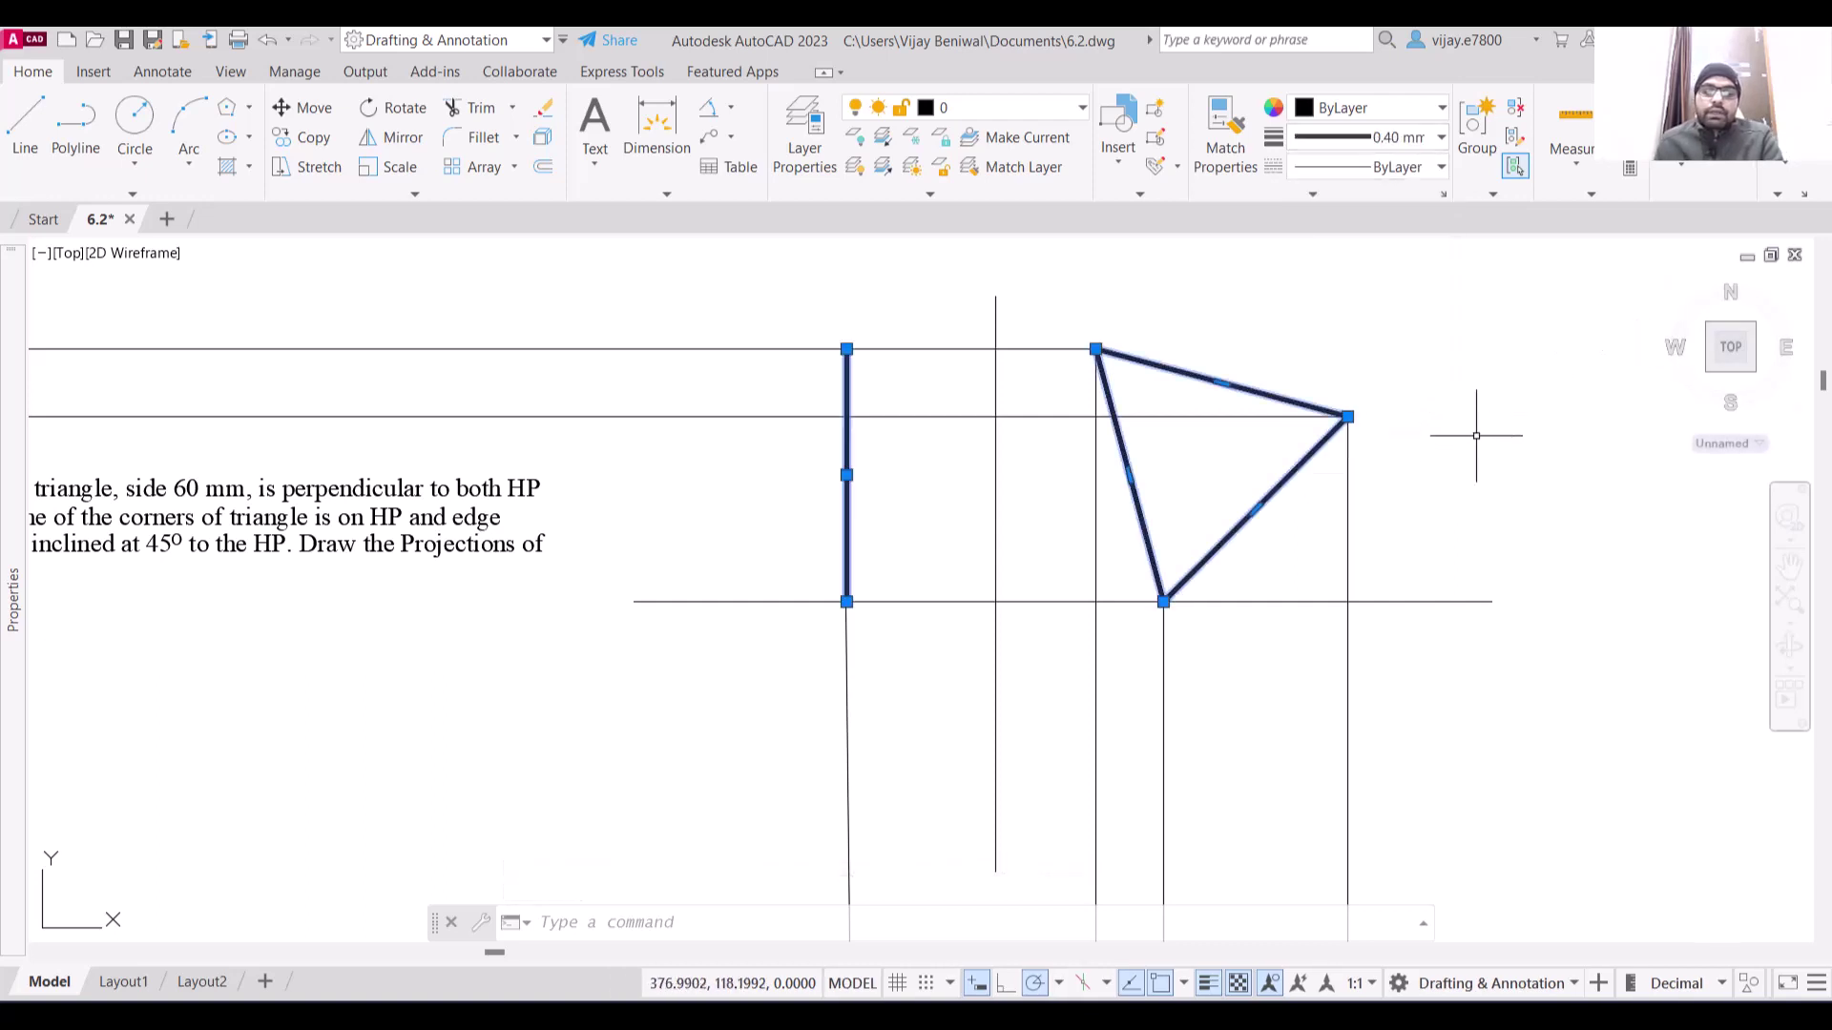
pyautogui.press('Escape')
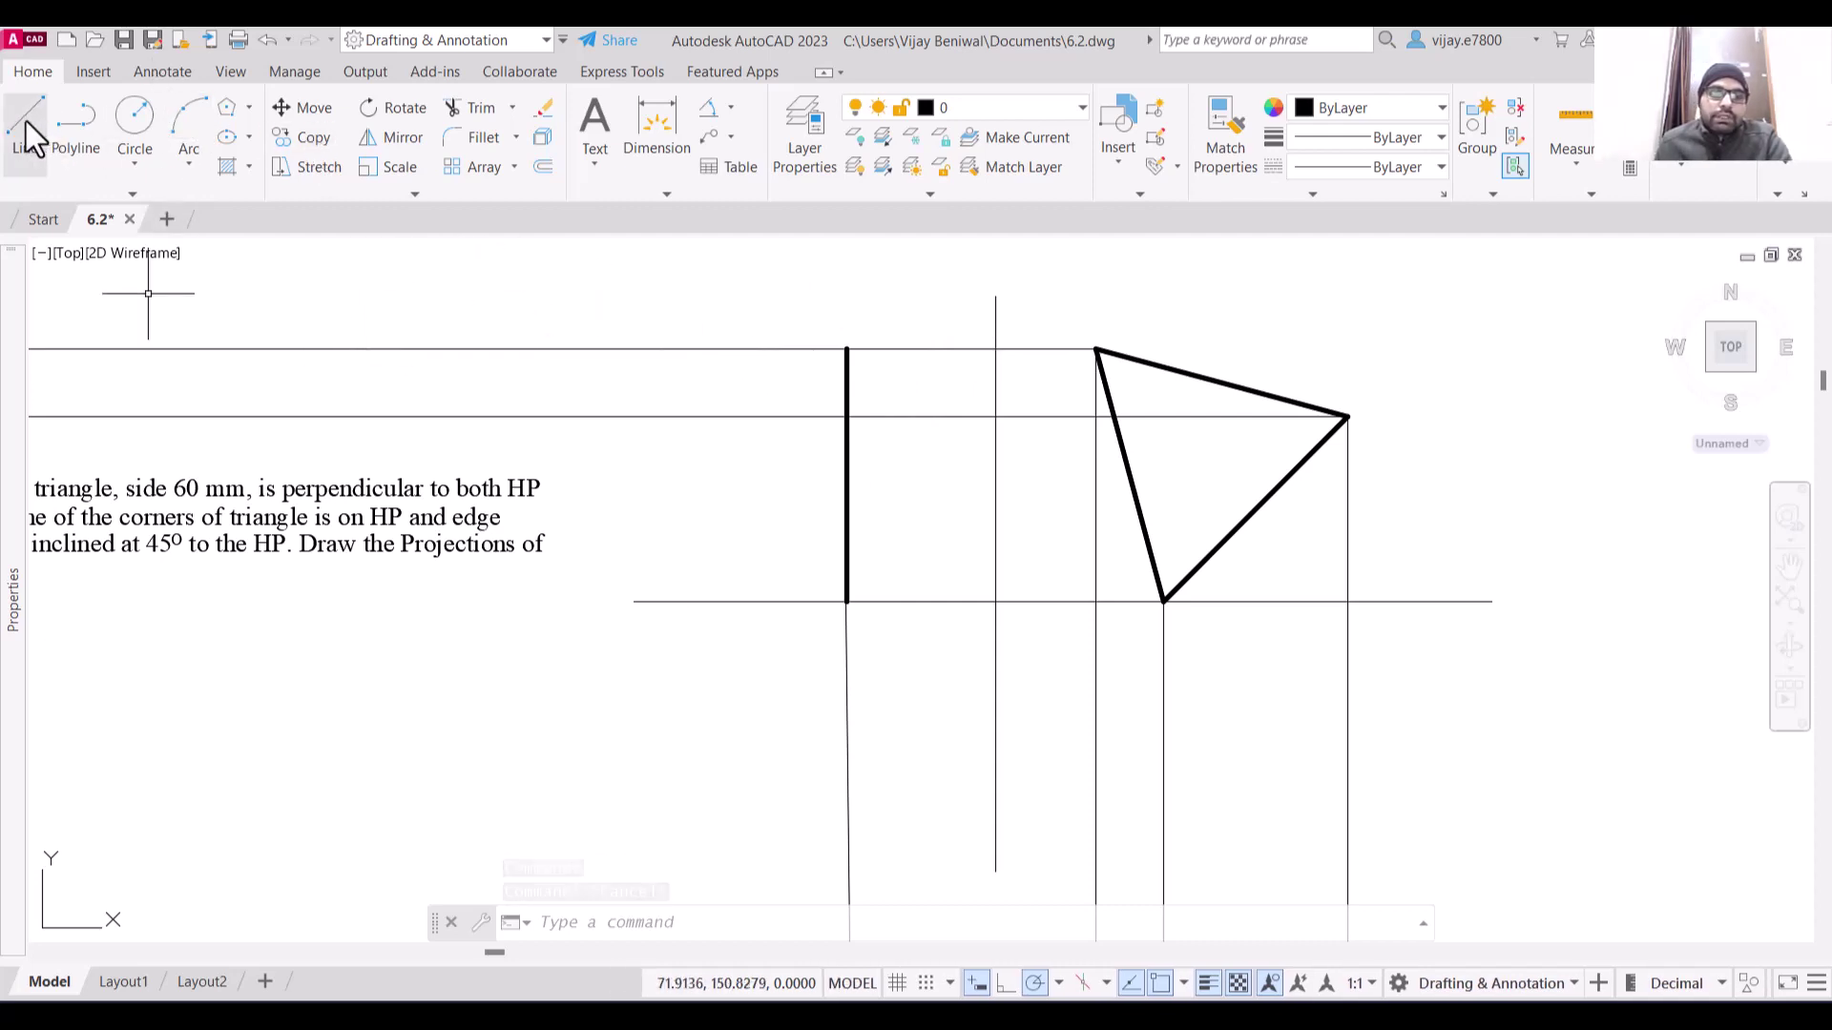
# Trim the two horizontal rays beyond the thick vertical line and the triangle's three vertical rays below the horizontal reference line
pyautogui.click(614, 306)
pyautogui.click(687, 511)
pyautogui.press('Return')
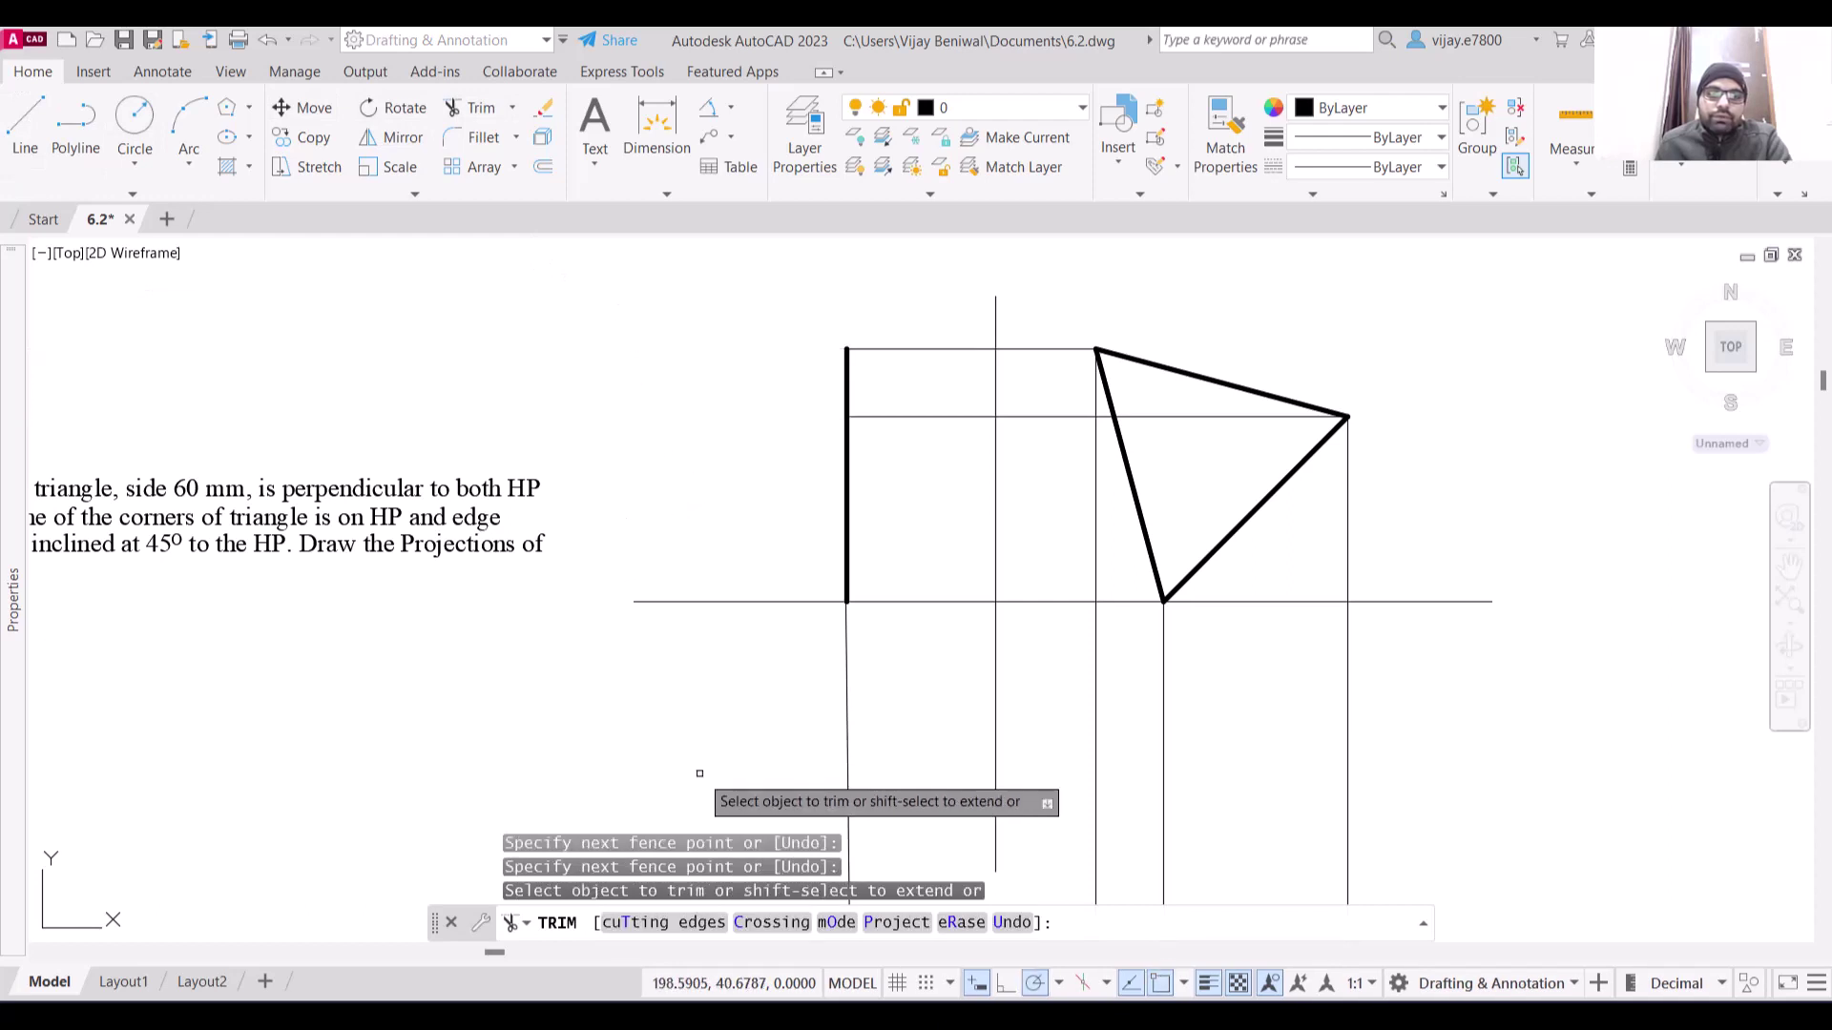
pyautogui.click(1429, 795)
pyautogui.click(1090, 775)
pyautogui.press('Return')
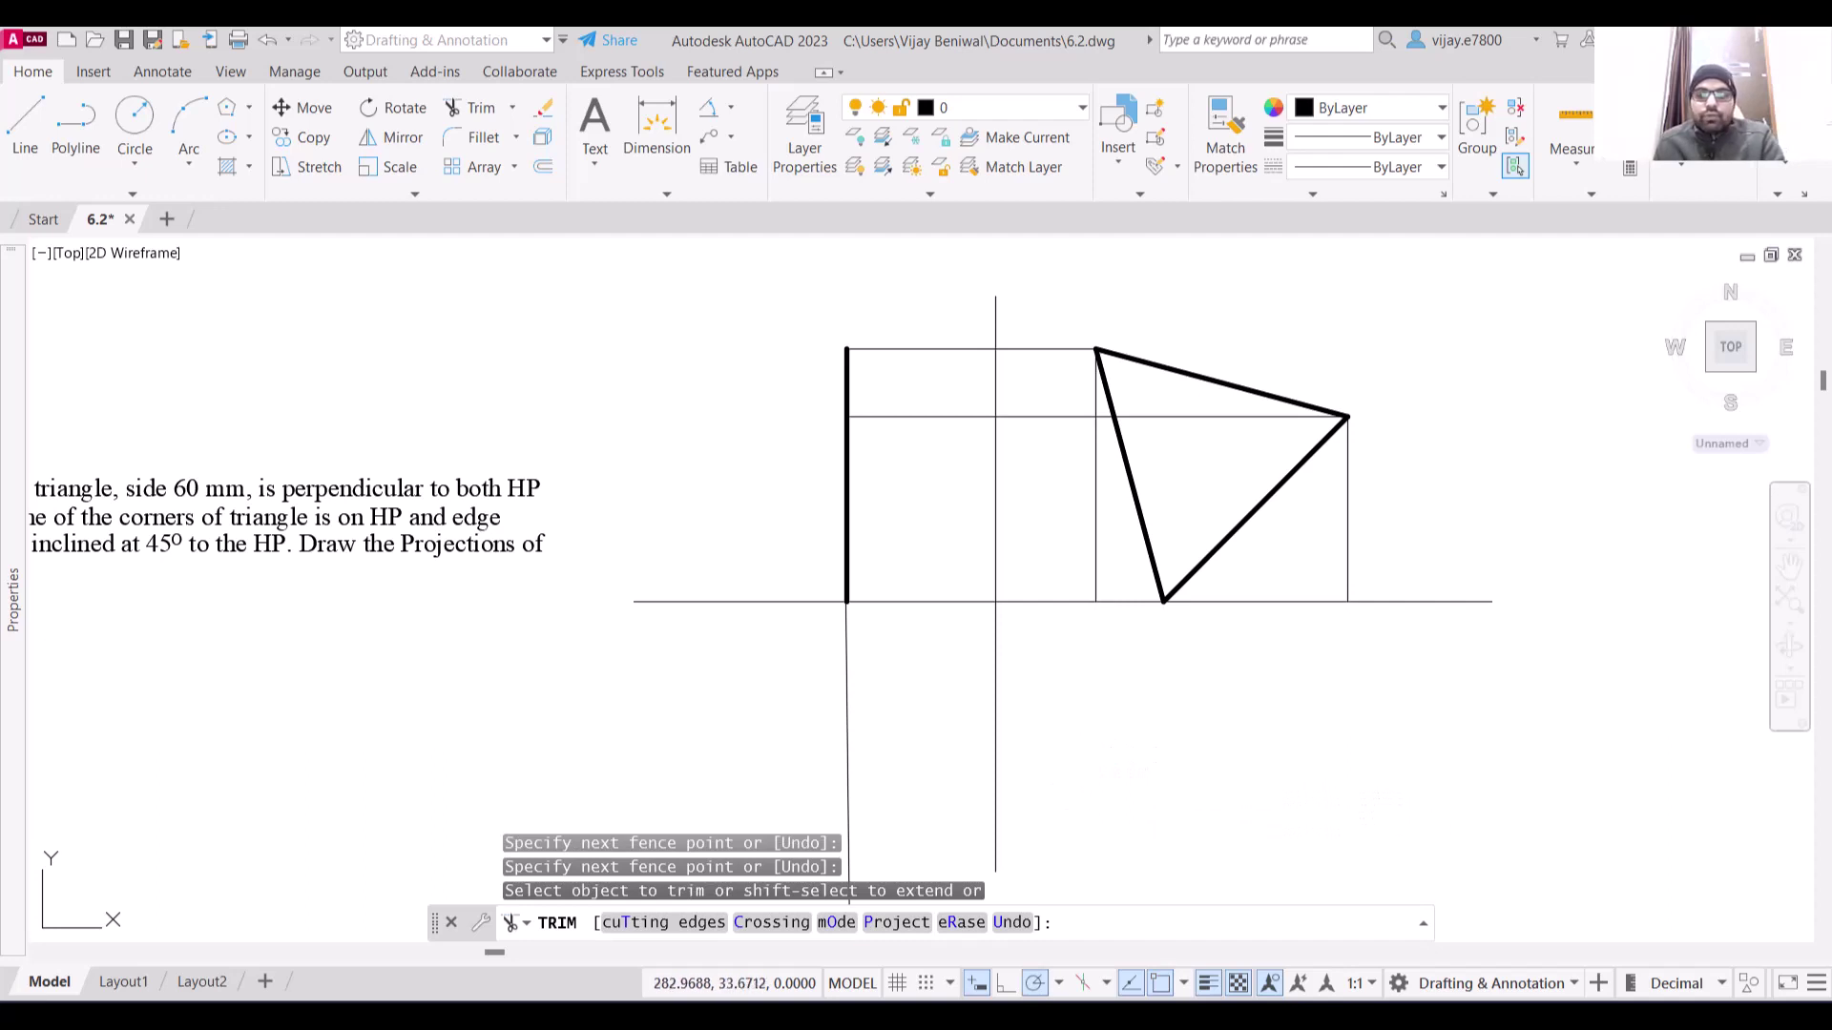
pyautogui.press('Escape')
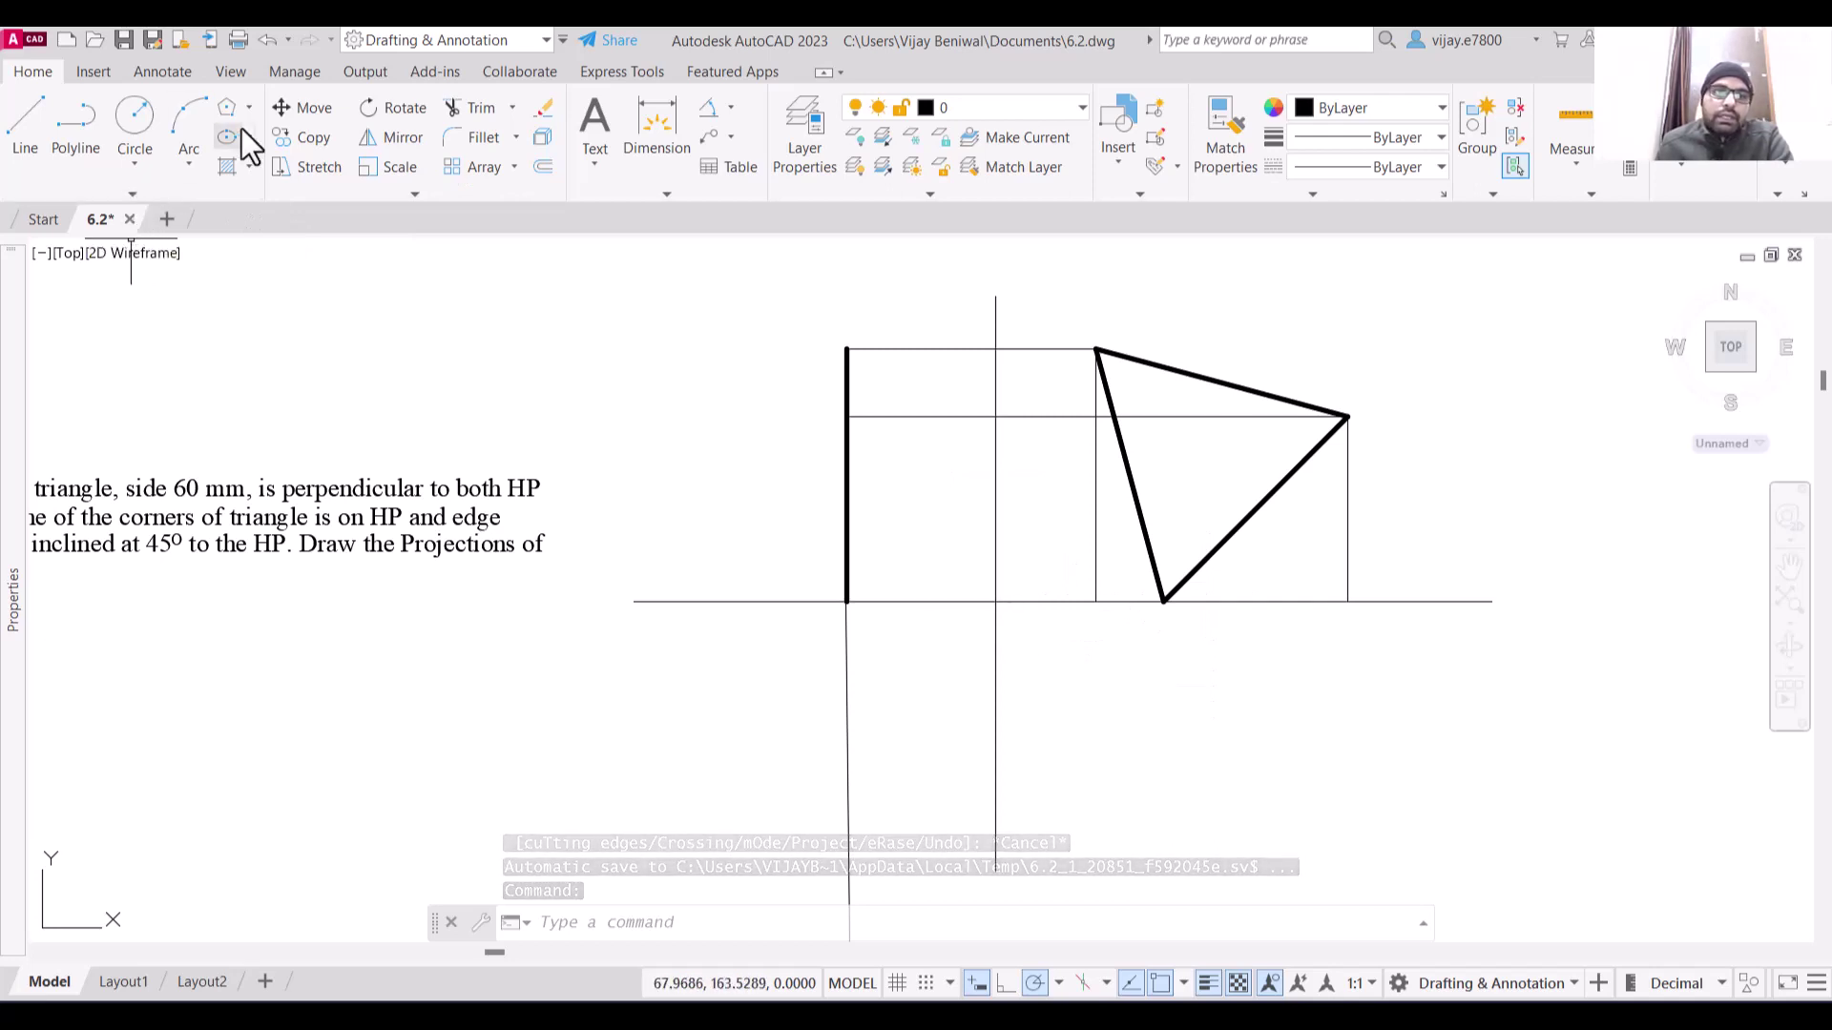
# Draw a start-center-end quarter arc from the foot of the top corner's projector to the vertical reference line, centred on the reference lines' intersection
pyautogui.click(182, 170)
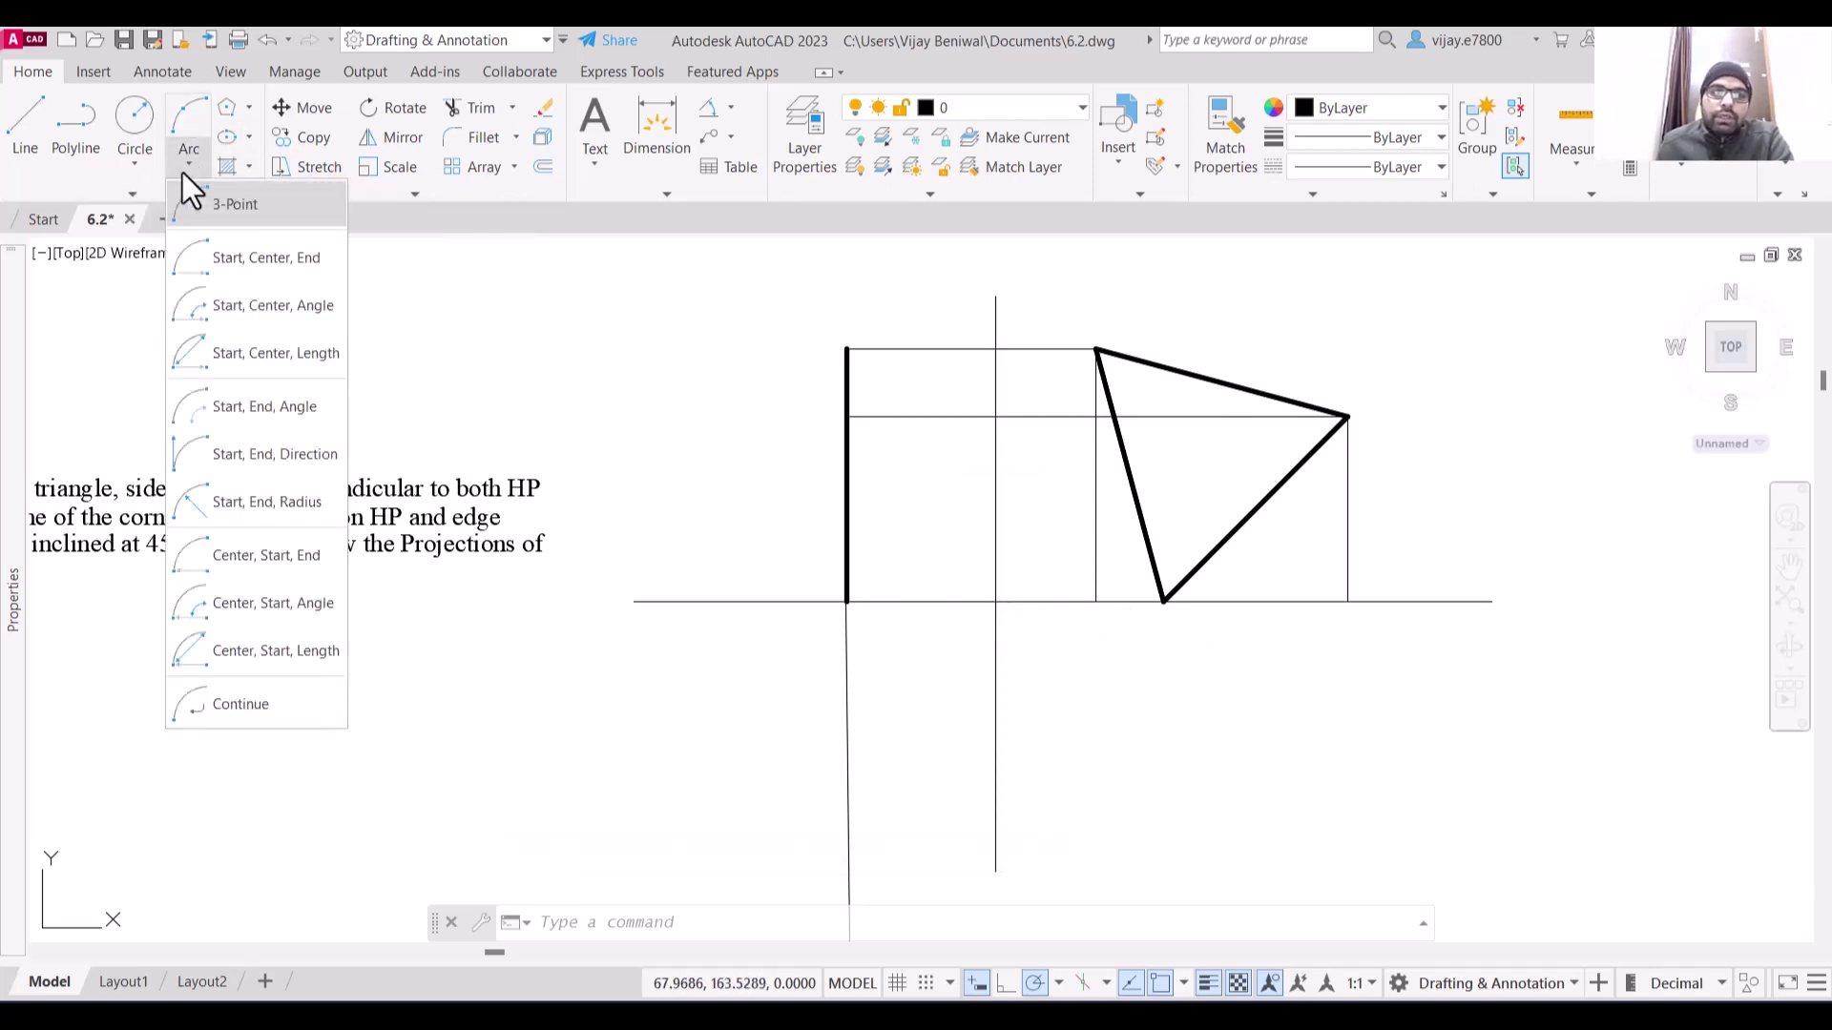
pyautogui.click(222, 258)
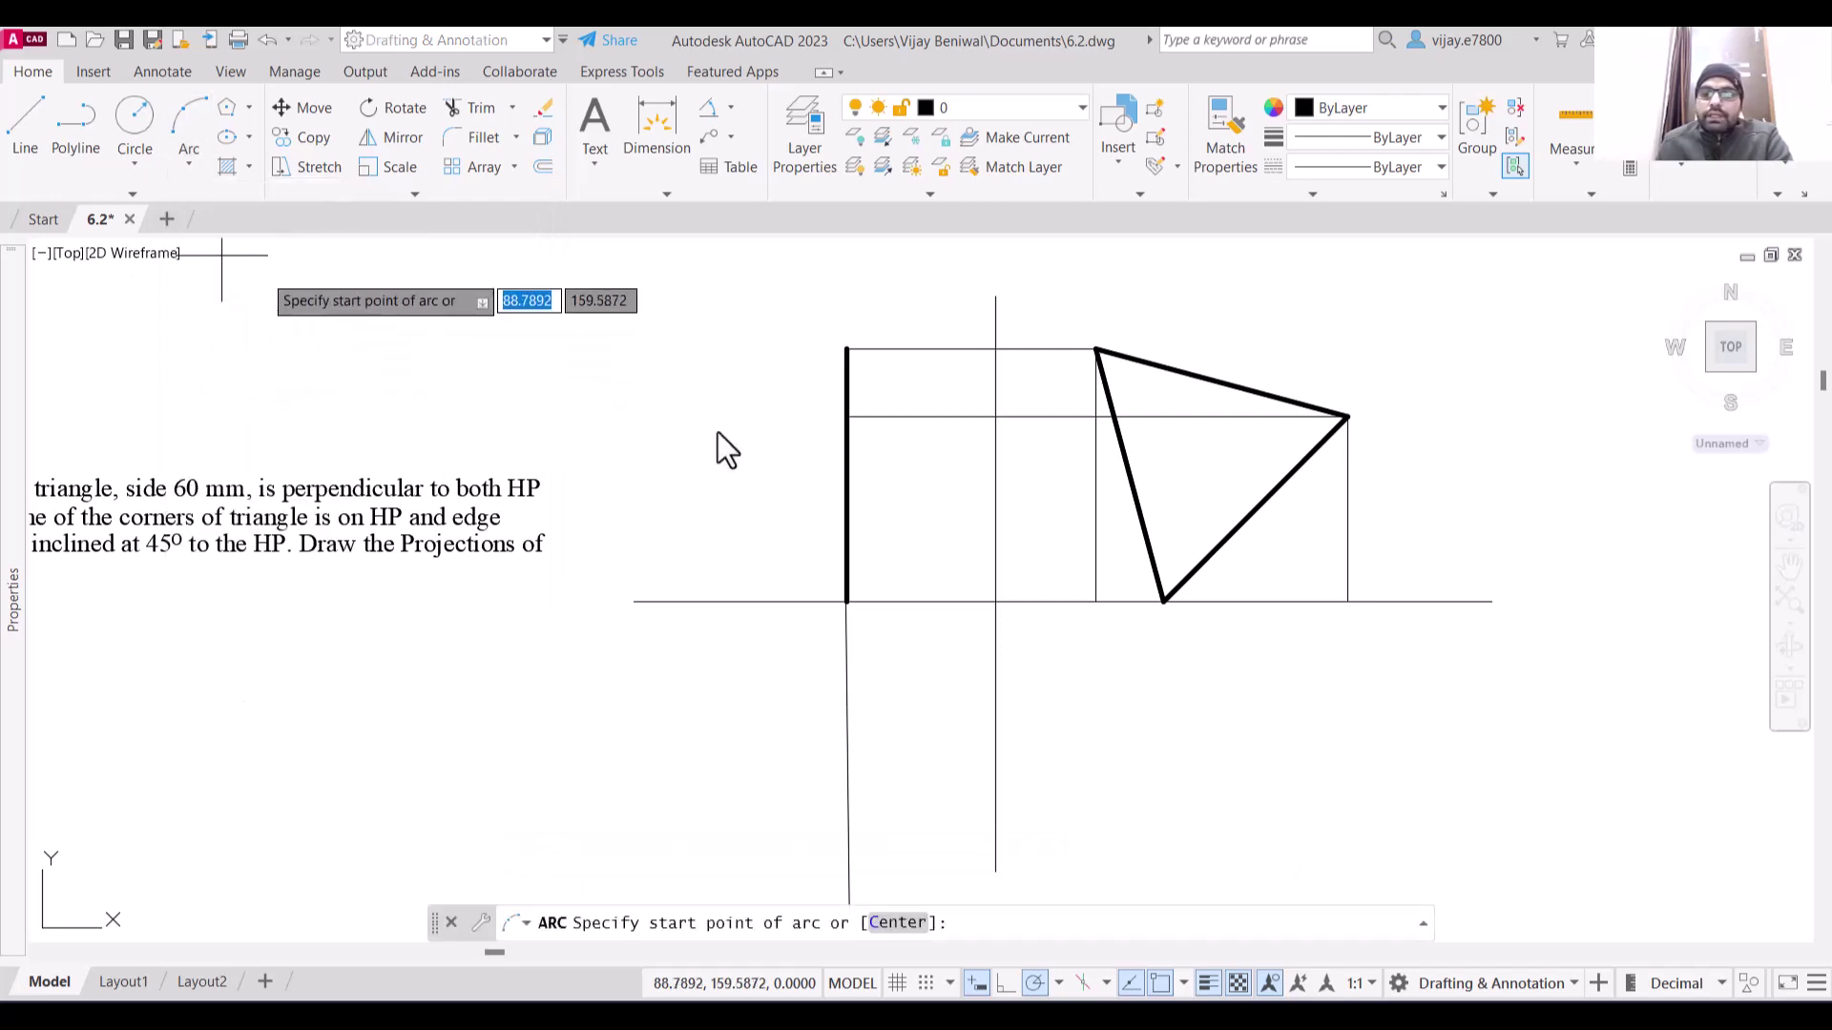
pyautogui.click(1096, 601)
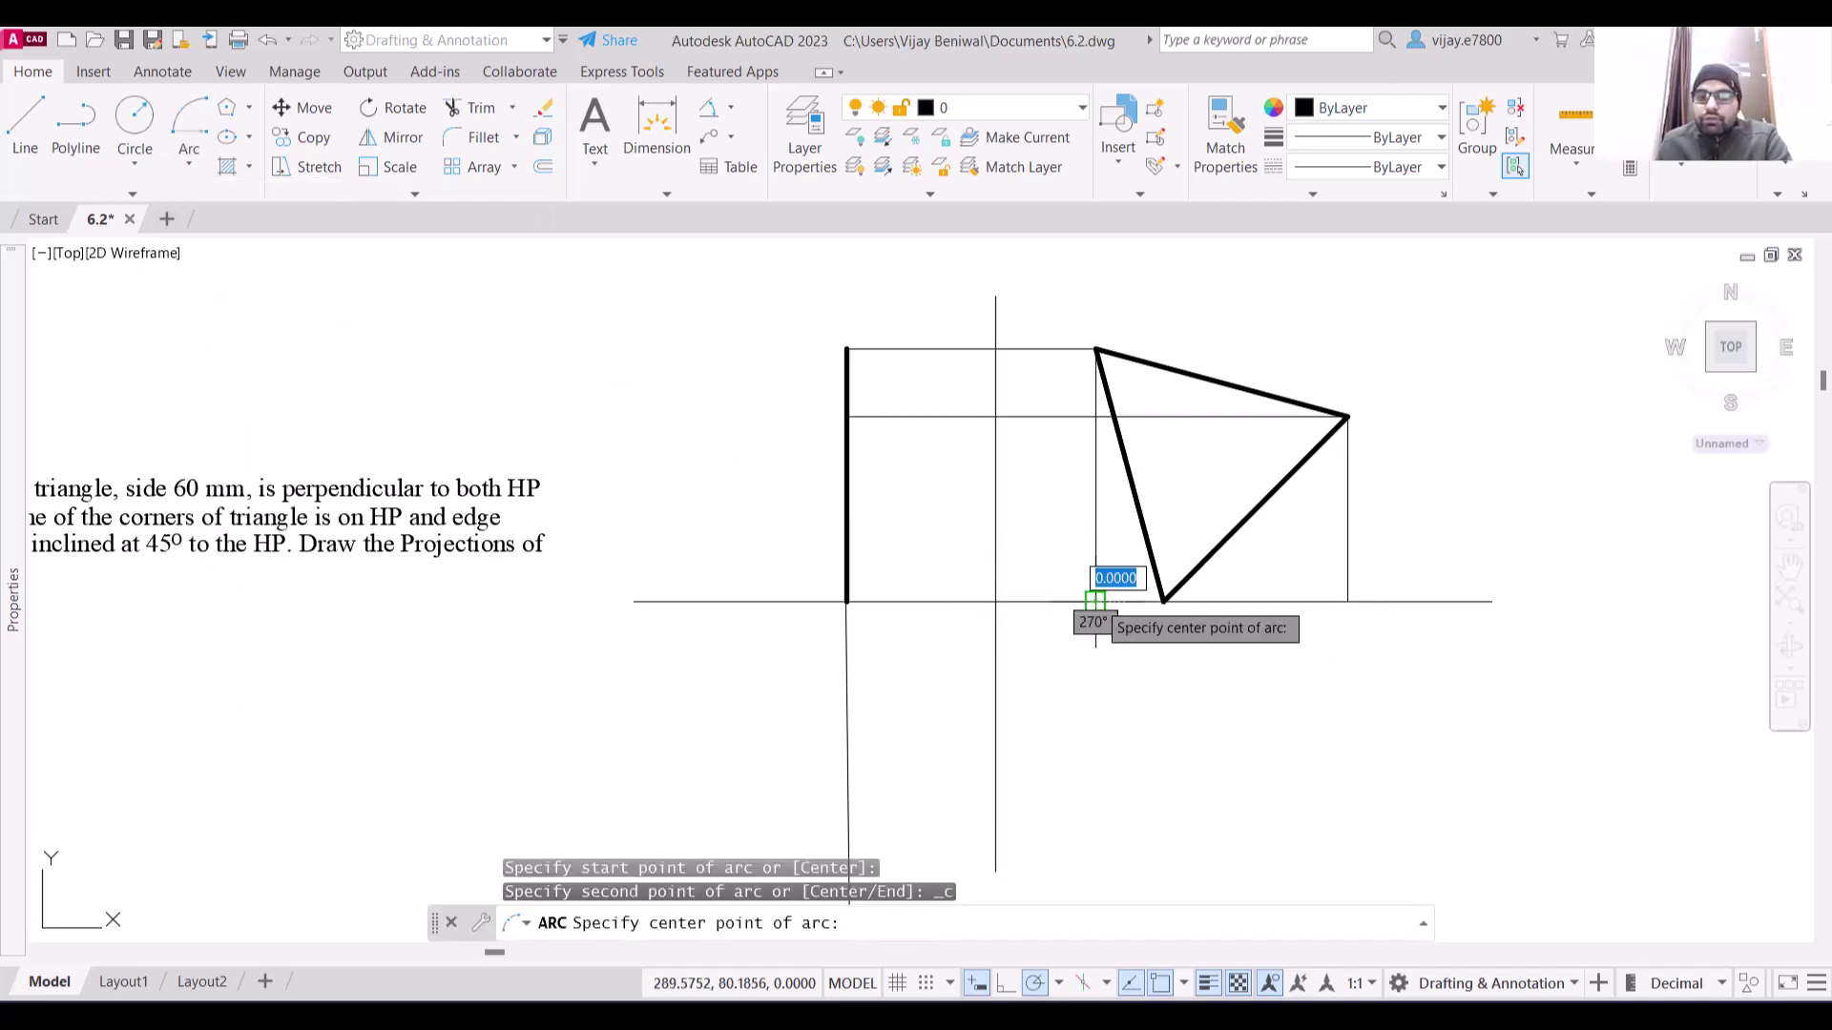
pyautogui.click(995, 601)
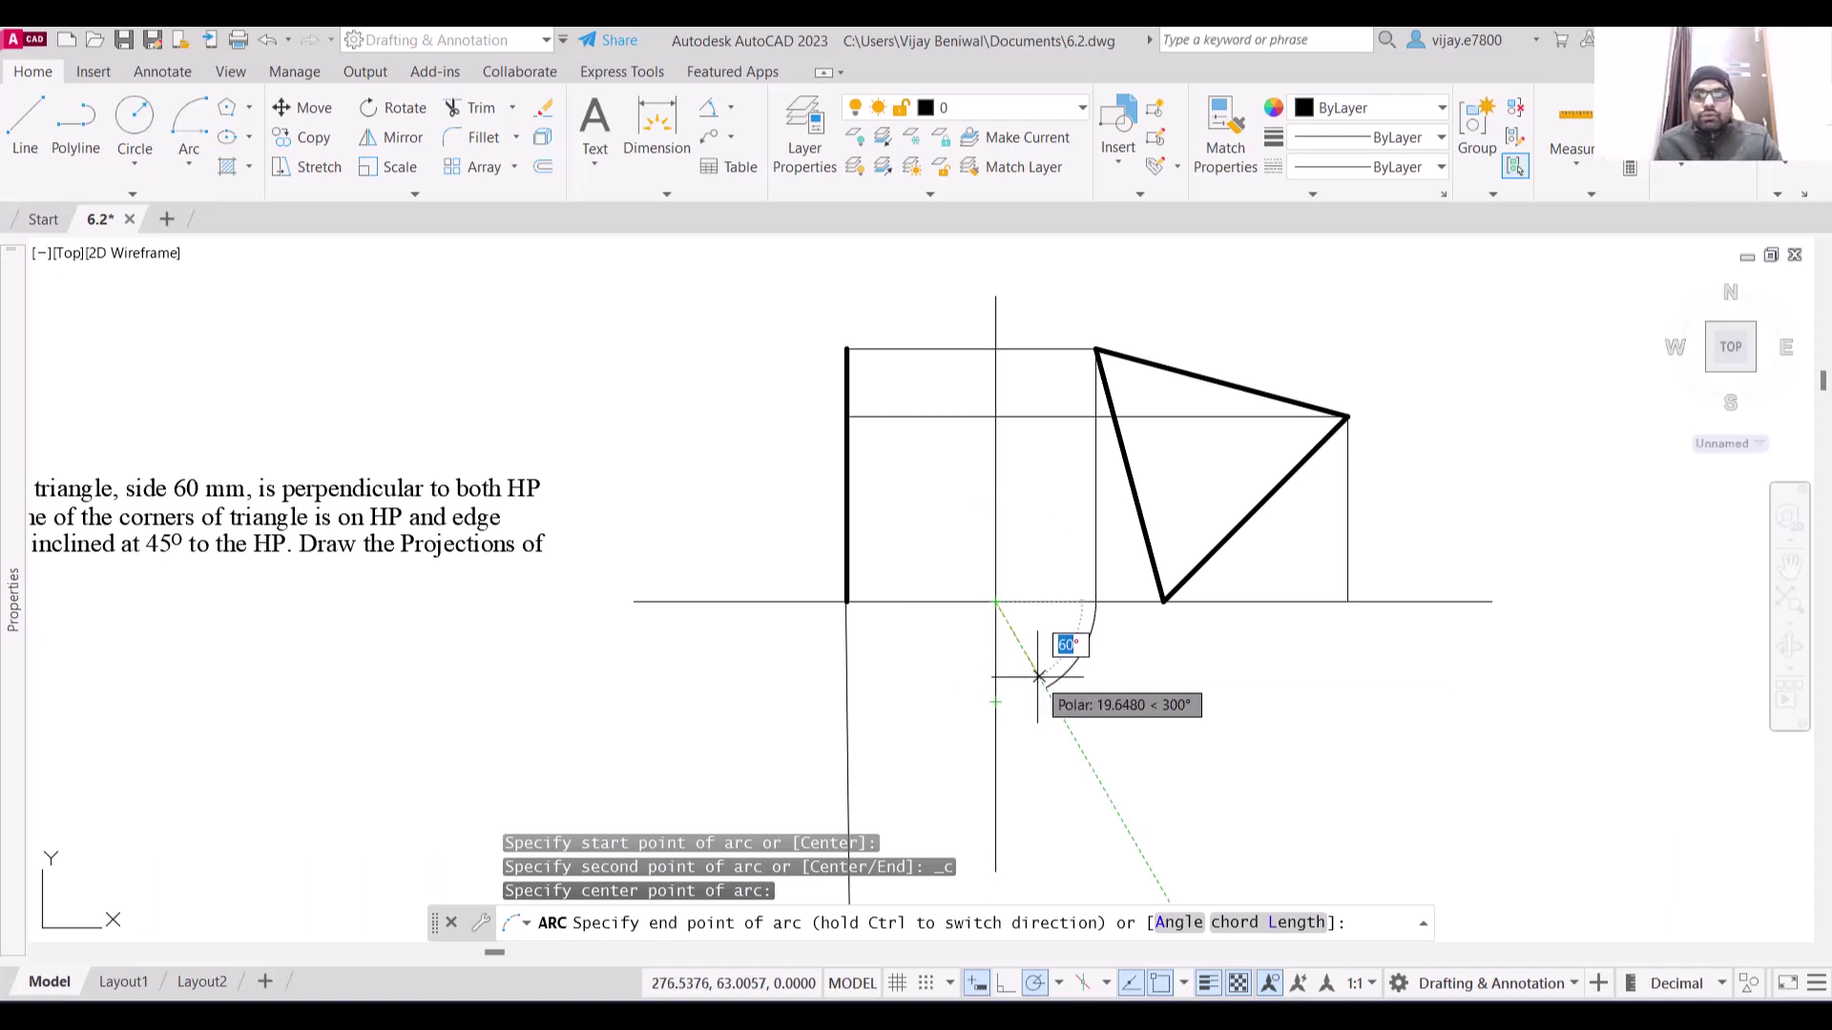
pyautogui.click(995, 703)
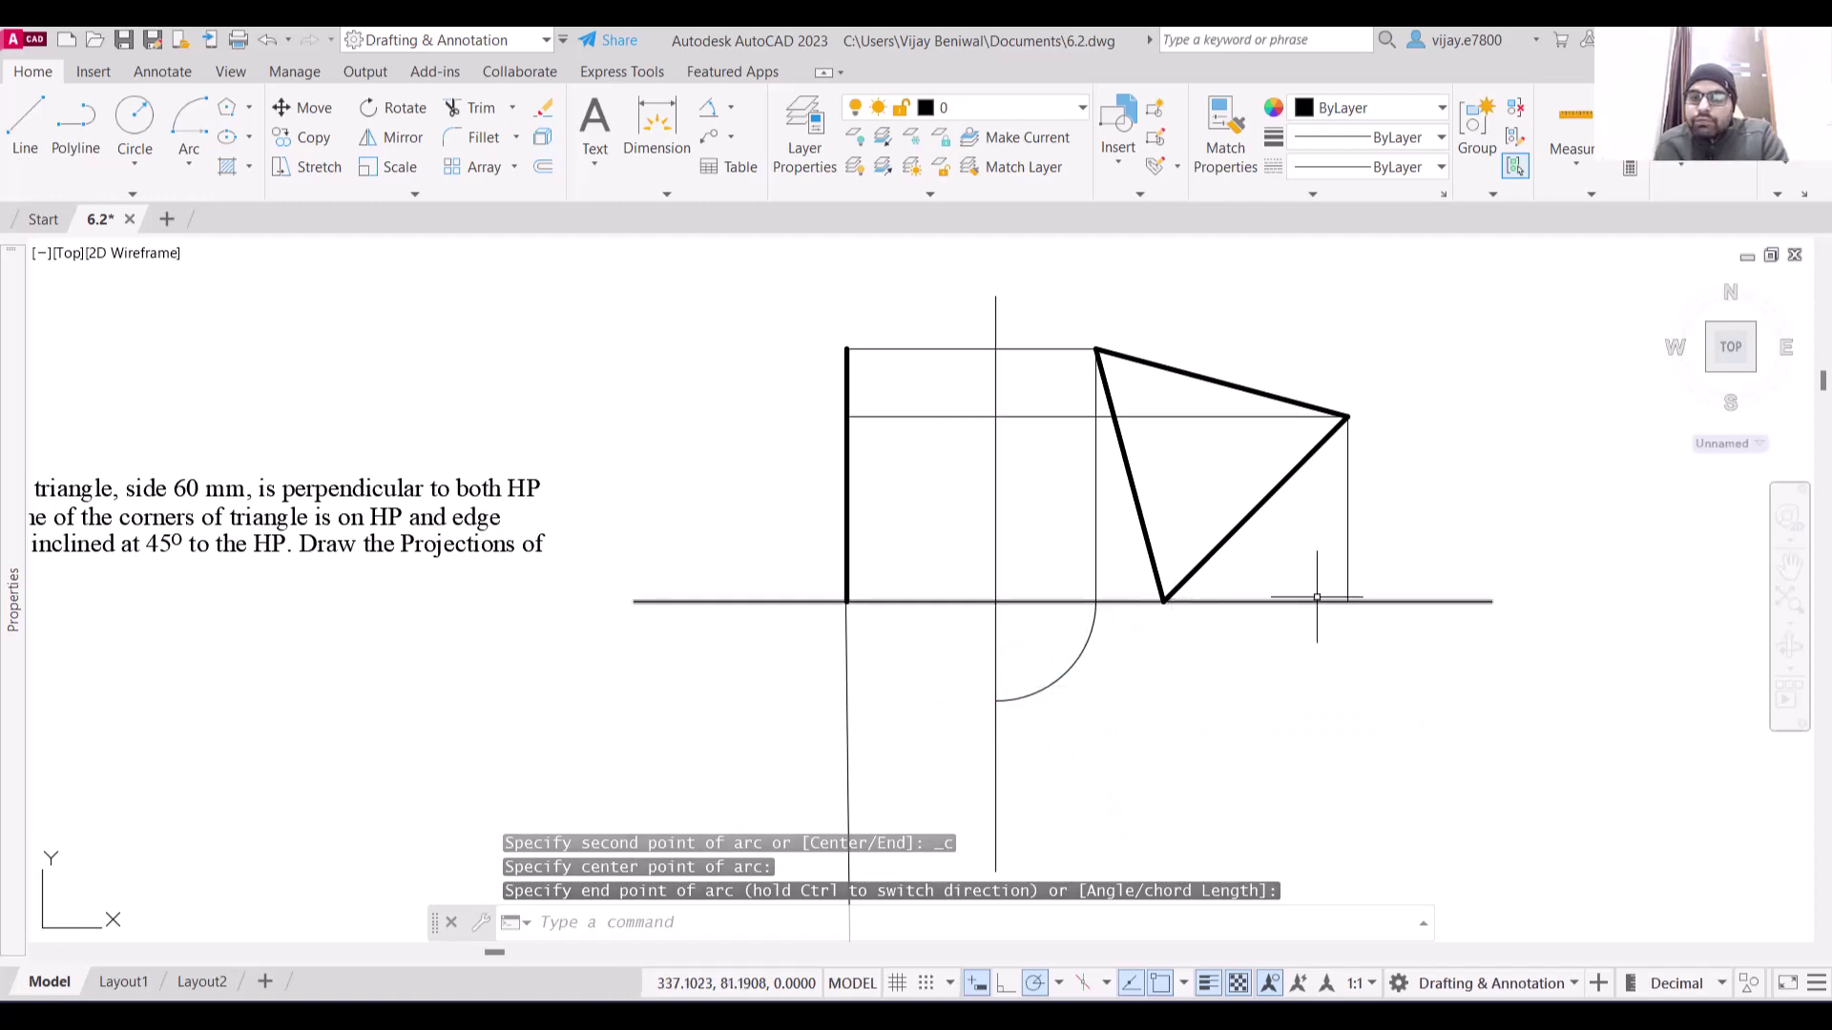
# Offset the quarter arc outward to the triangle's bottom corner, picking the distance from the arc's start to that corner
pyautogui.click(543, 167)
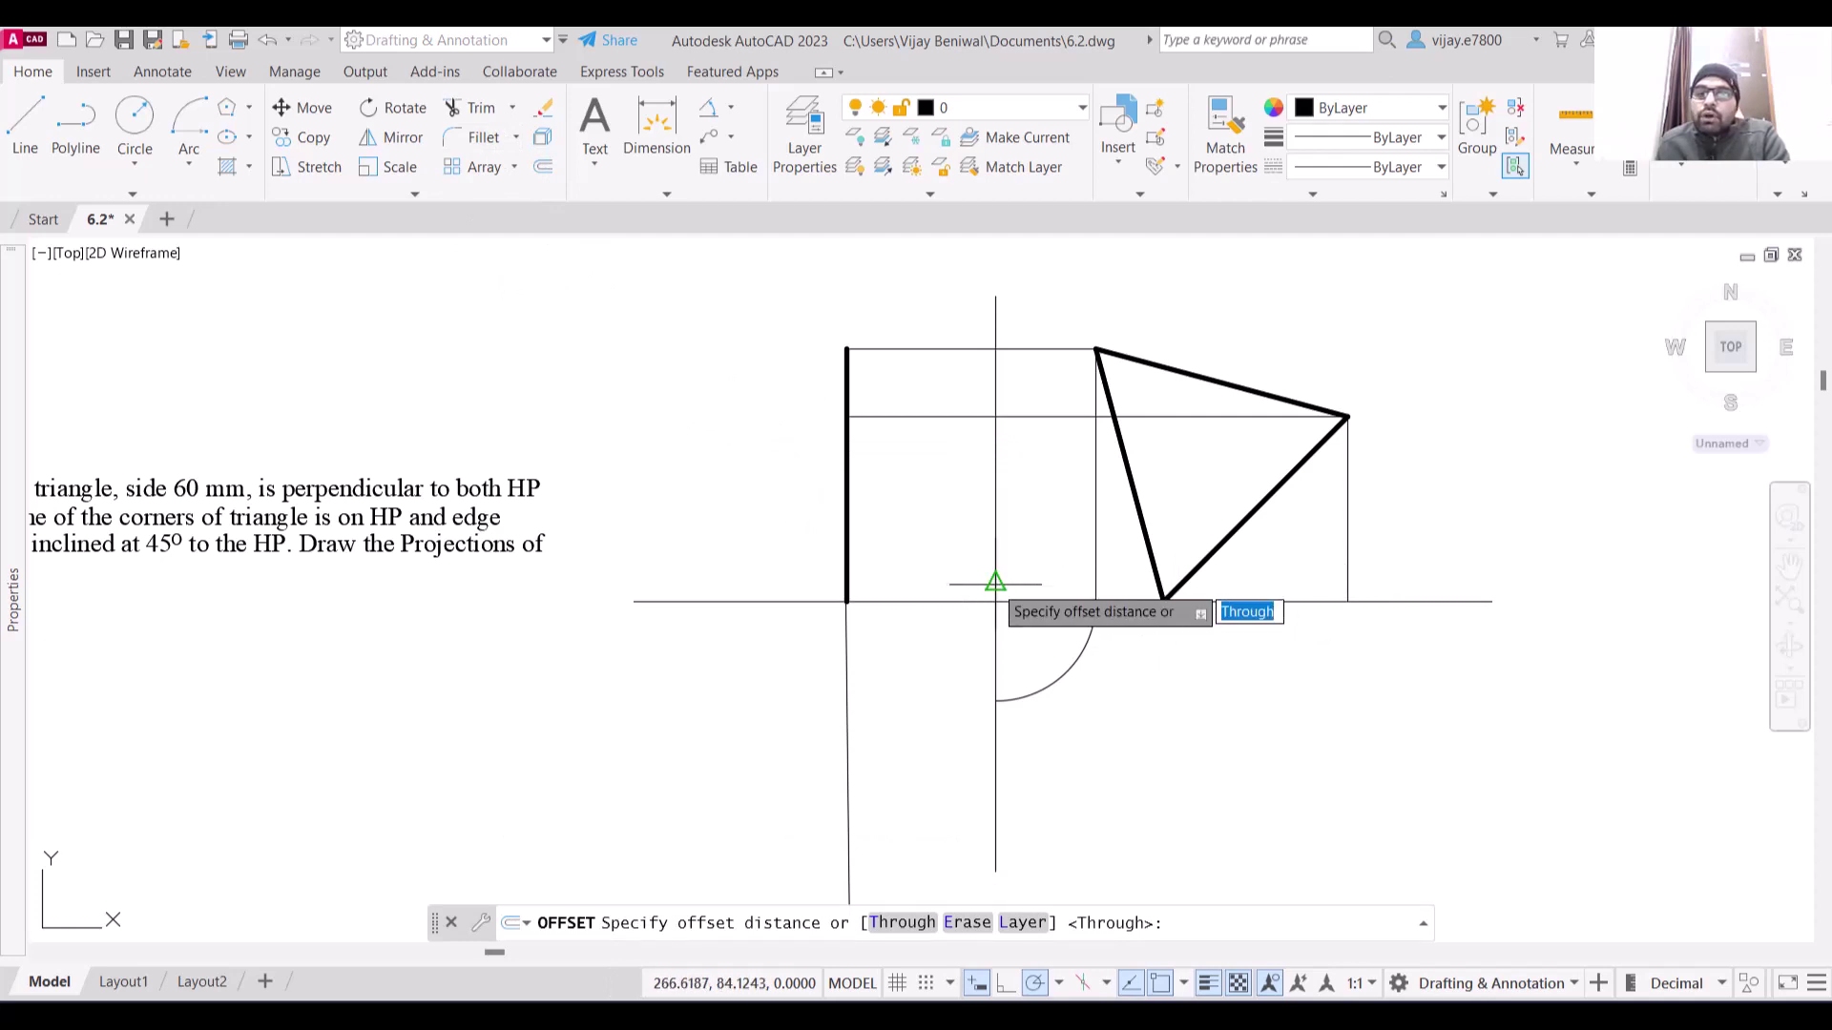
pyautogui.click(1096, 601)
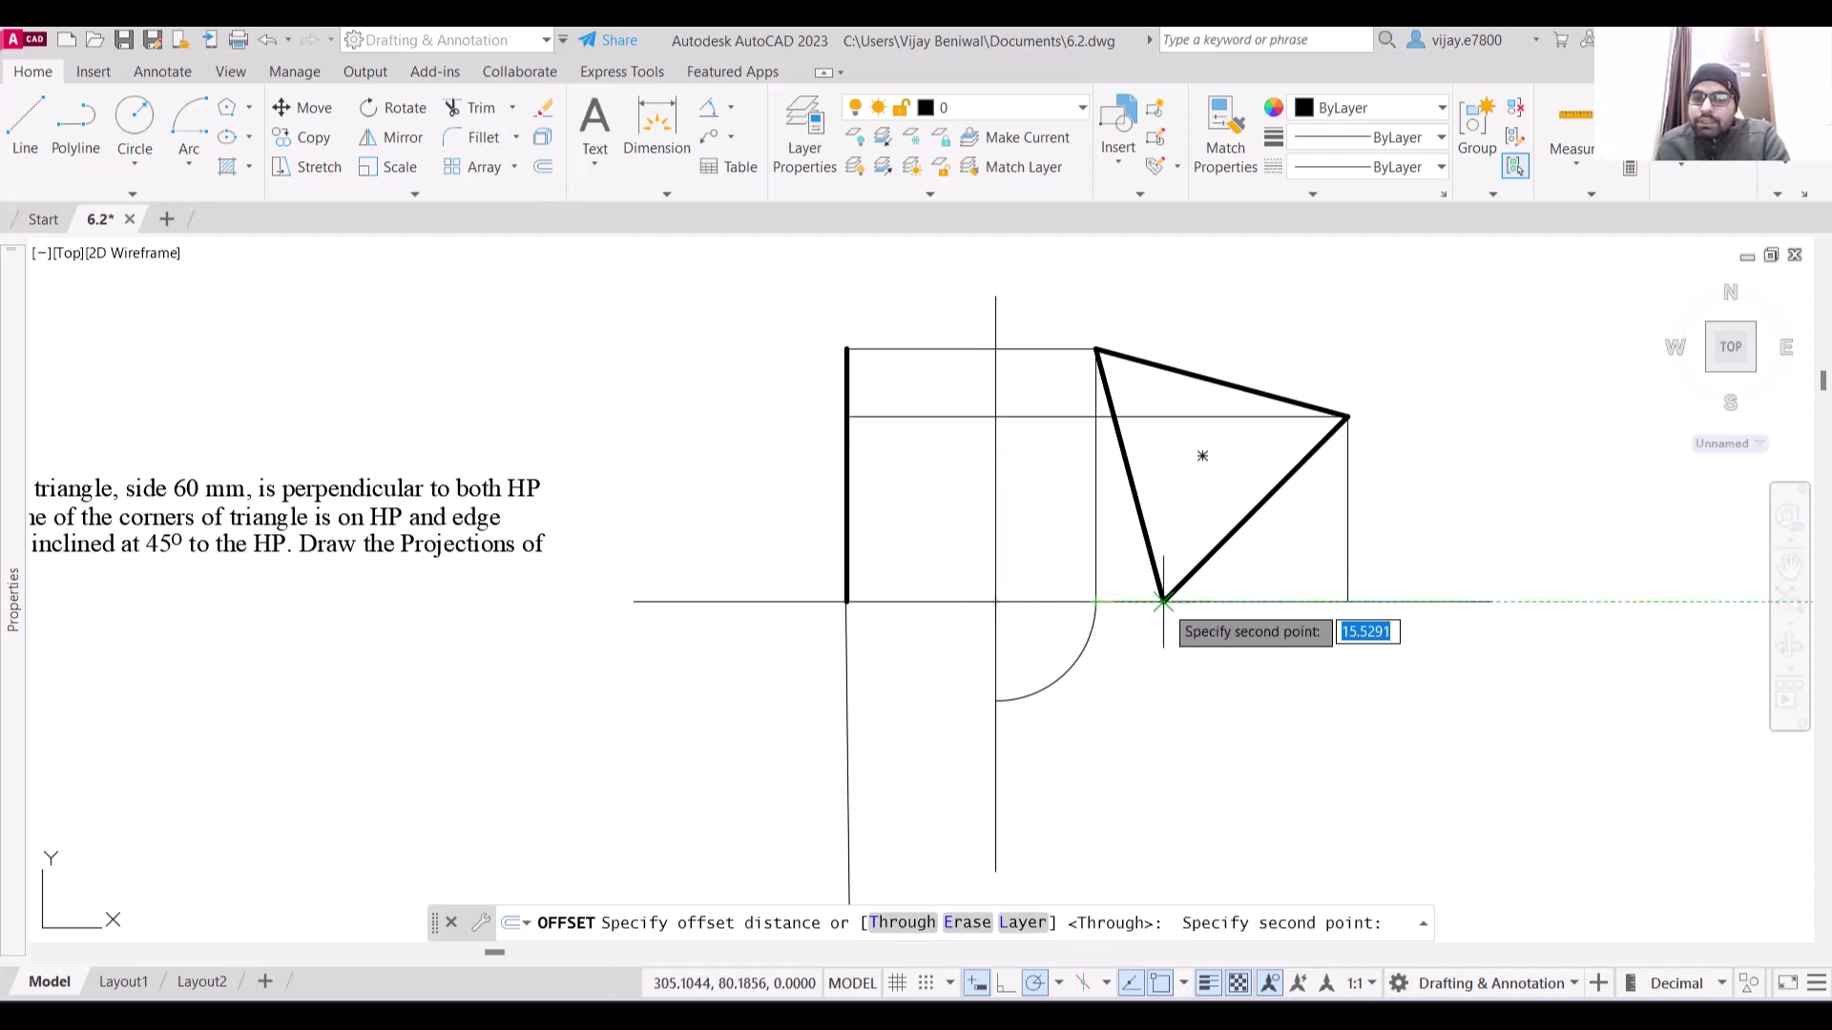
pyautogui.click(1163, 601)
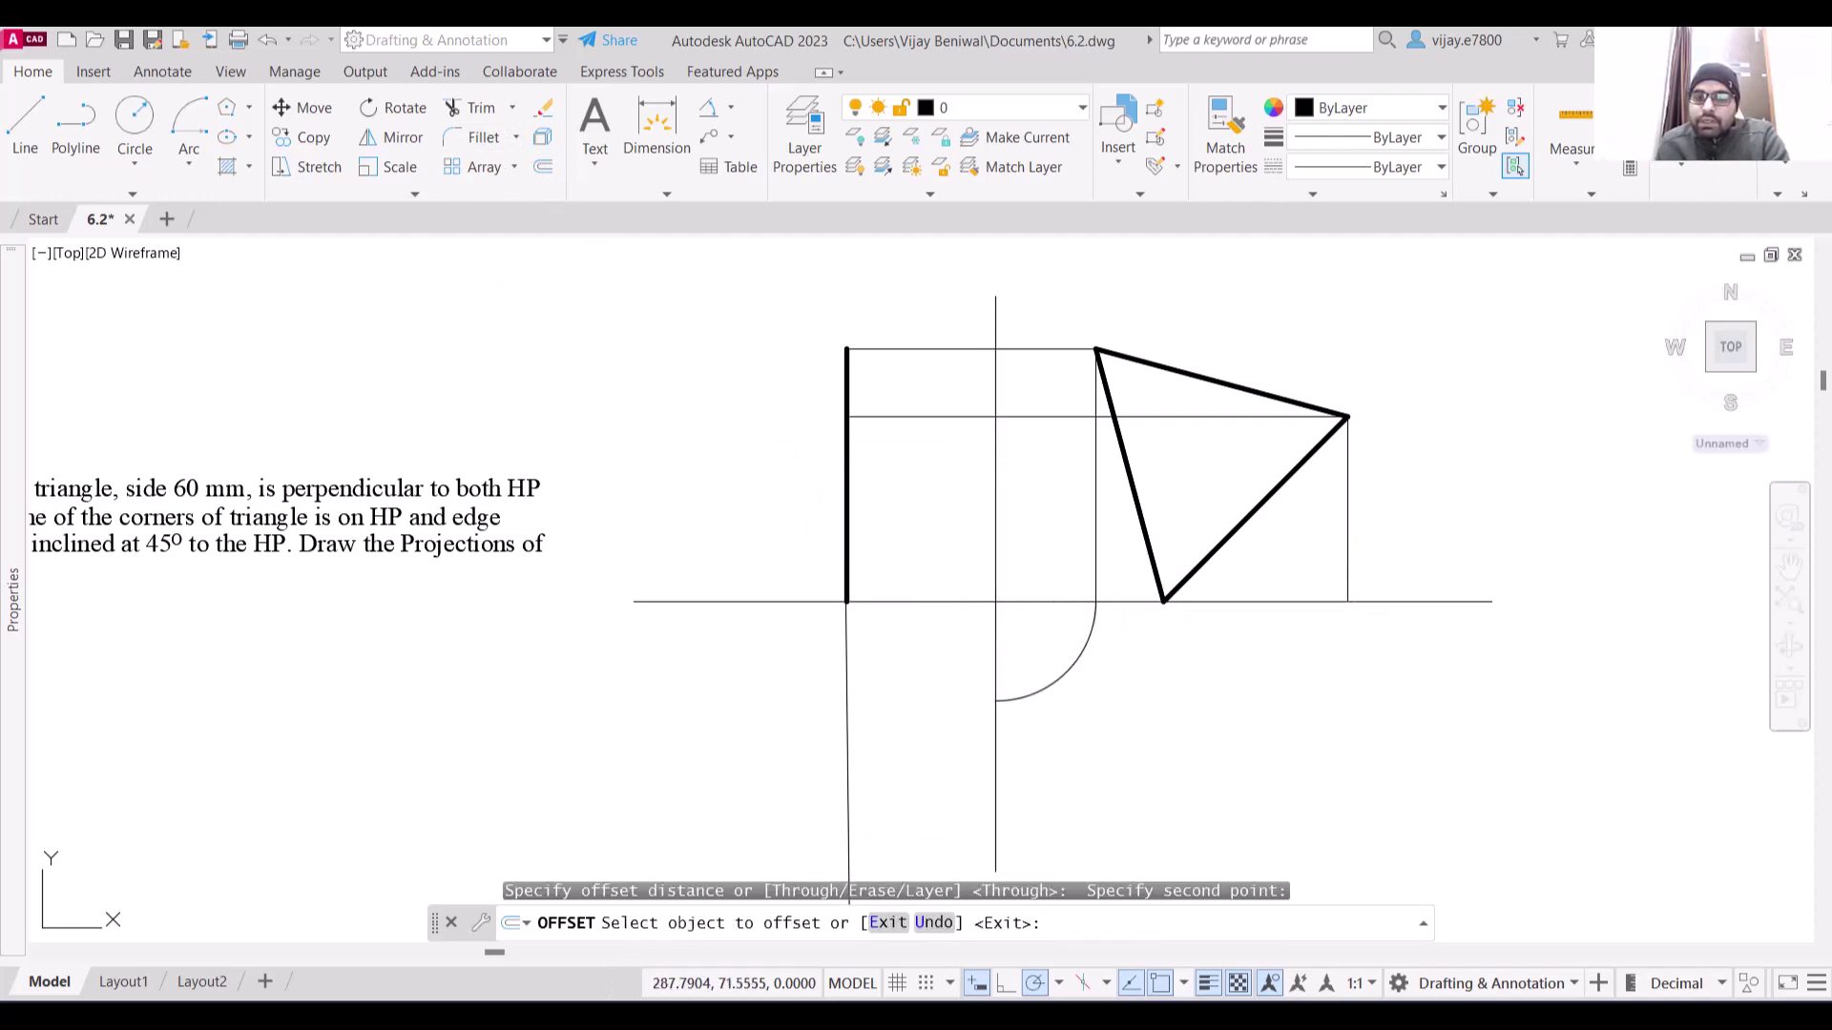
pyautogui.click(1094, 625)
pyautogui.click(1116, 654)
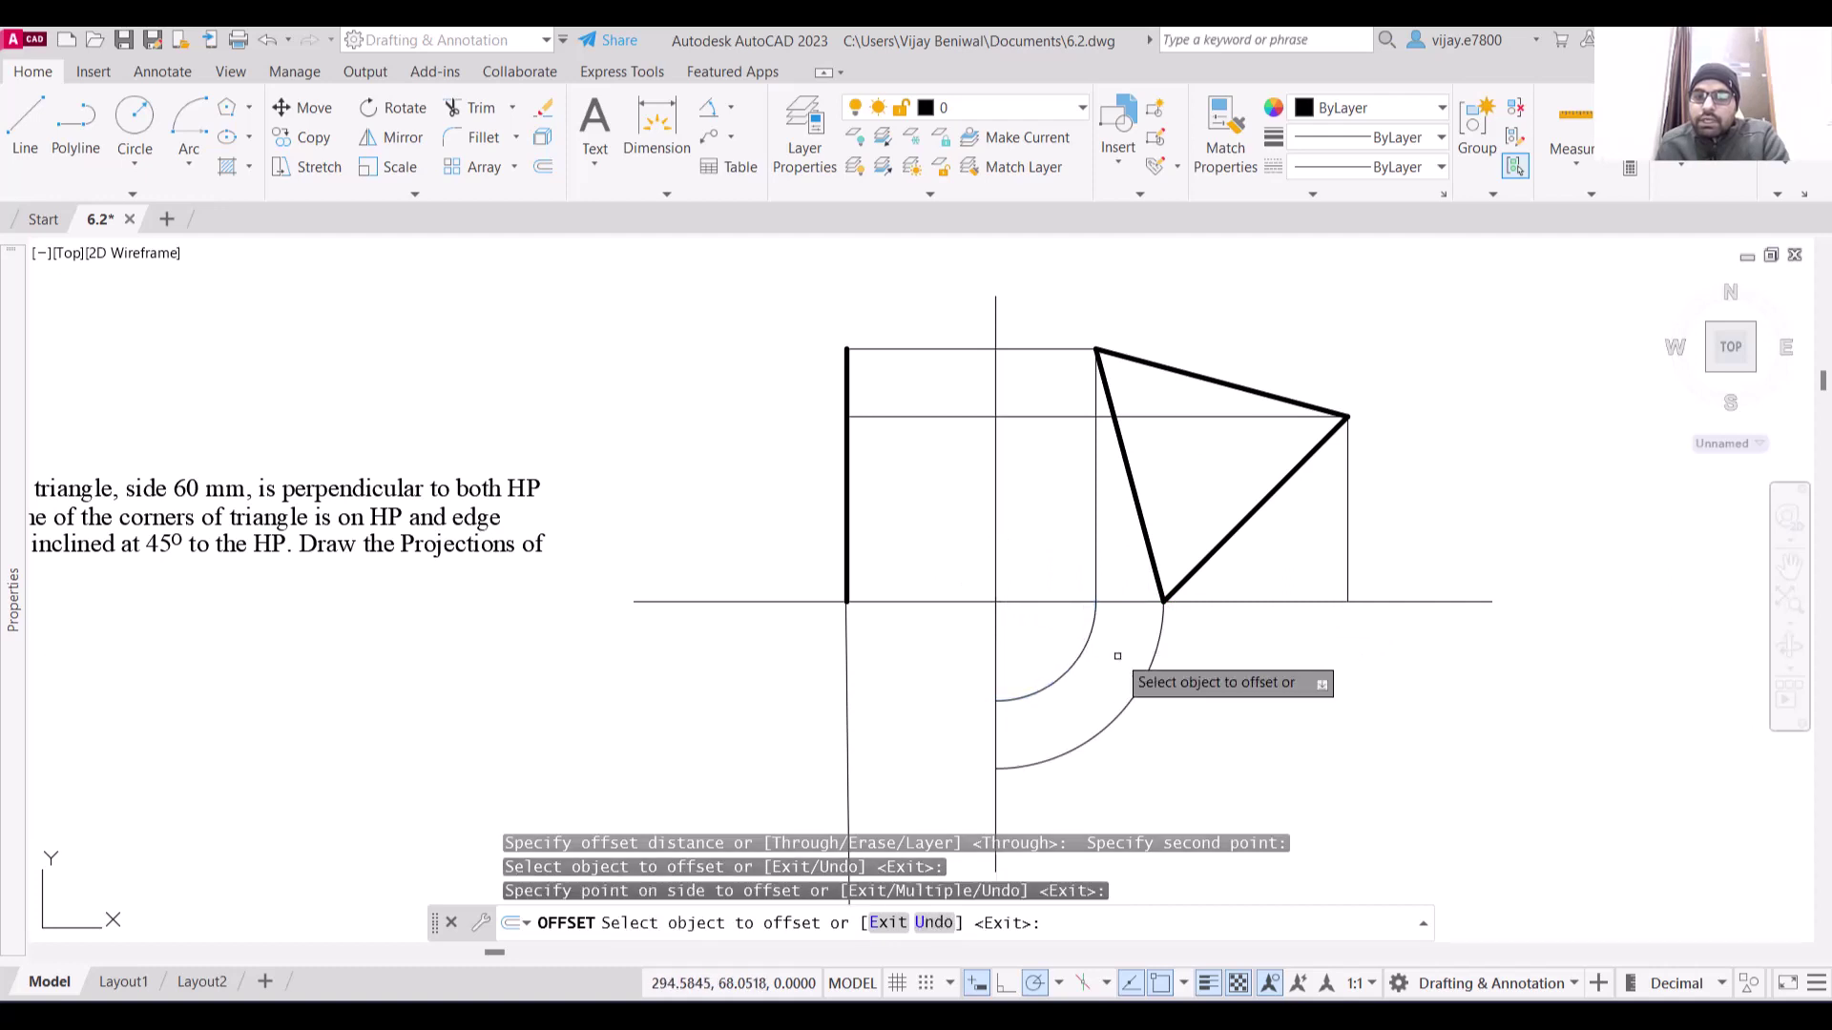
pyautogui.rightClick(1249, 745)
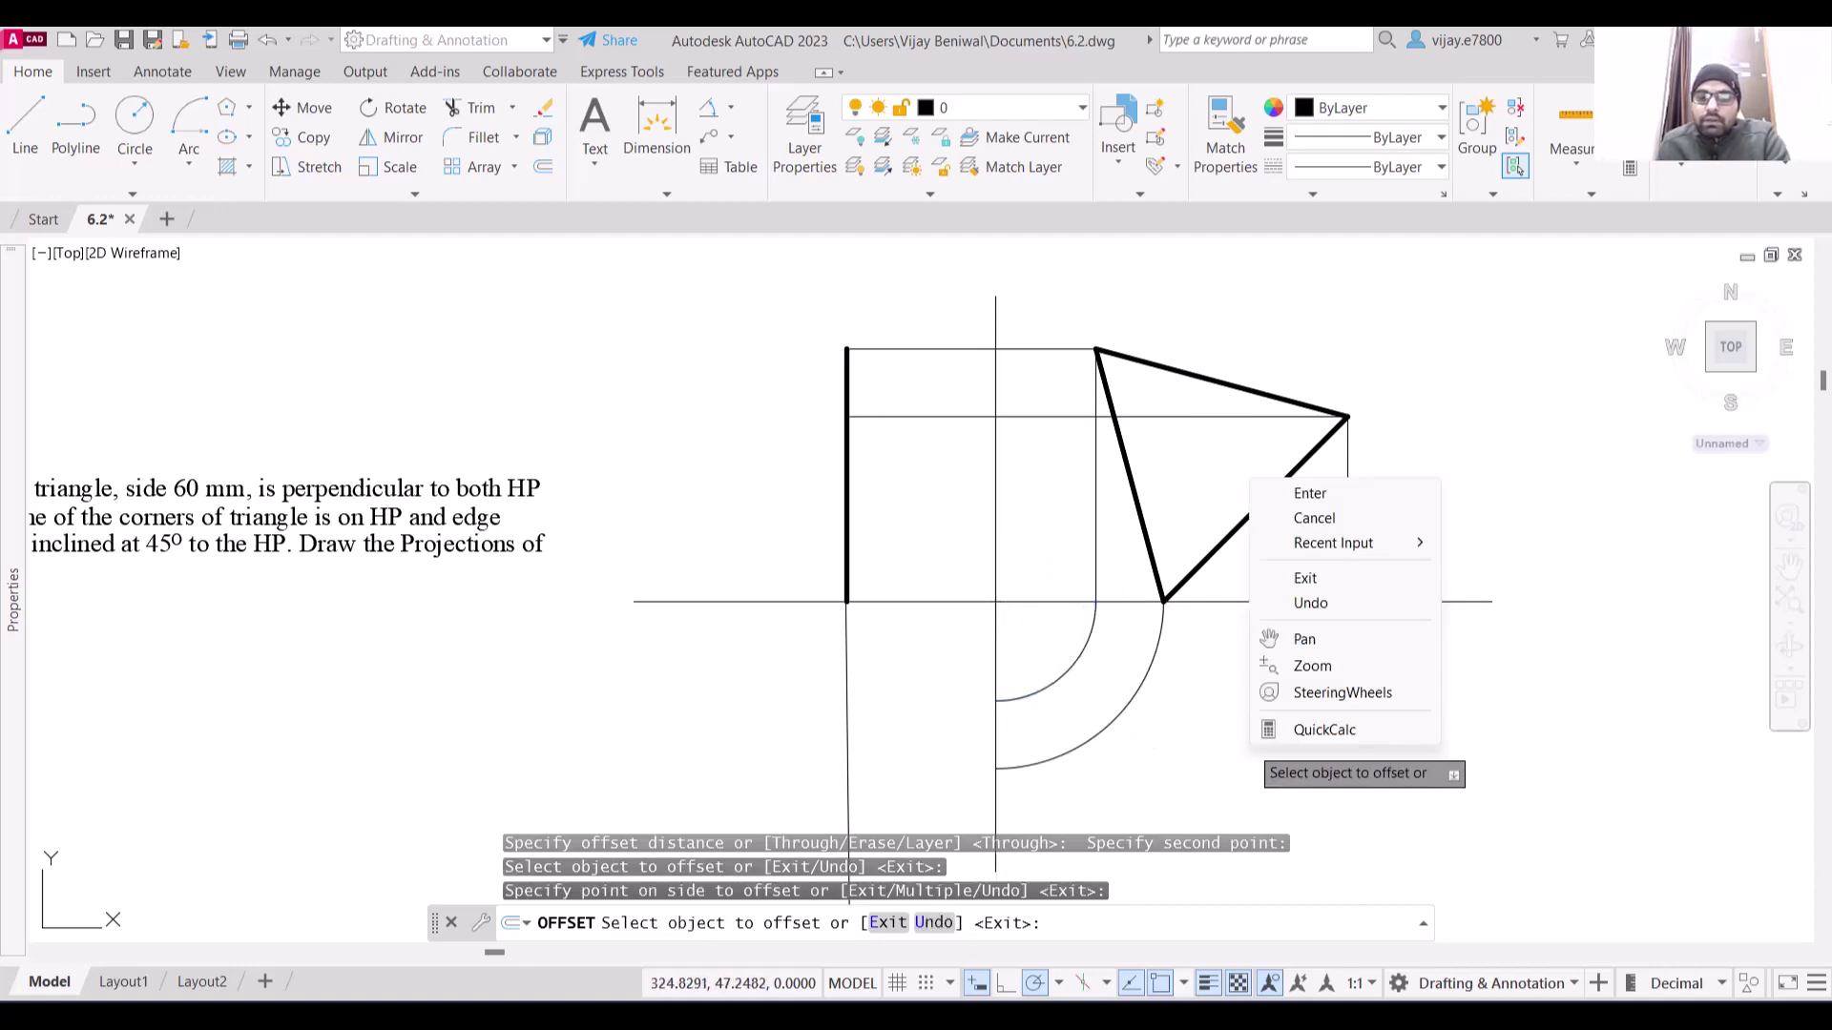
pyautogui.click(1316, 493)
# Offset the second arc outward to the foot of the right corner's projector, picking the distance from the triangle's bottom corner to that foot
pyautogui.click(541, 168)
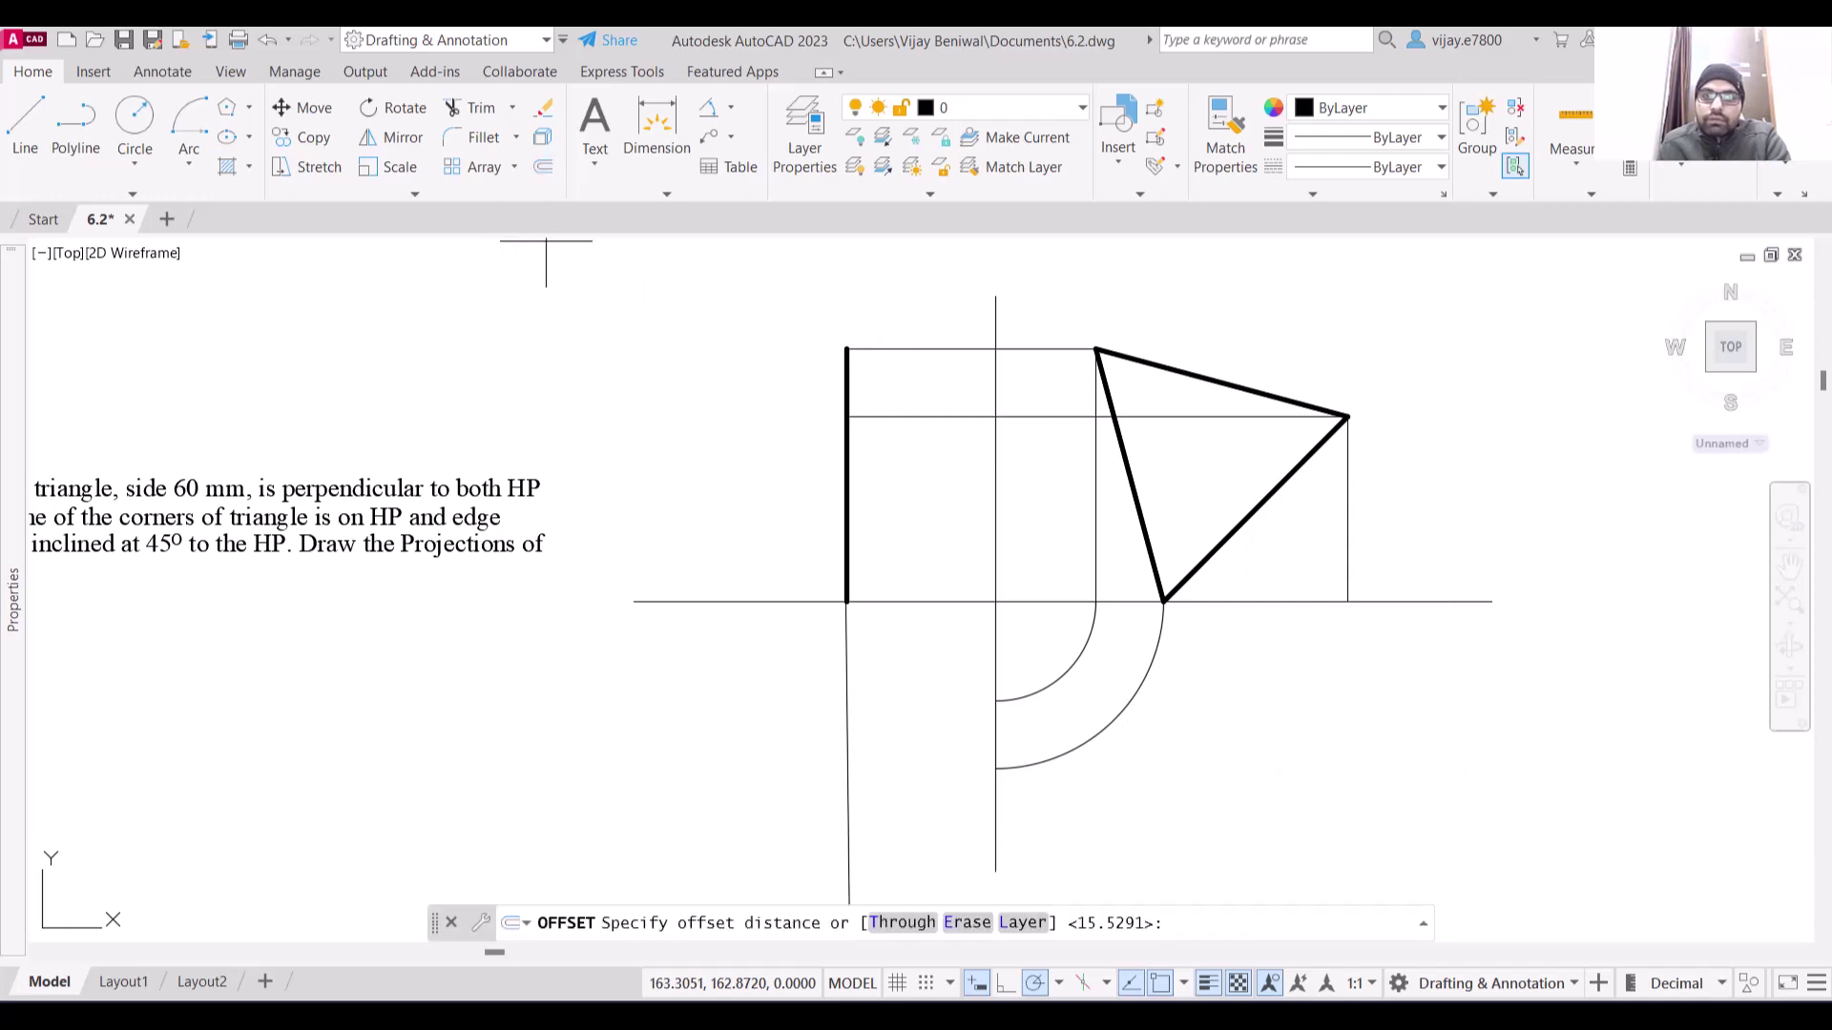
pyautogui.click(1163, 601)
pyautogui.click(1346, 603)
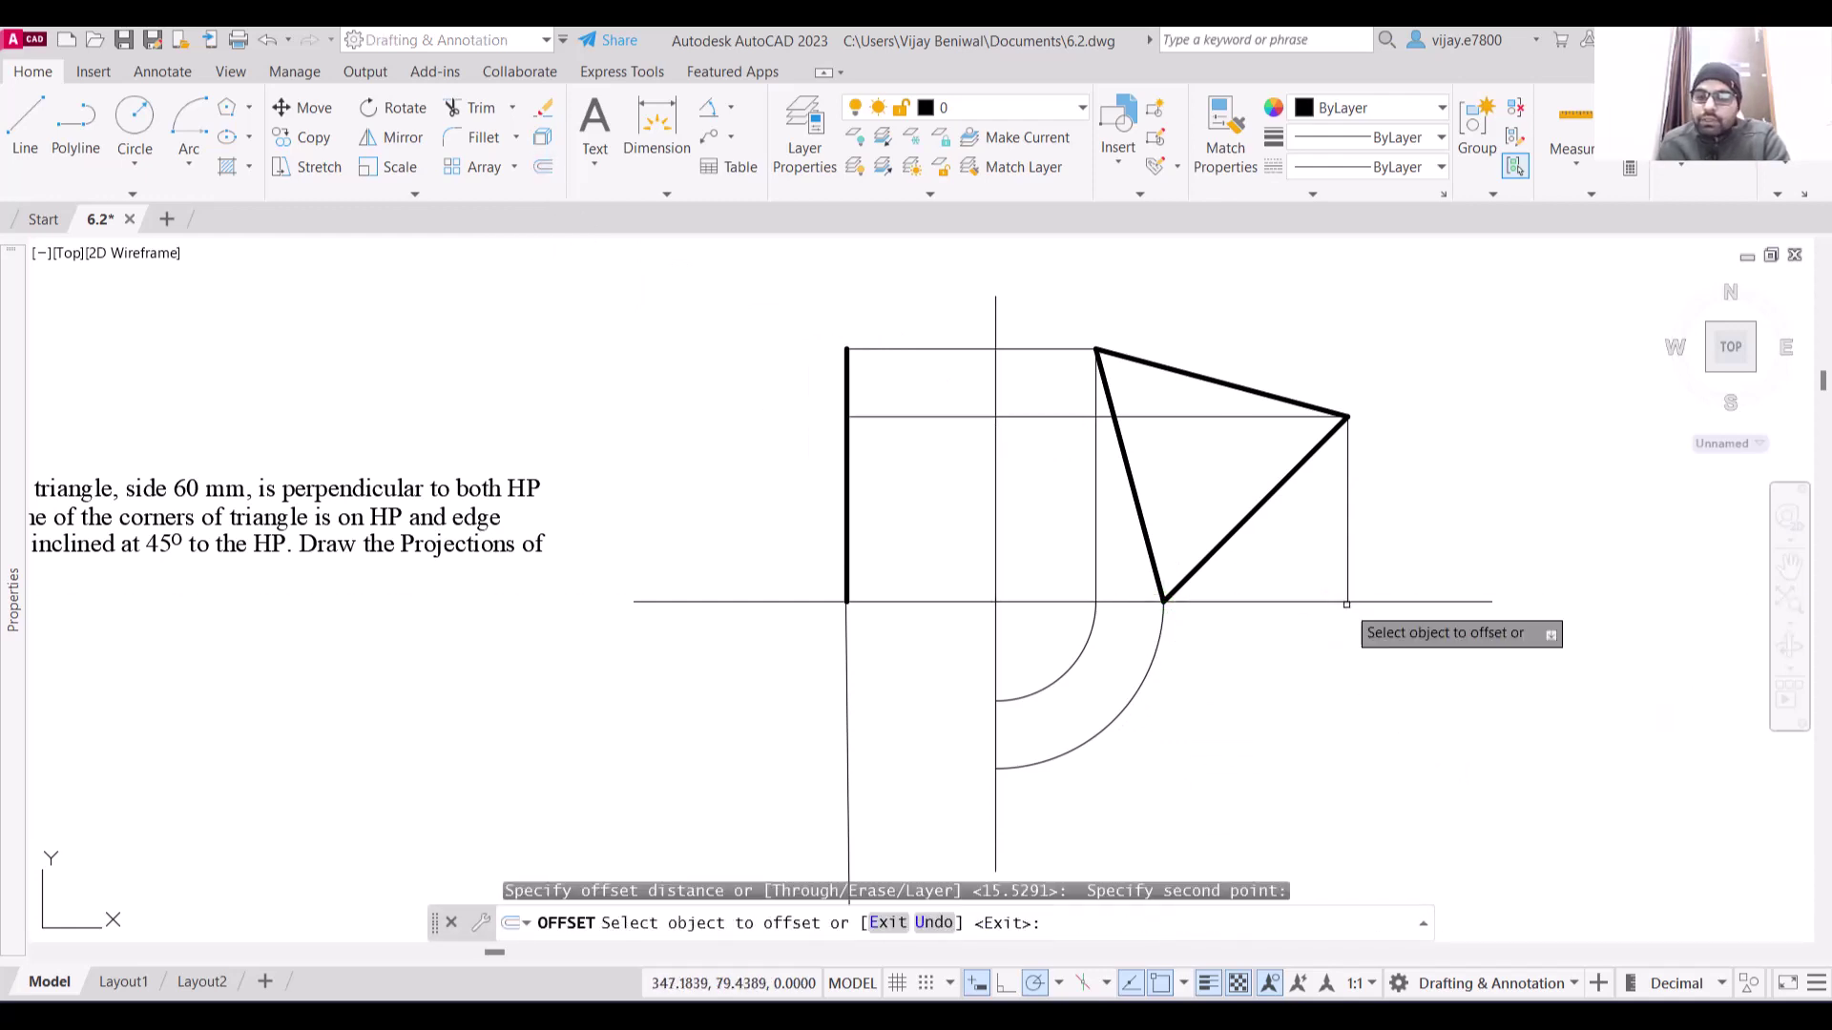
pyautogui.click(1143, 685)
pyautogui.click(1187, 706)
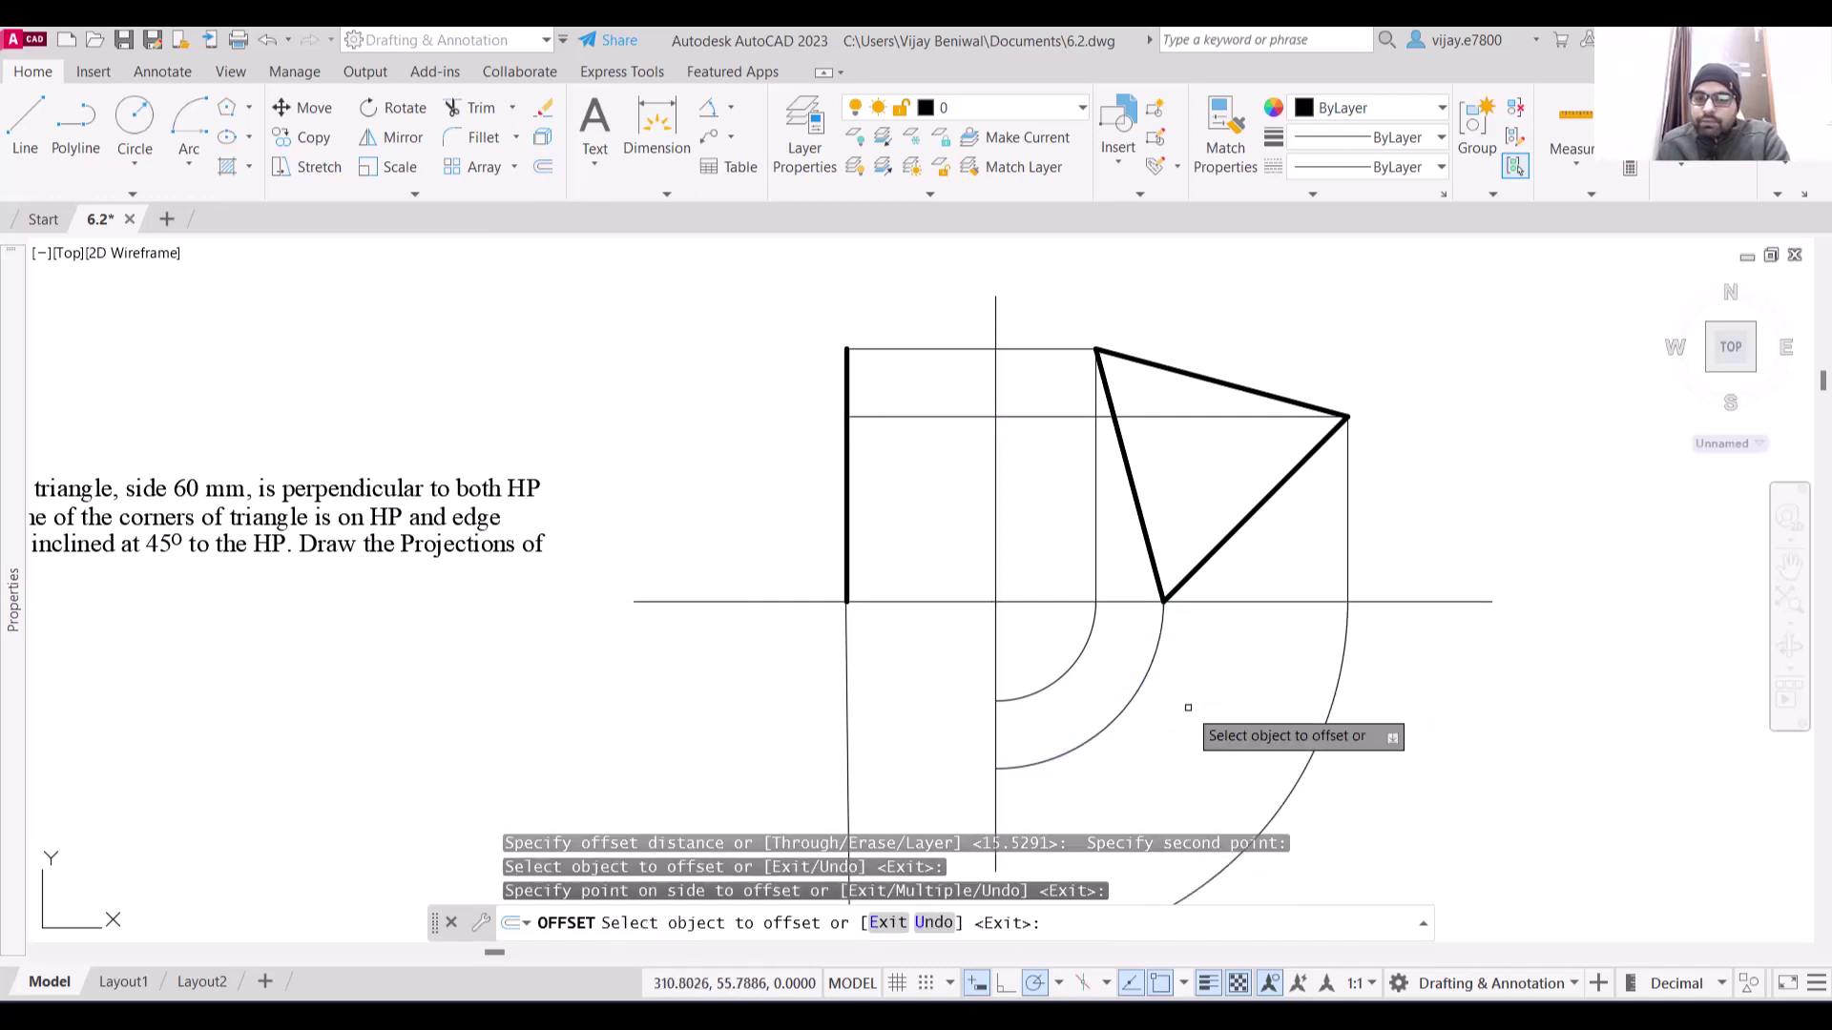
pyautogui.moveTo(1416, 795); pyautogui.dragTo(1360, 616, button='middle')
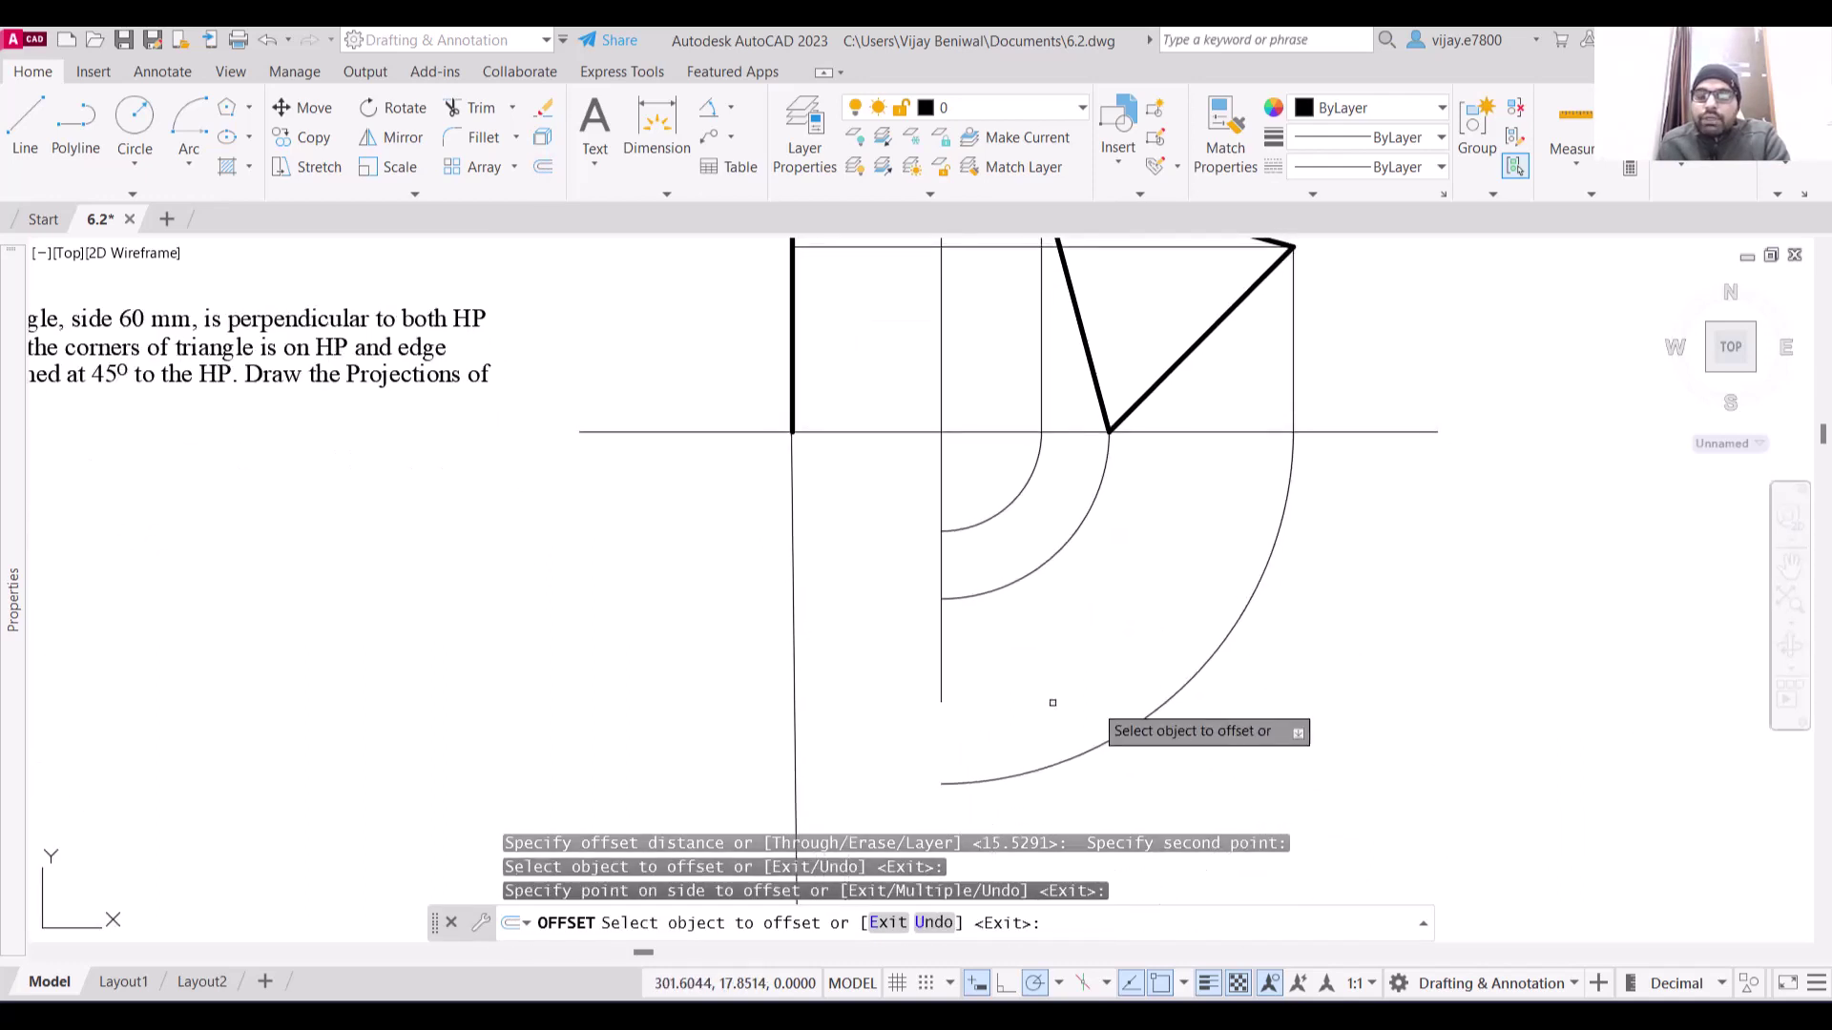
pyautogui.scroll(-2, 1039, 702)
pyautogui.rightClick(613, 278)
pyautogui.click(622, 278)
# Extend the vertical reference line down to the end of the outermost arc
pyautogui.click(510, 108)
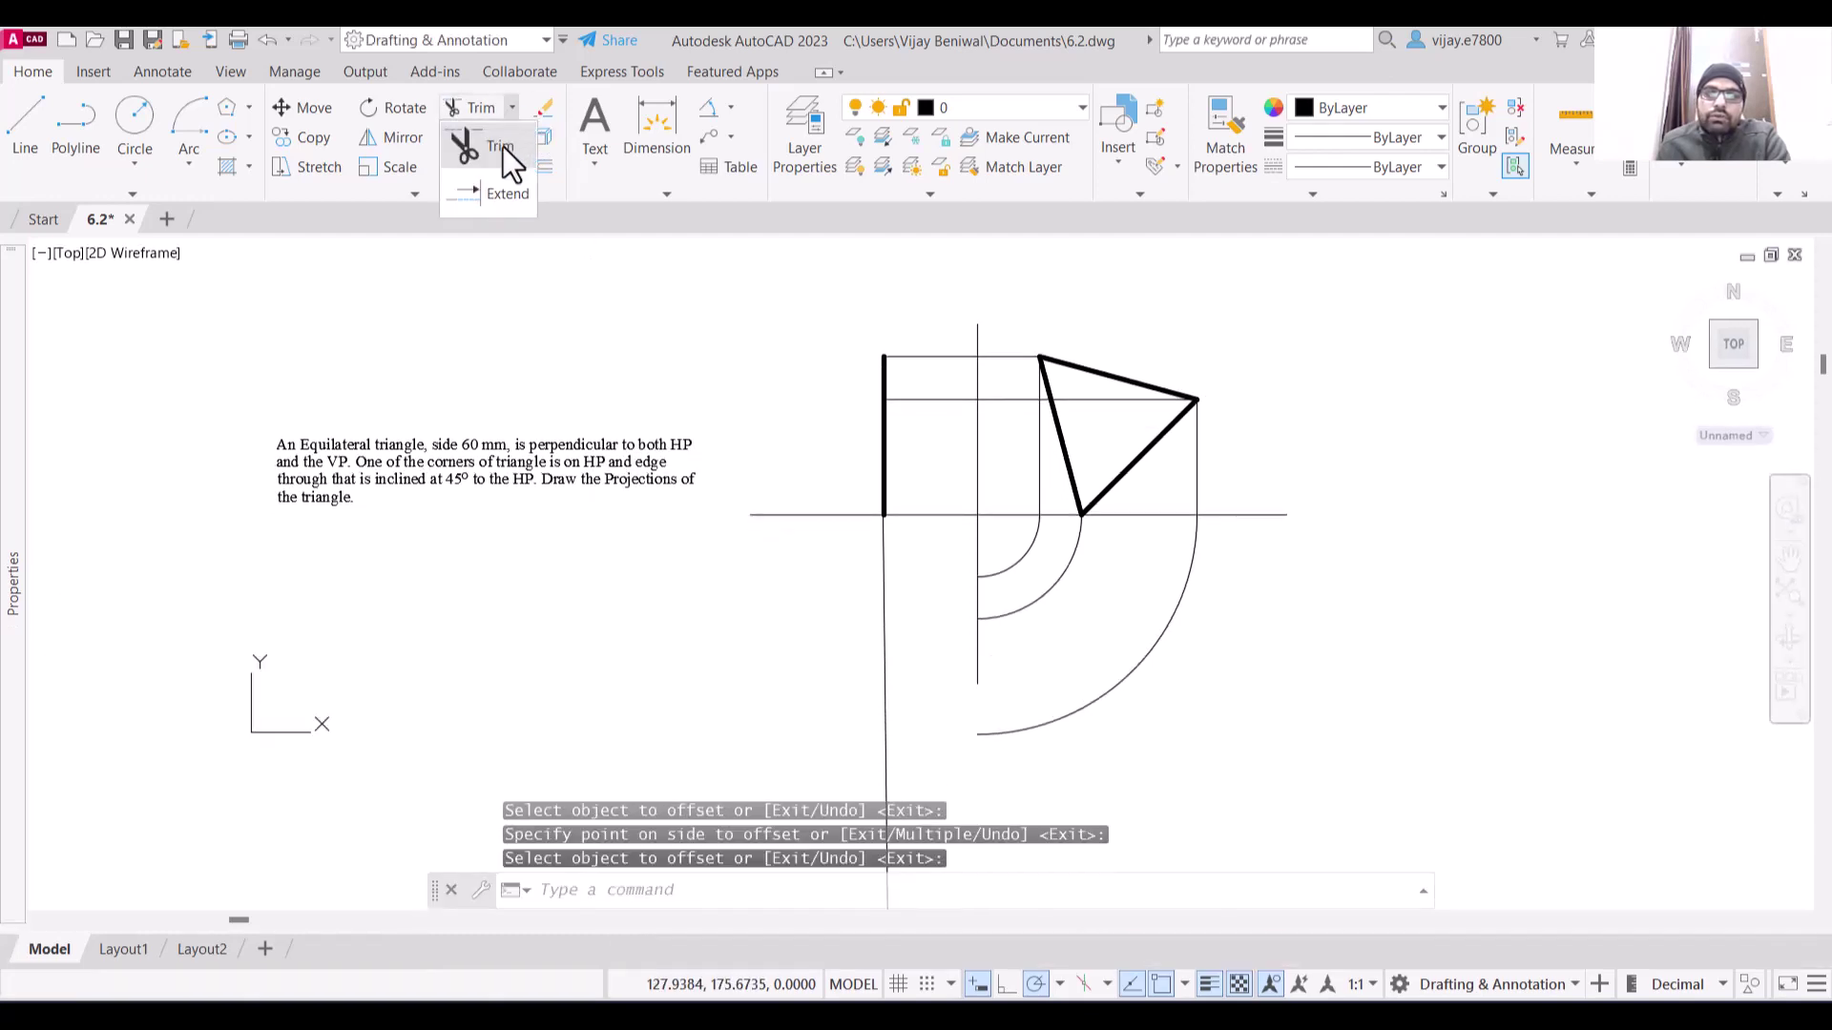
pyautogui.click(482, 198)
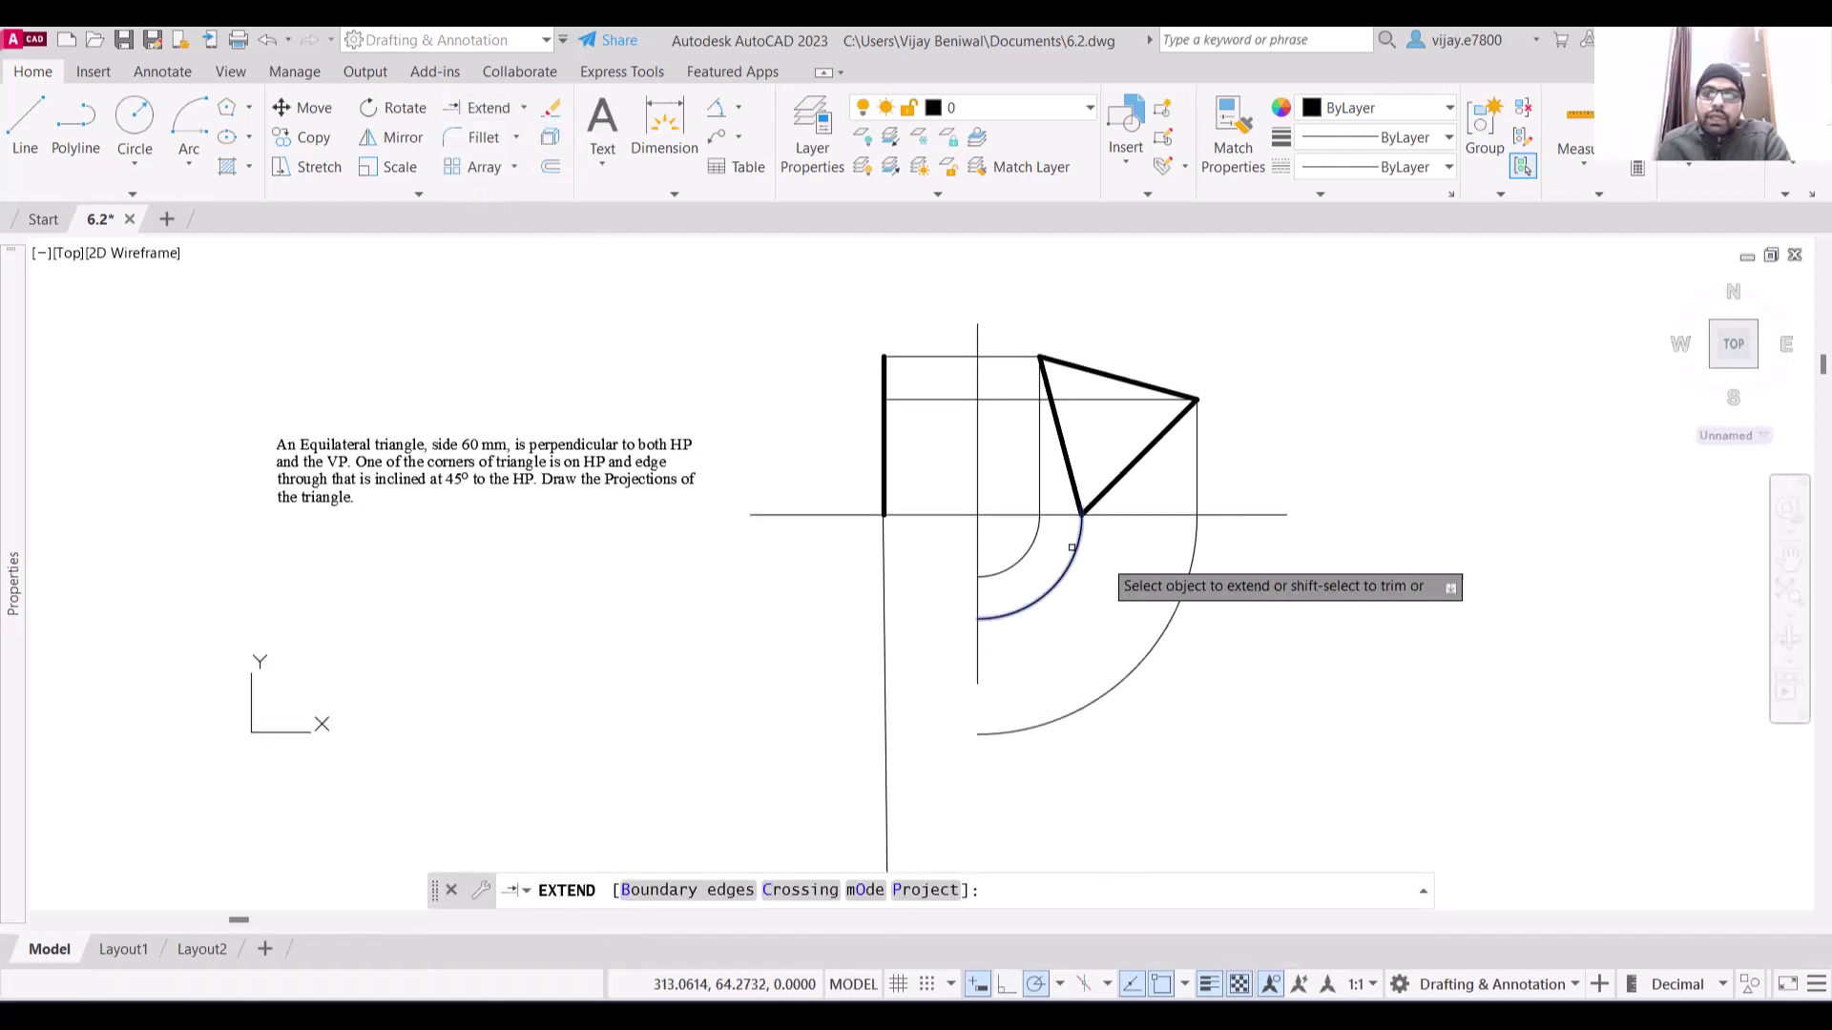
pyautogui.click(977, 672)
pyautogui.rightClick(1335, 589)
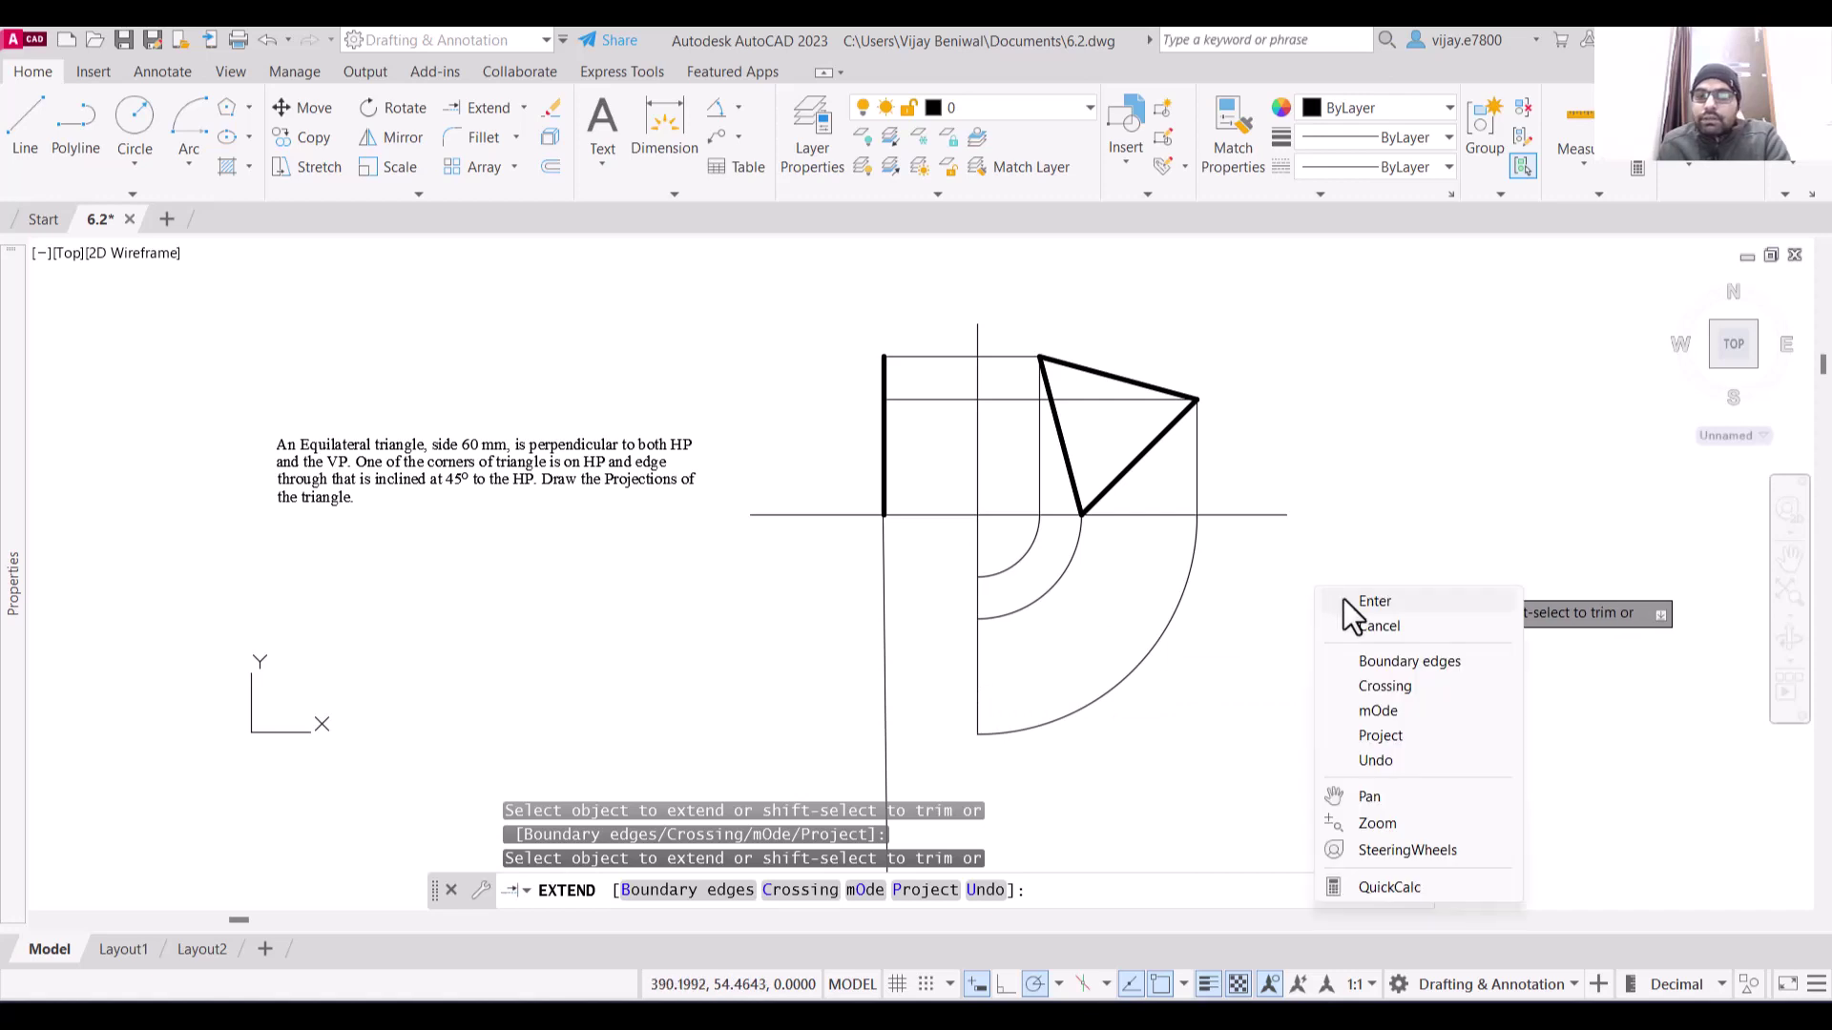
pyautogui.click(1346, 599)
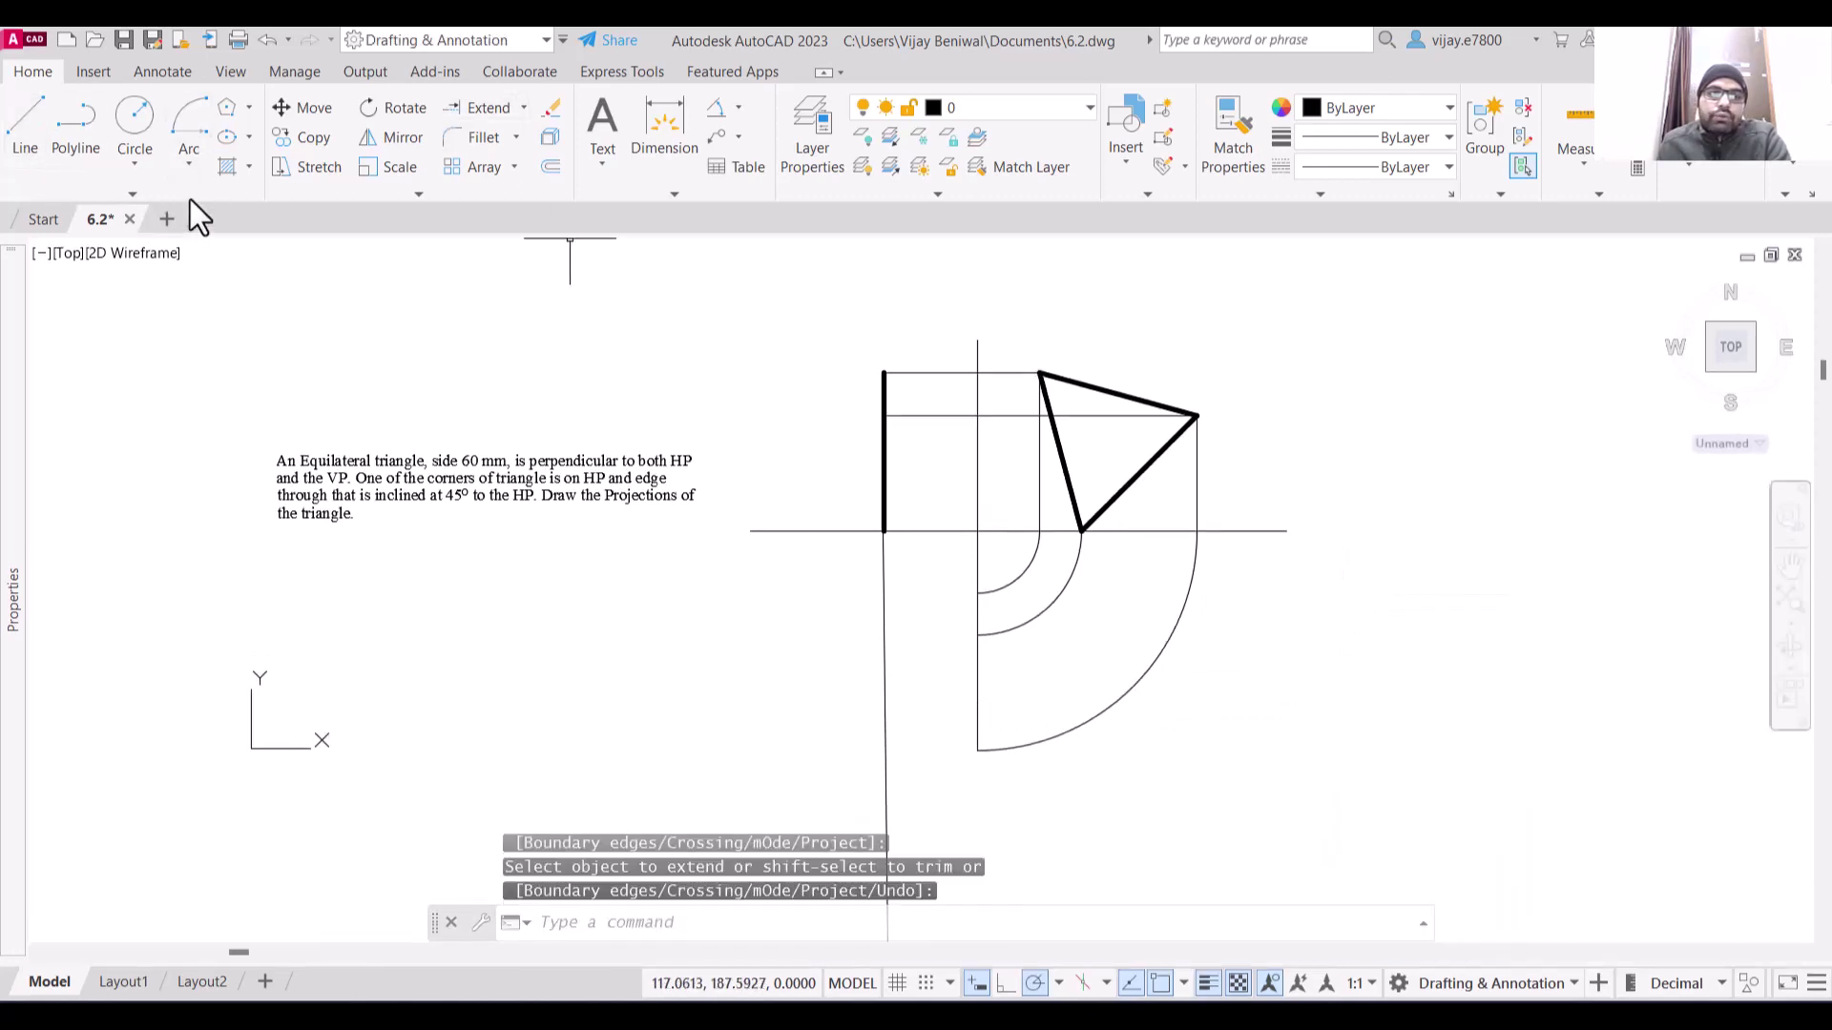
# Draw a ray horizontally to the left from the lower end of the outermost arc
pyautogui.click(138, 197)
pyautogui.click(107, 219)
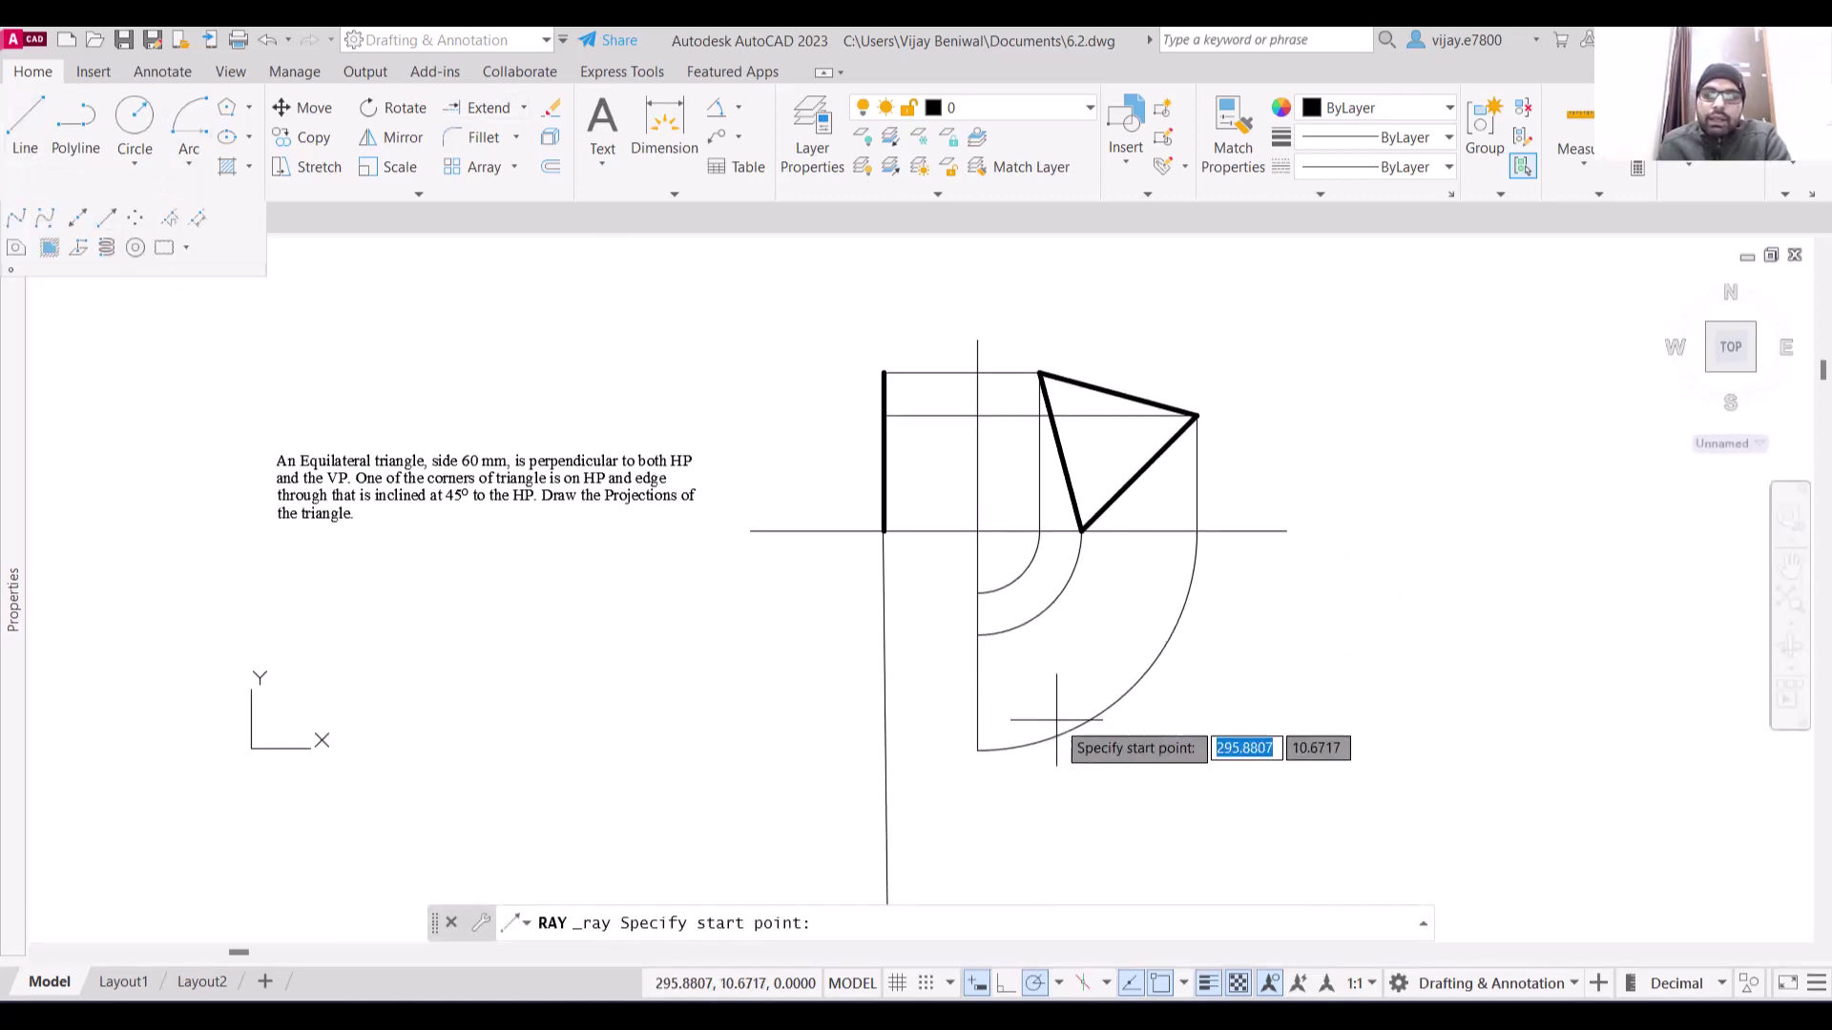
pyautogui.click(977, 749)
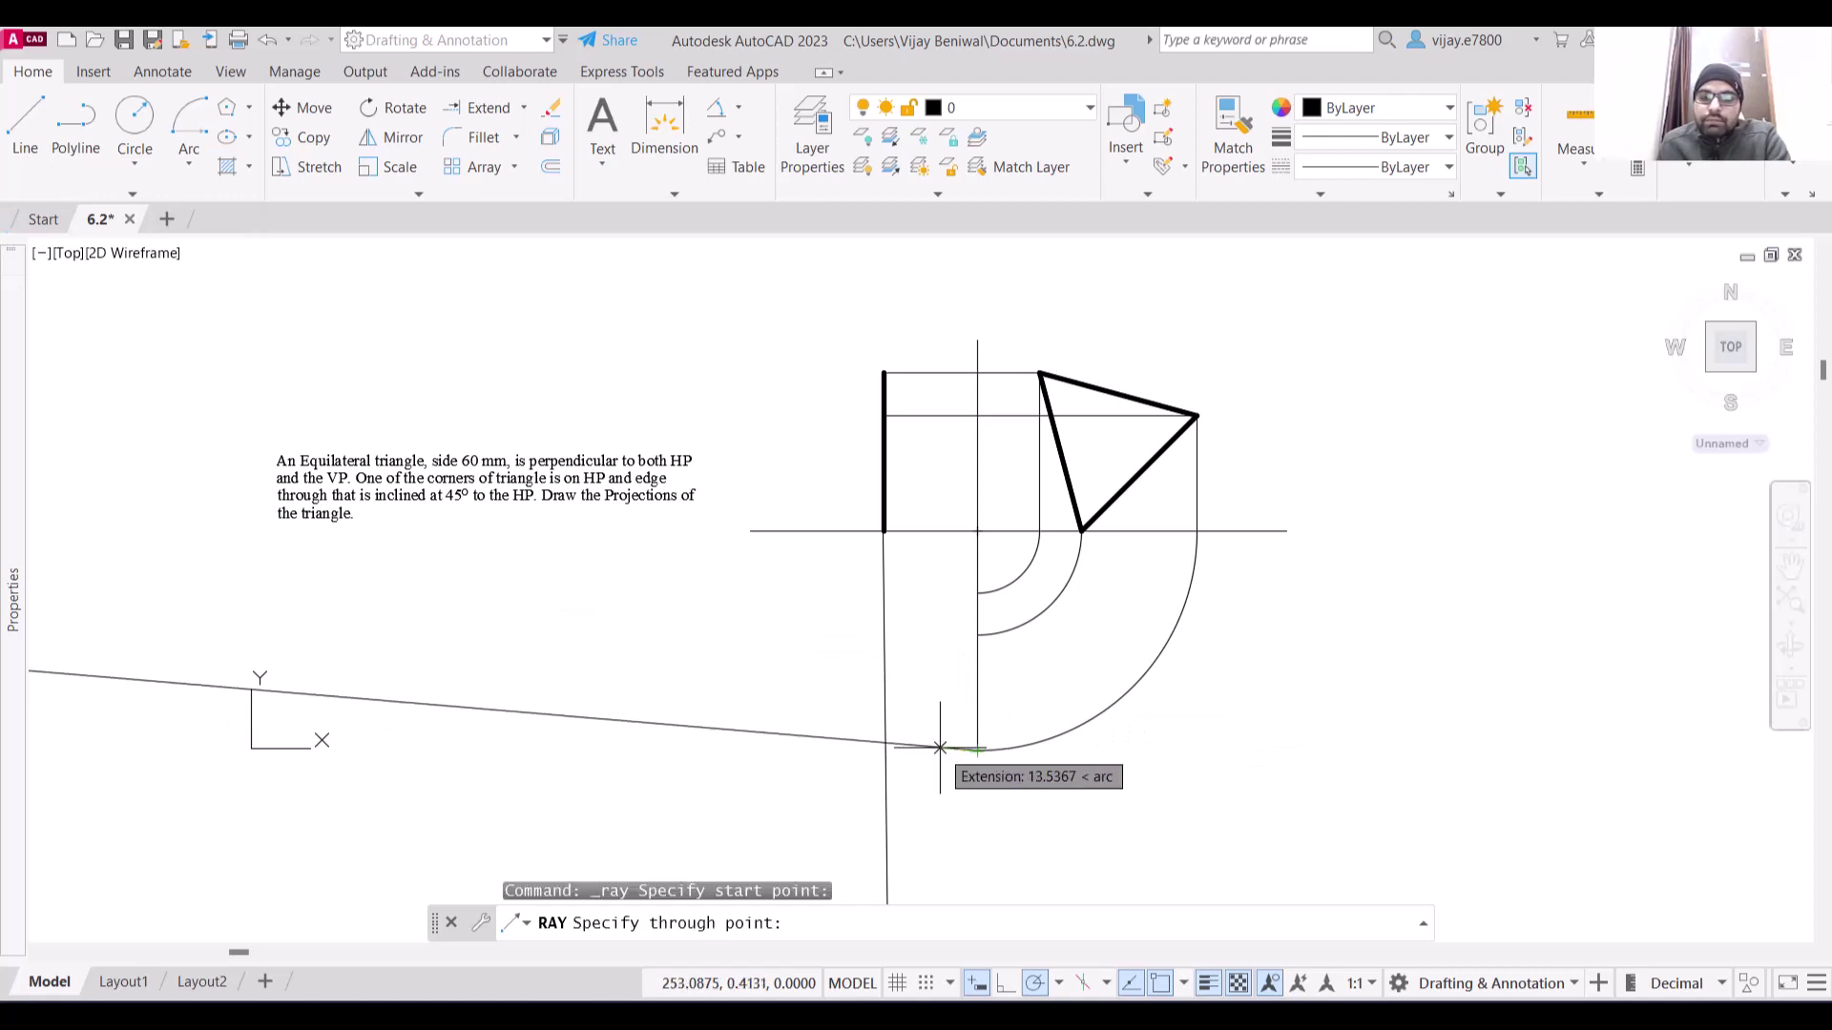
pyautogui.click(931, 750)
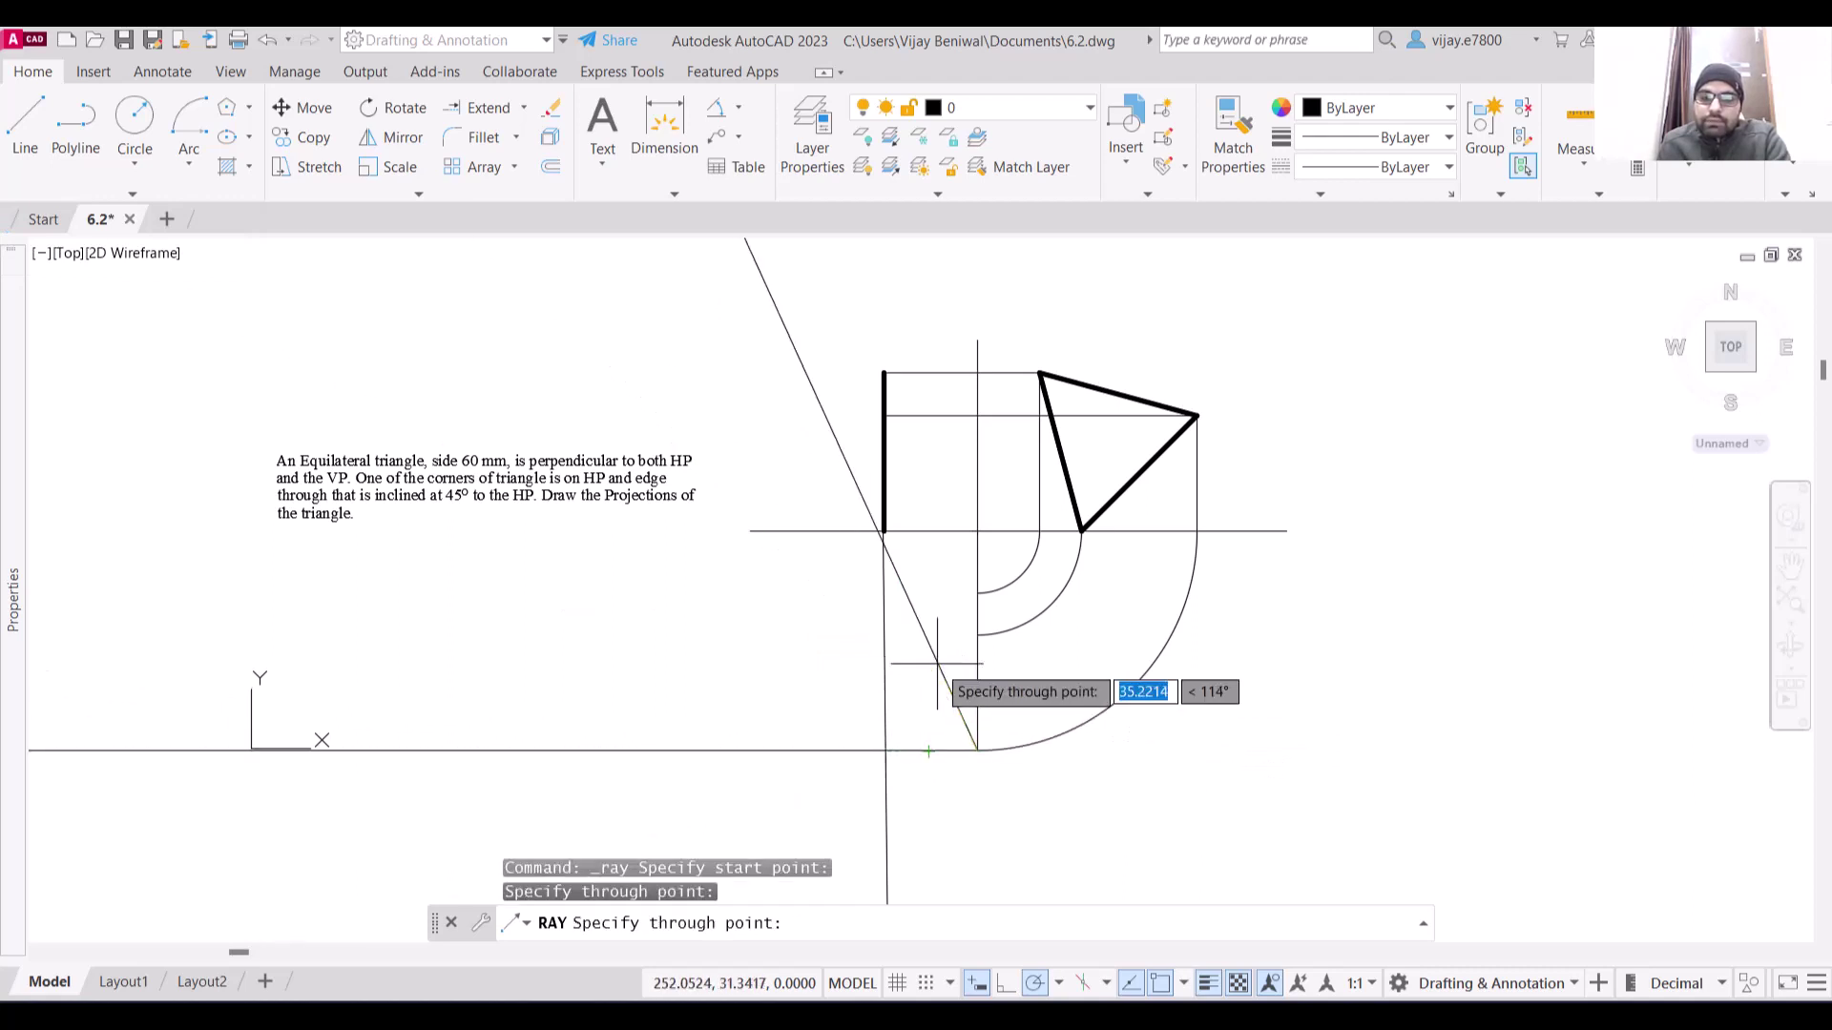
pyautogui.rightClick(938, 662)
pyautogui.rightClick(949, 656)
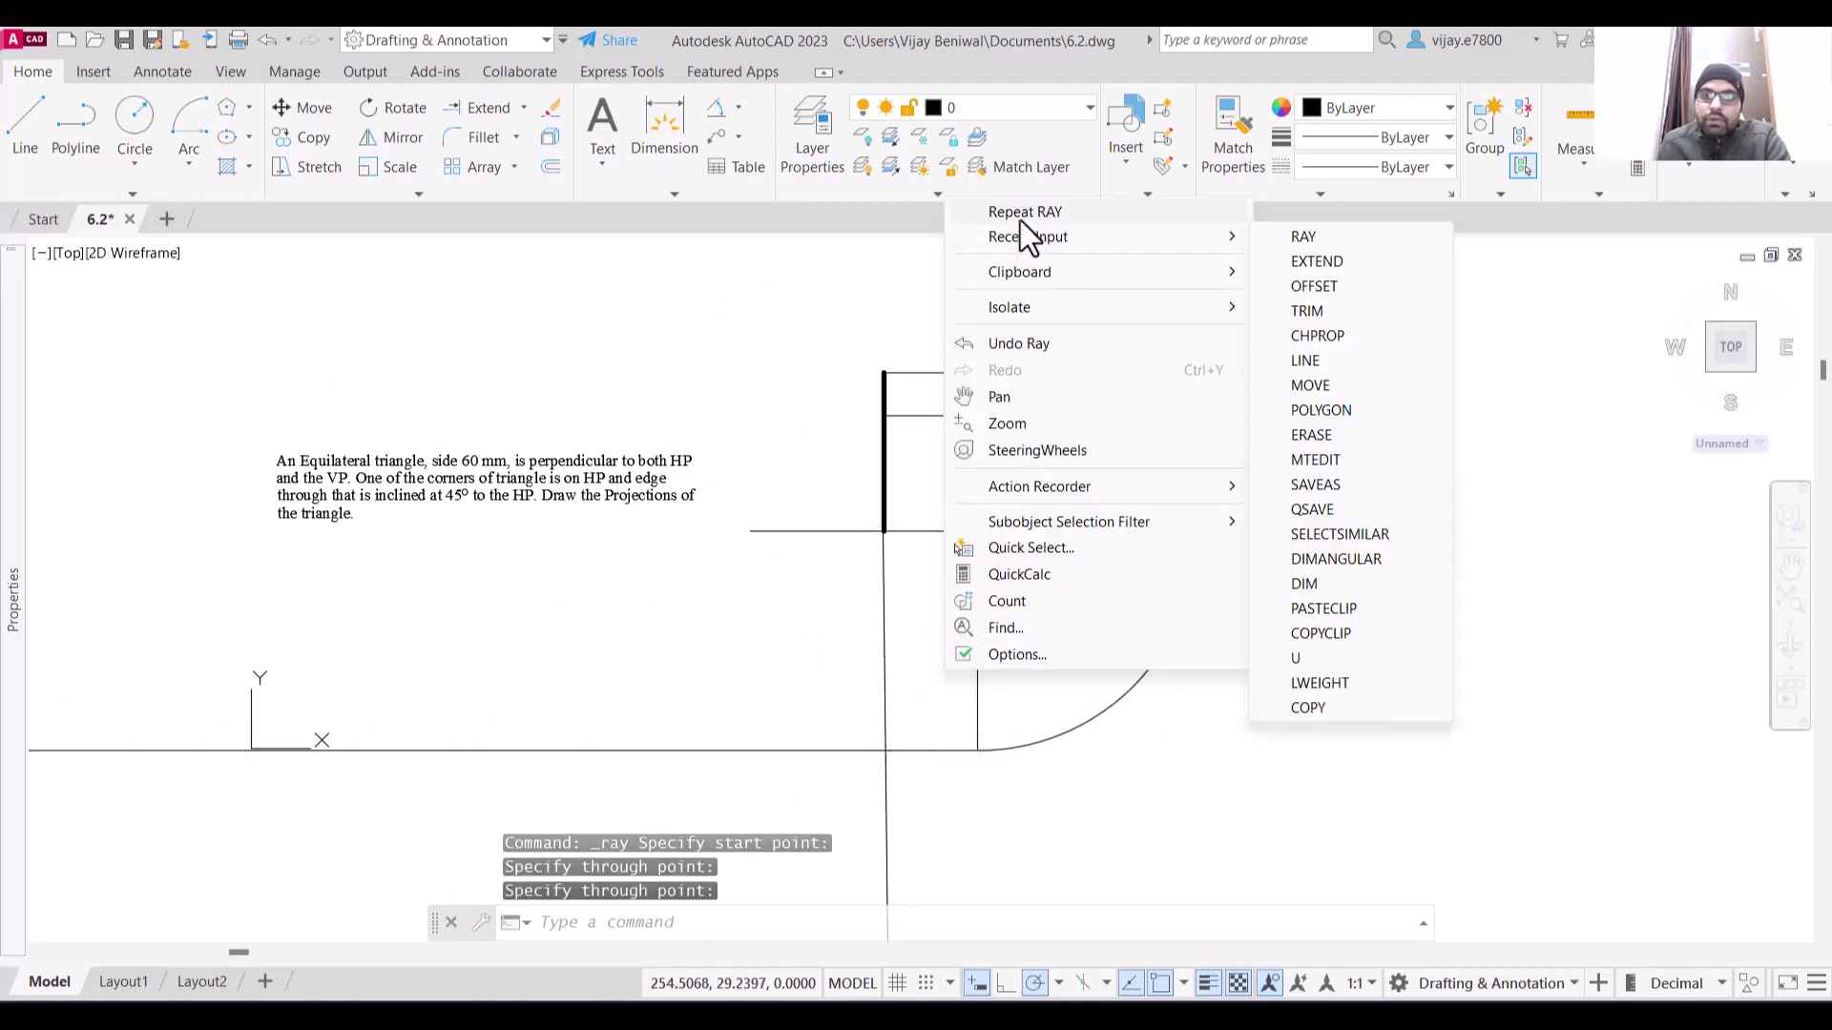
# Draw a ray horizontally to the left from the lower end of the innermost arc
pyautogui.click(1021, 213)
pyautogui.click(977, 592)
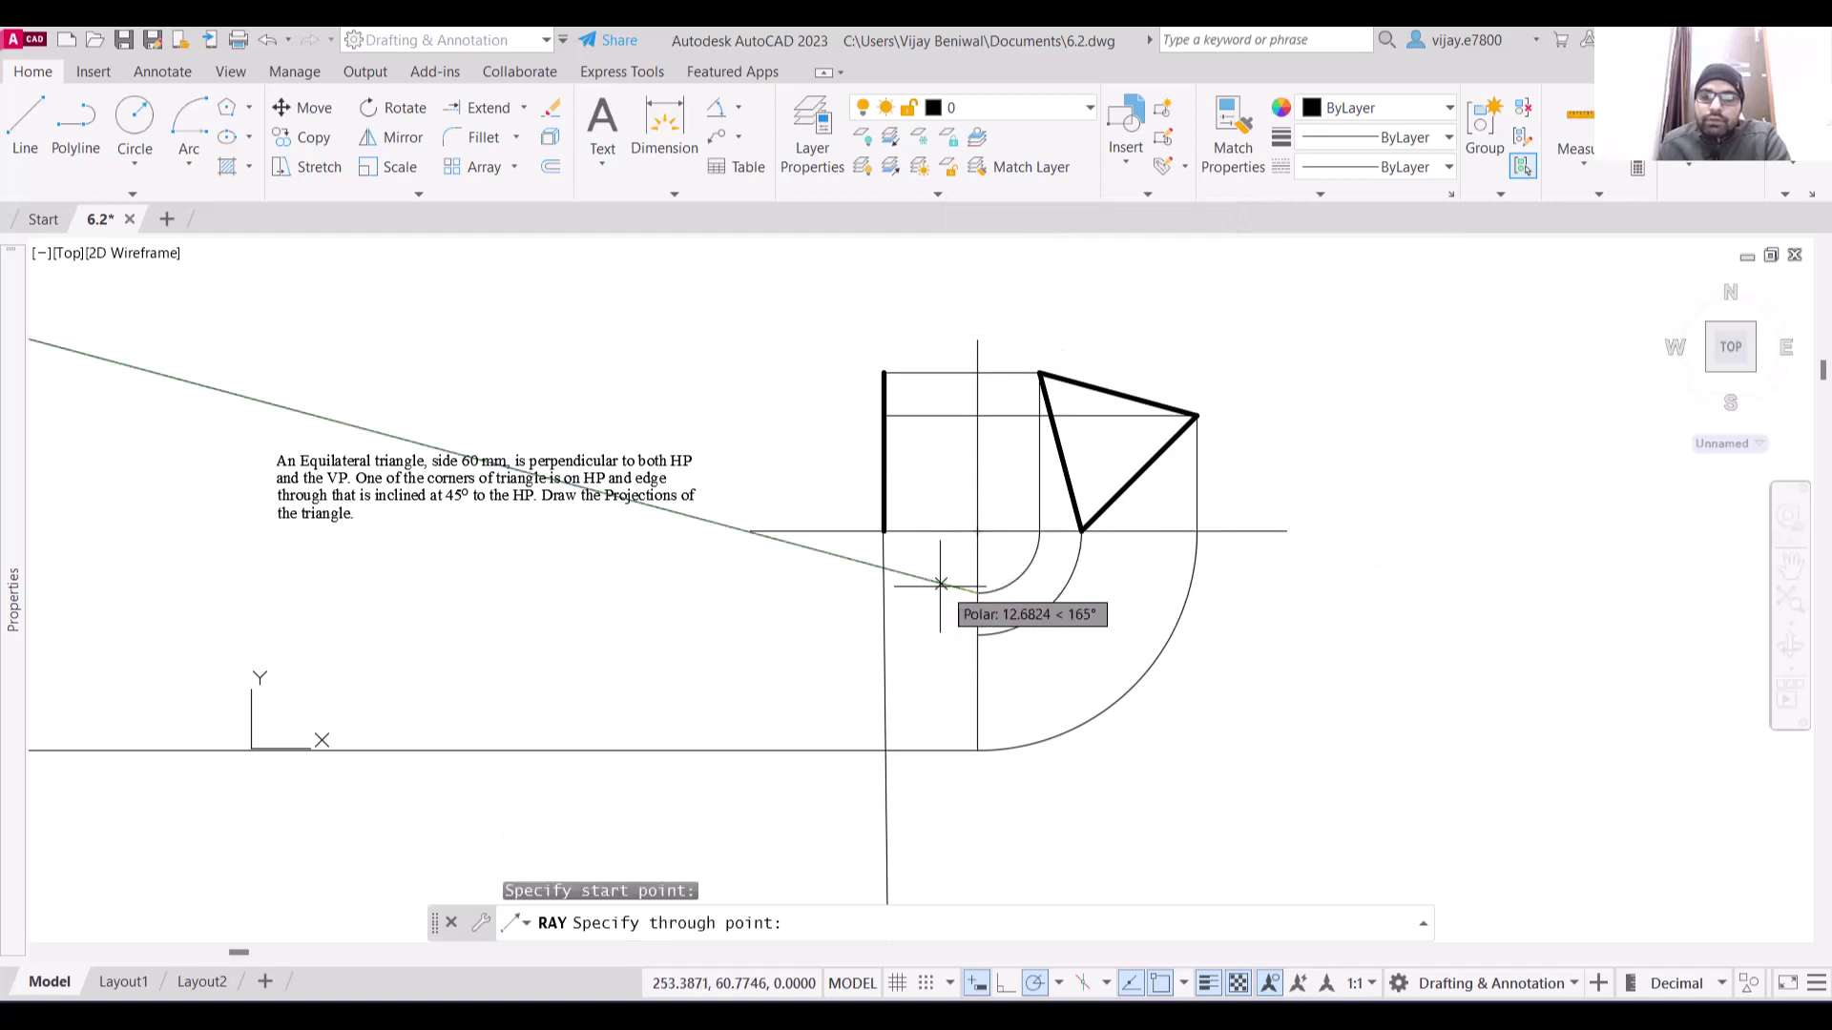
pyautogui.rightClick(1064, 642)
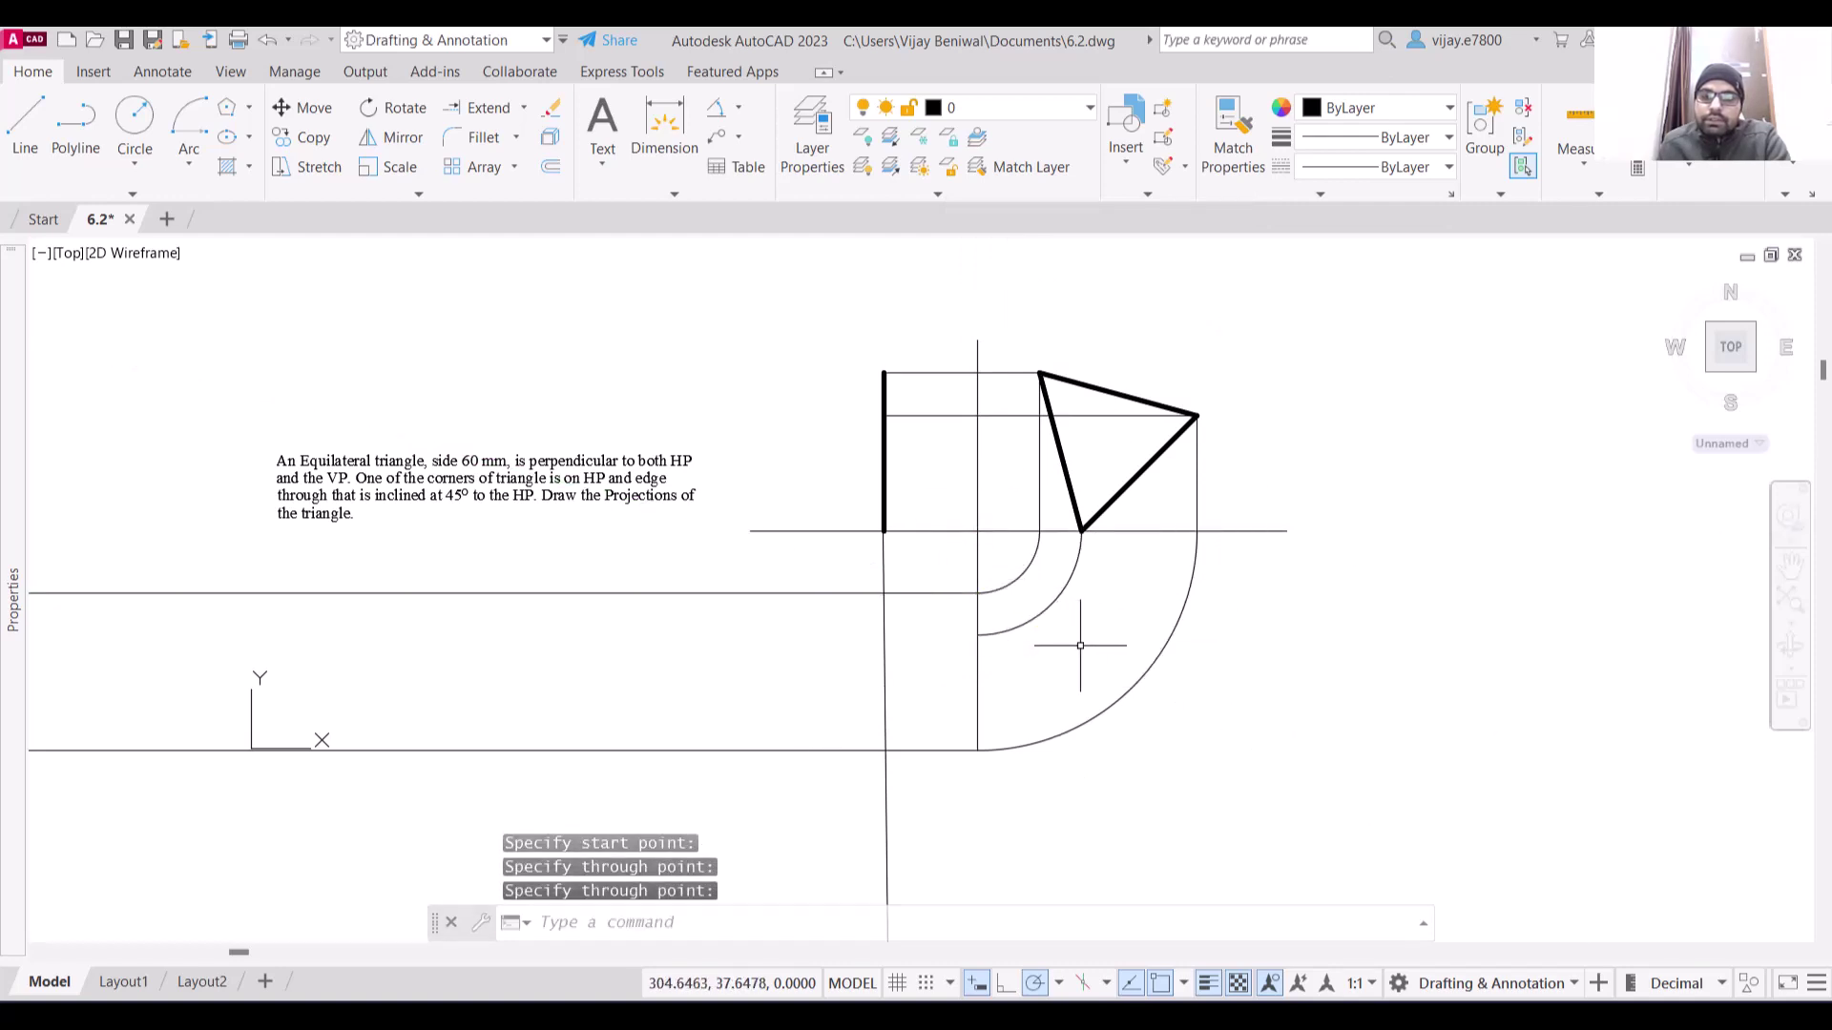
# Draw two rays from the lower end of the middle arc, one horizontally to the left and one straight down
pyautogui.rightClick(1081, 650)
pyautogui.rightClick(1549, 707)
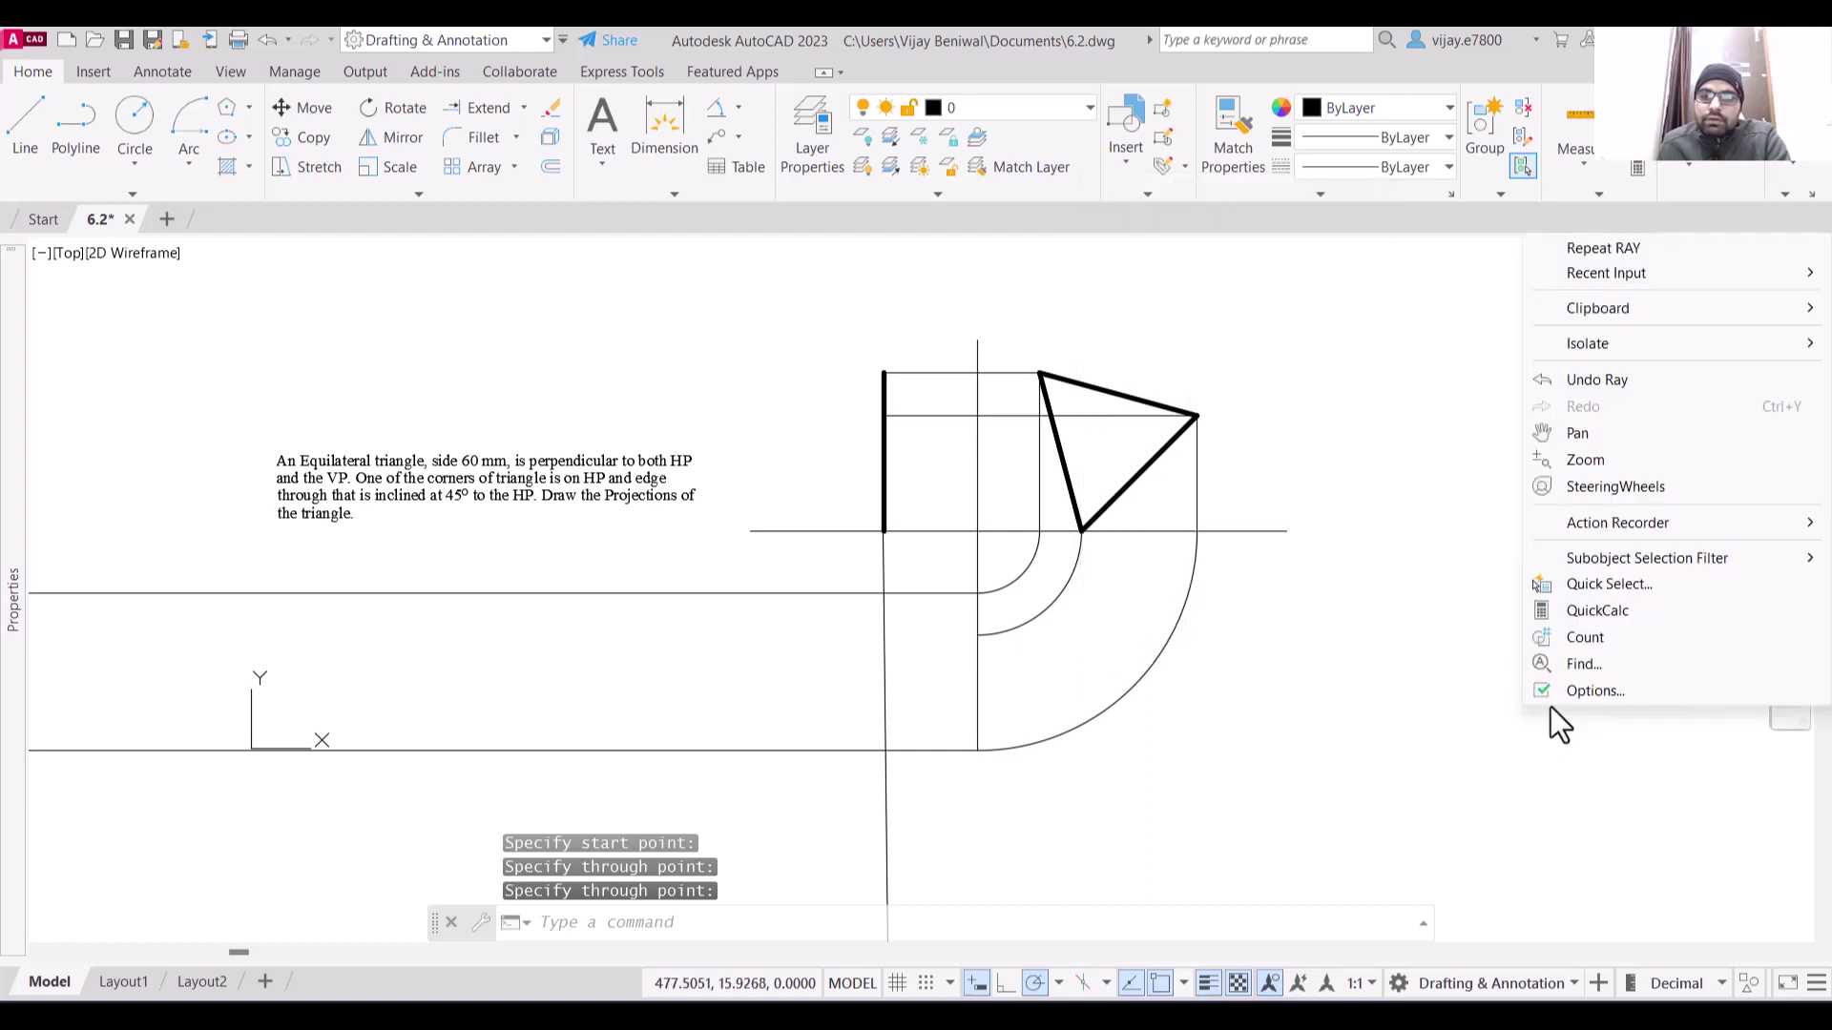
pyautogui.click(1591, 250)
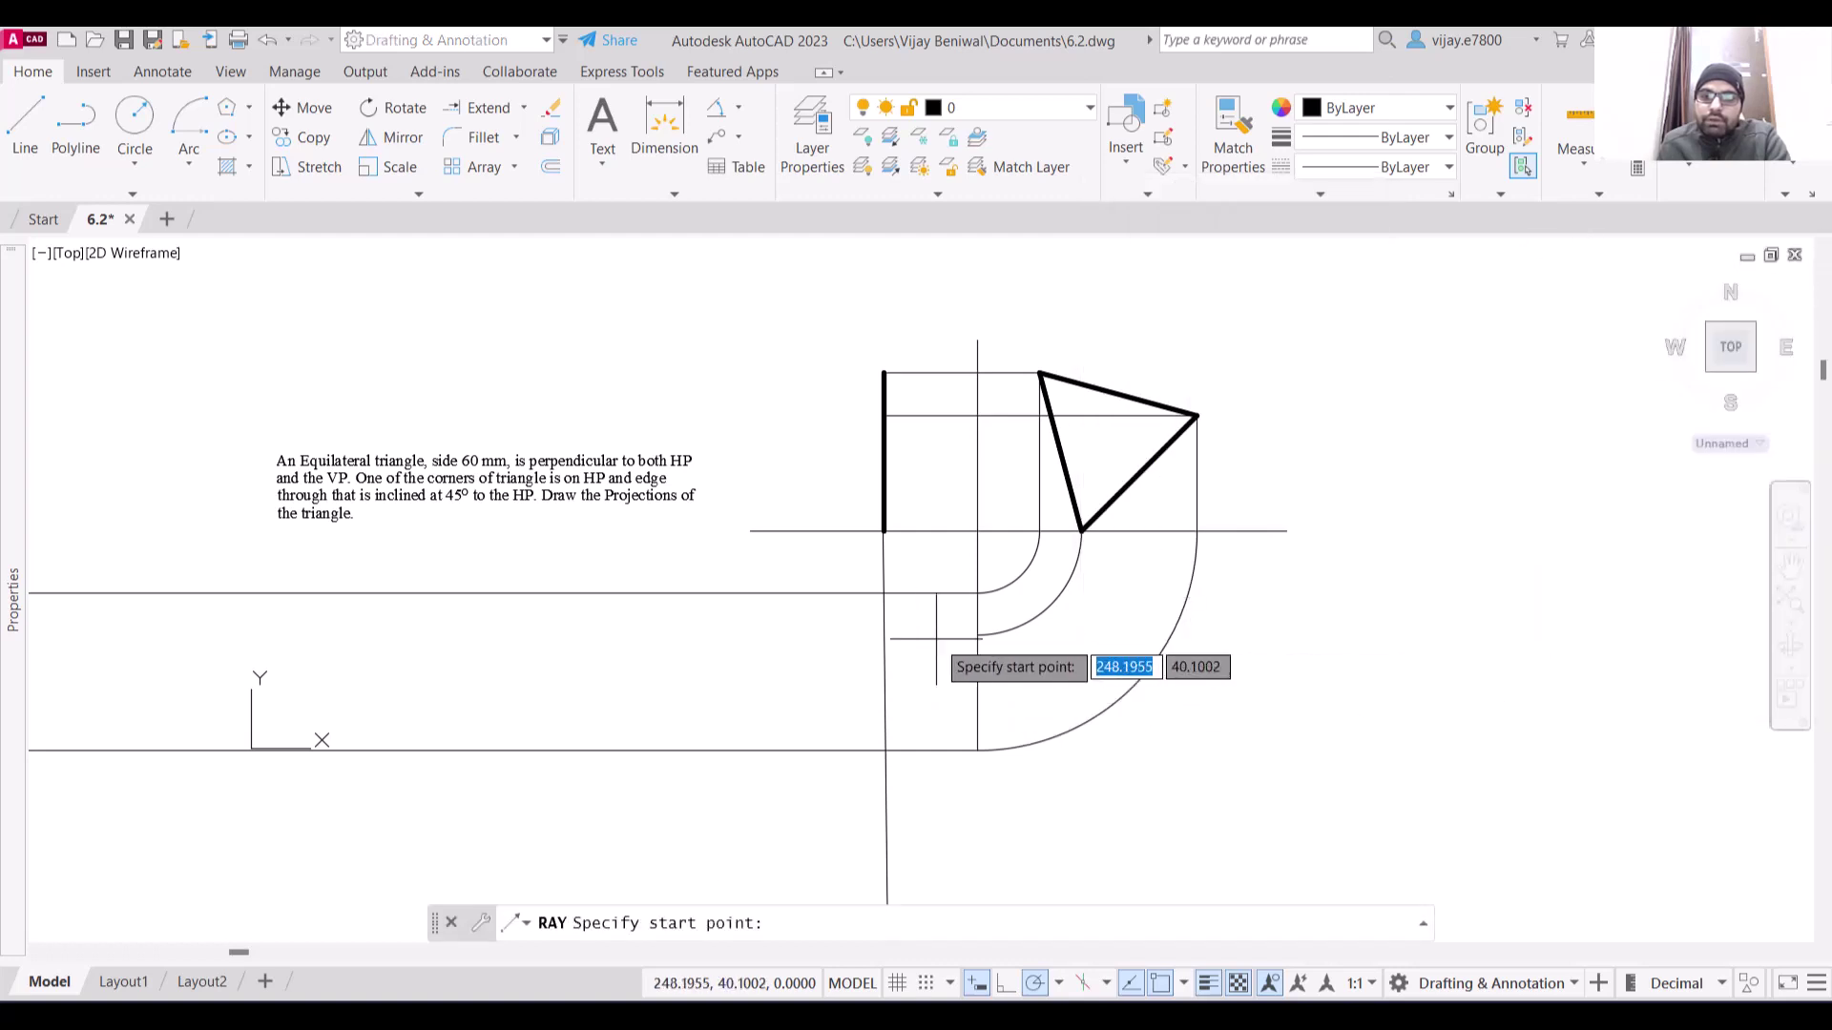
pyautogui.click(977, 635)
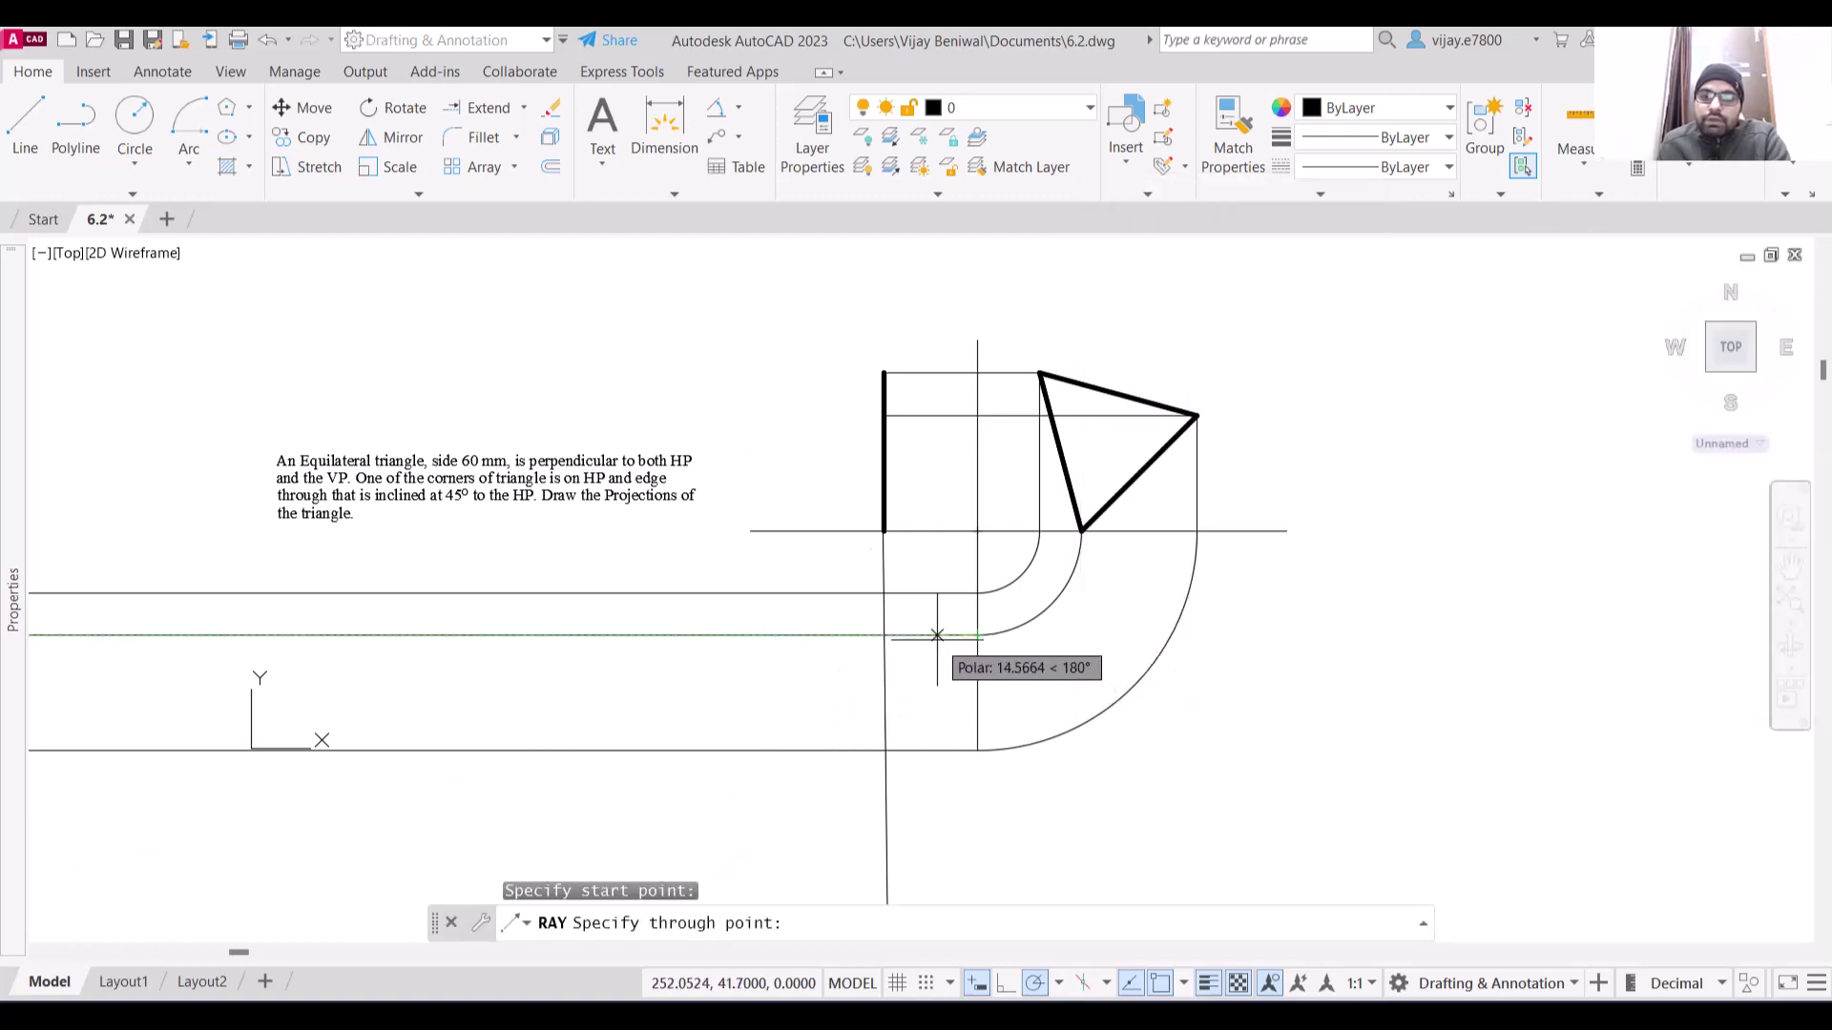
pyautogui.click(937, 634)
pyautogui.click(977, 687)
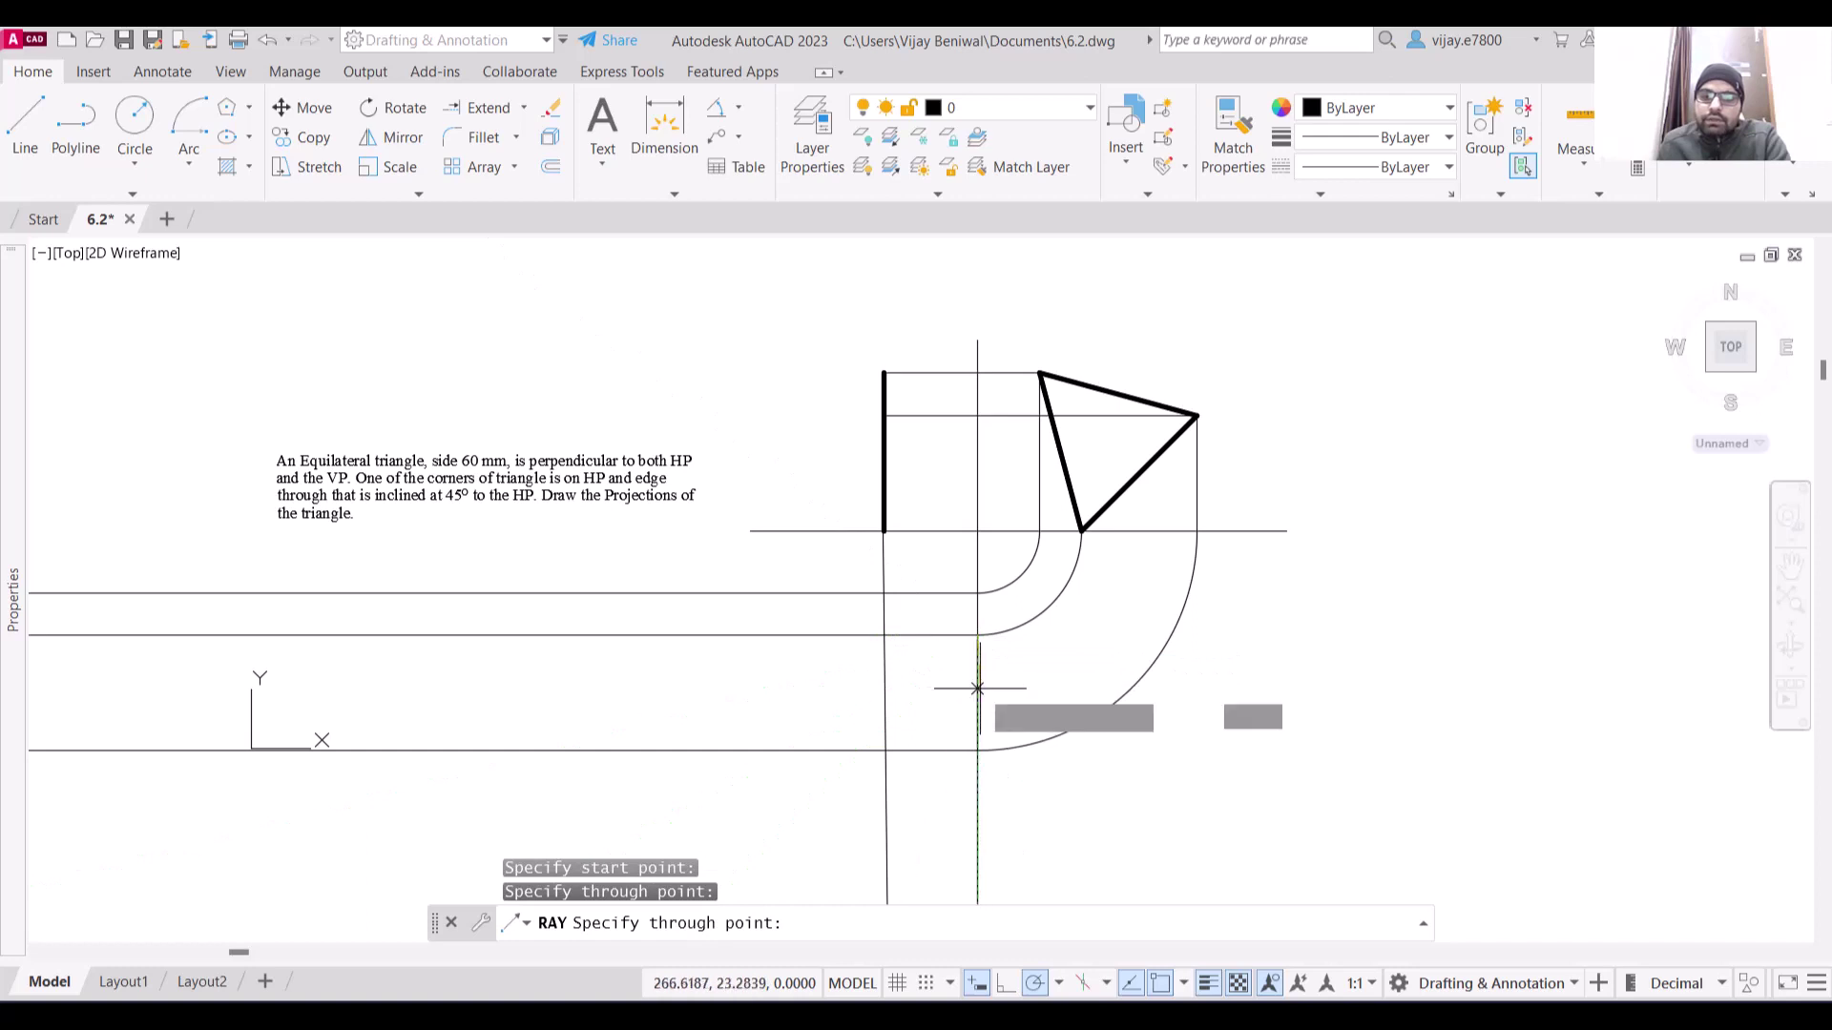
pyautogui.press('Return')
# Draw the top view line along the front view's projector, from the uppermost to the lowermost horizontal ray
pyautogui.scroll(2, 915, 757)
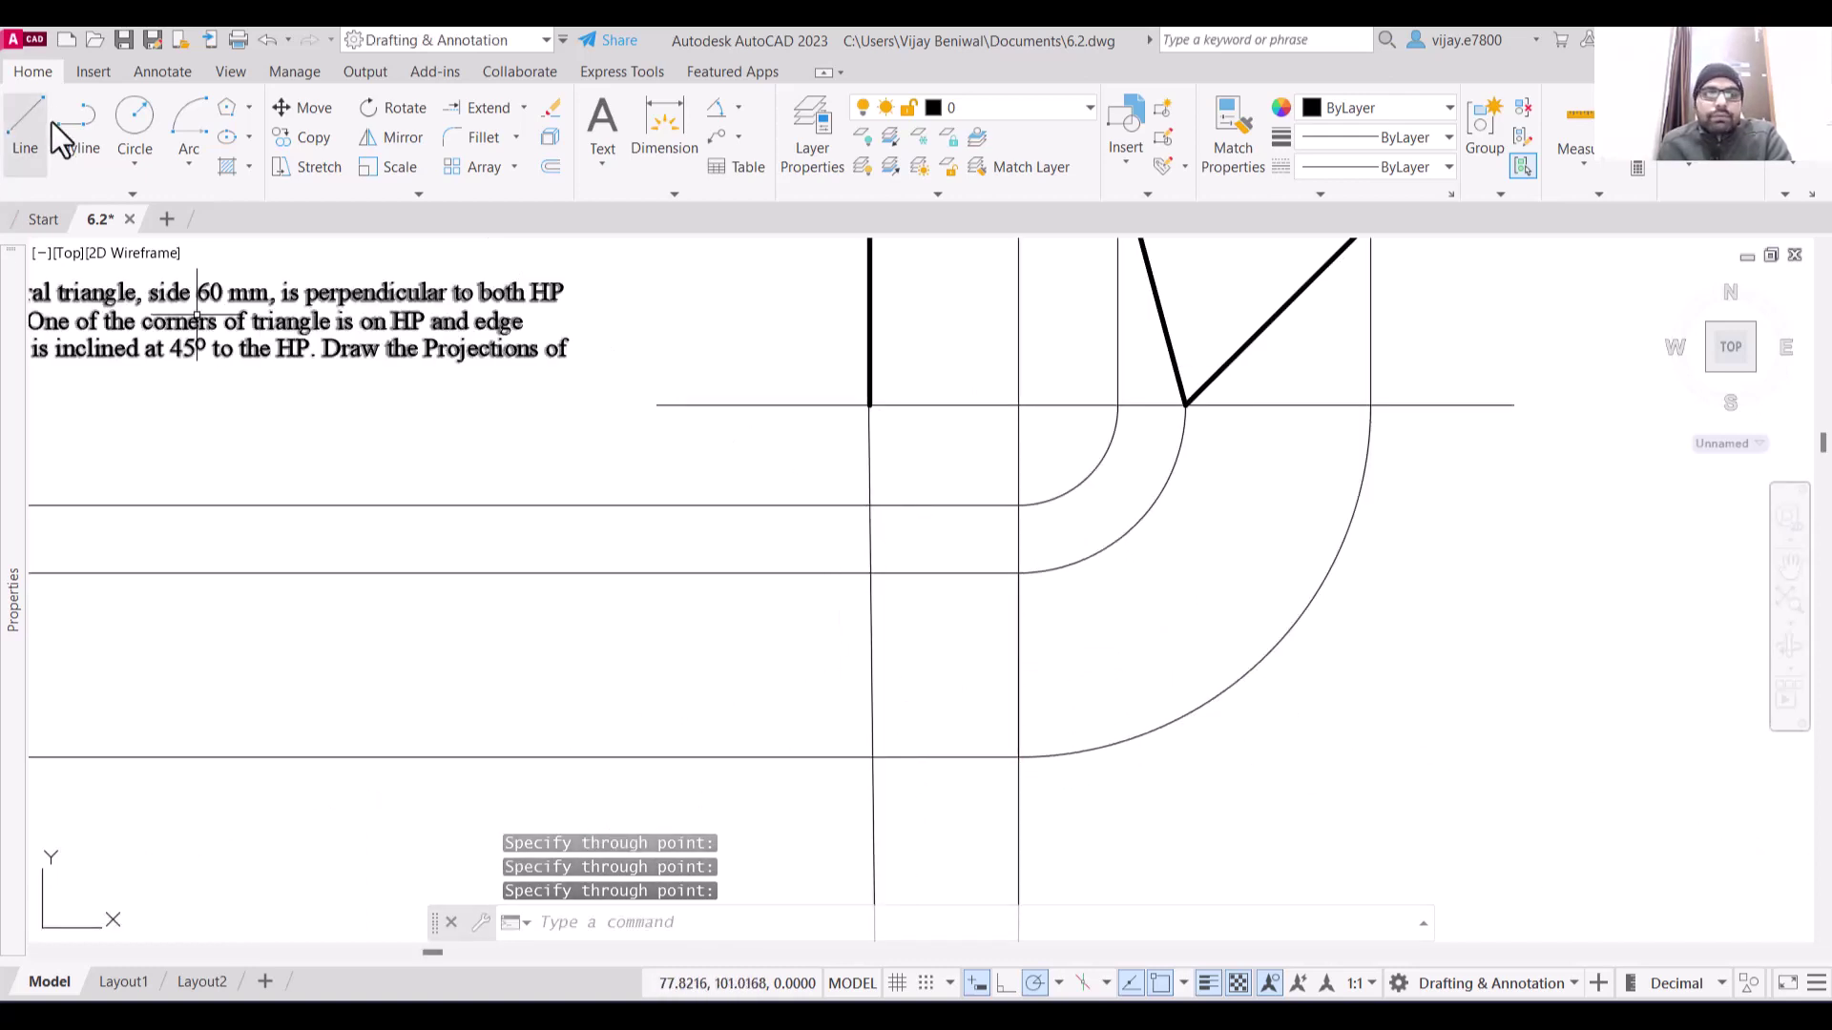
pyautogui.click(19, 119)
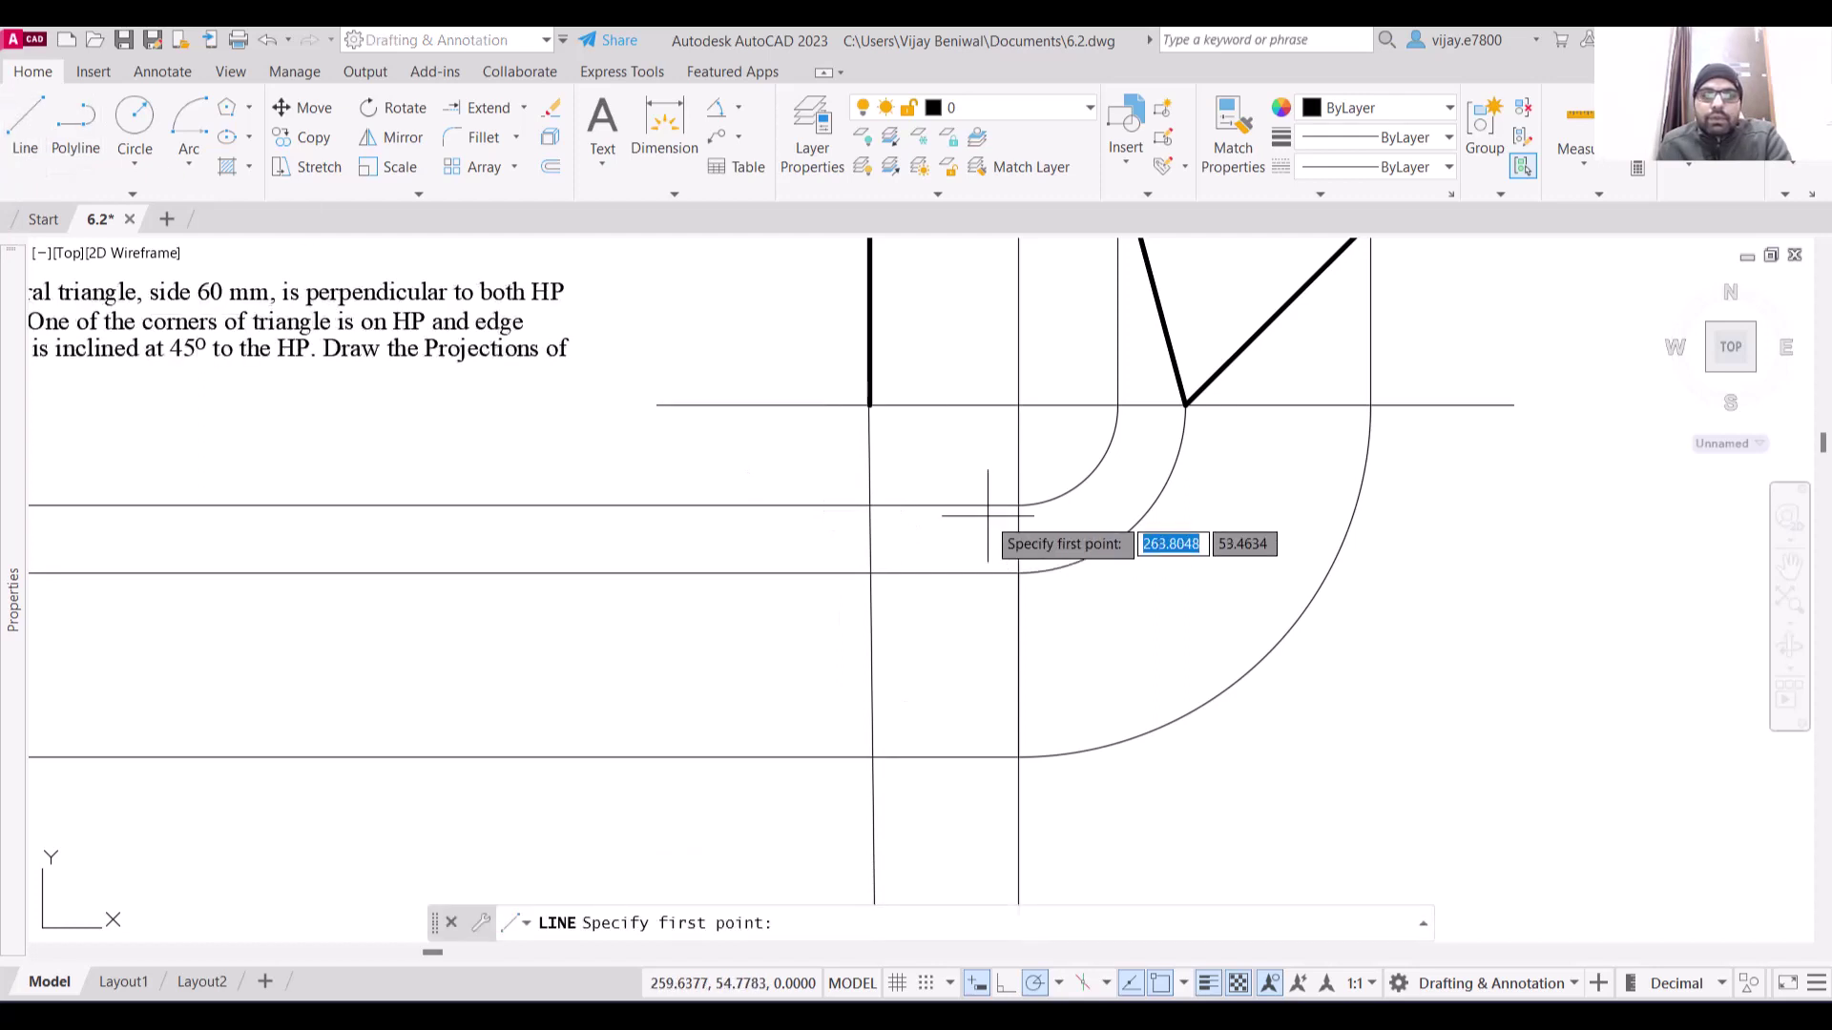
pyautogui.click(868, 506)
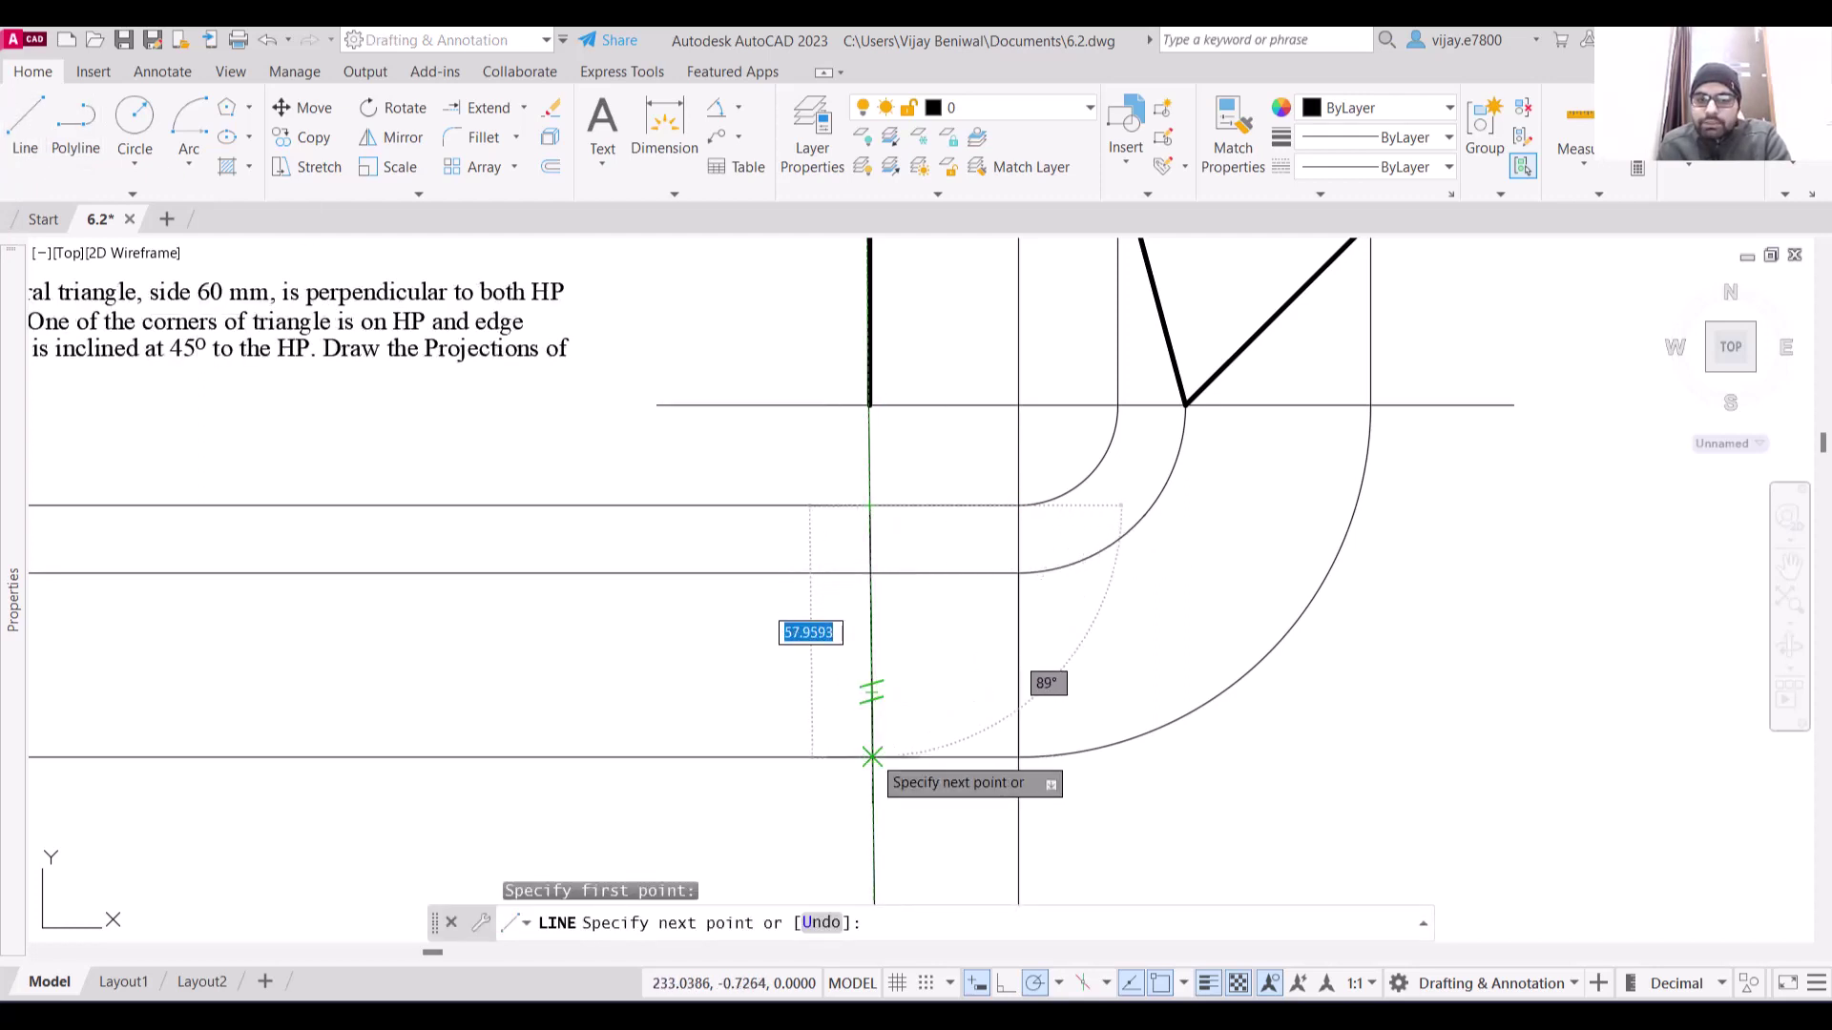
pyautogui.click(871, 756)
pyautogui.rightClick(817, 658)
pyautogui.click(821, 660)
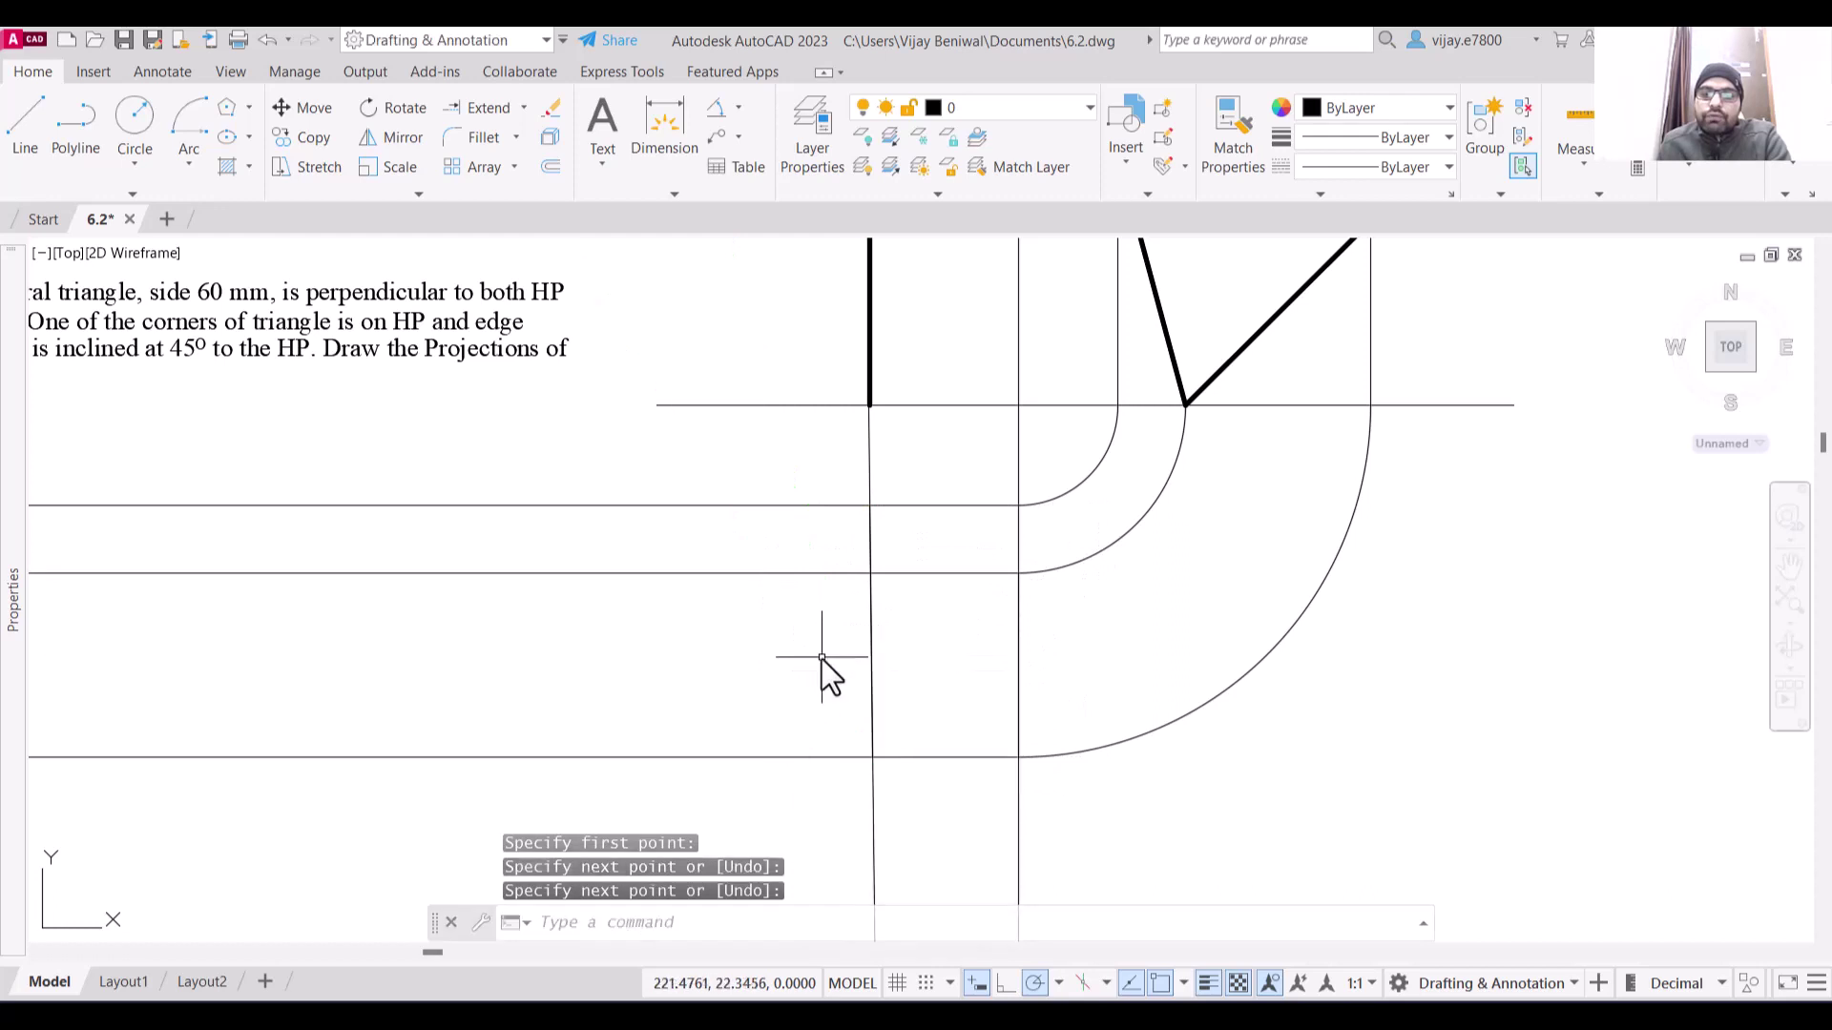
# Set the lineweight of the new top view line to 0.40 mm
pyautogui.click(872, 630)
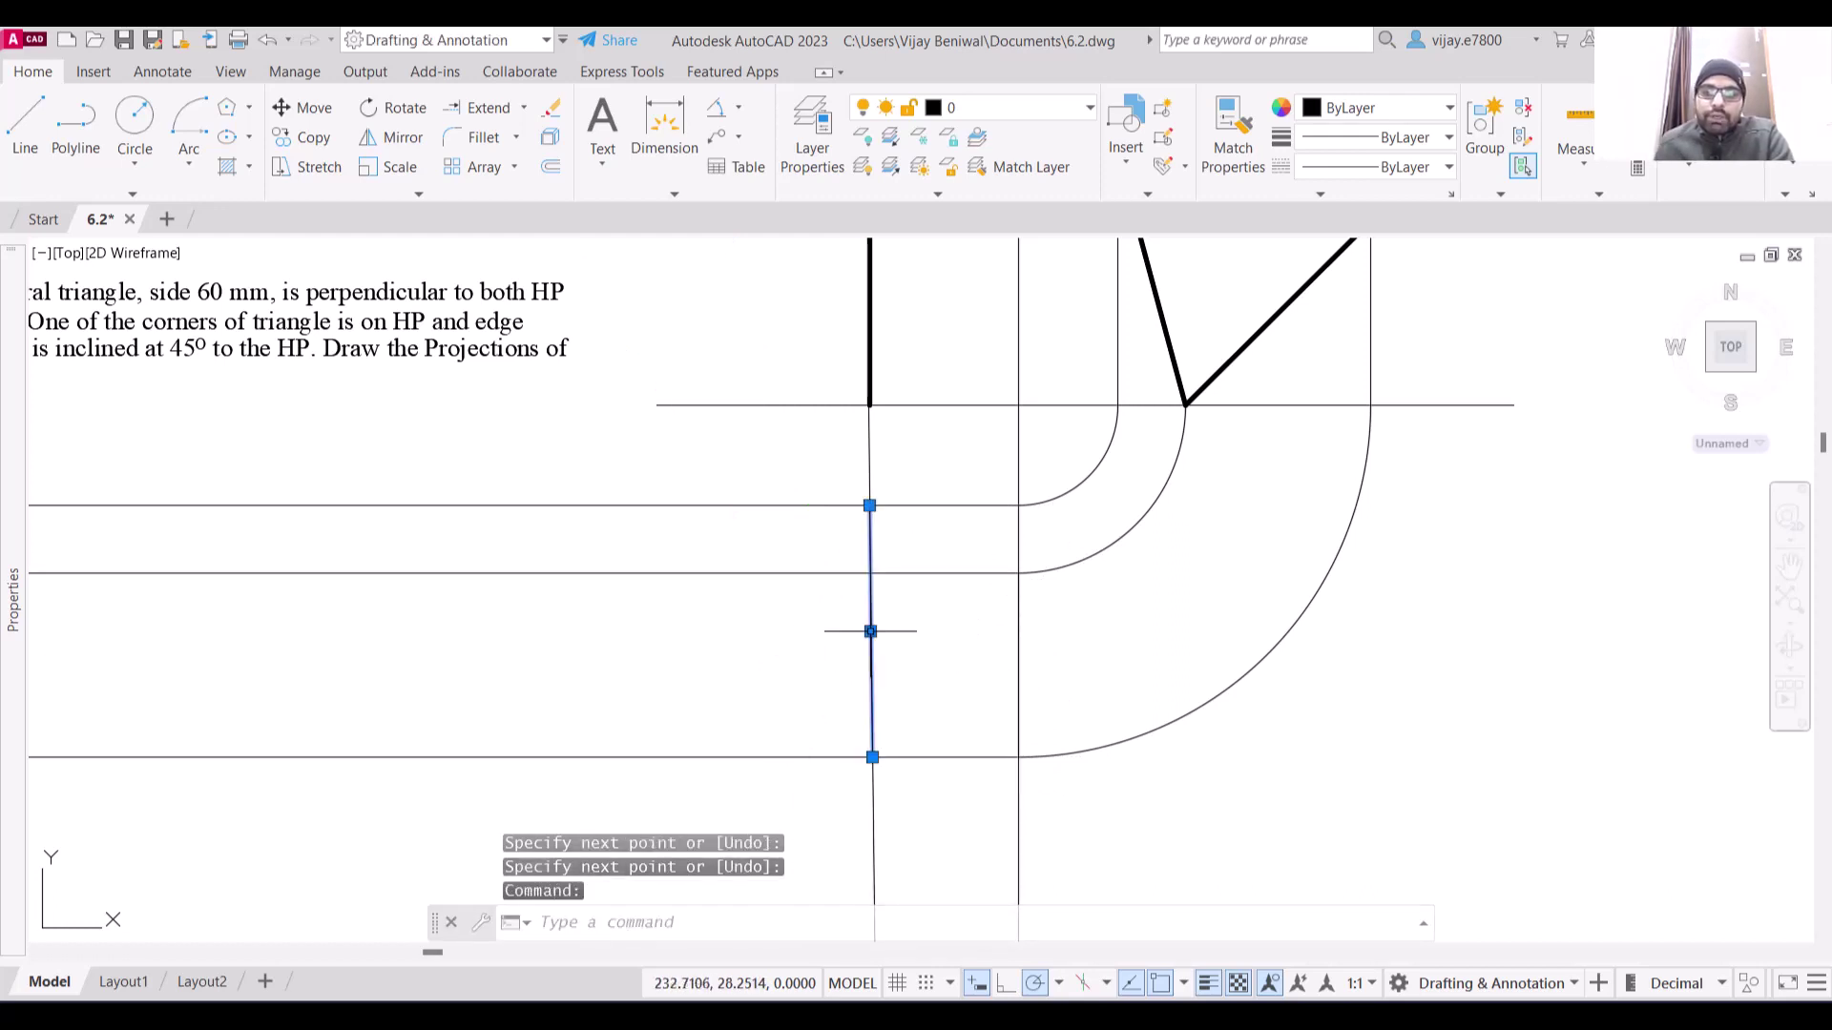
pyautogui.click(1423, 141)
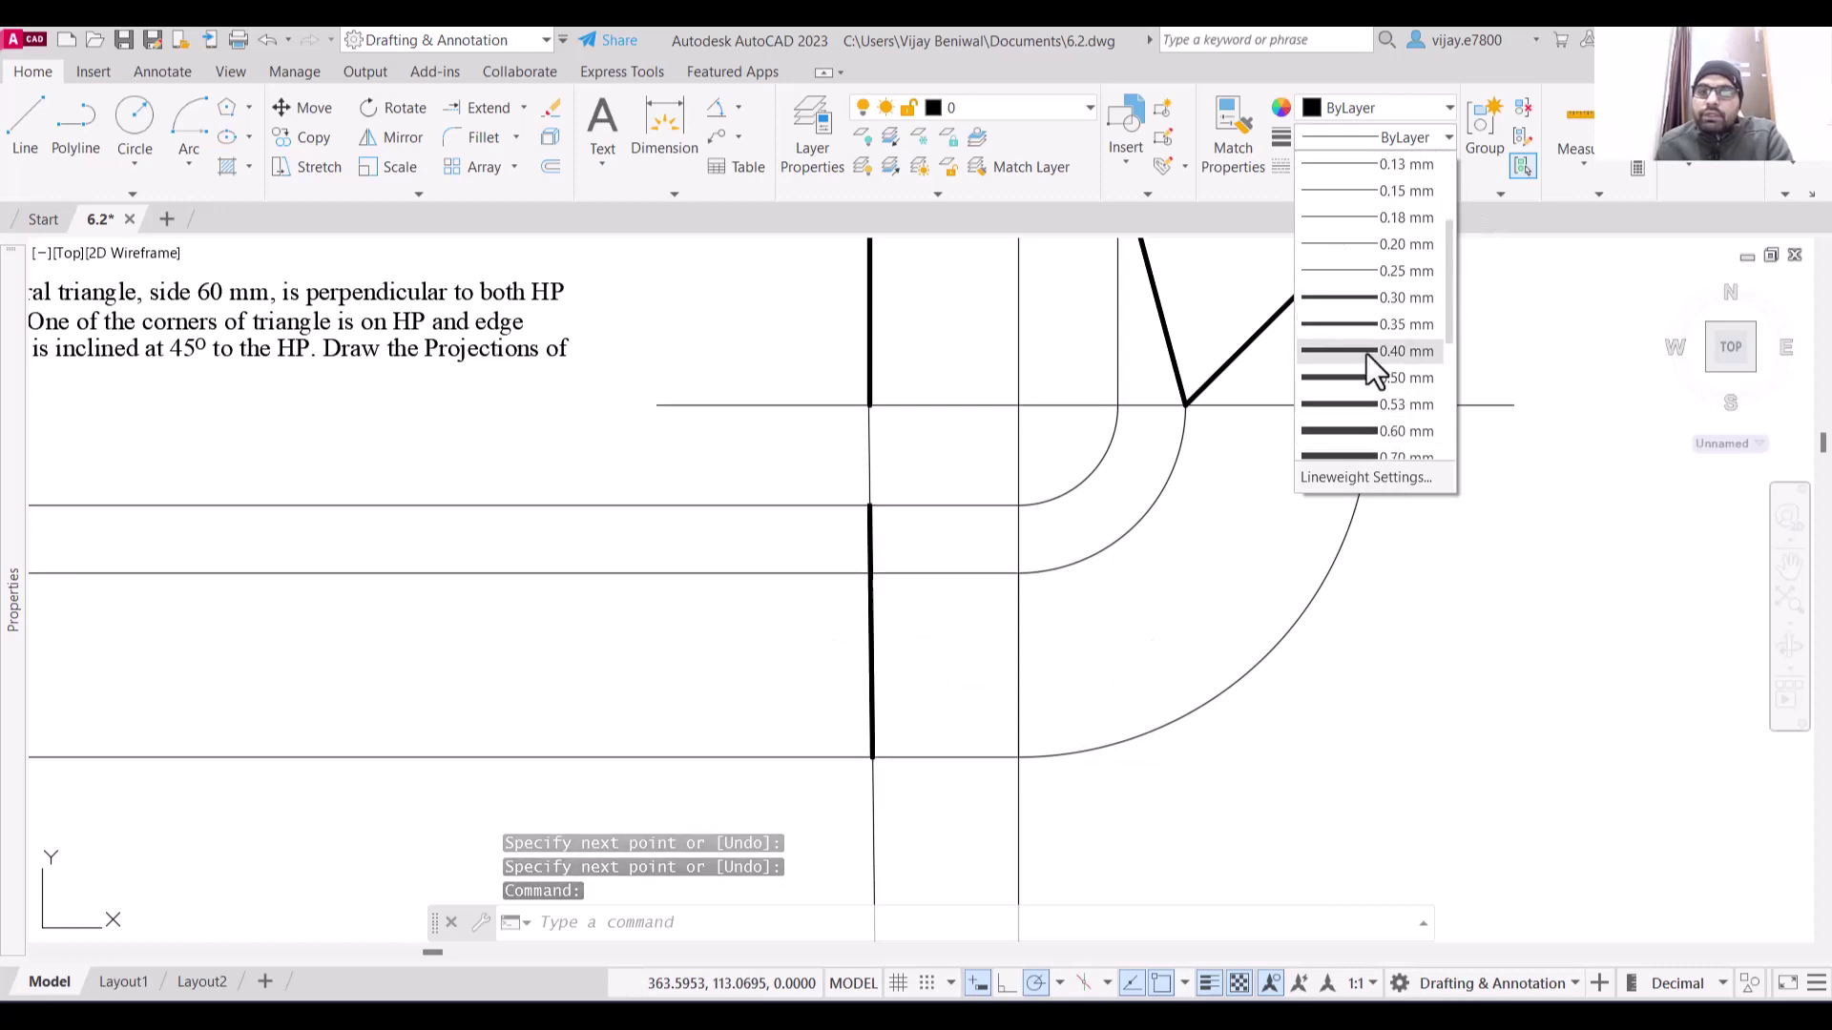
pyautogui.click(1366, 353)
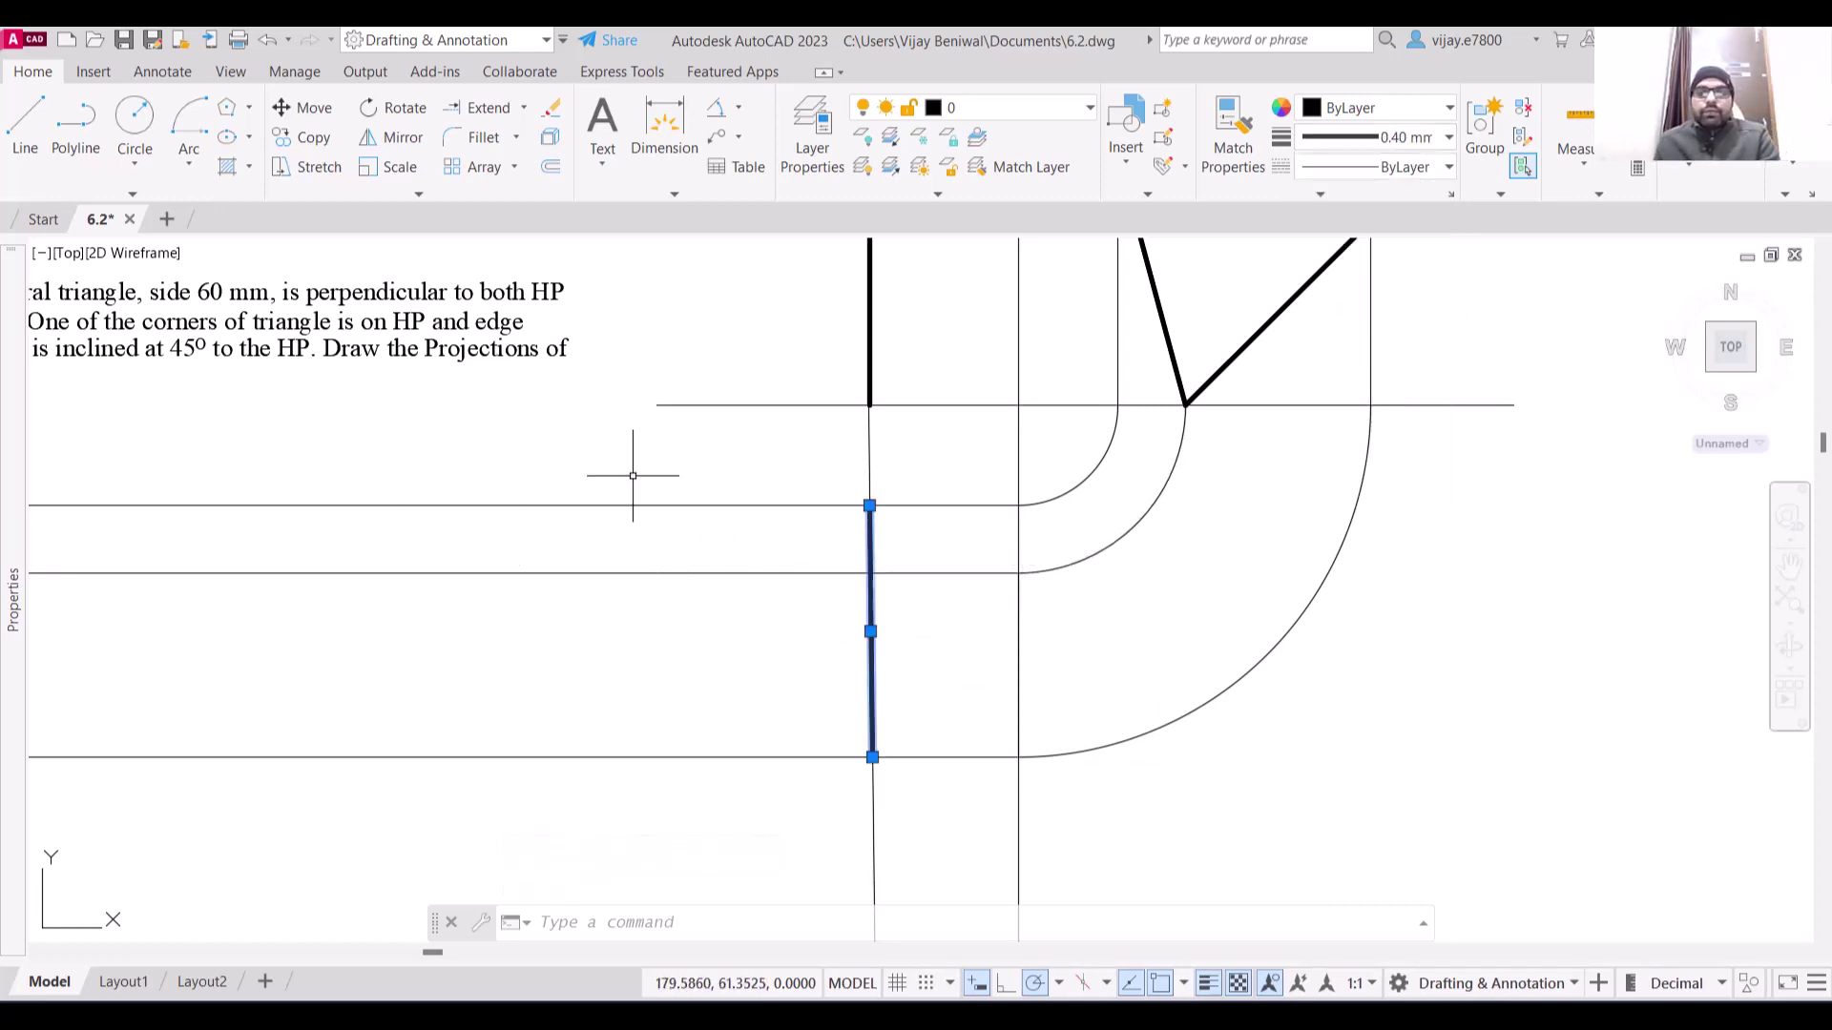
pyautogui.press('Escape')
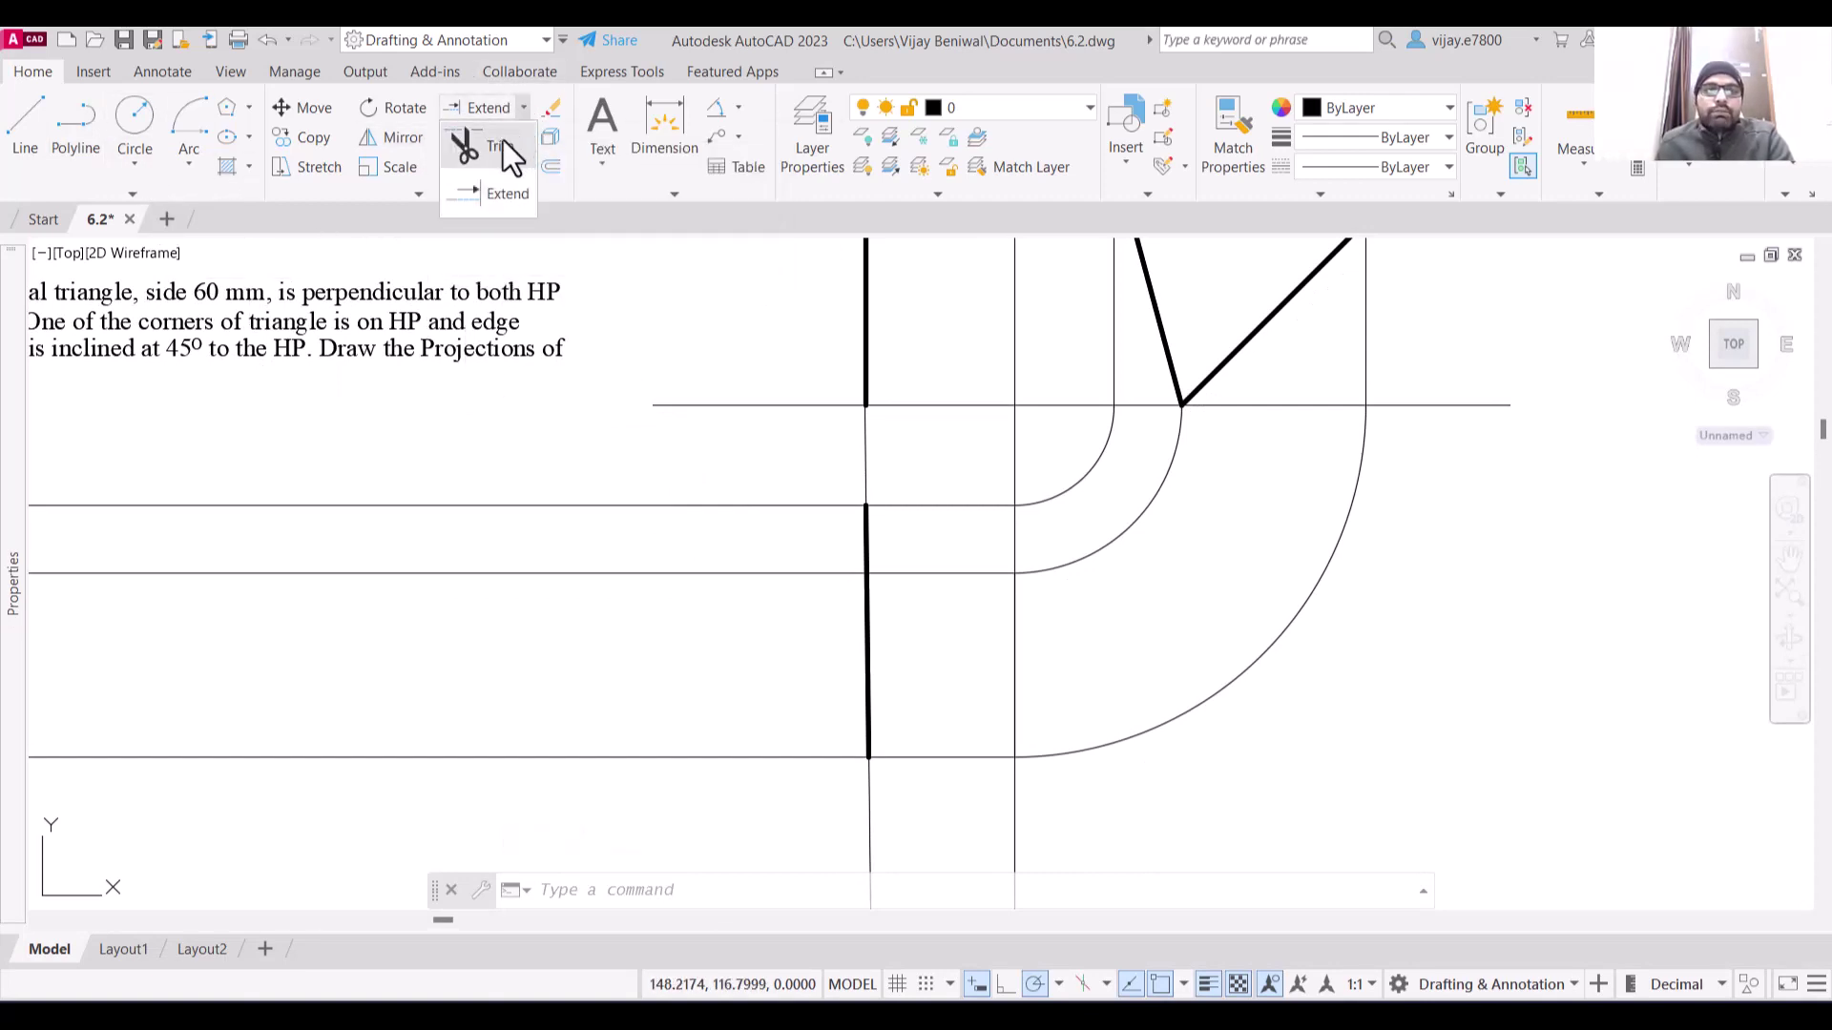
# Trim the three horizontal rays left of the top view line and the vertical lines extending below the lowest projector
pyautogui.click(502, 145)
pyautogui.moveTo(531, 438)
pyautogui.mouseDown()
pyautogui.moveTo(585, 778)
pyautogui.moveTo(495, 785)
pyautogui.mouseUp()
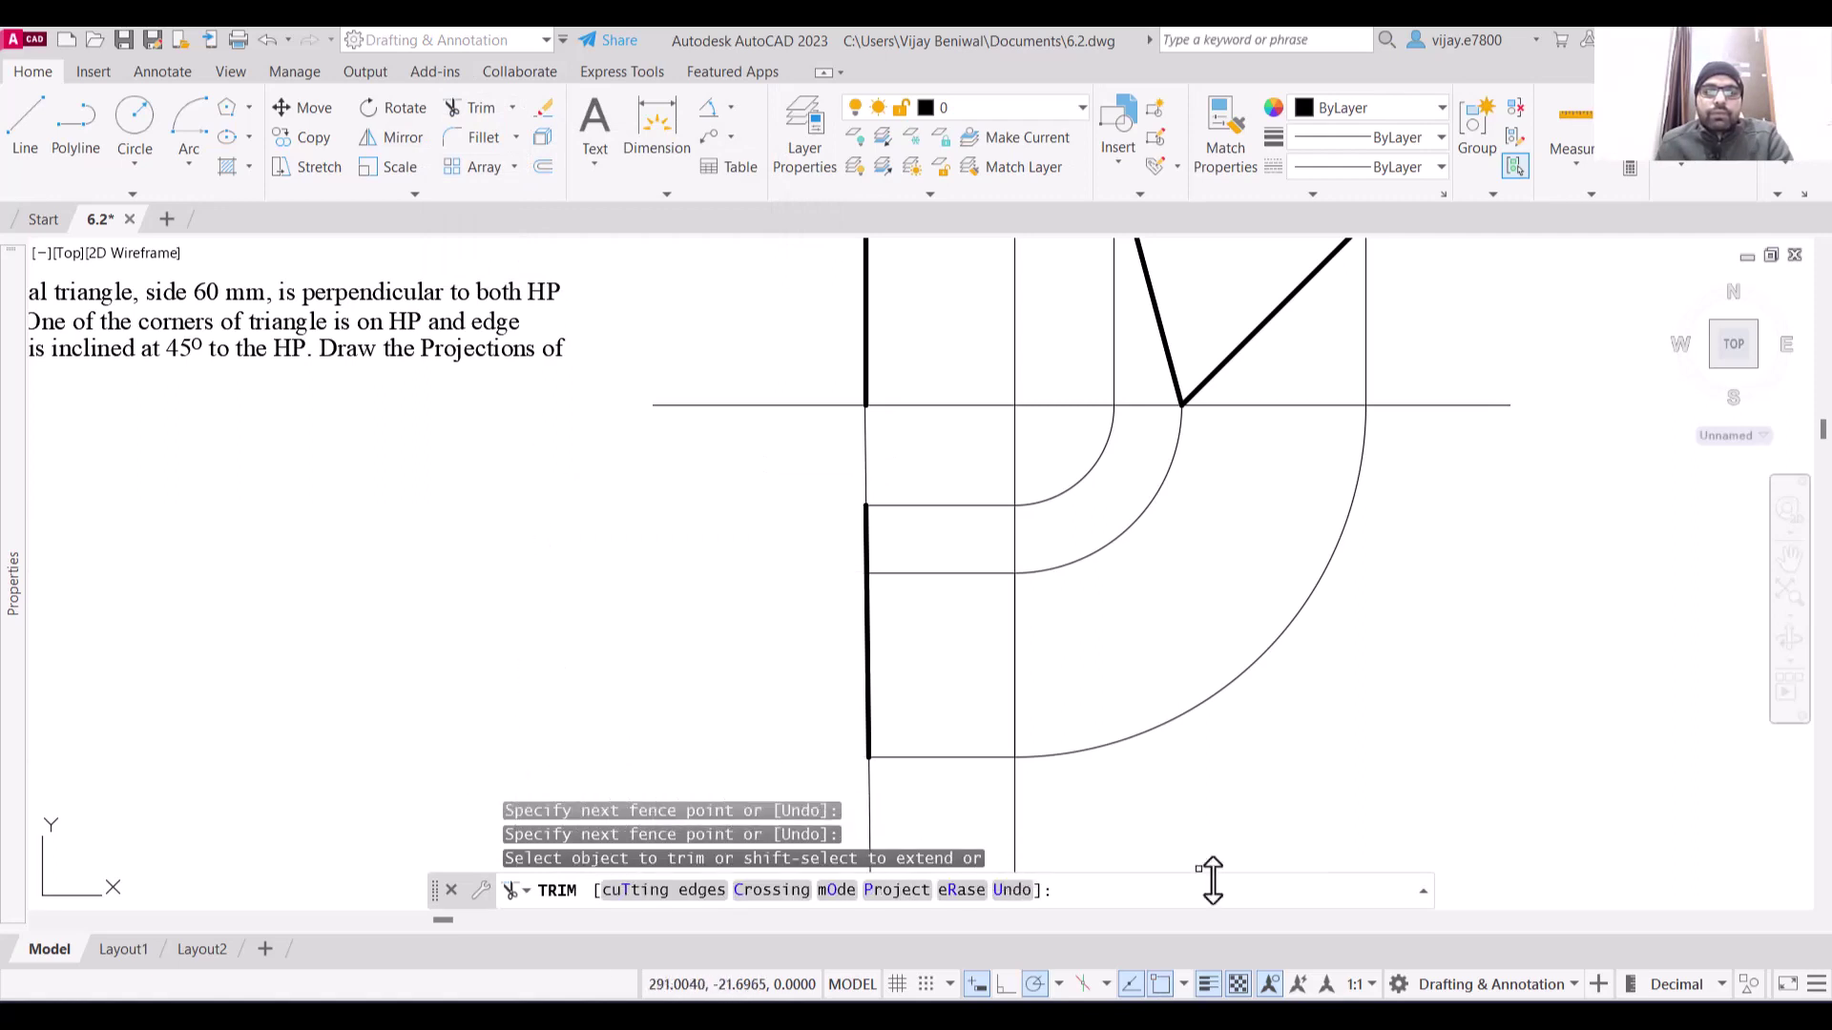
pyautogui.moveTo(1059, 810); pyautogui.dragTo(852, 819)
pyautogui.moveTo(1354, 560); pyautogui.dragTo(1358, 658, button='middle')
pyautogui.scroll(-2, 1355, 639)
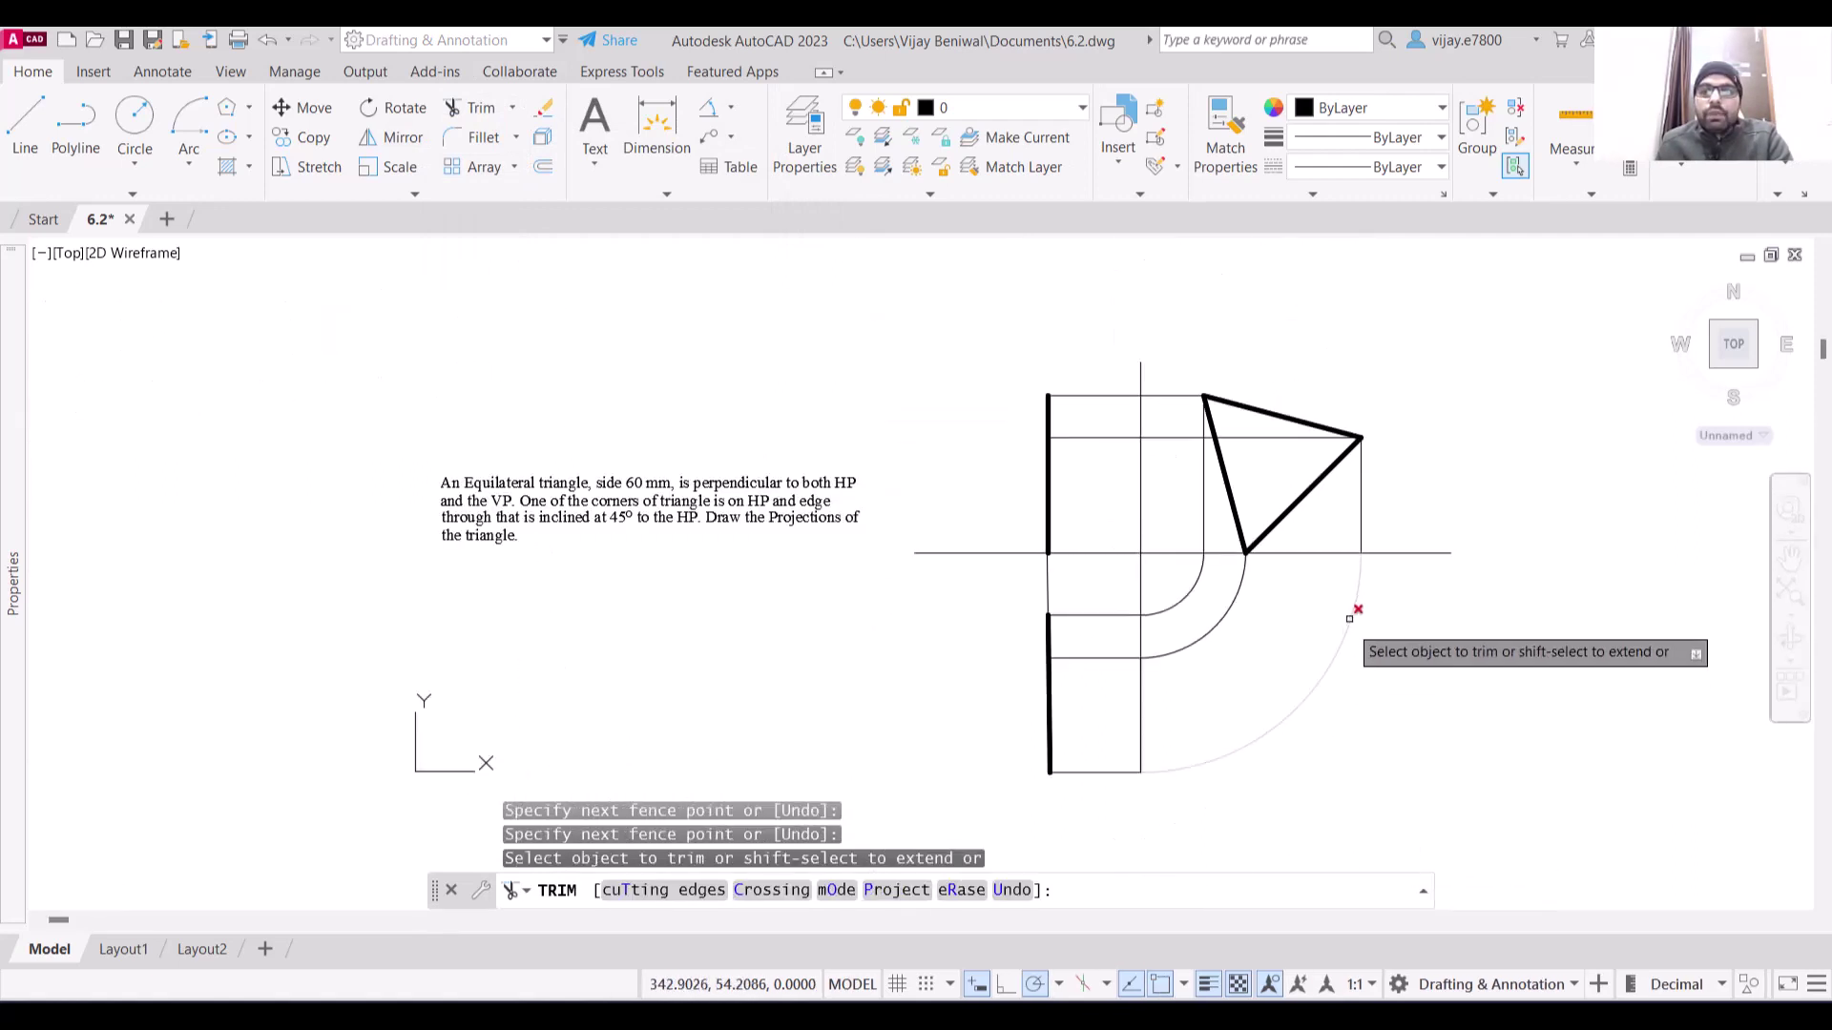
pyautogui.moveTo(1460, 495); pyautogui.dragTo(1435, 495, button='middle')
pyautogui.press('Escape')
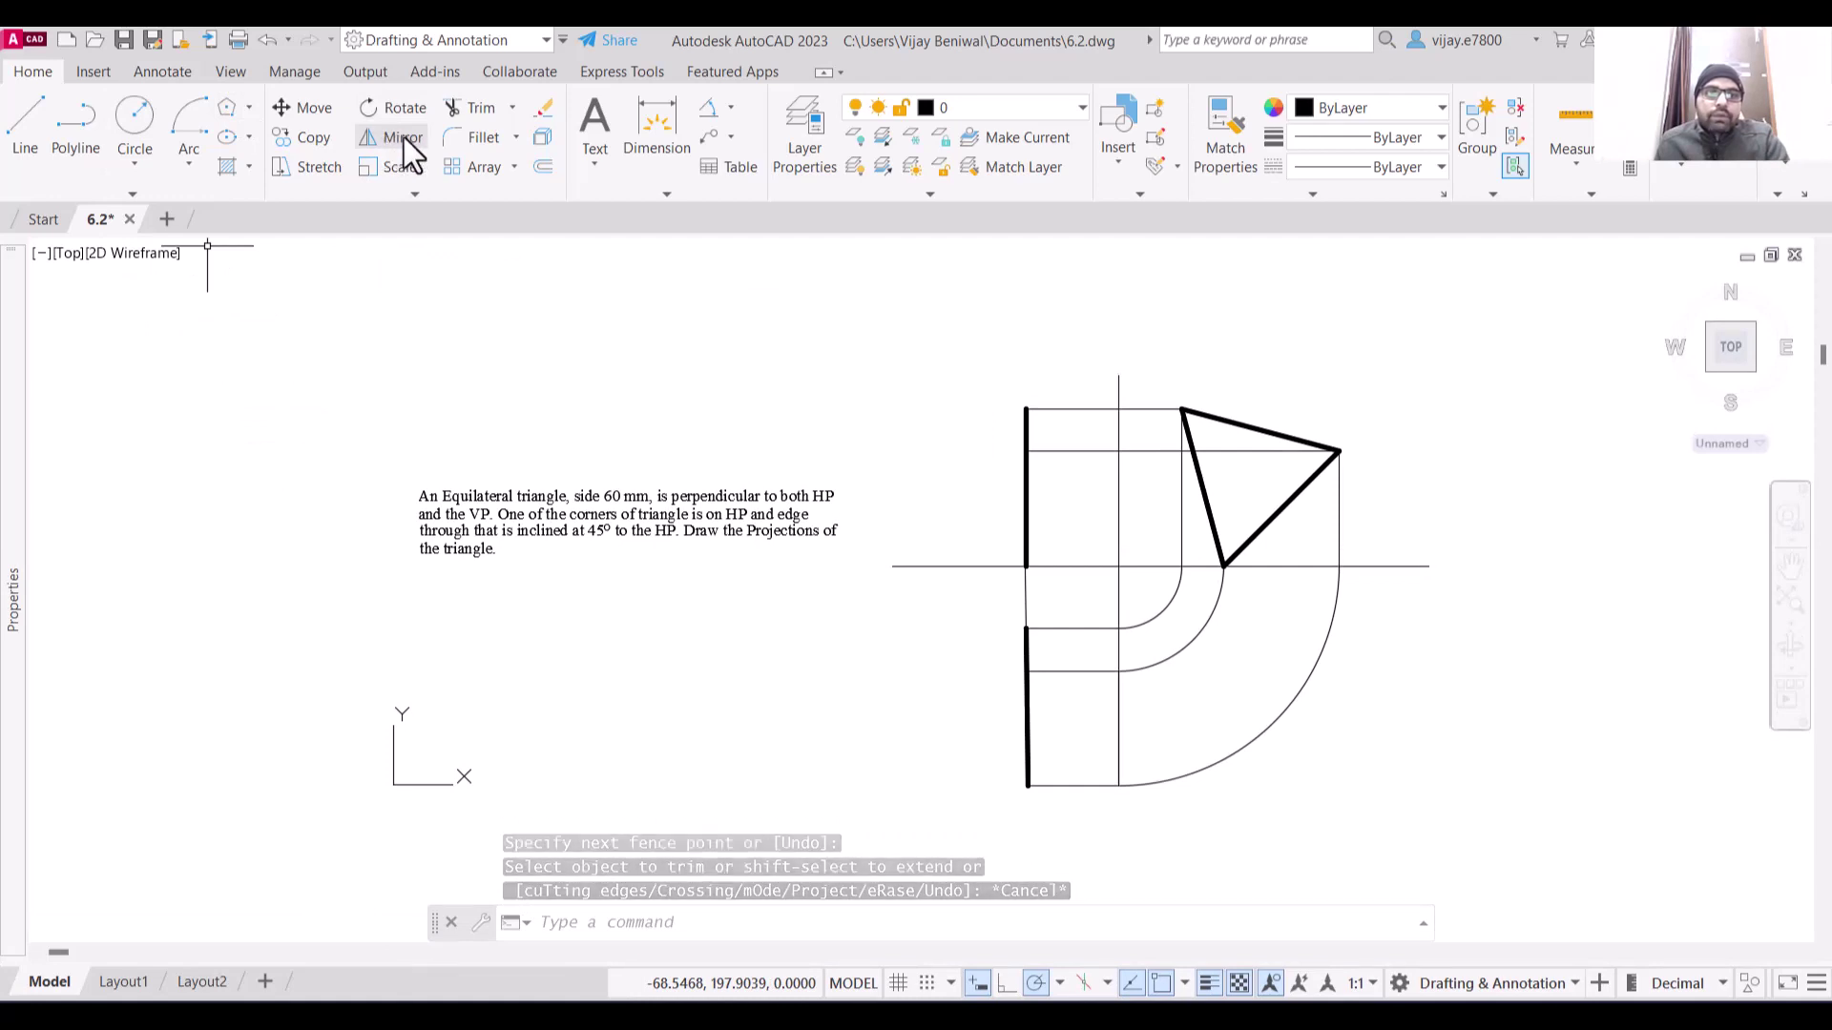
# Add a multiline text label a" with height 4 just below the triangle's bottom corner
pyautogui.write('MTEx')
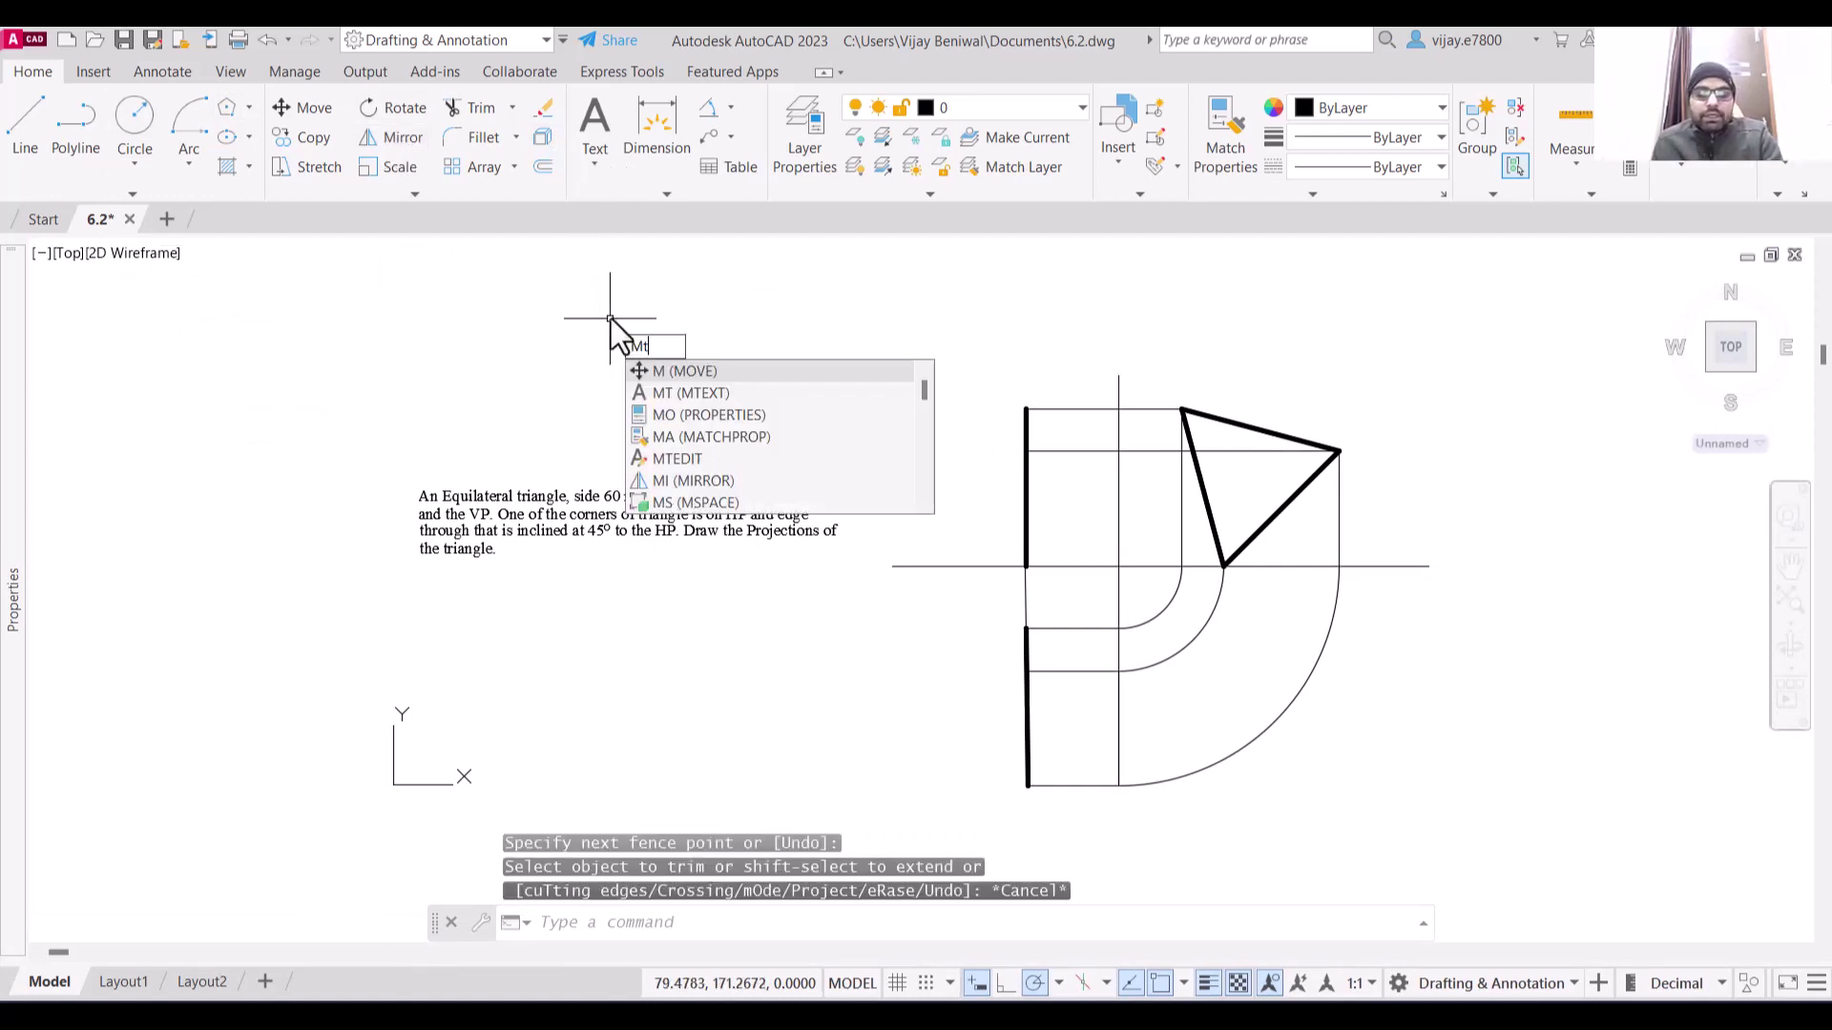
pyautogui.write('t')
pyautogui.press('Return')
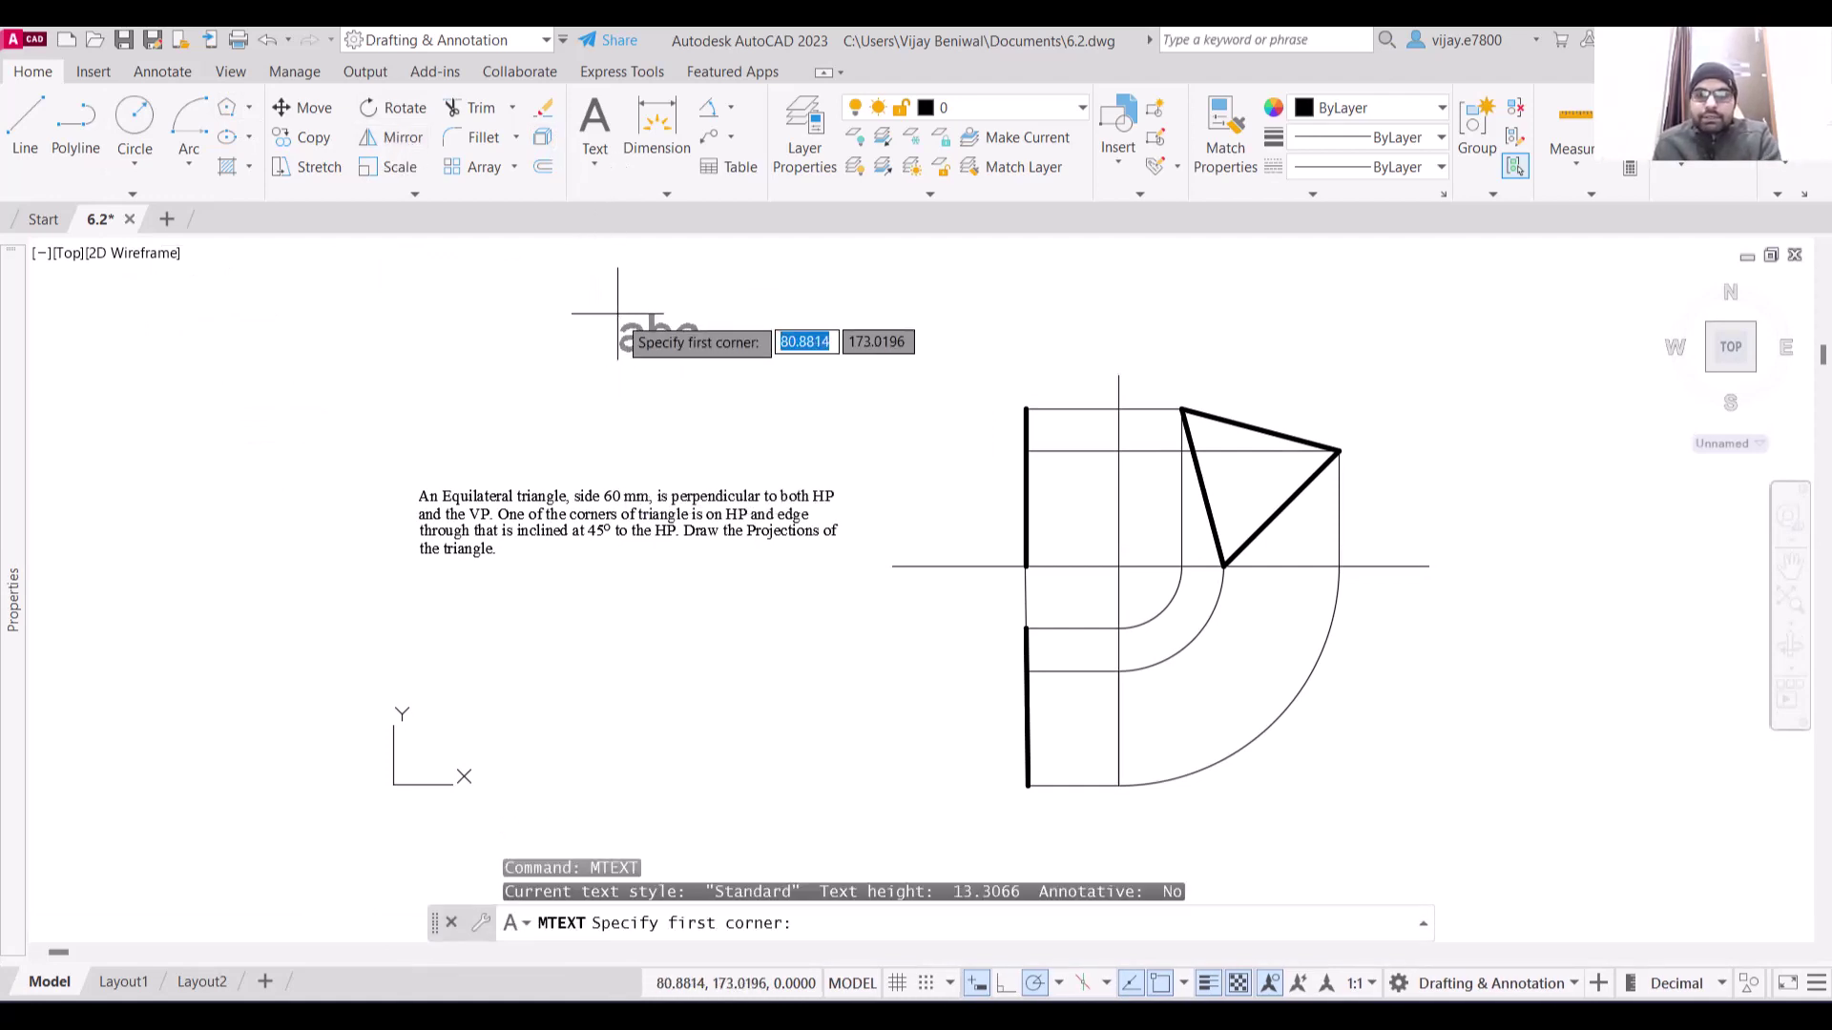
pyautogui.click(1231, 587)
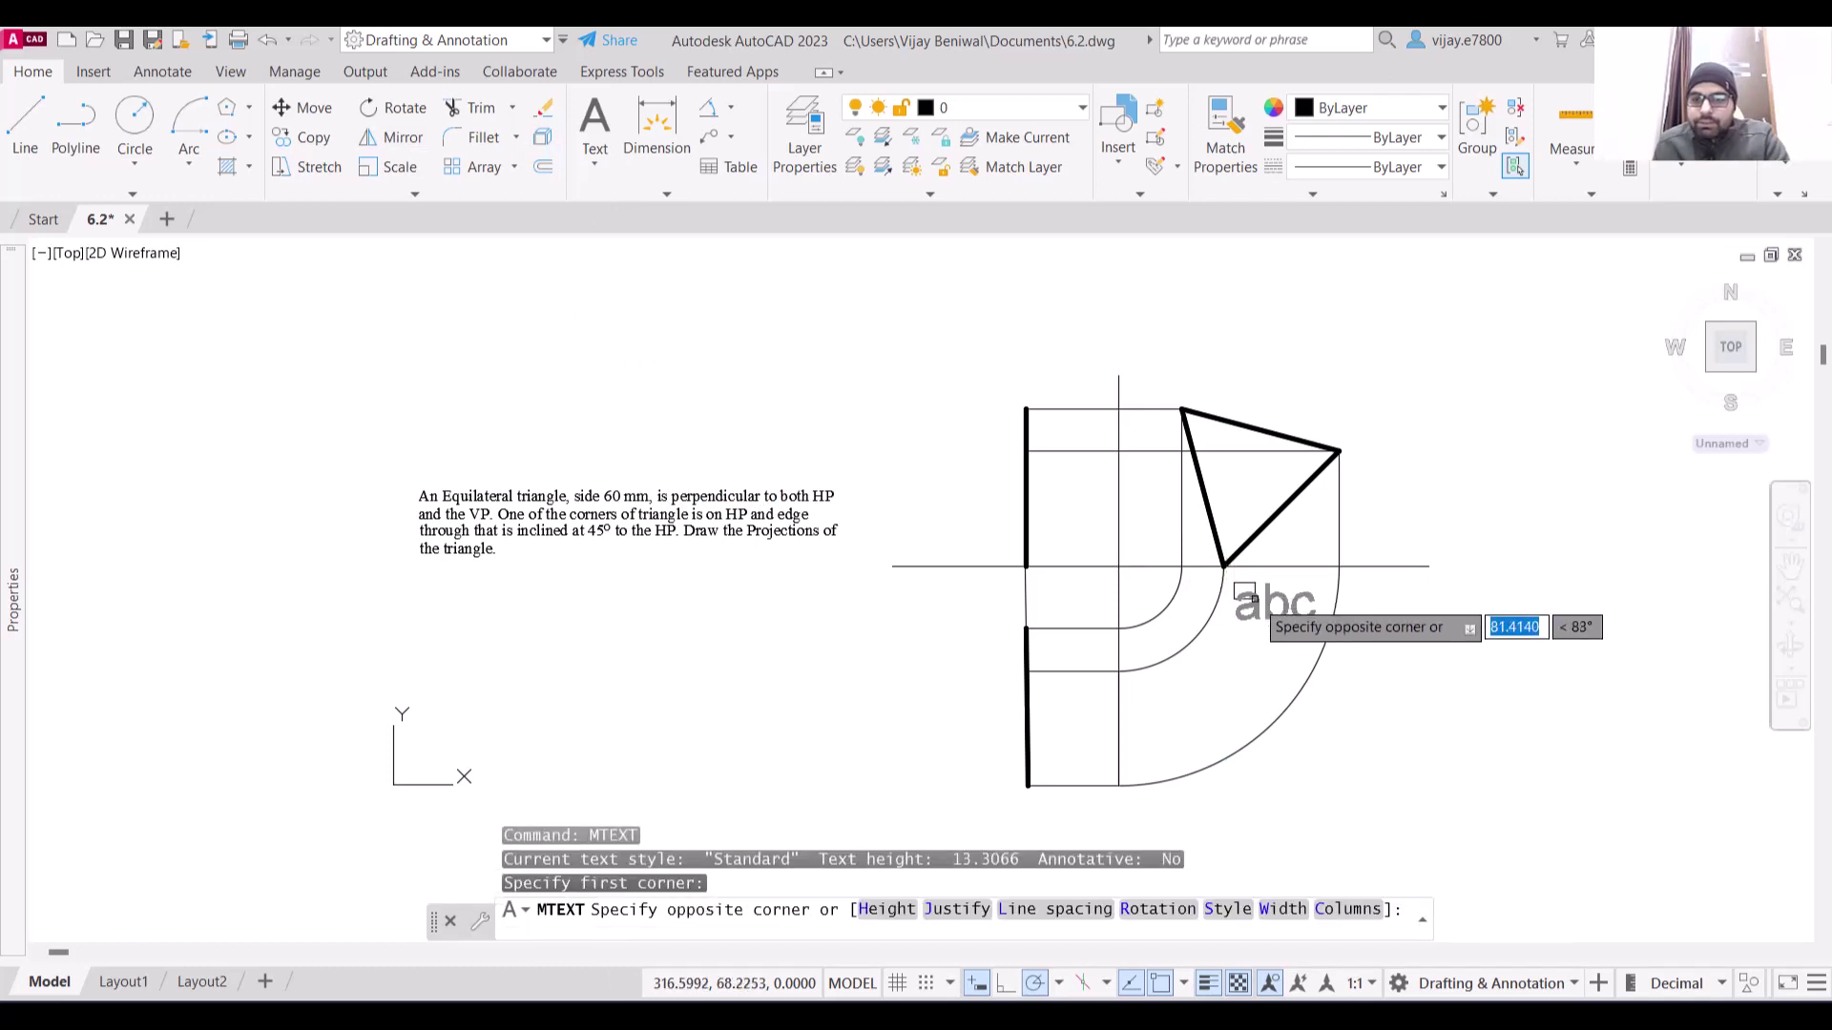
pyautogui.click(1269, 616)
pyautogui.write("a''")
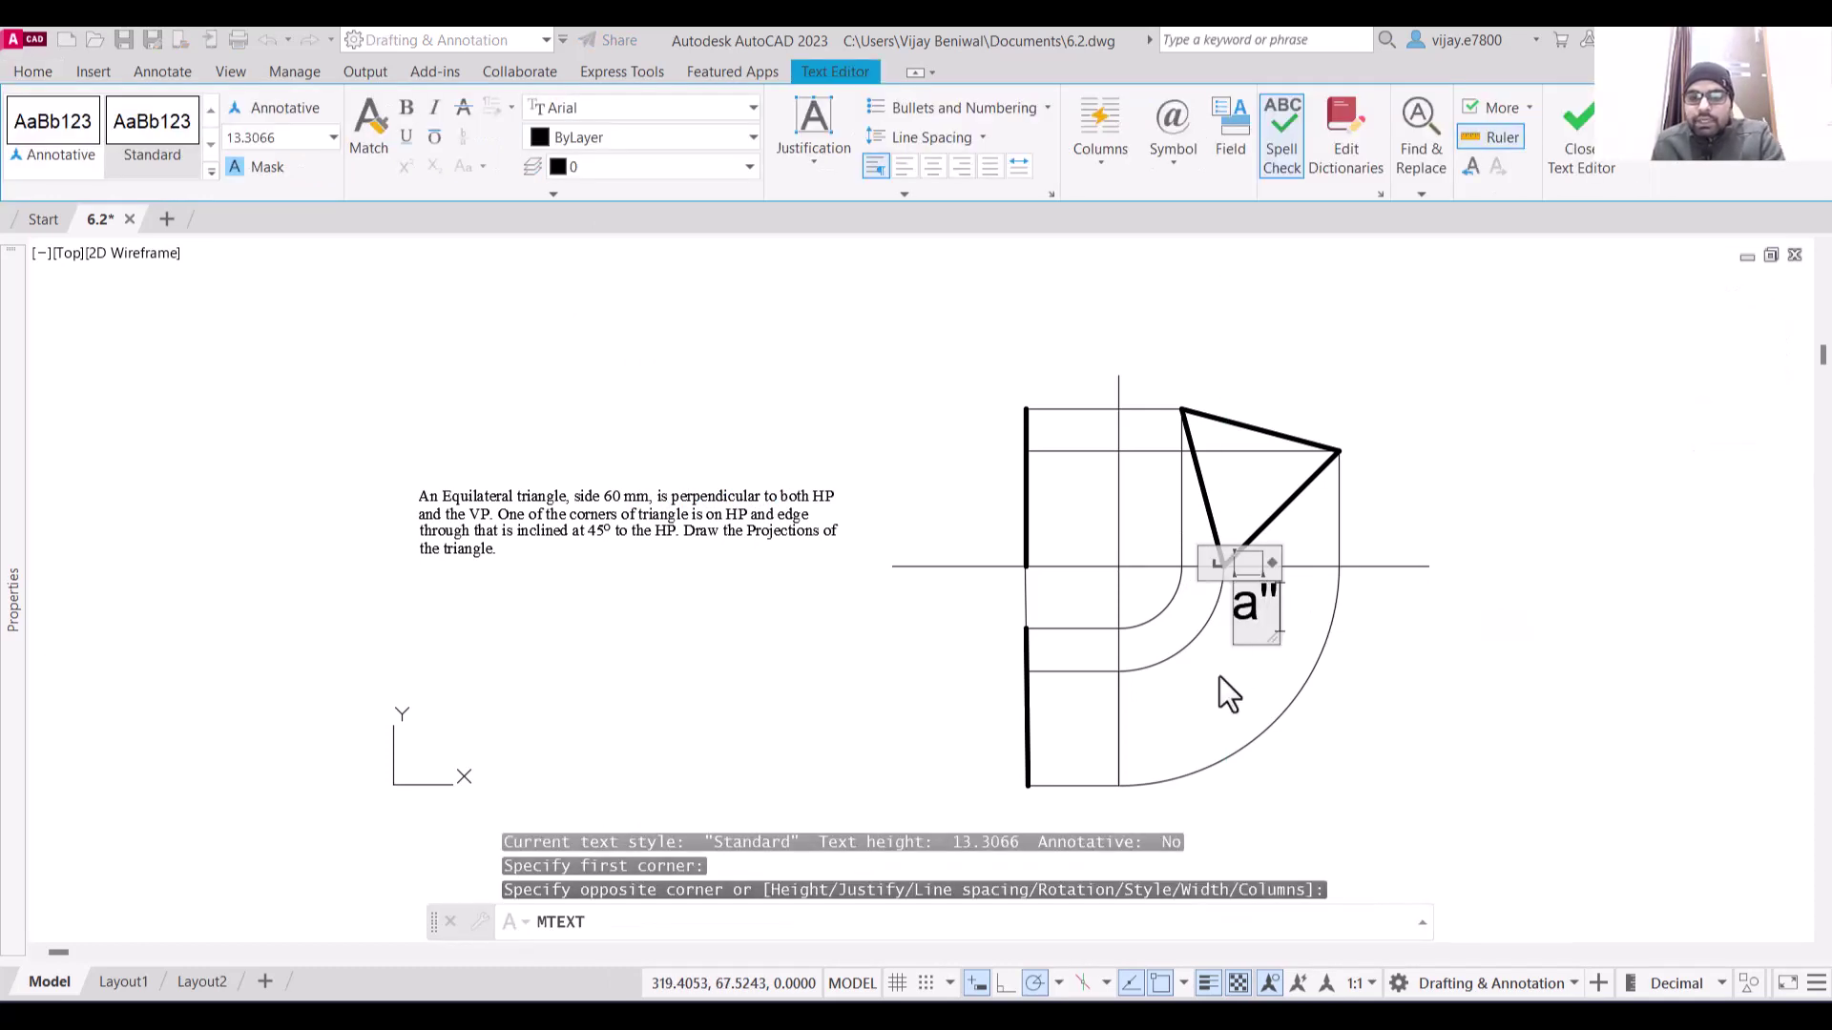
pyautogui.doubleClick(1276, 610)
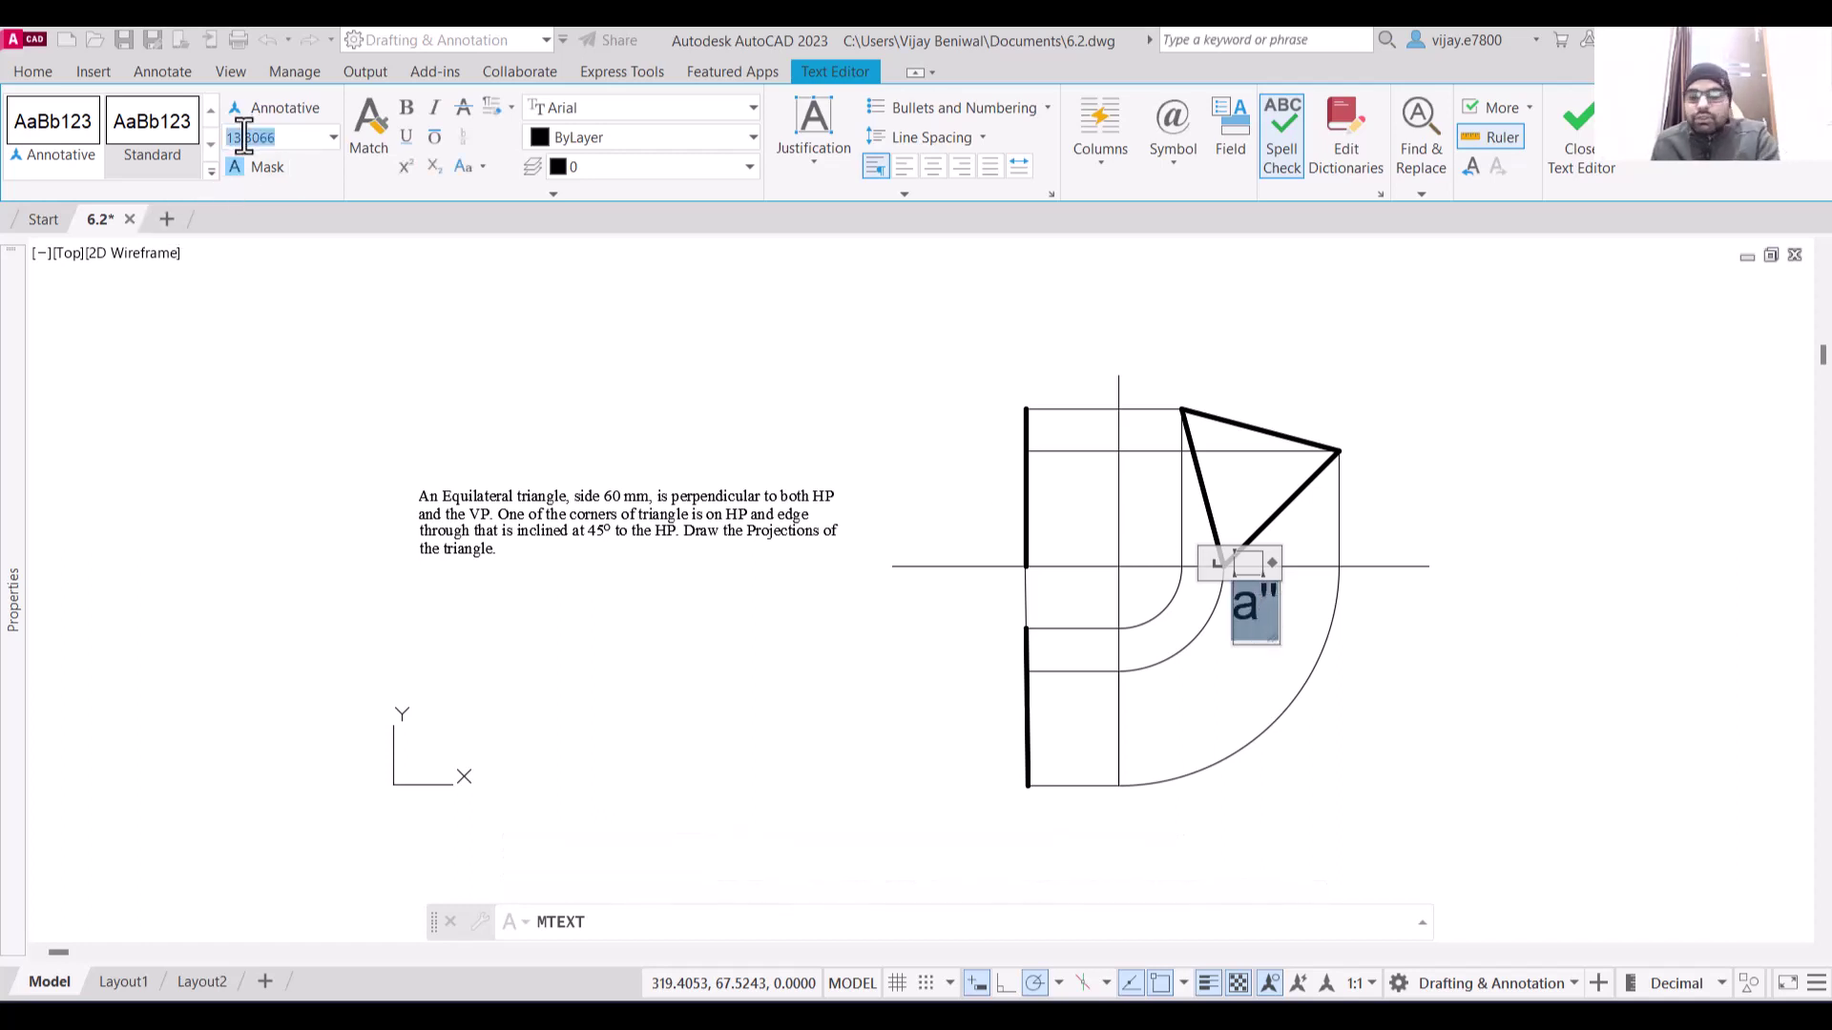
pyautogui.click(1521, 673)
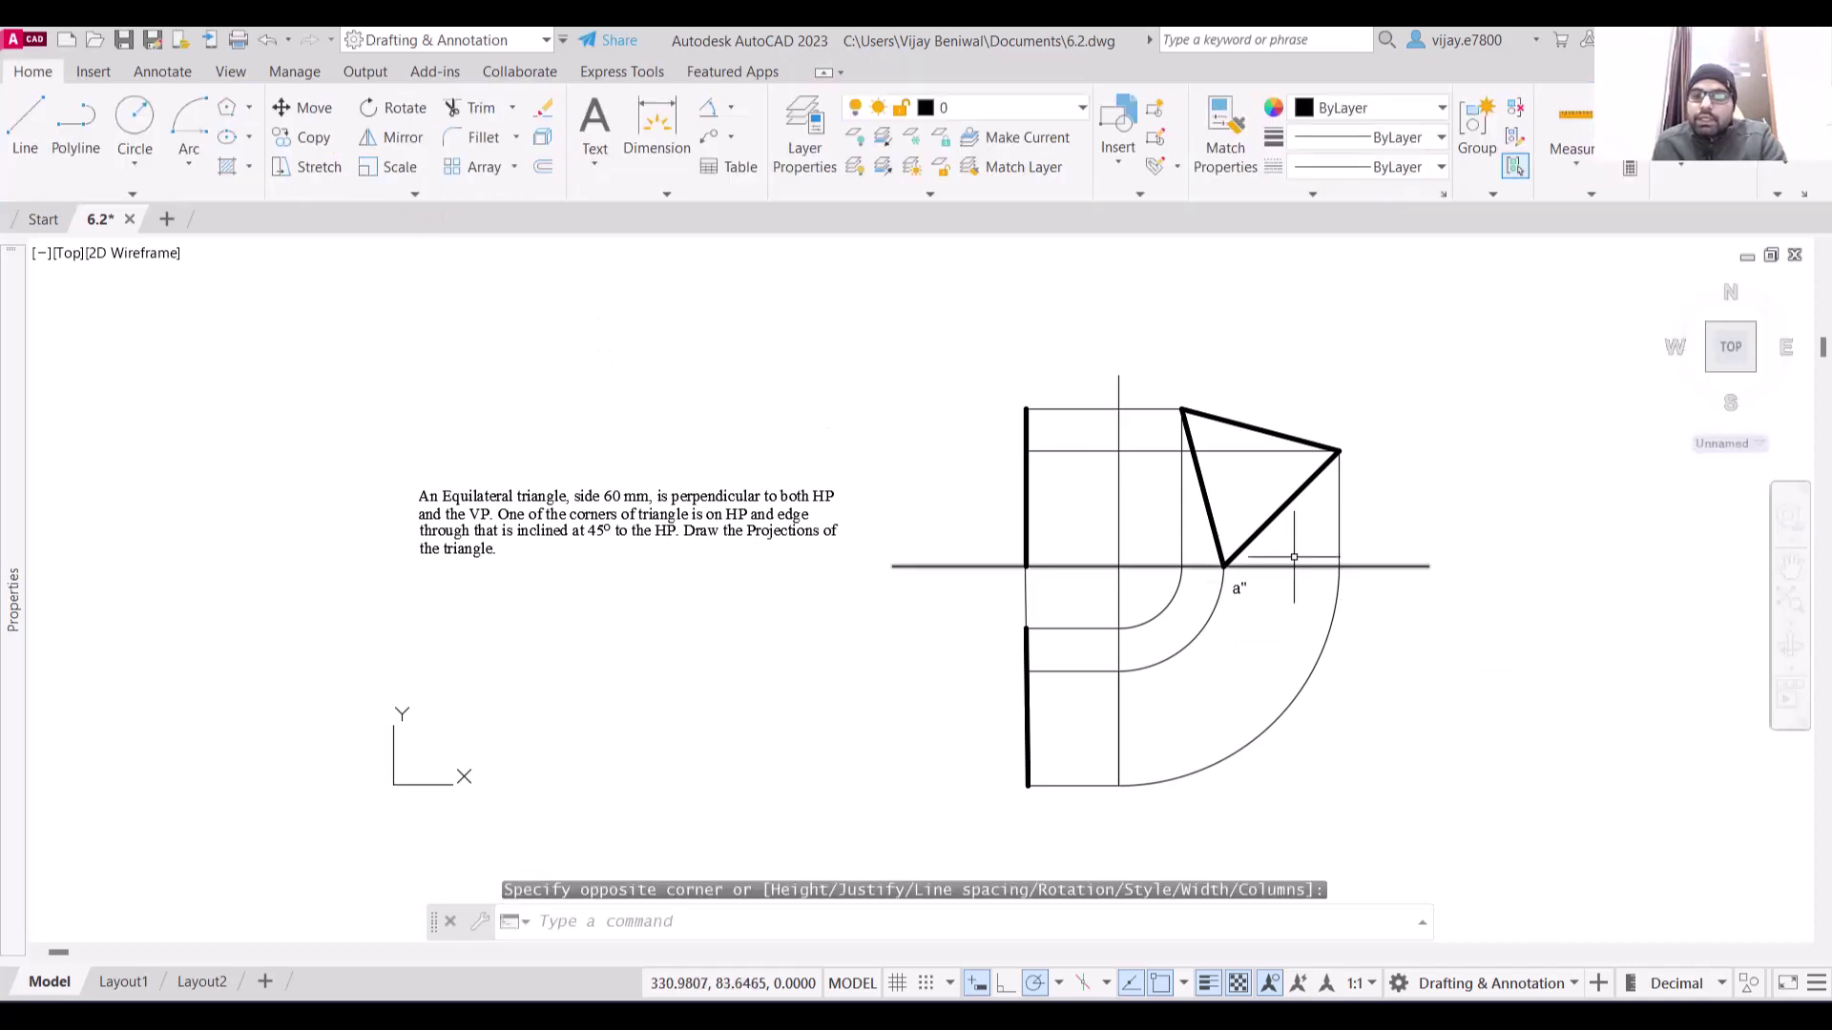
# Copy the a" label and paste it beside the triangle's right corner and above its top corner
pyautogui.click(1238, 586)
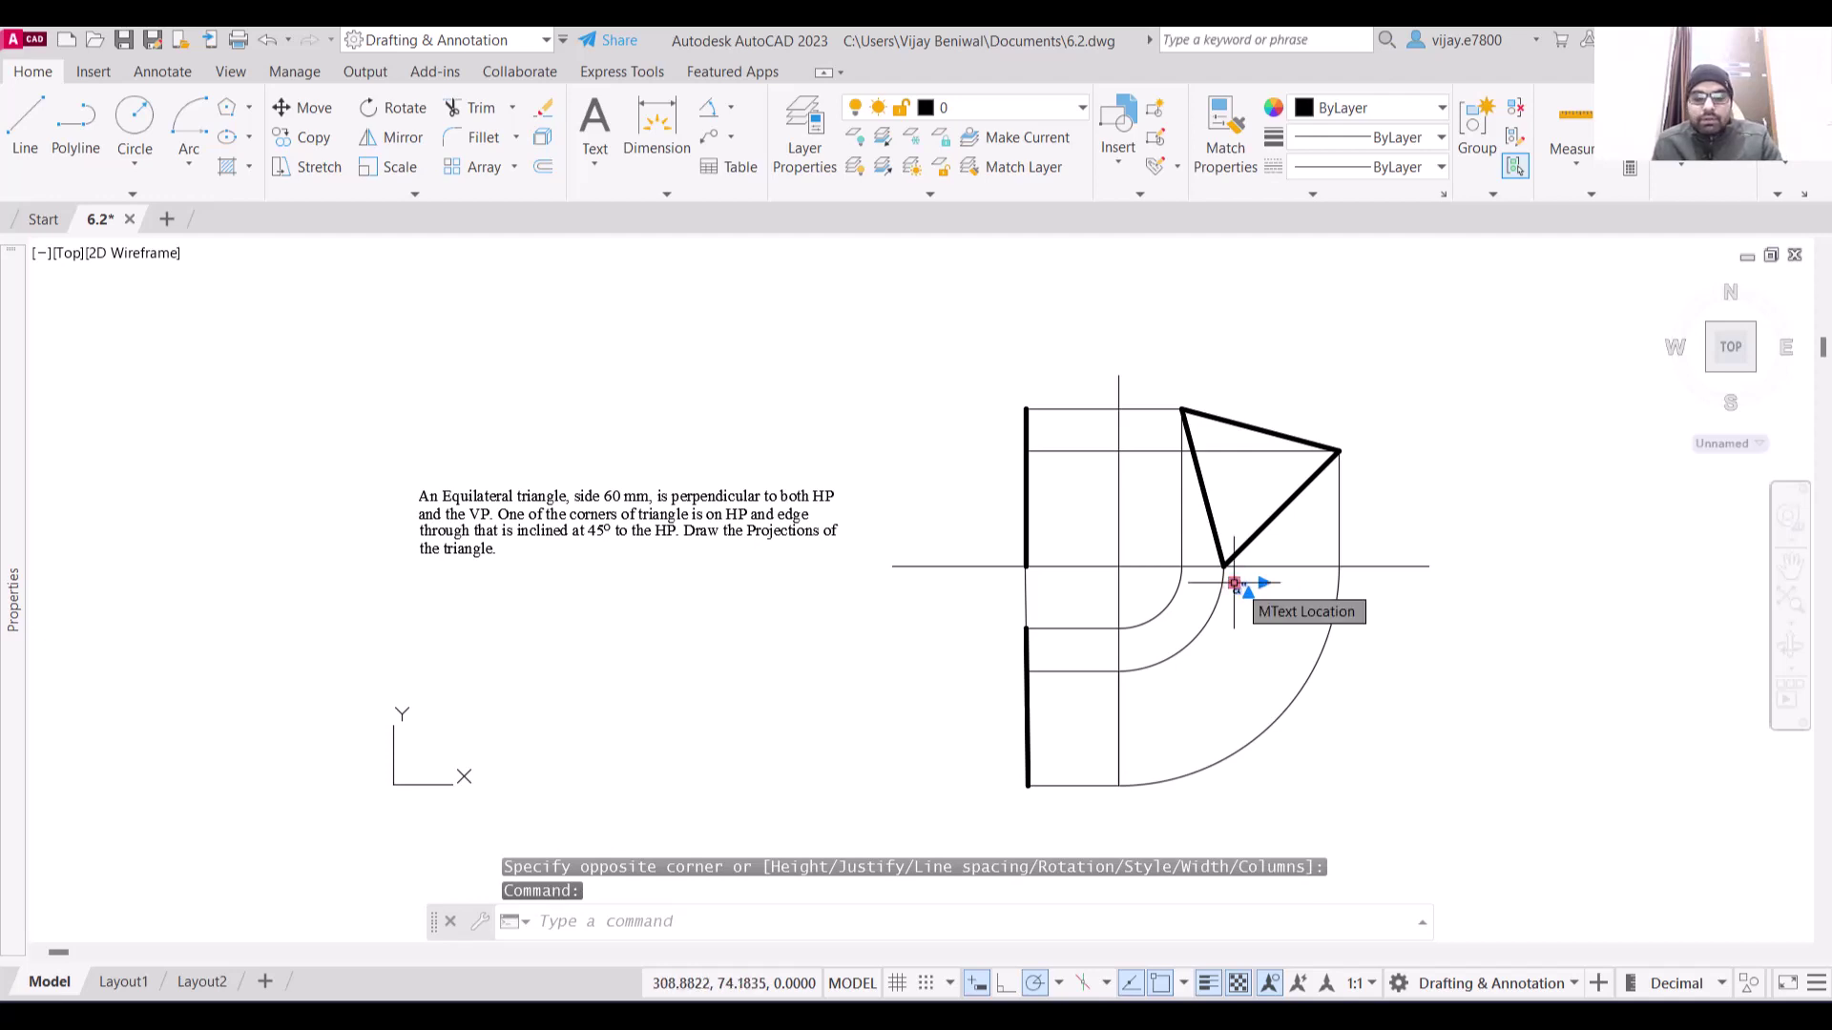
pyautogui.hotkey('ctrl', 'c')
pyautogui.hotkey('ctrl', 'v')
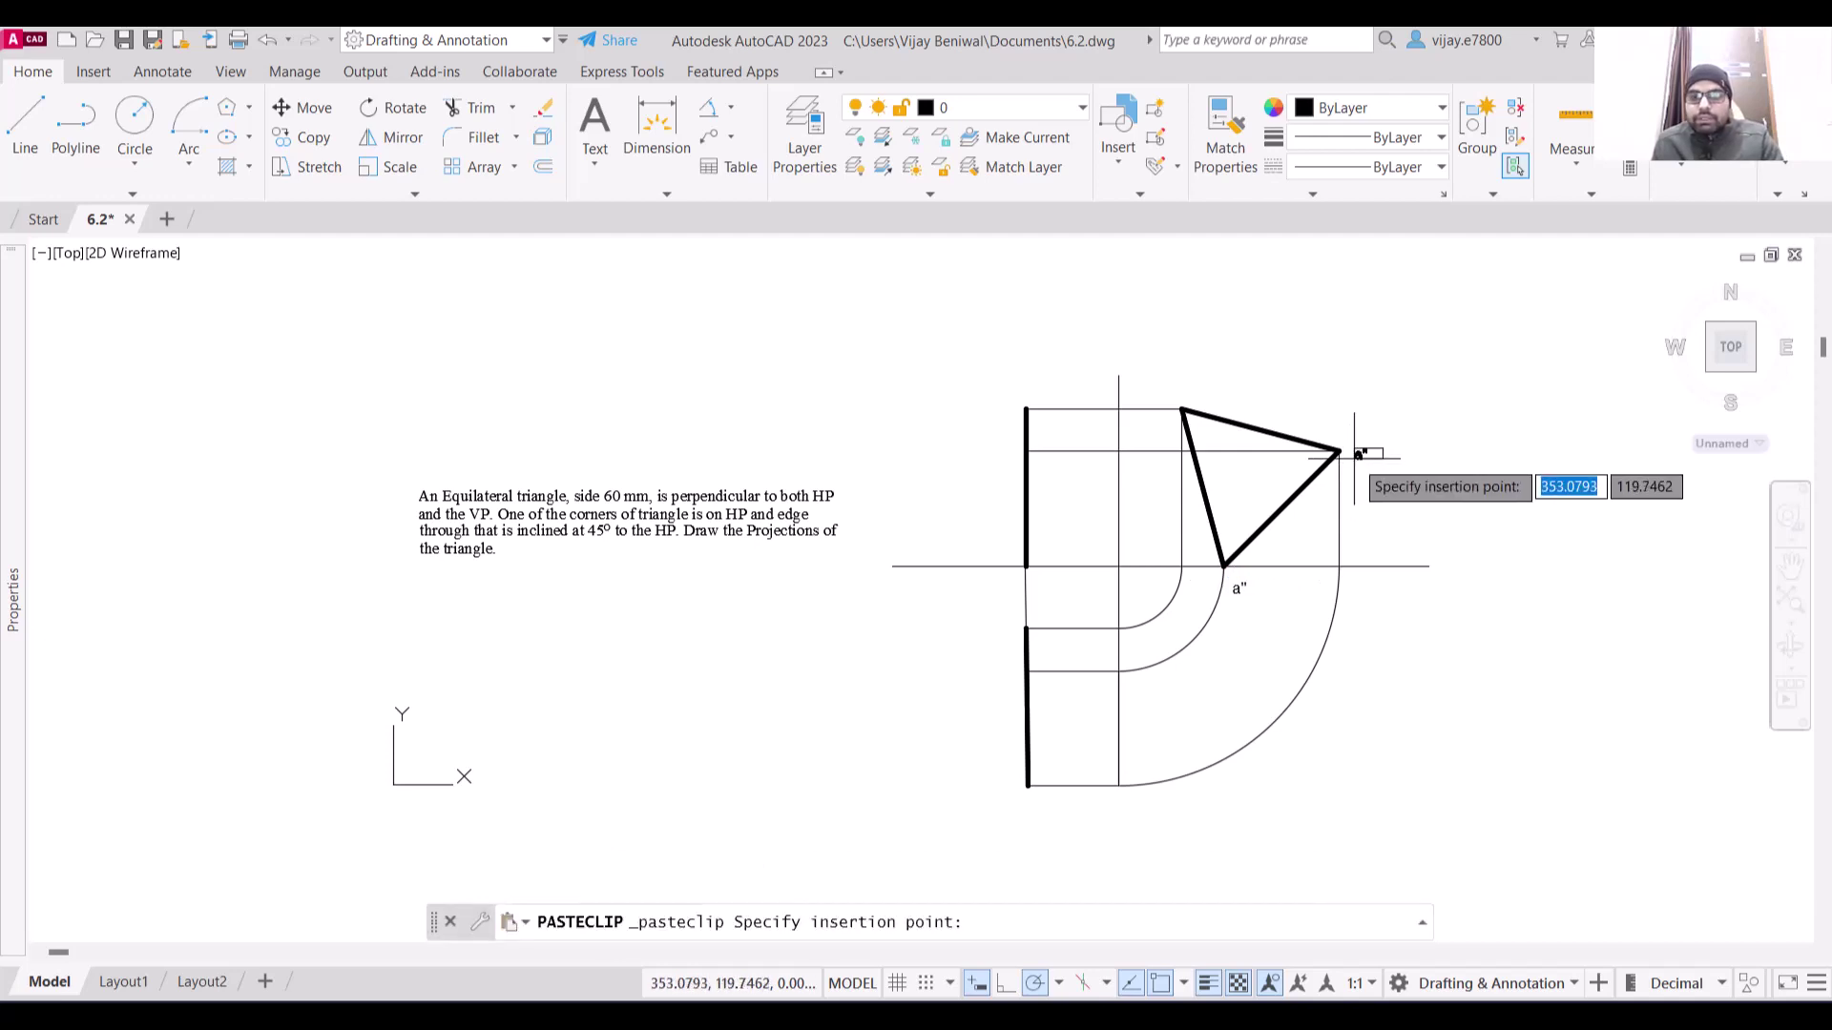
pyautogui.click(1353, 445)
pyautogui.hotkey('ctrl', 'v')
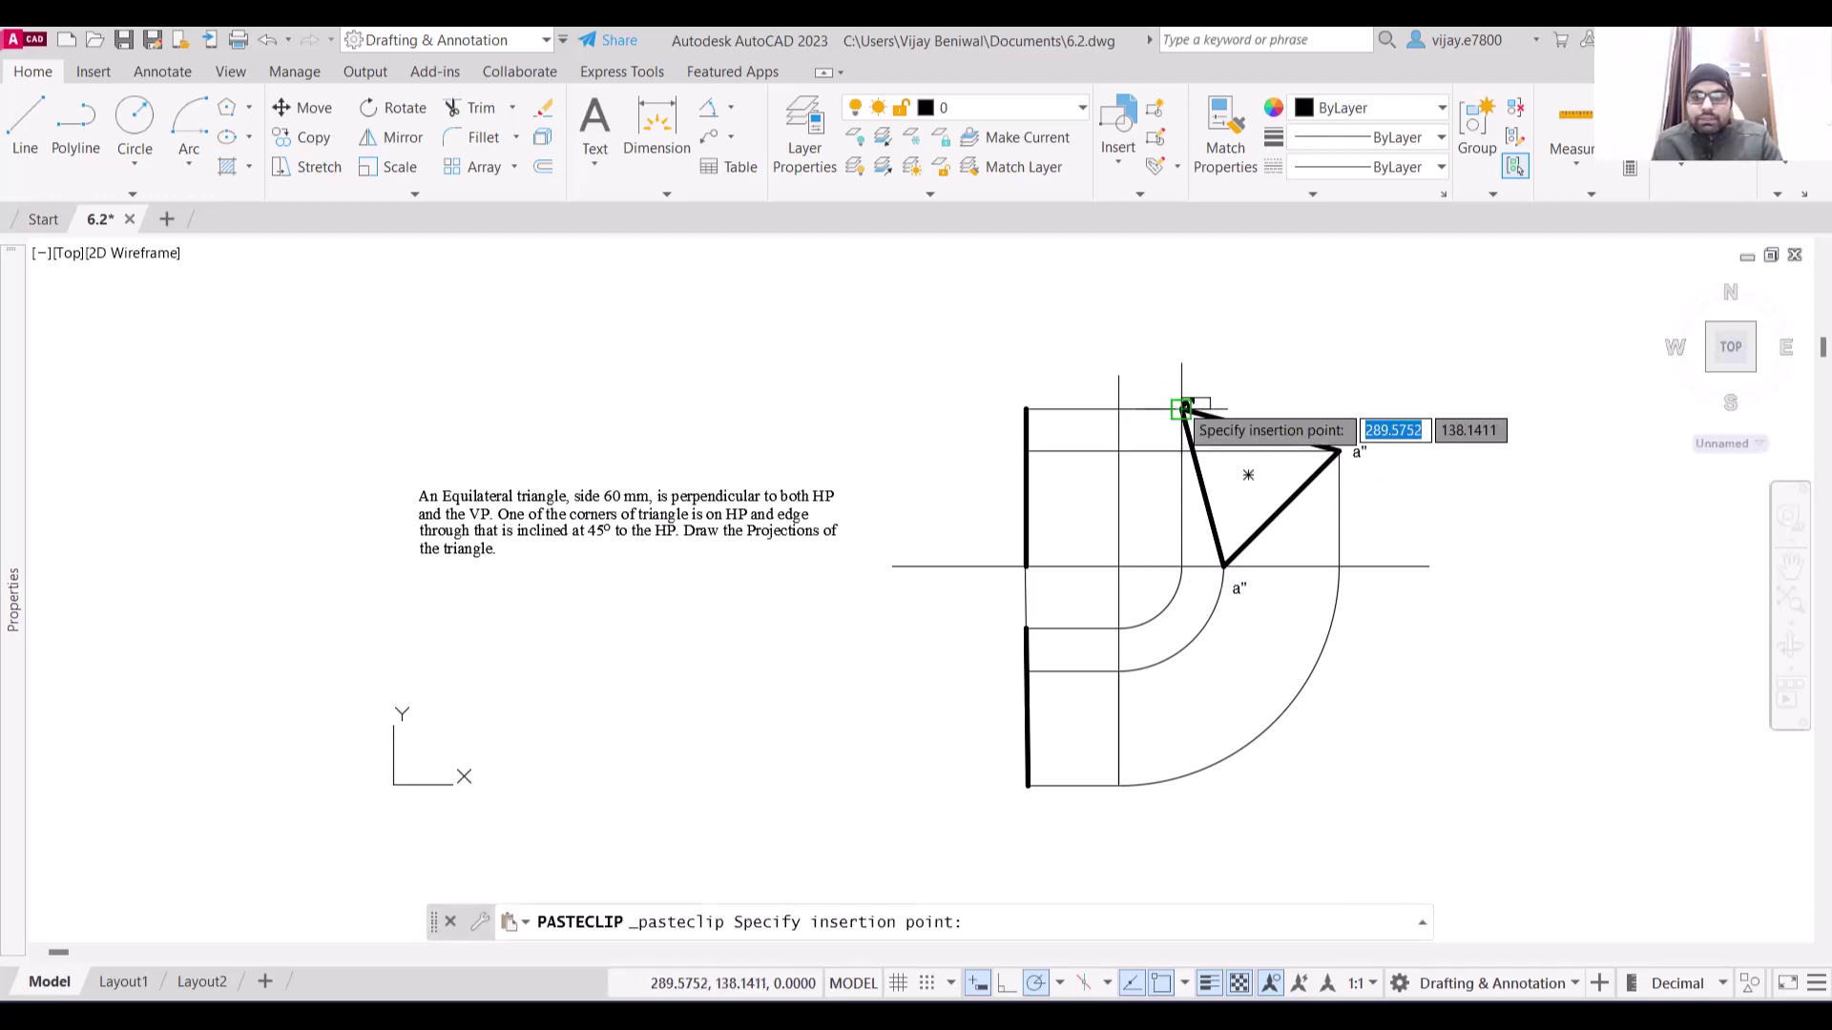
pyautogui.click(1180, 389)
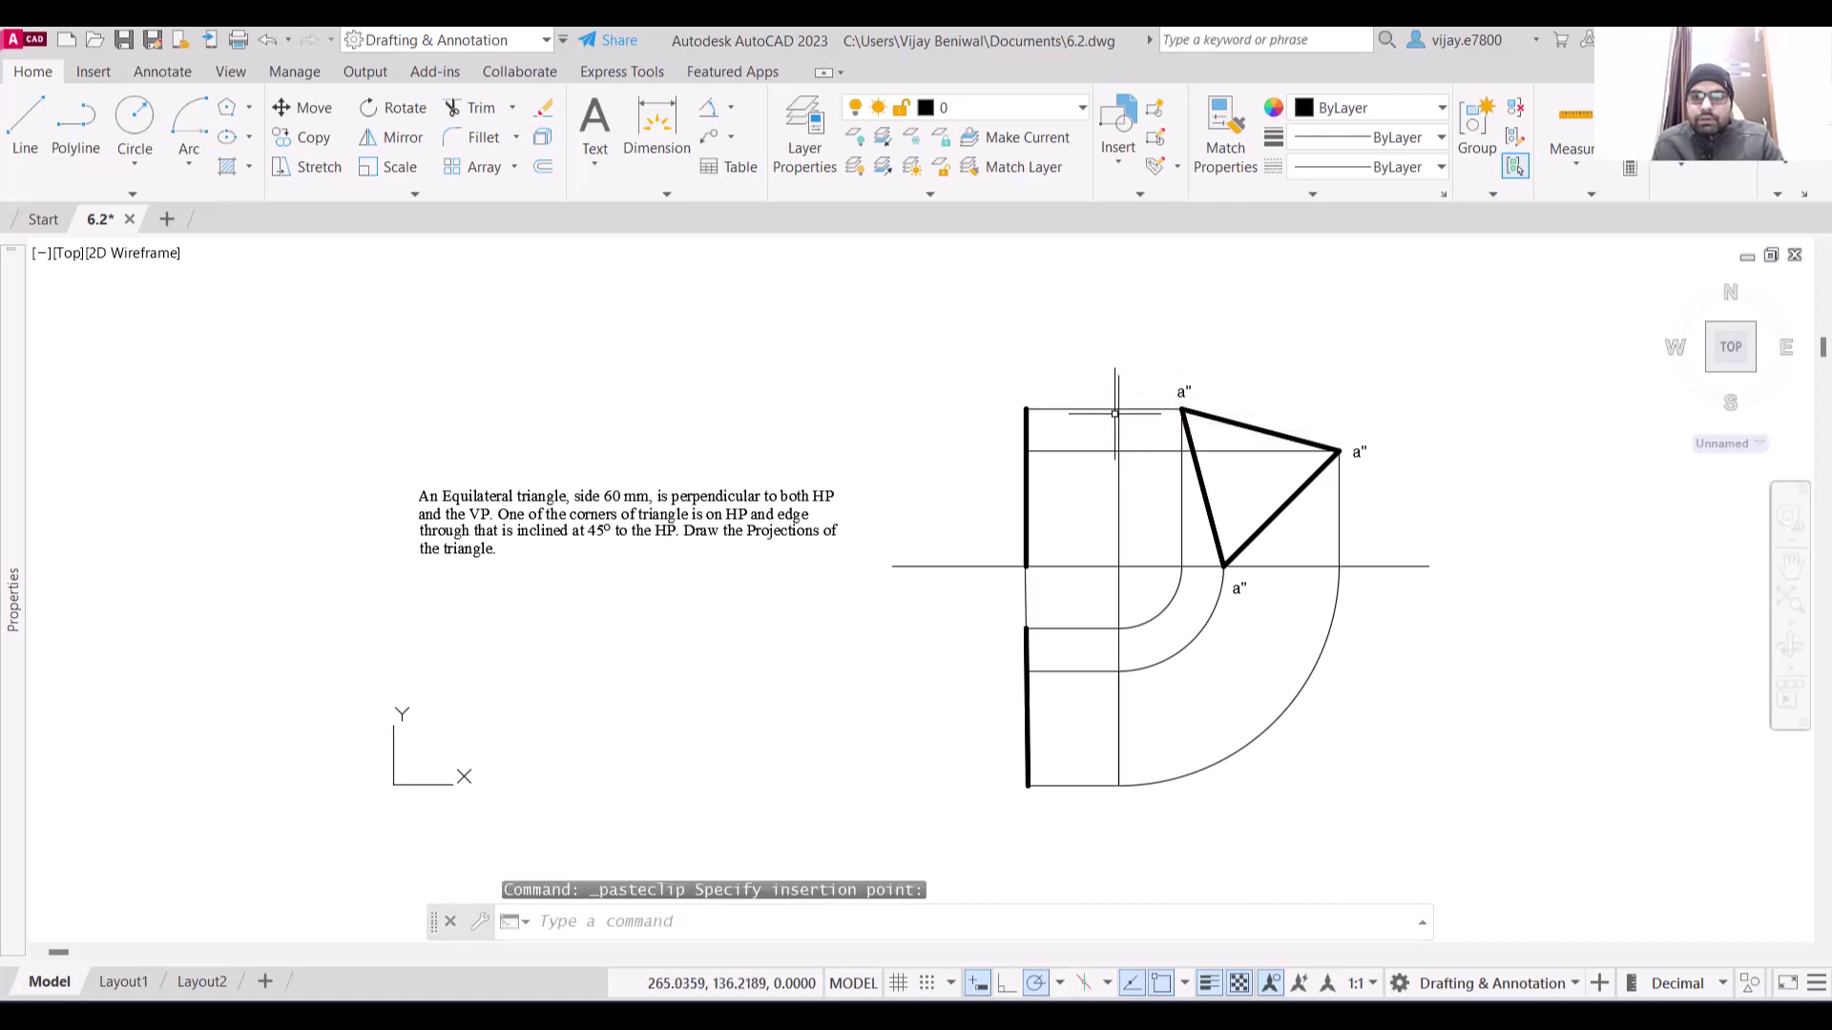
# Change the label at the triangle's right corner to b" and the one at its top corner to c"
pyautogui.click(1353, 447)
pyautogui.doubleClick(1359, 452)
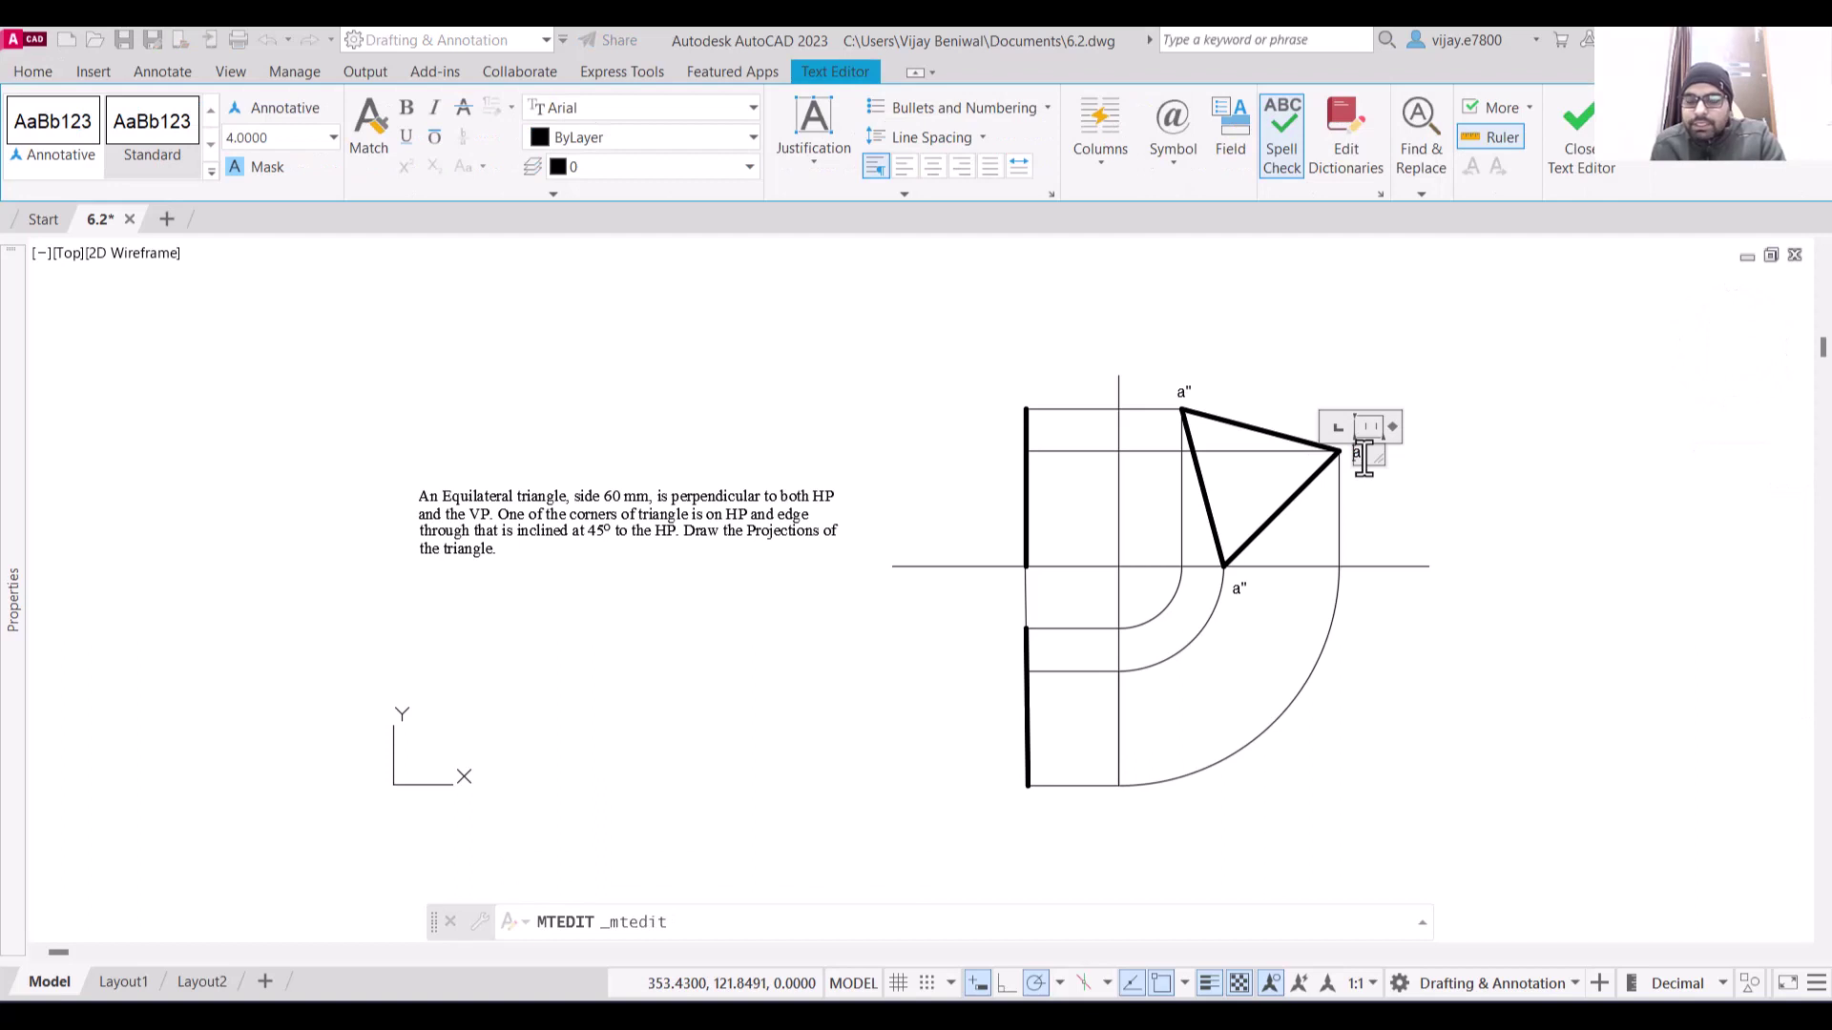
pyautogui.click(1187, 430)
pyautogui.doubleClick(1182, 386)
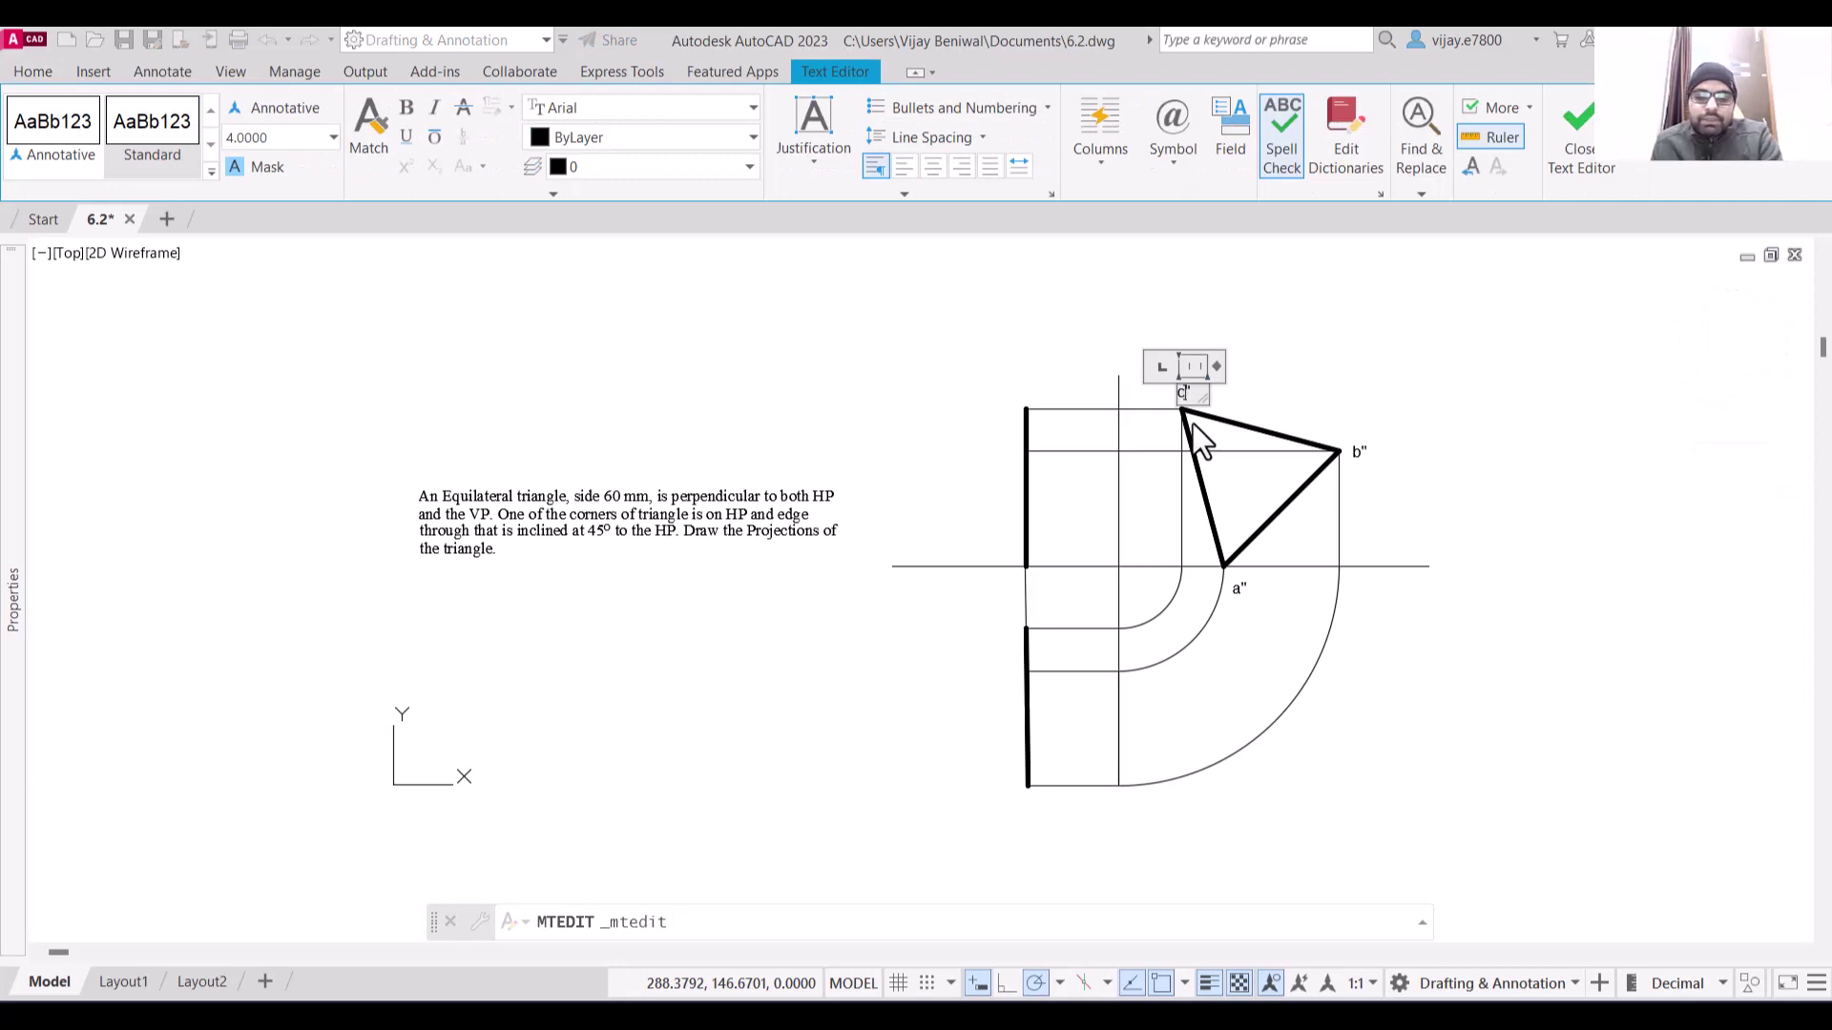
pyautogui.click(1279, 528)
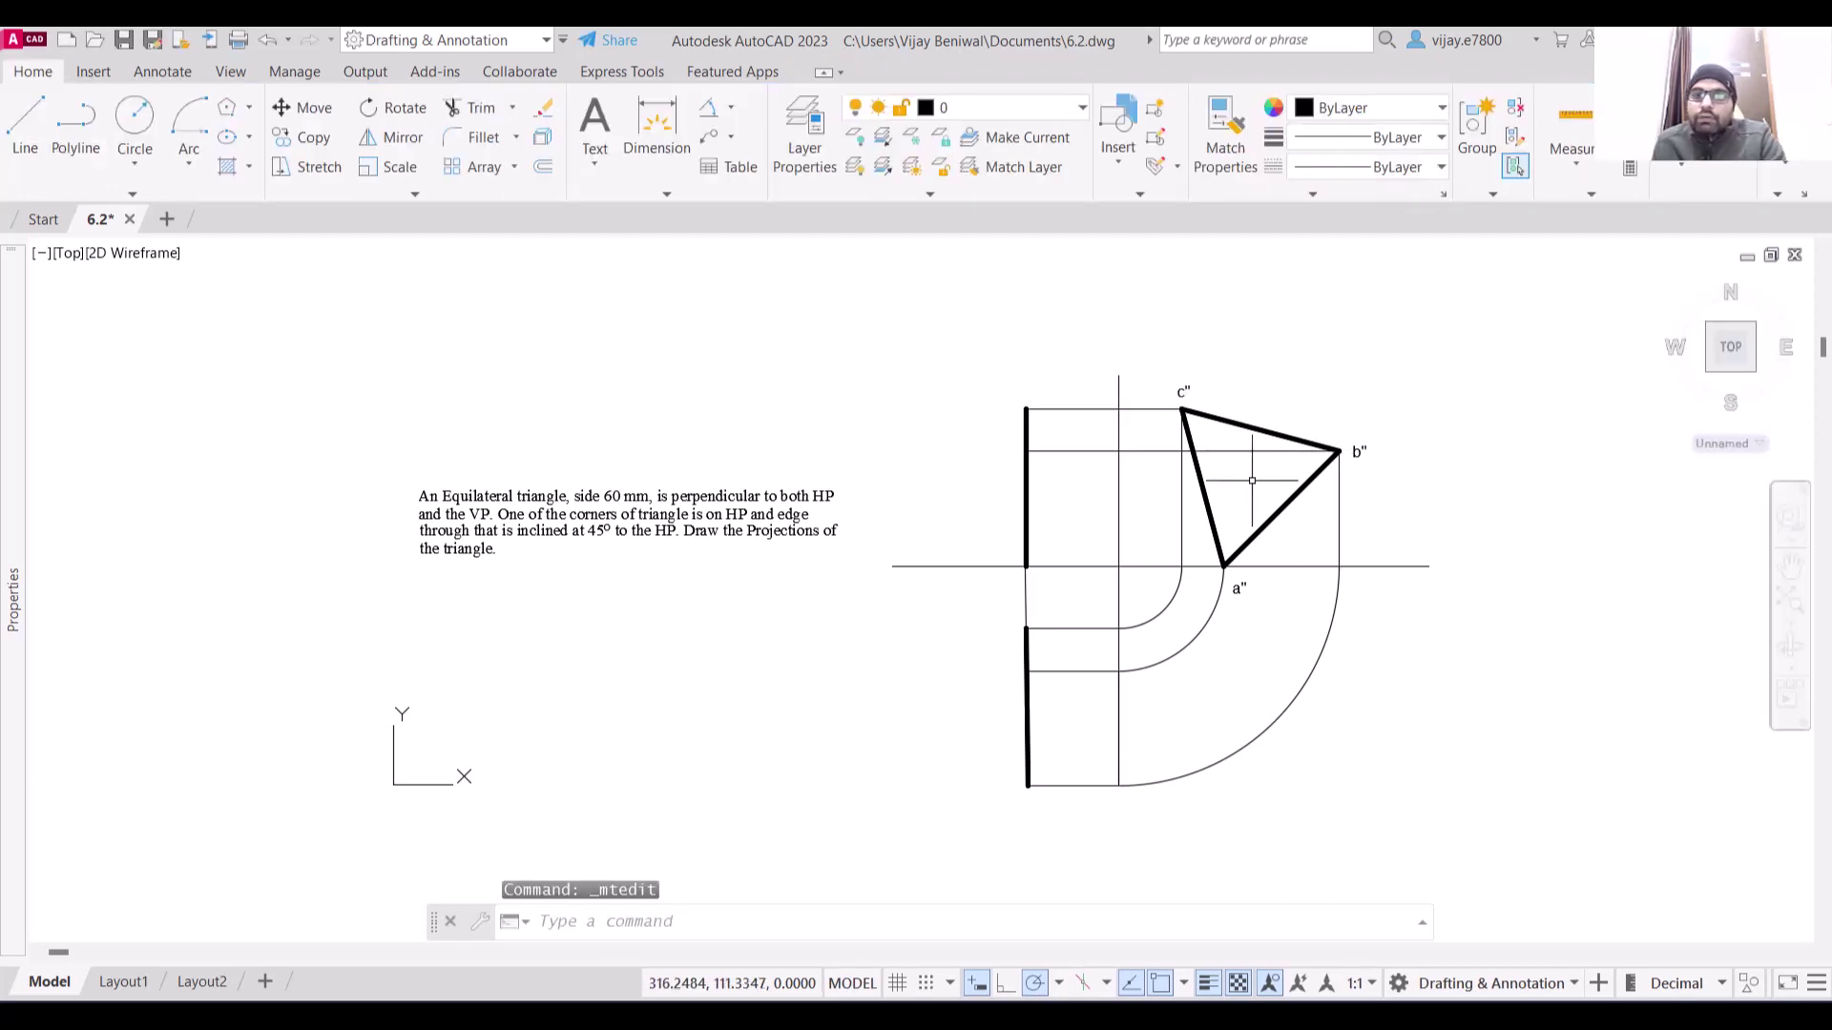
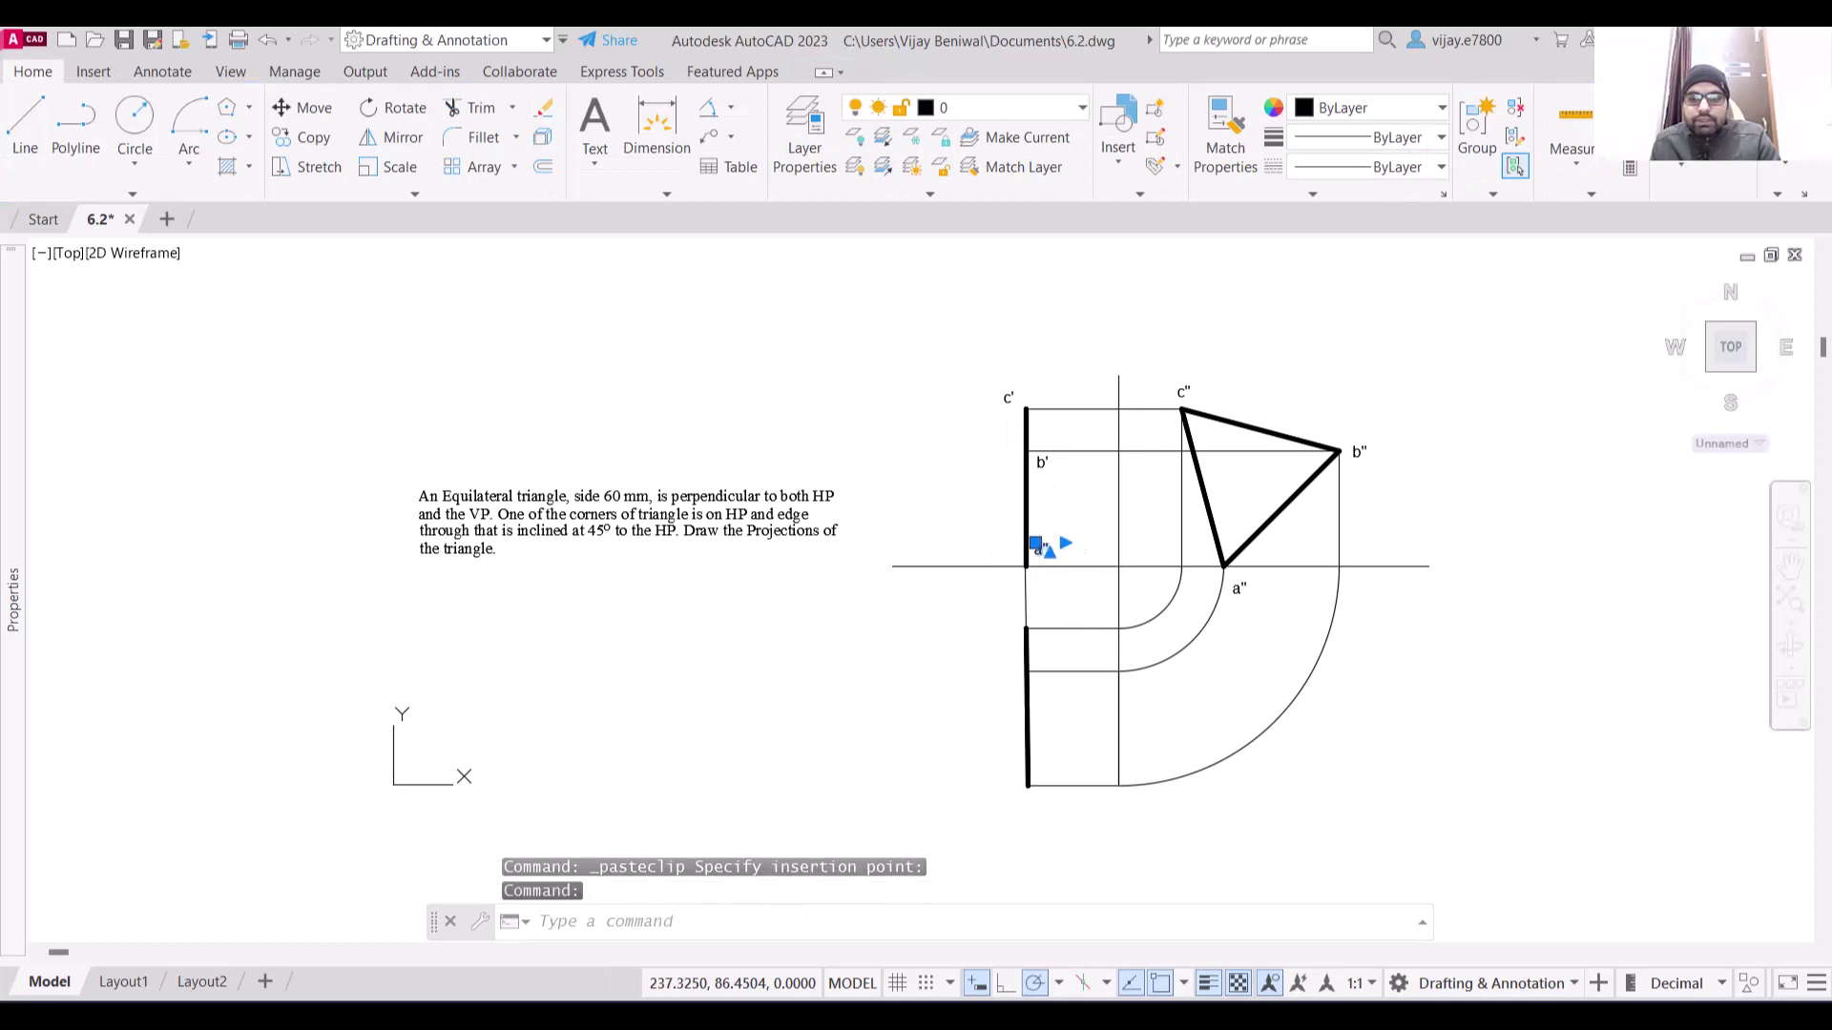
# Change the label at the front view line's lower end to a' and move c' just right of the line's upper end
pyautogui.doubleClick(1041, 552)
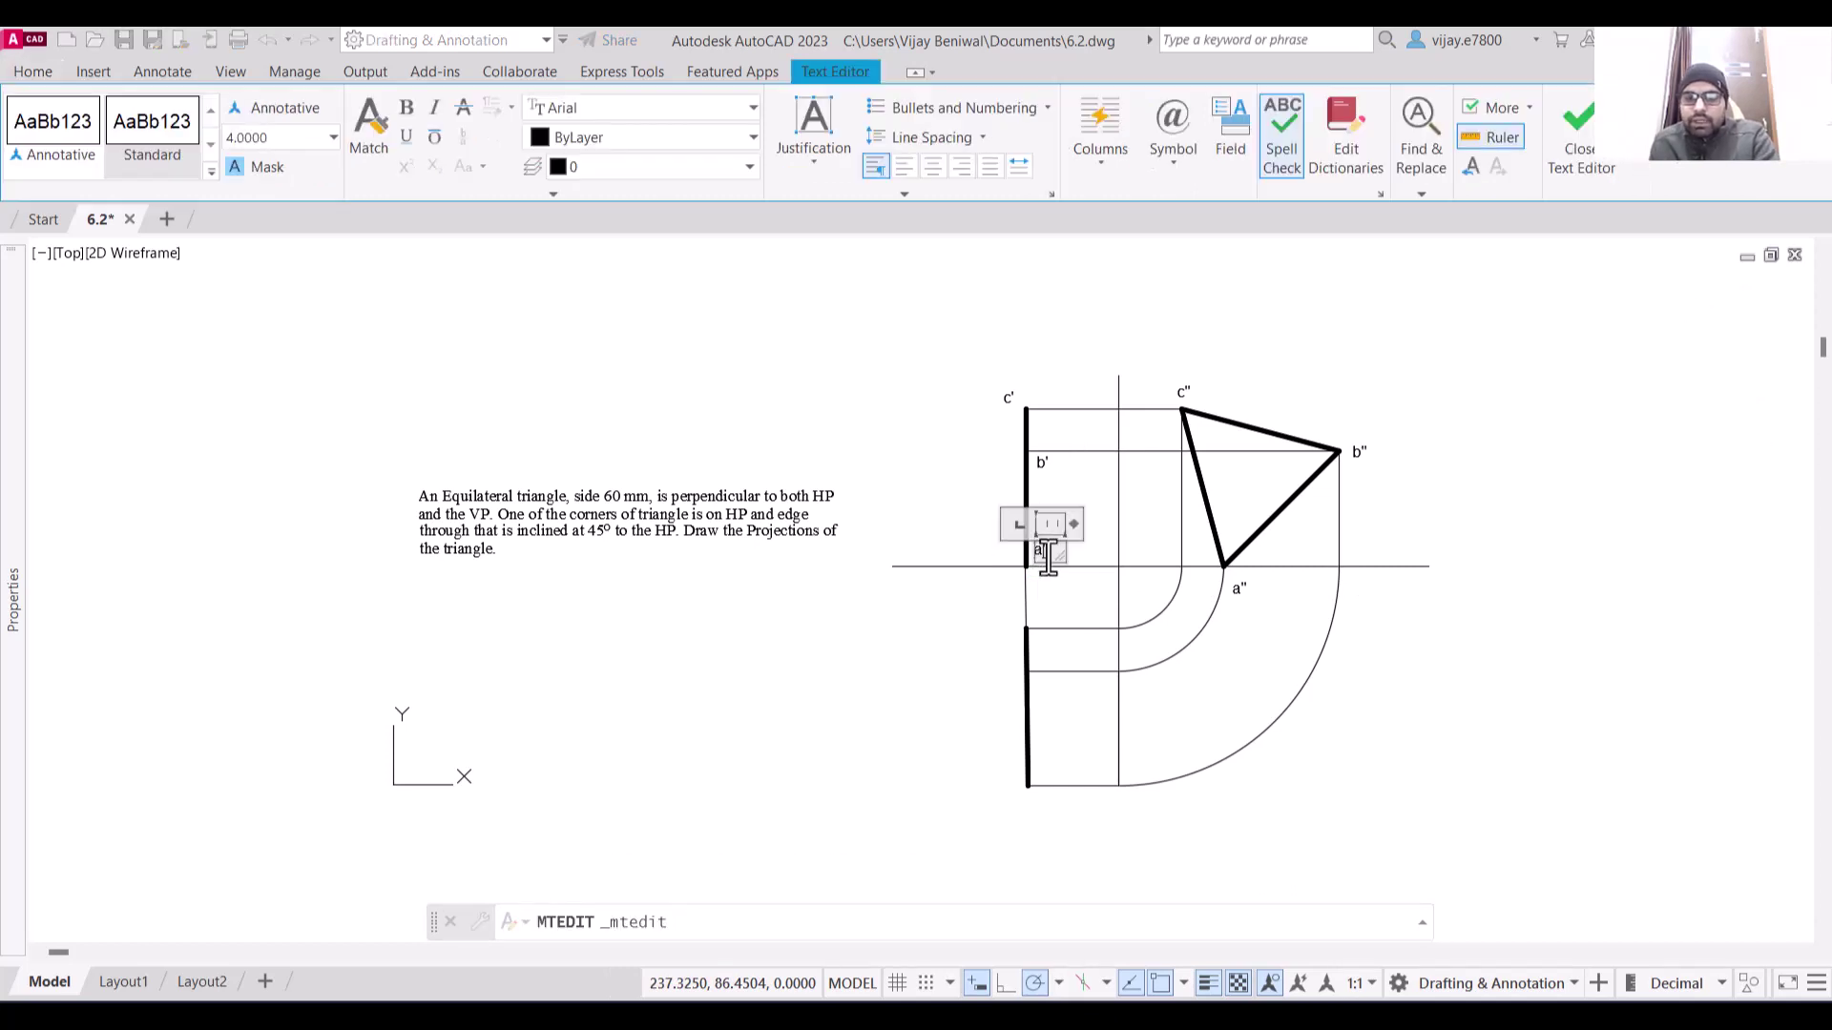
pyautogui.click(1071, 625)
pyautogui.click(1009, 398)
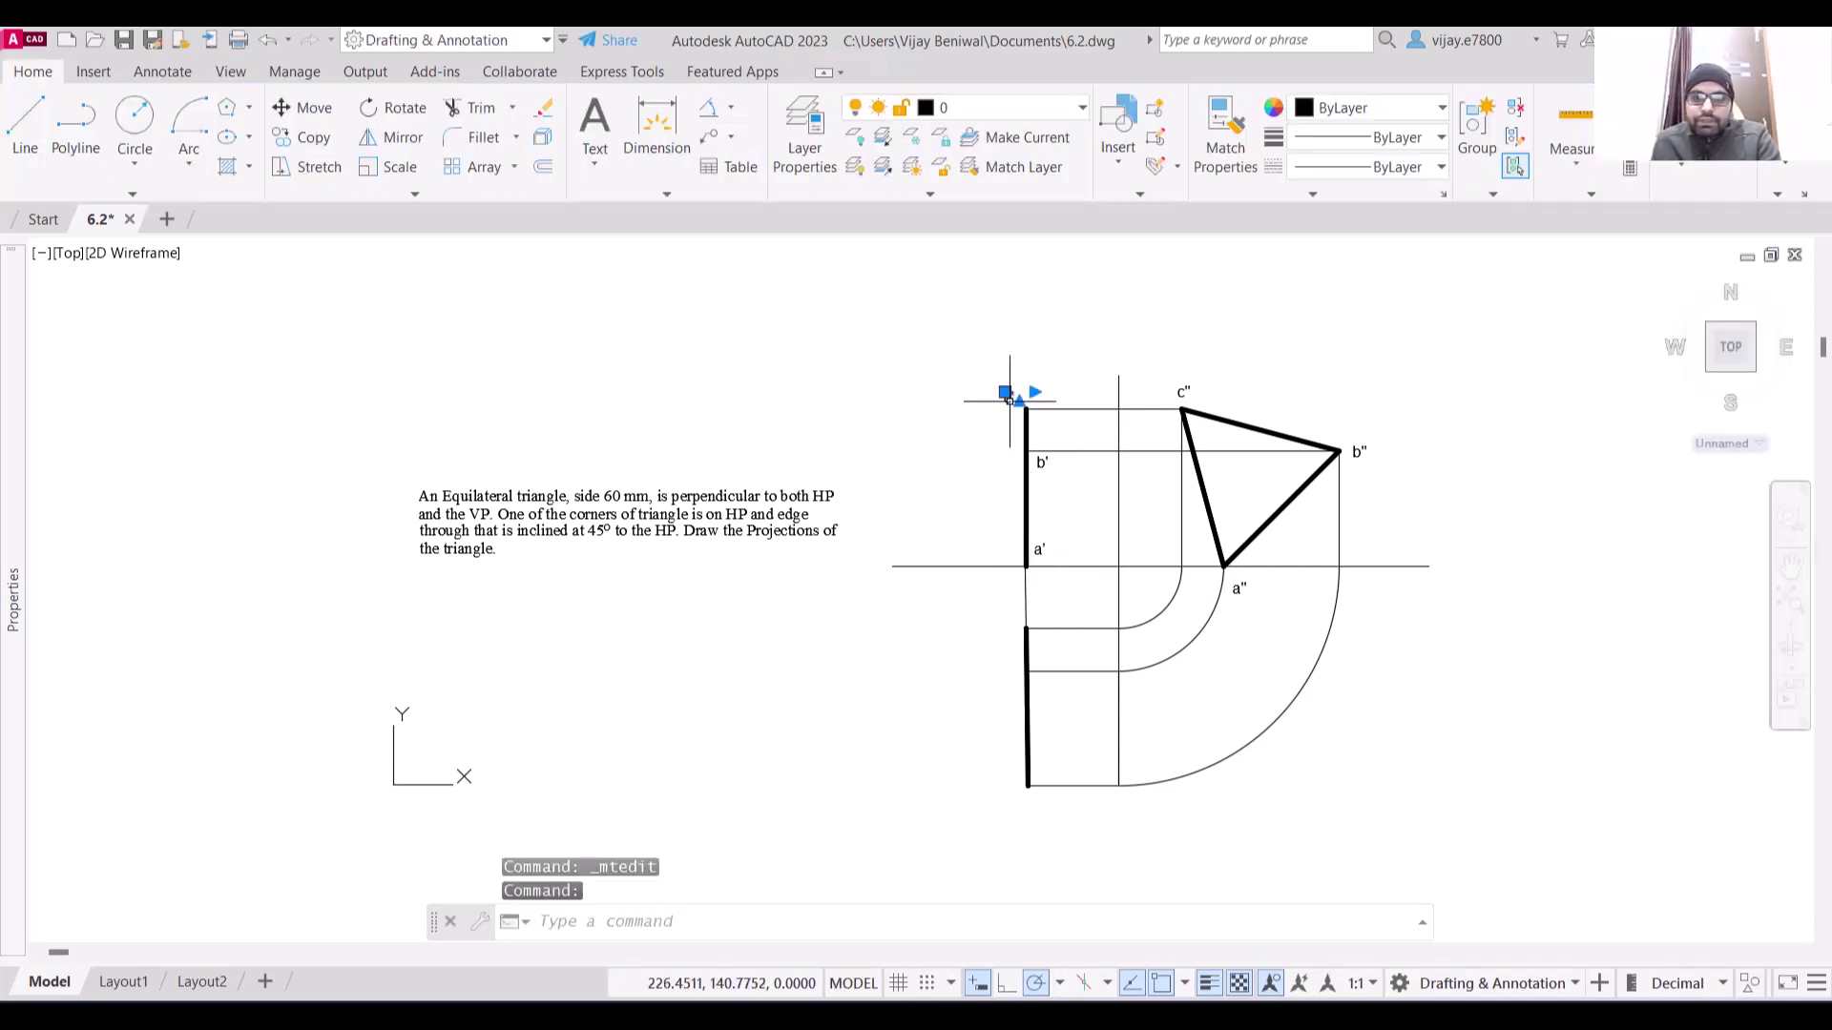
pyautogui.click(1004, 391)
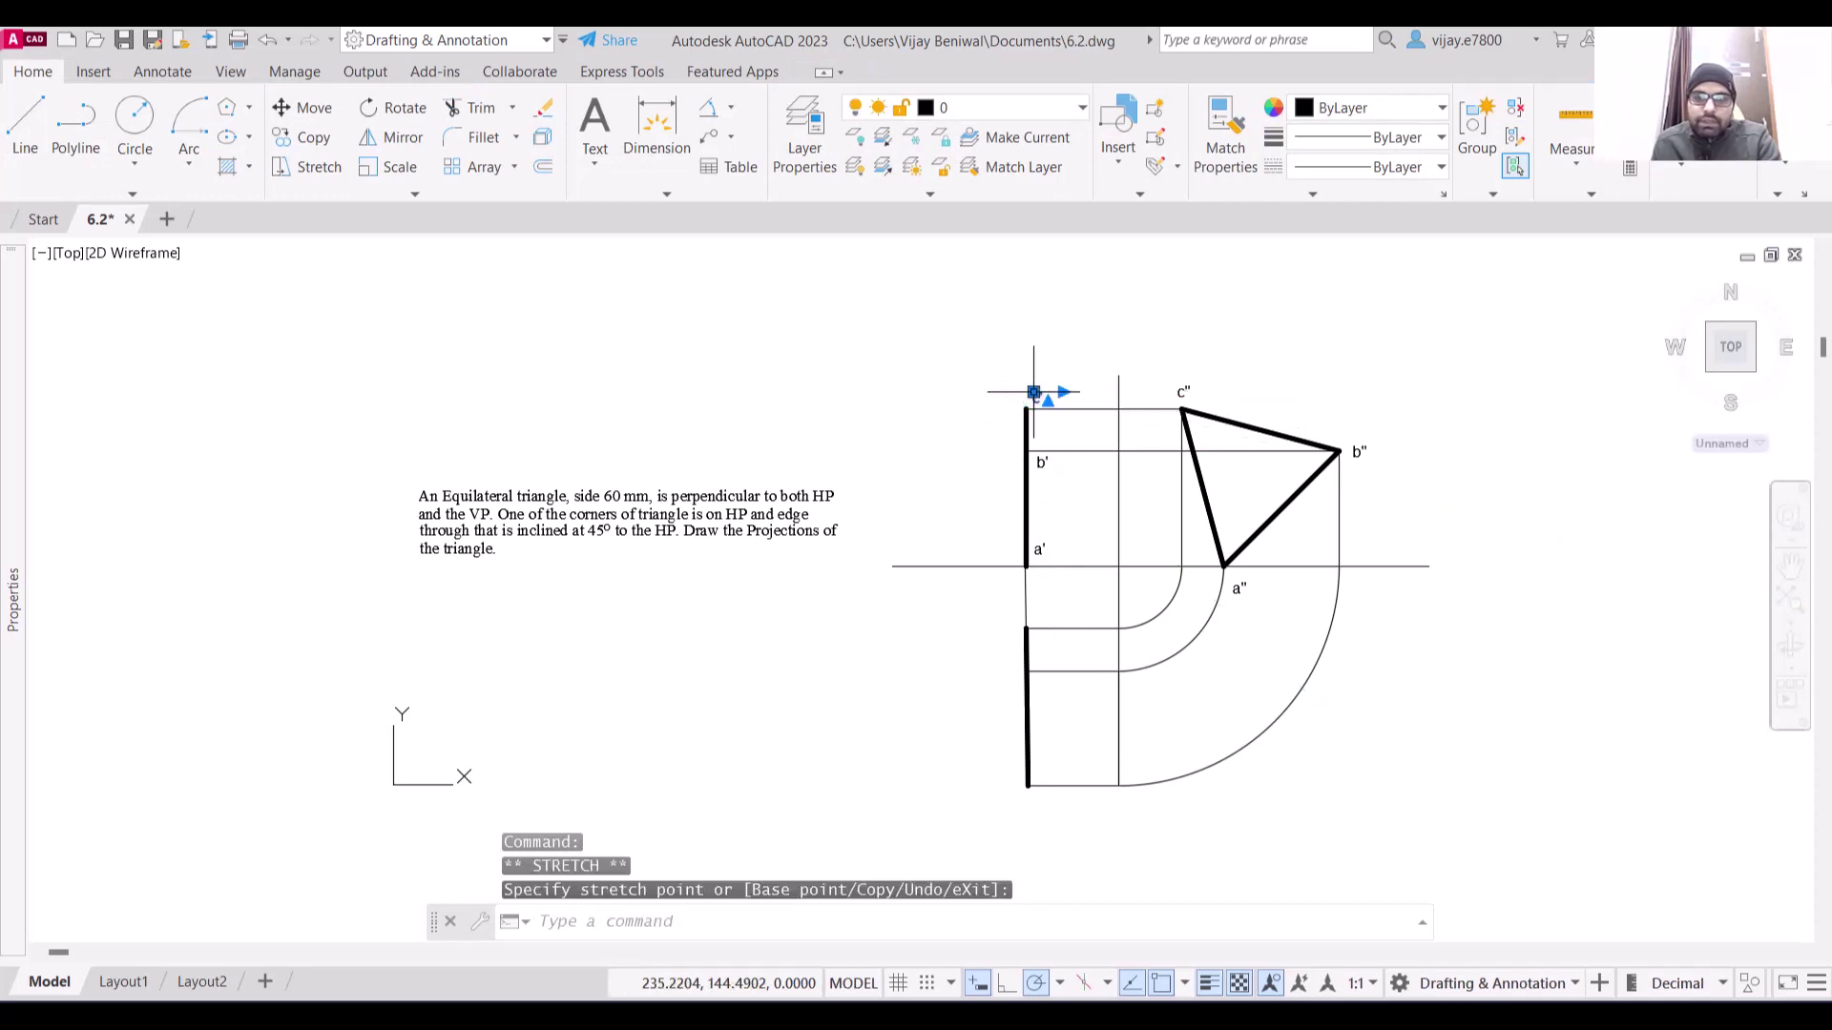
pyautogui.press('Escape')
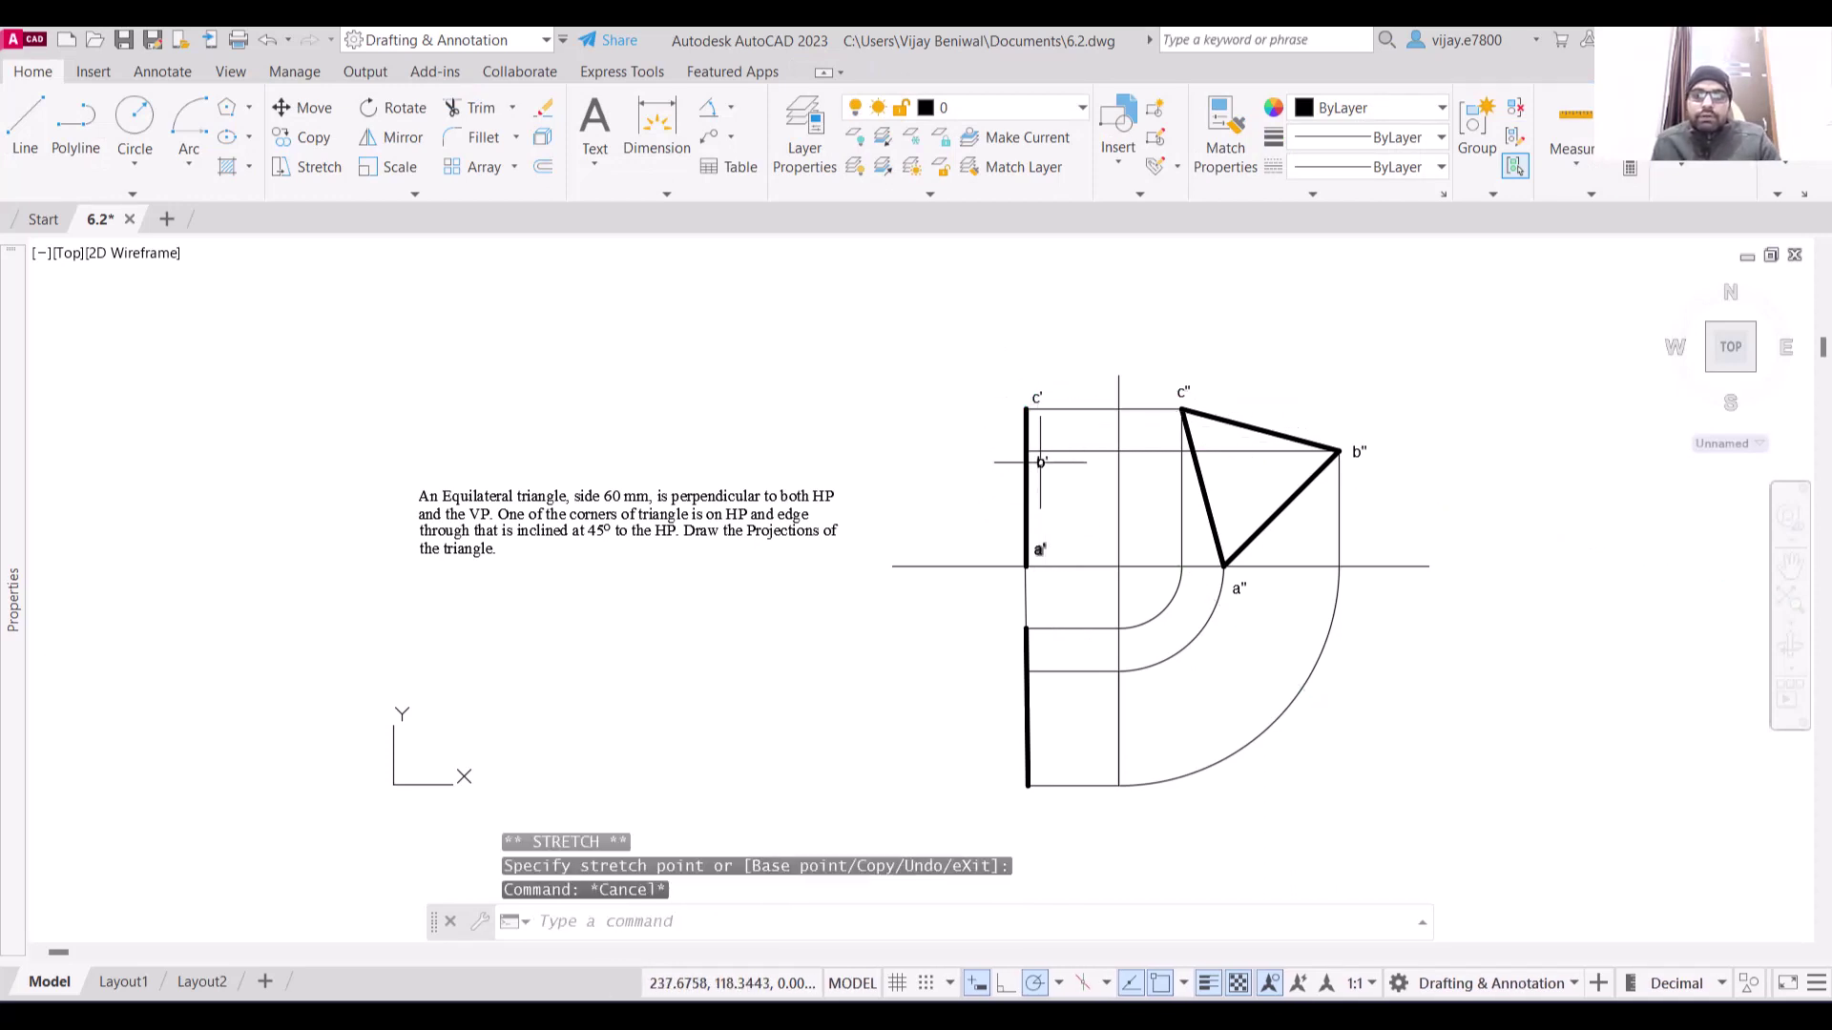
pyautogui.click(1038, 399)
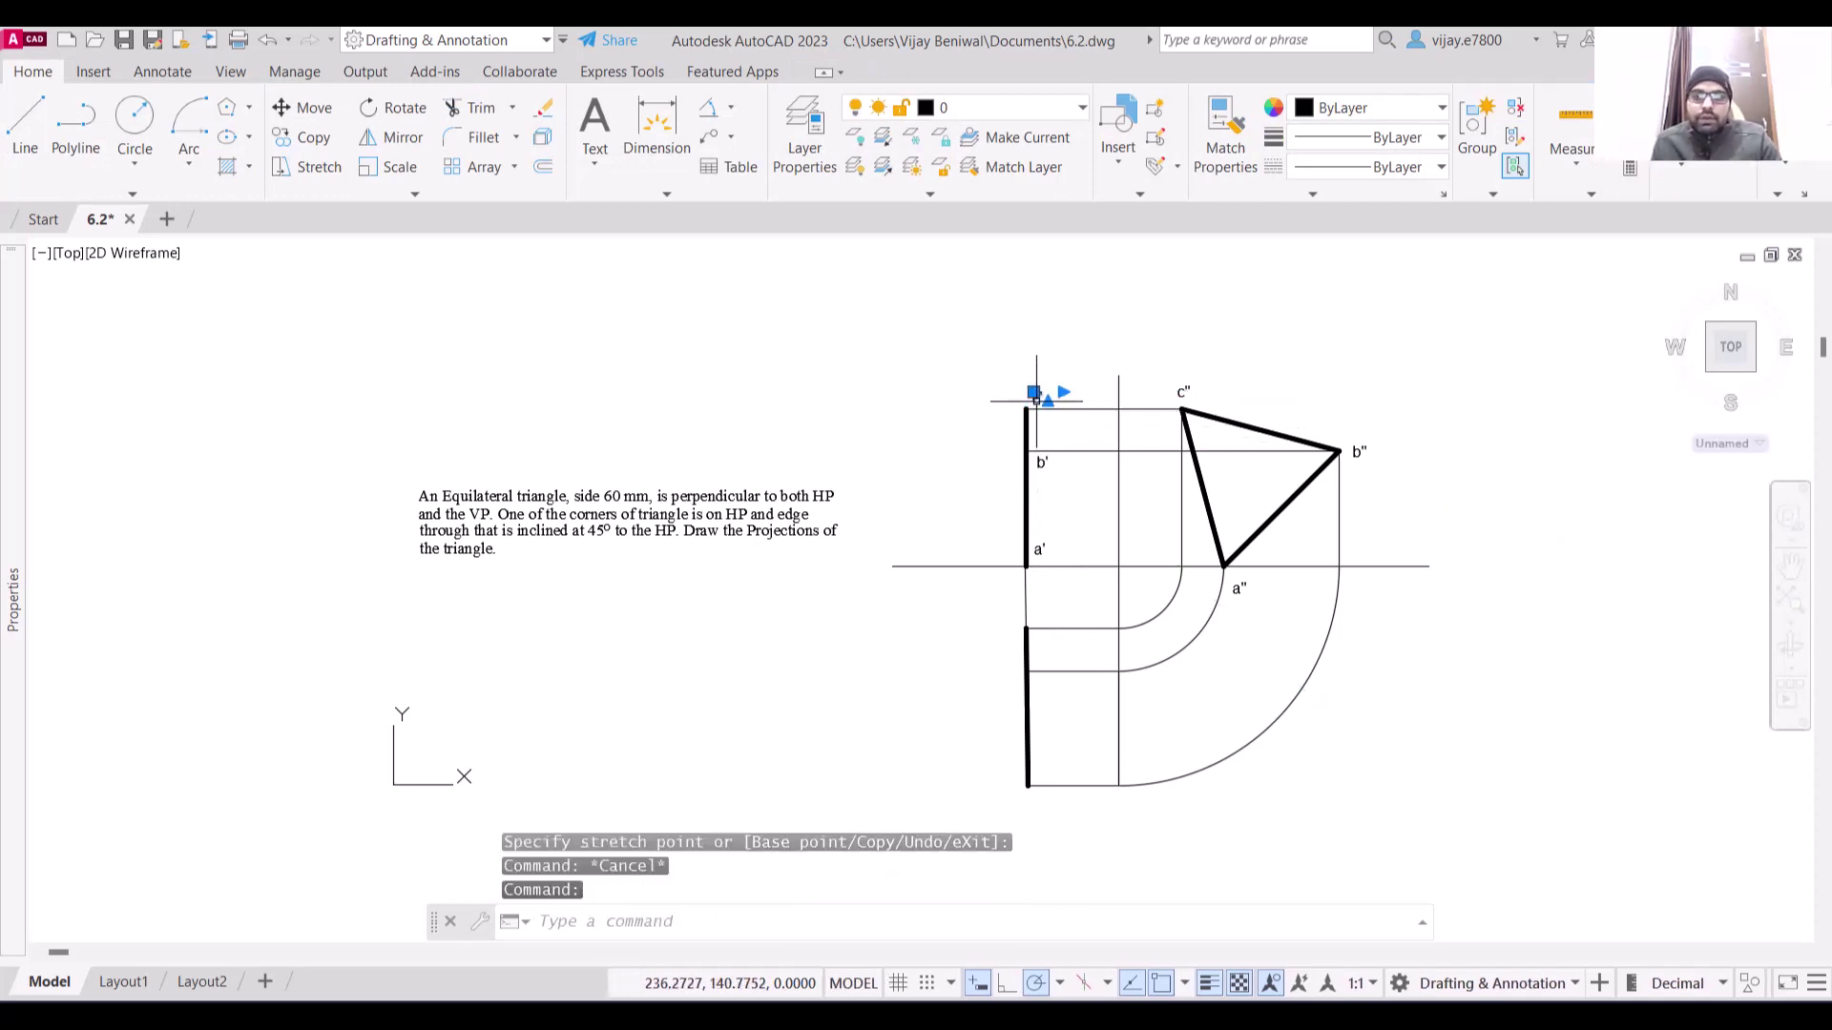
pyautogui.click(1044, 458)
pyautogui.click(1039, 549)
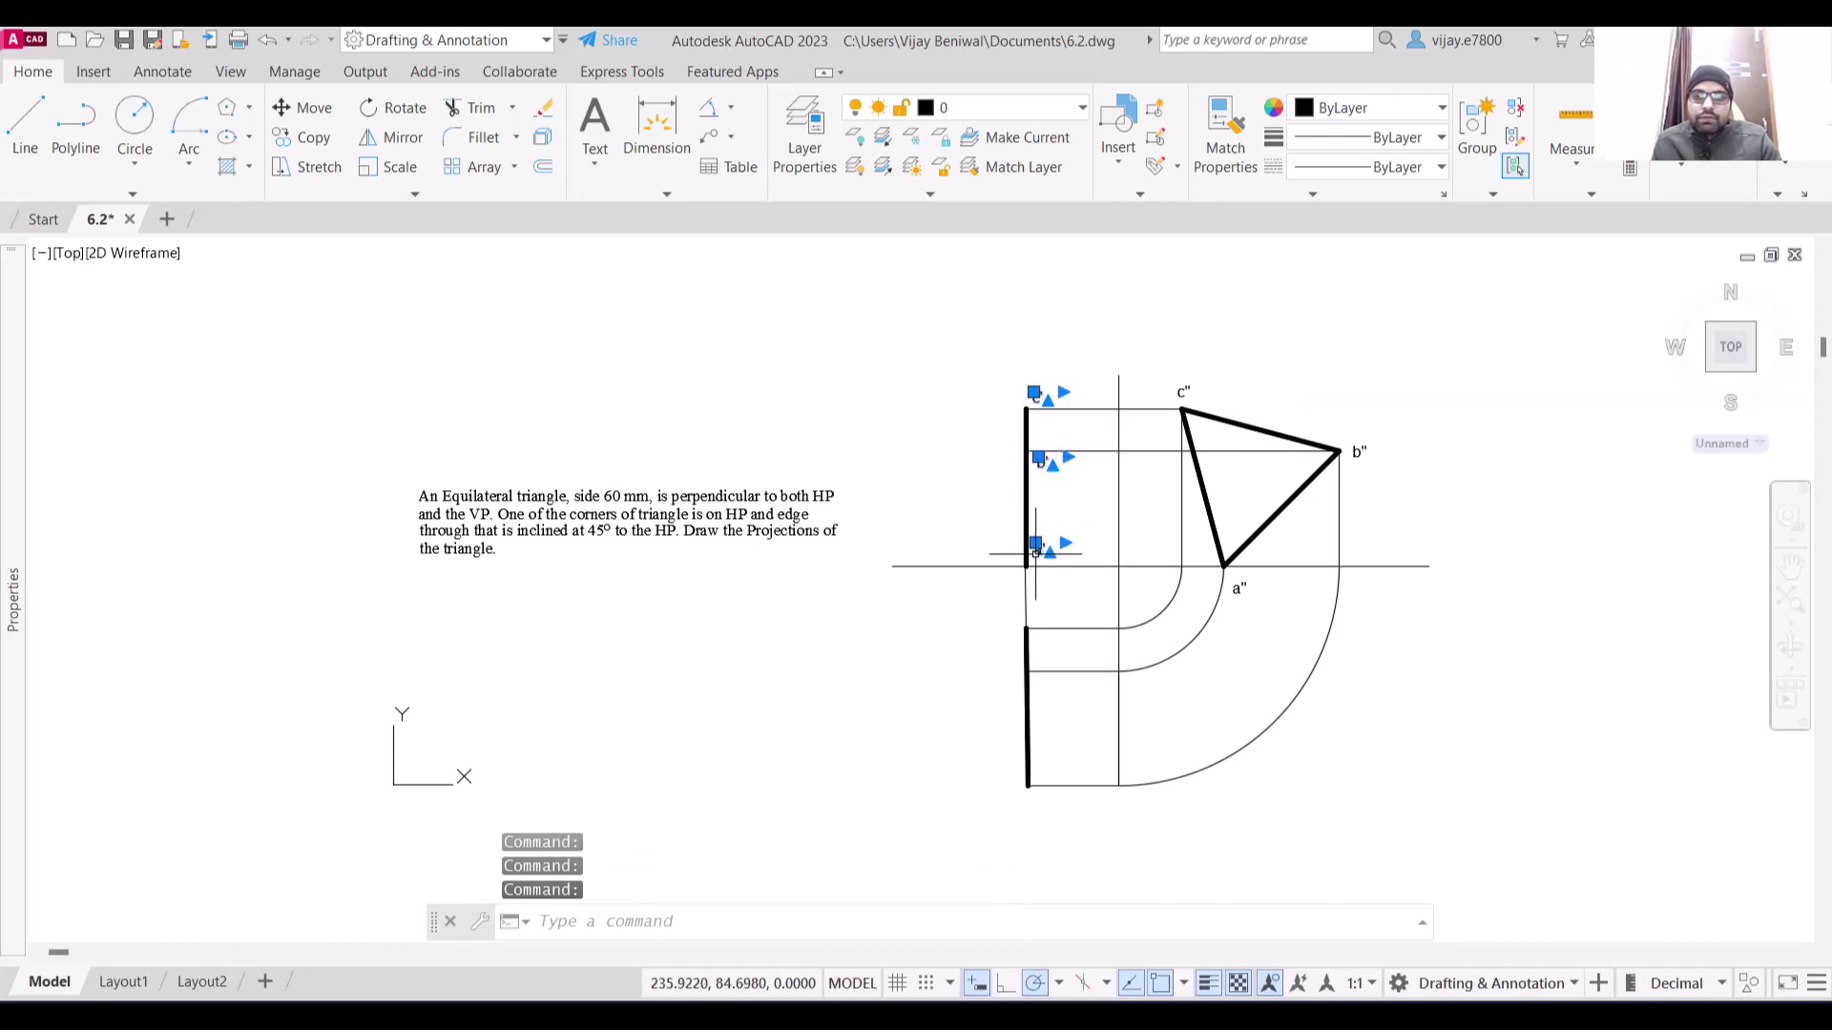
pyautogui.hotkey('ctrl', 'c')
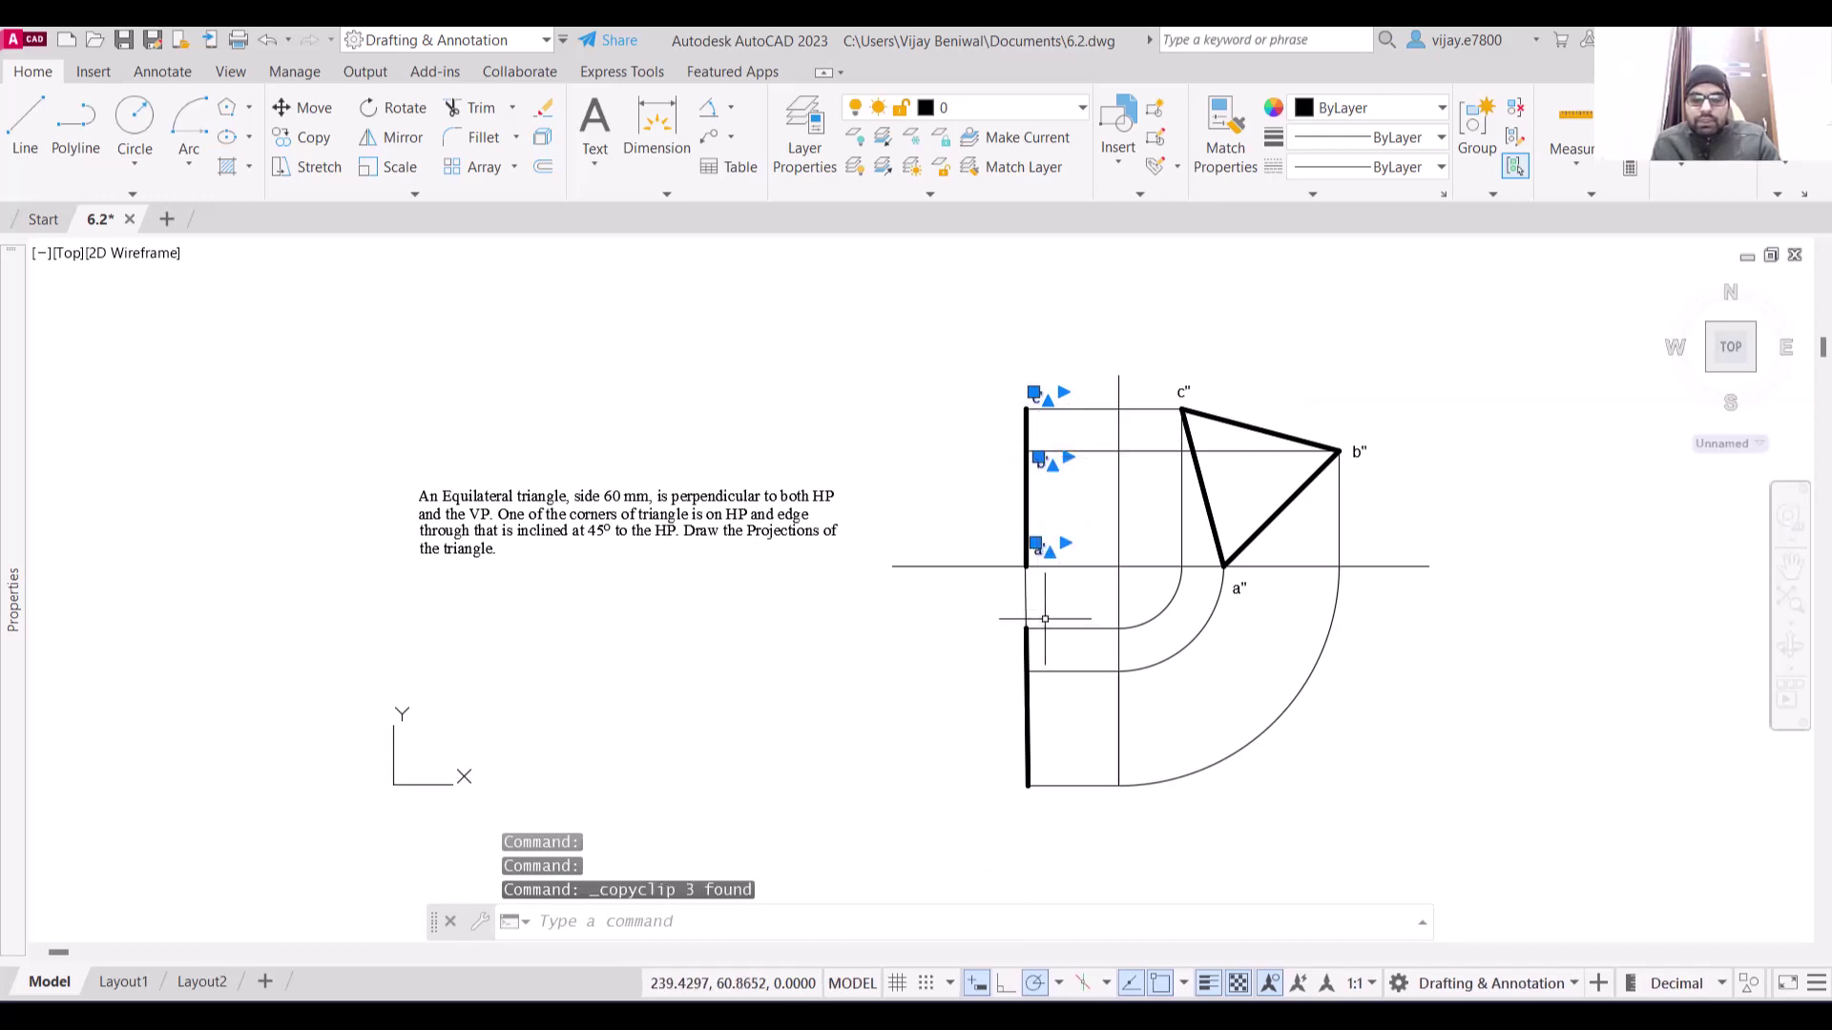
pyautogui.hotkey('ctrl', 'v')
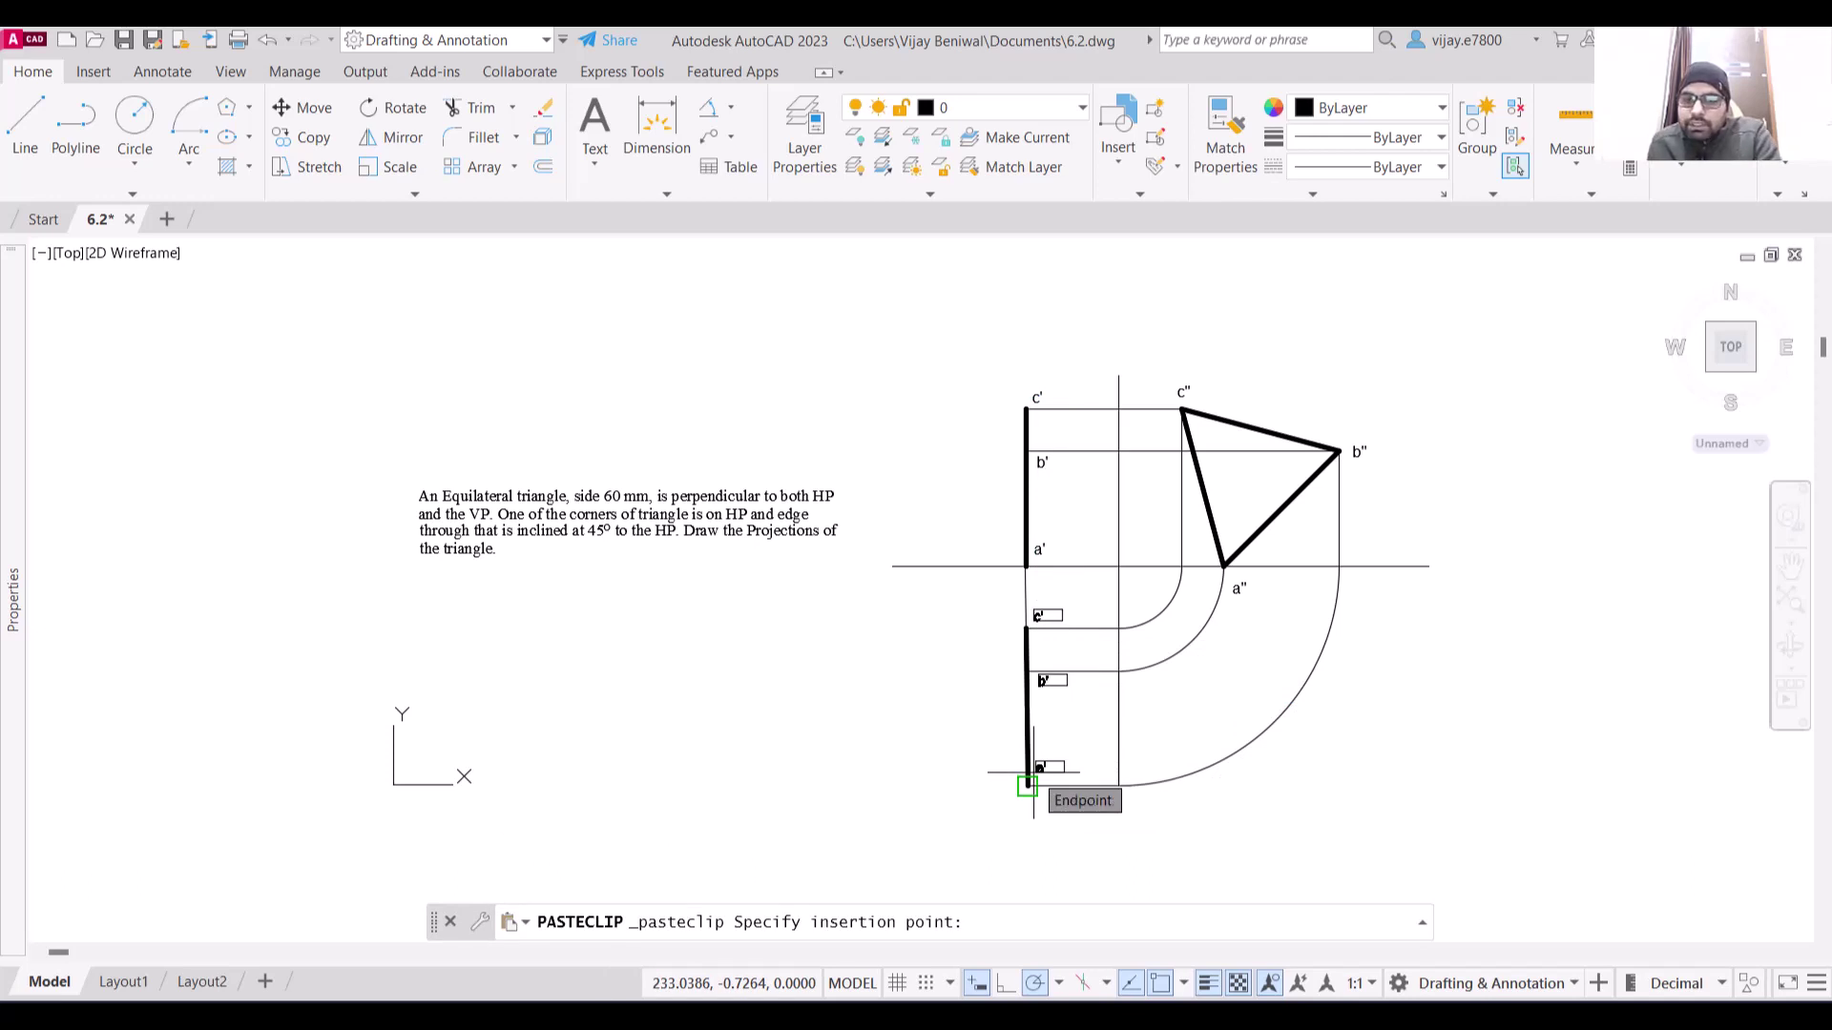
pyautogui.press('Escape')
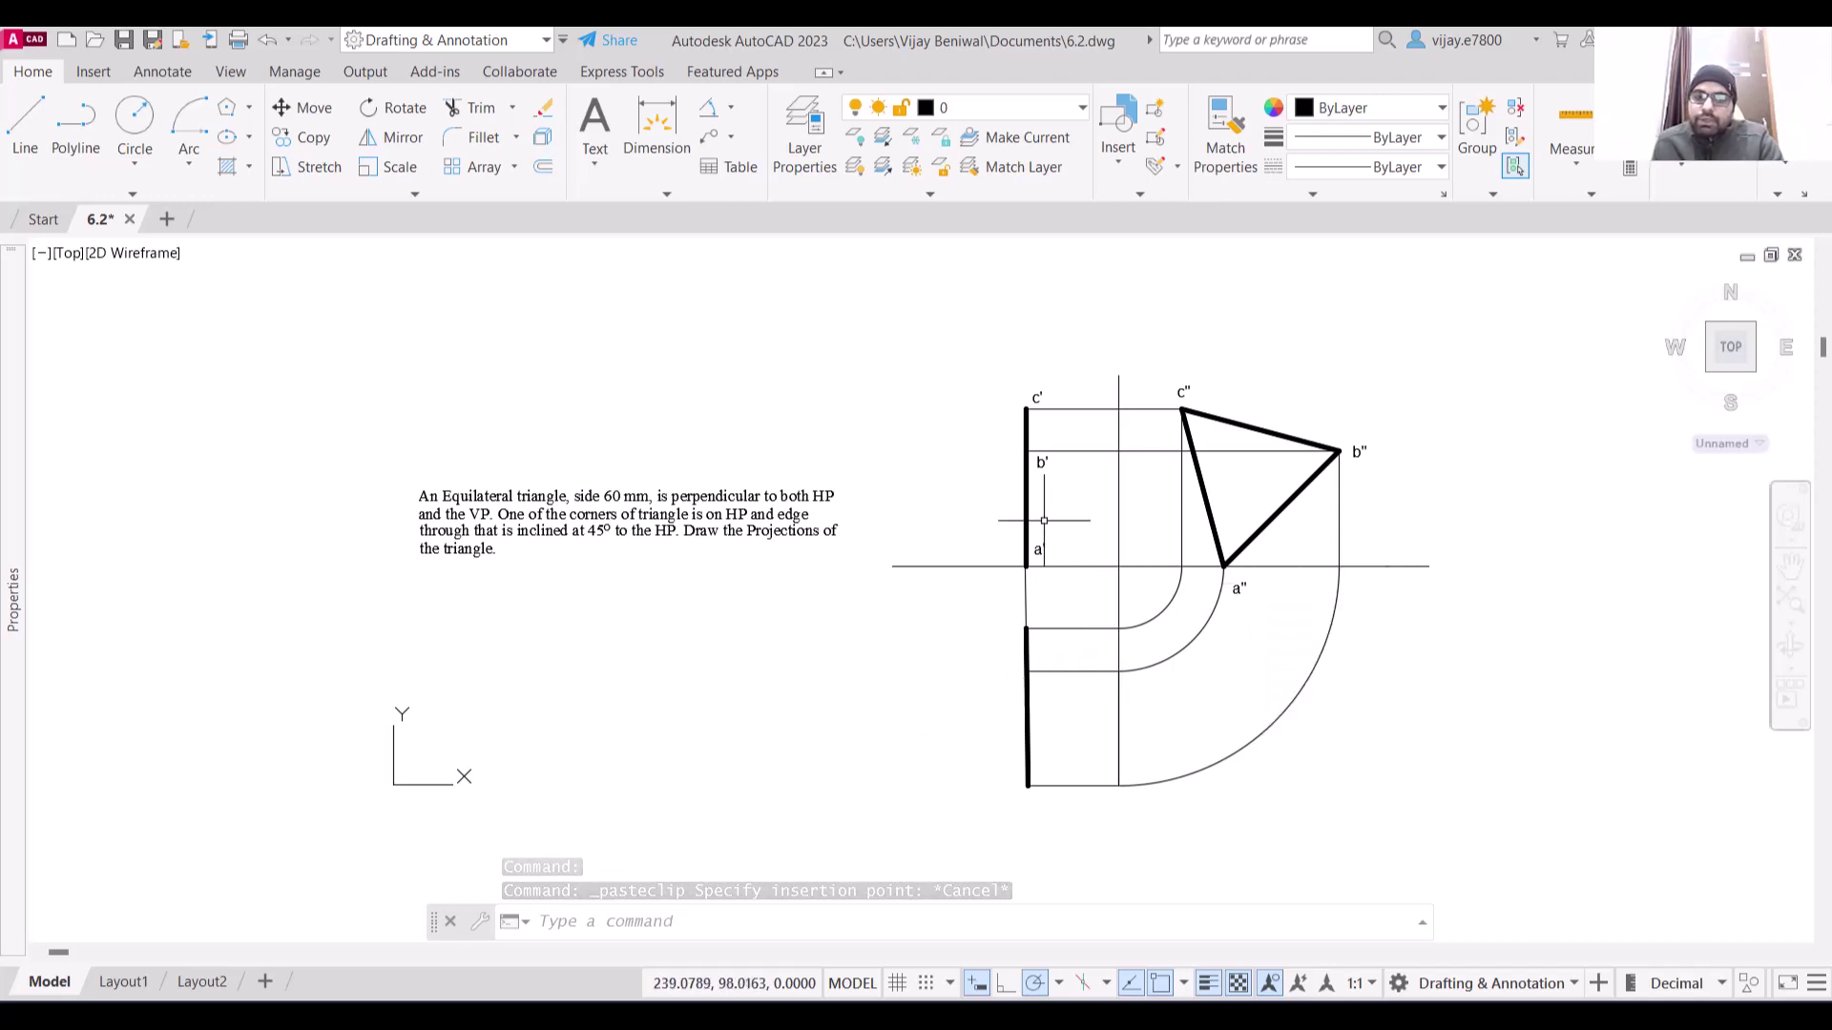
# Copy the front view's a' label beside the top view line, just below its middle projector, and change it to a
pyautogui.click(1039, 550)
pyautogui.hotkey('ctrl', 'c')
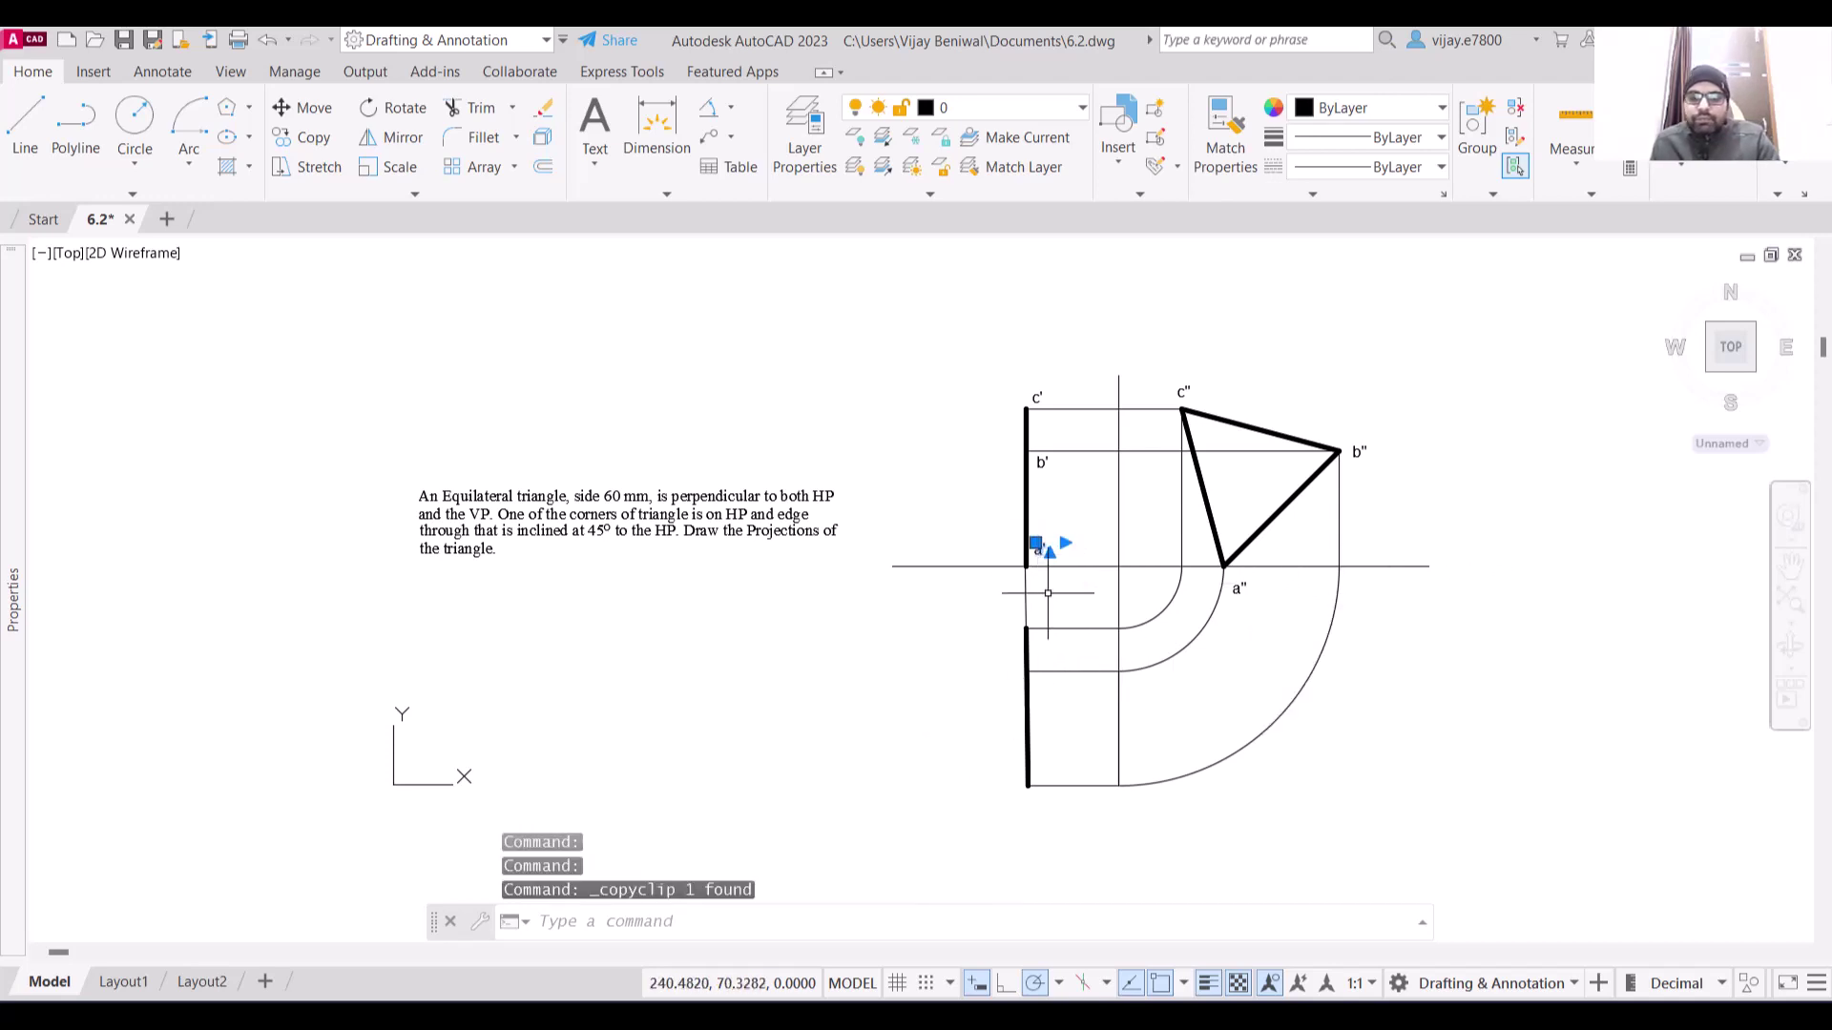
pyautogui.click(1042, 675)
pyautogui.hotkey('ctrl', 'v')
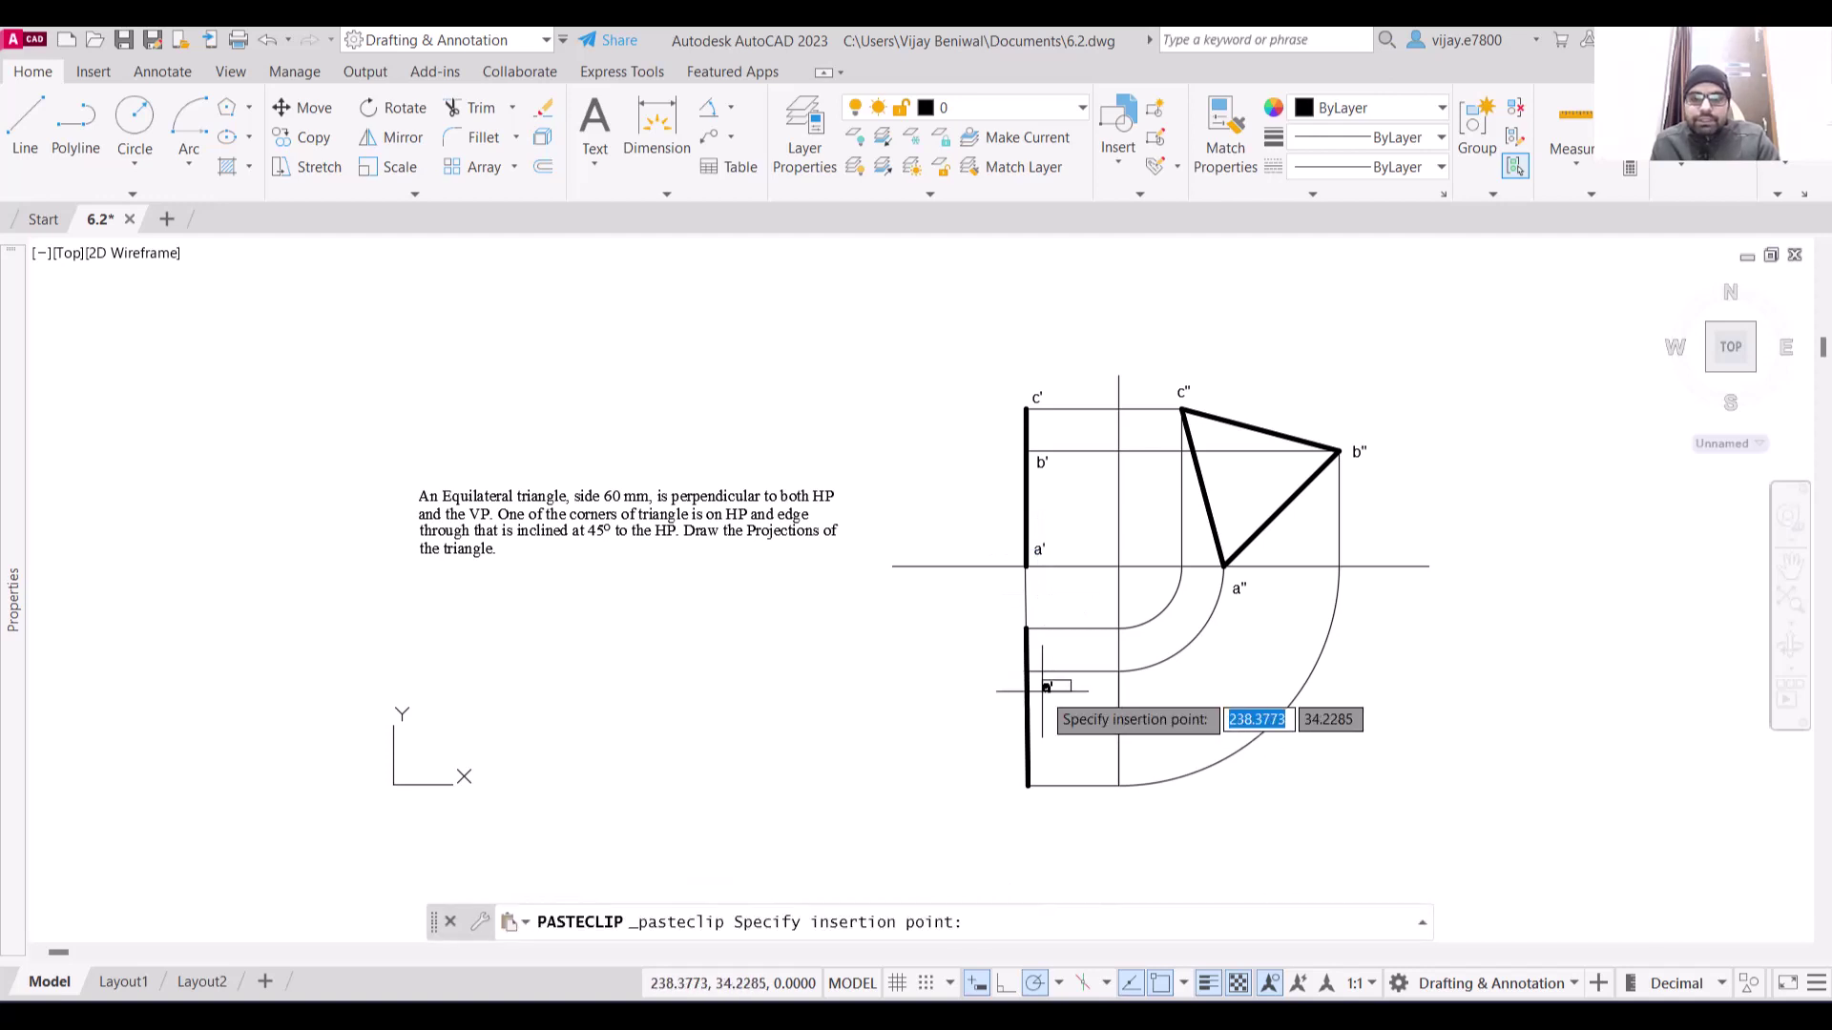
pyautogui.click(1040, 684)
pyautogui.doubleClick(1043, 684)
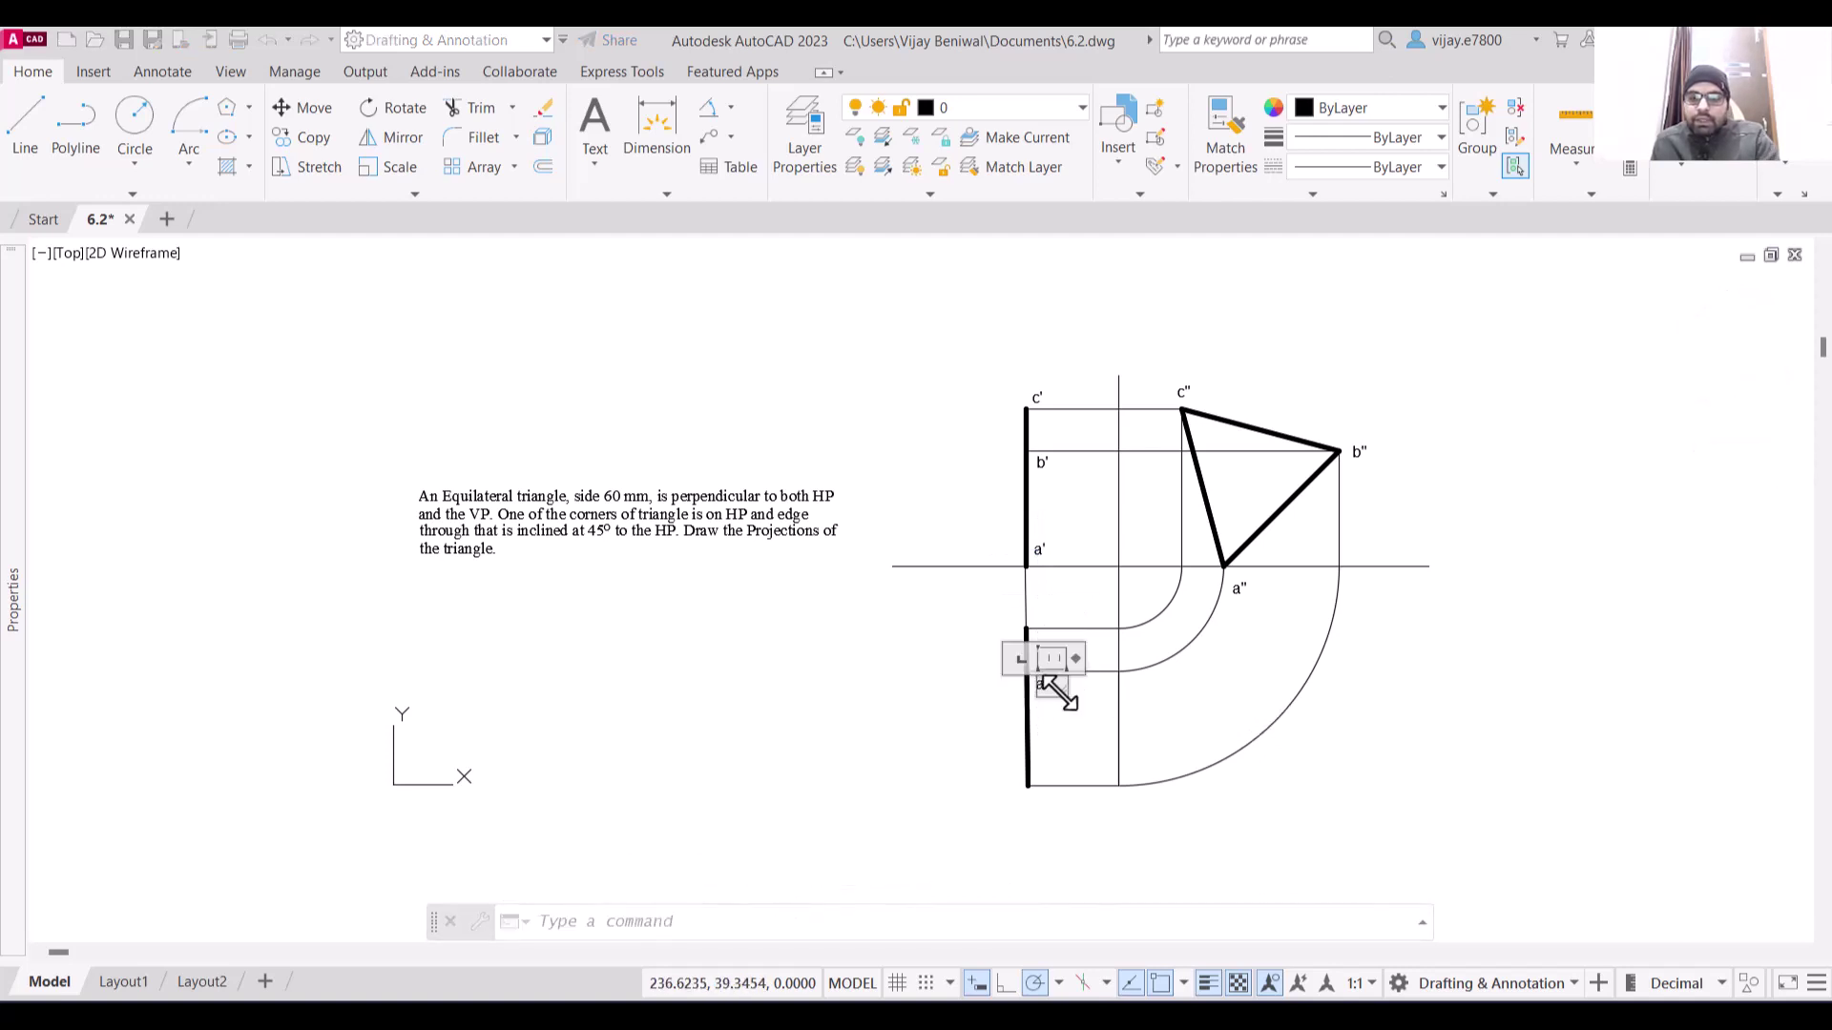
pyautogui.press('BackSpace')
pyautogui.click(1076, 736)
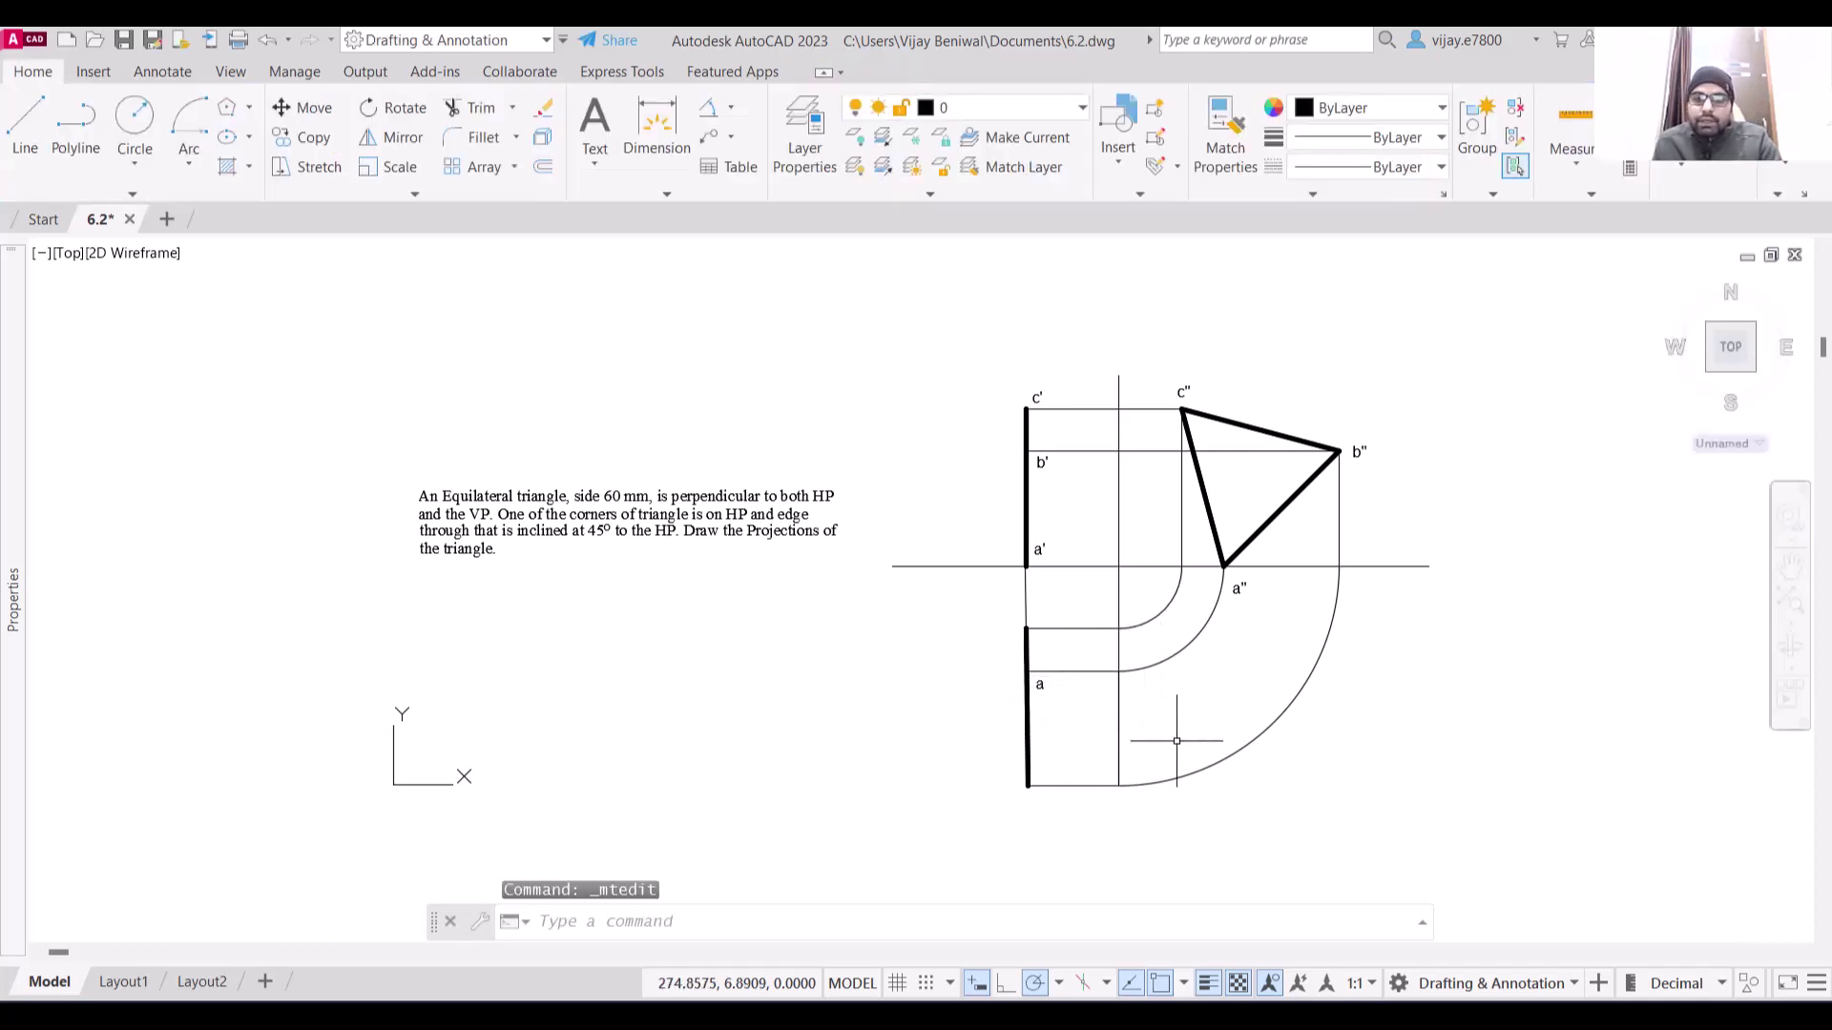
# Turn snap on, paste the copied a' label beside the top view line's lower end and change it to b
pyautogui.press('F9')
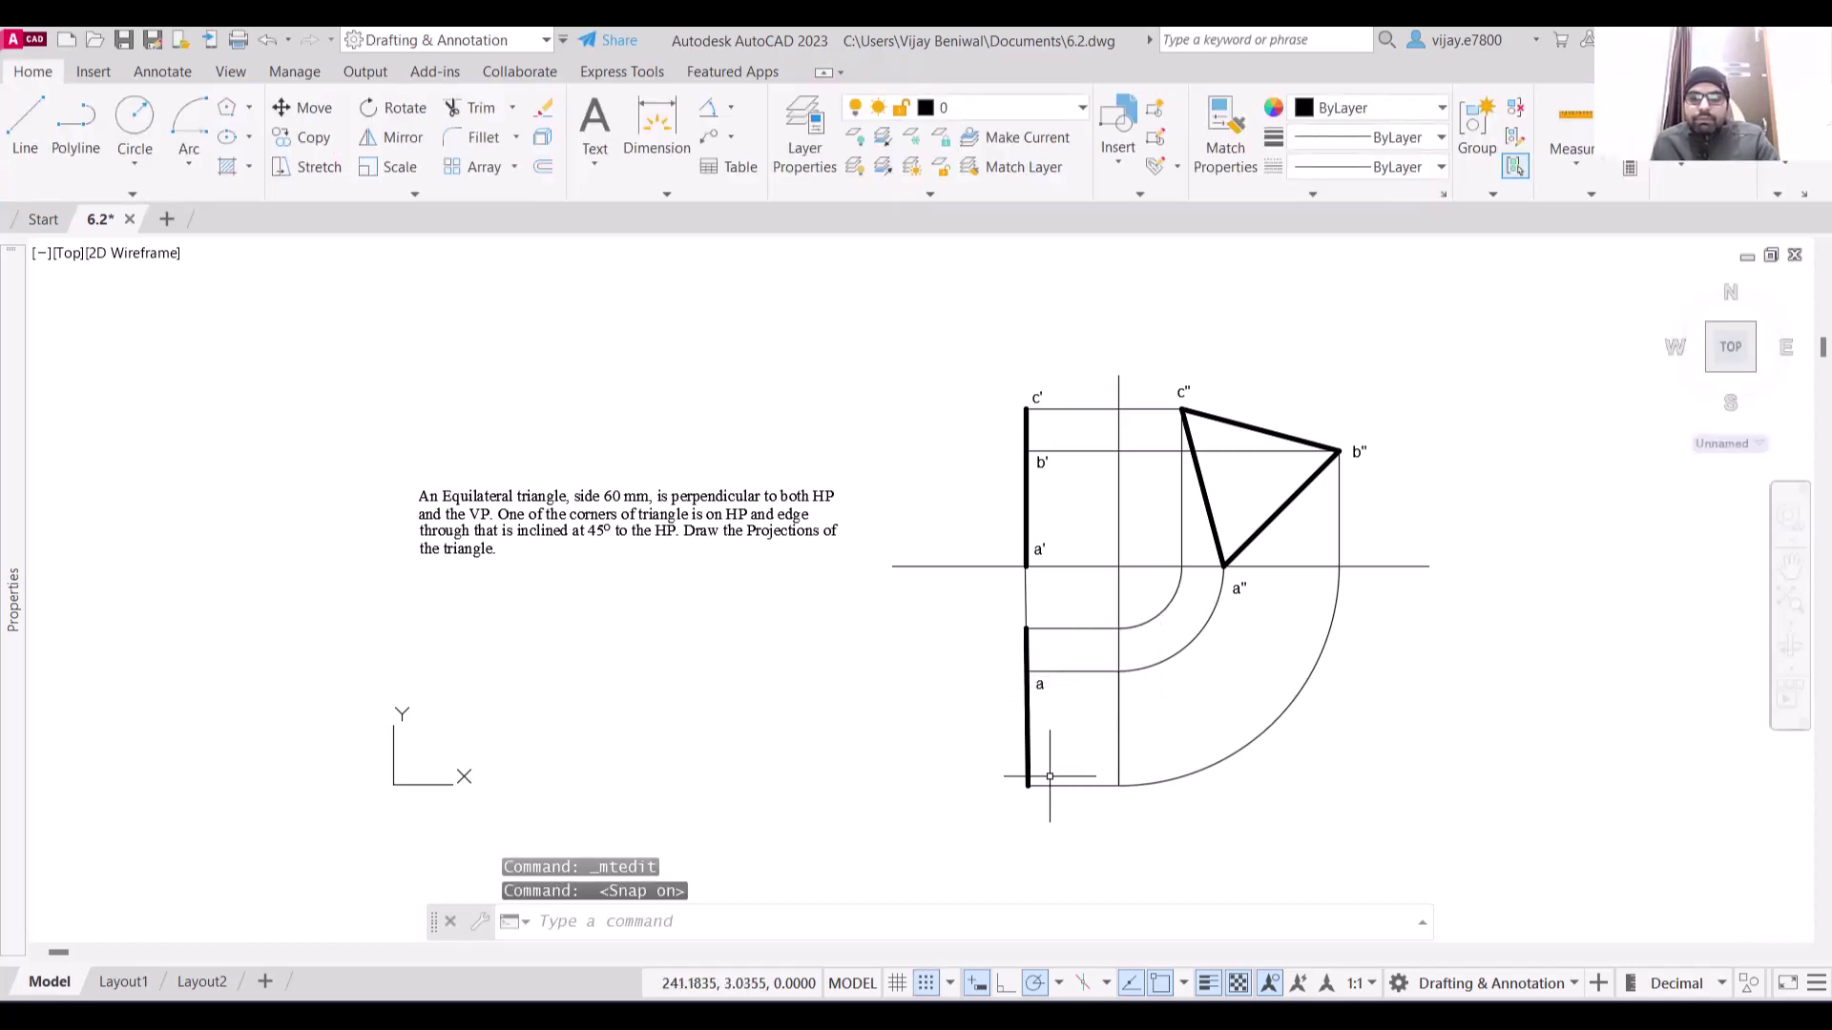
pyautogui.click(1046, 774)
pyautogui.hotkey('ctrl', 'v')
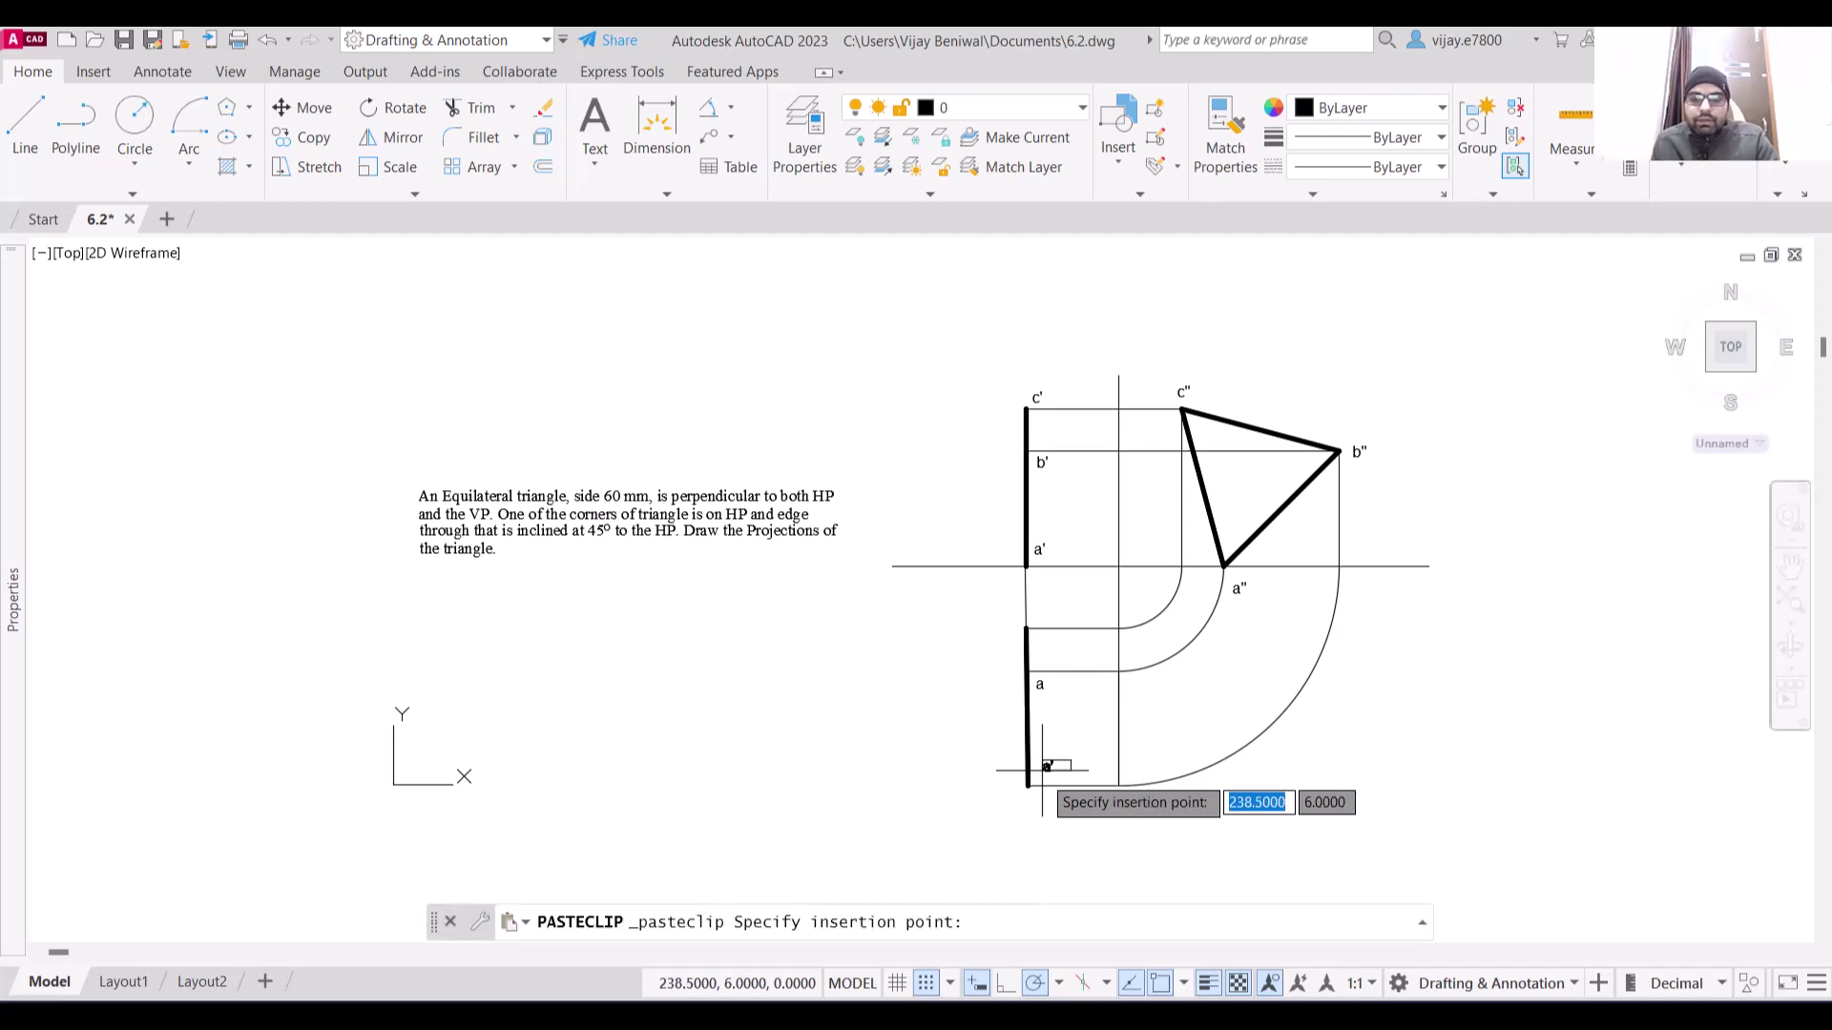
pyautogui.click(1043, 769)
pyautogui.doubleClick(1043, 771)
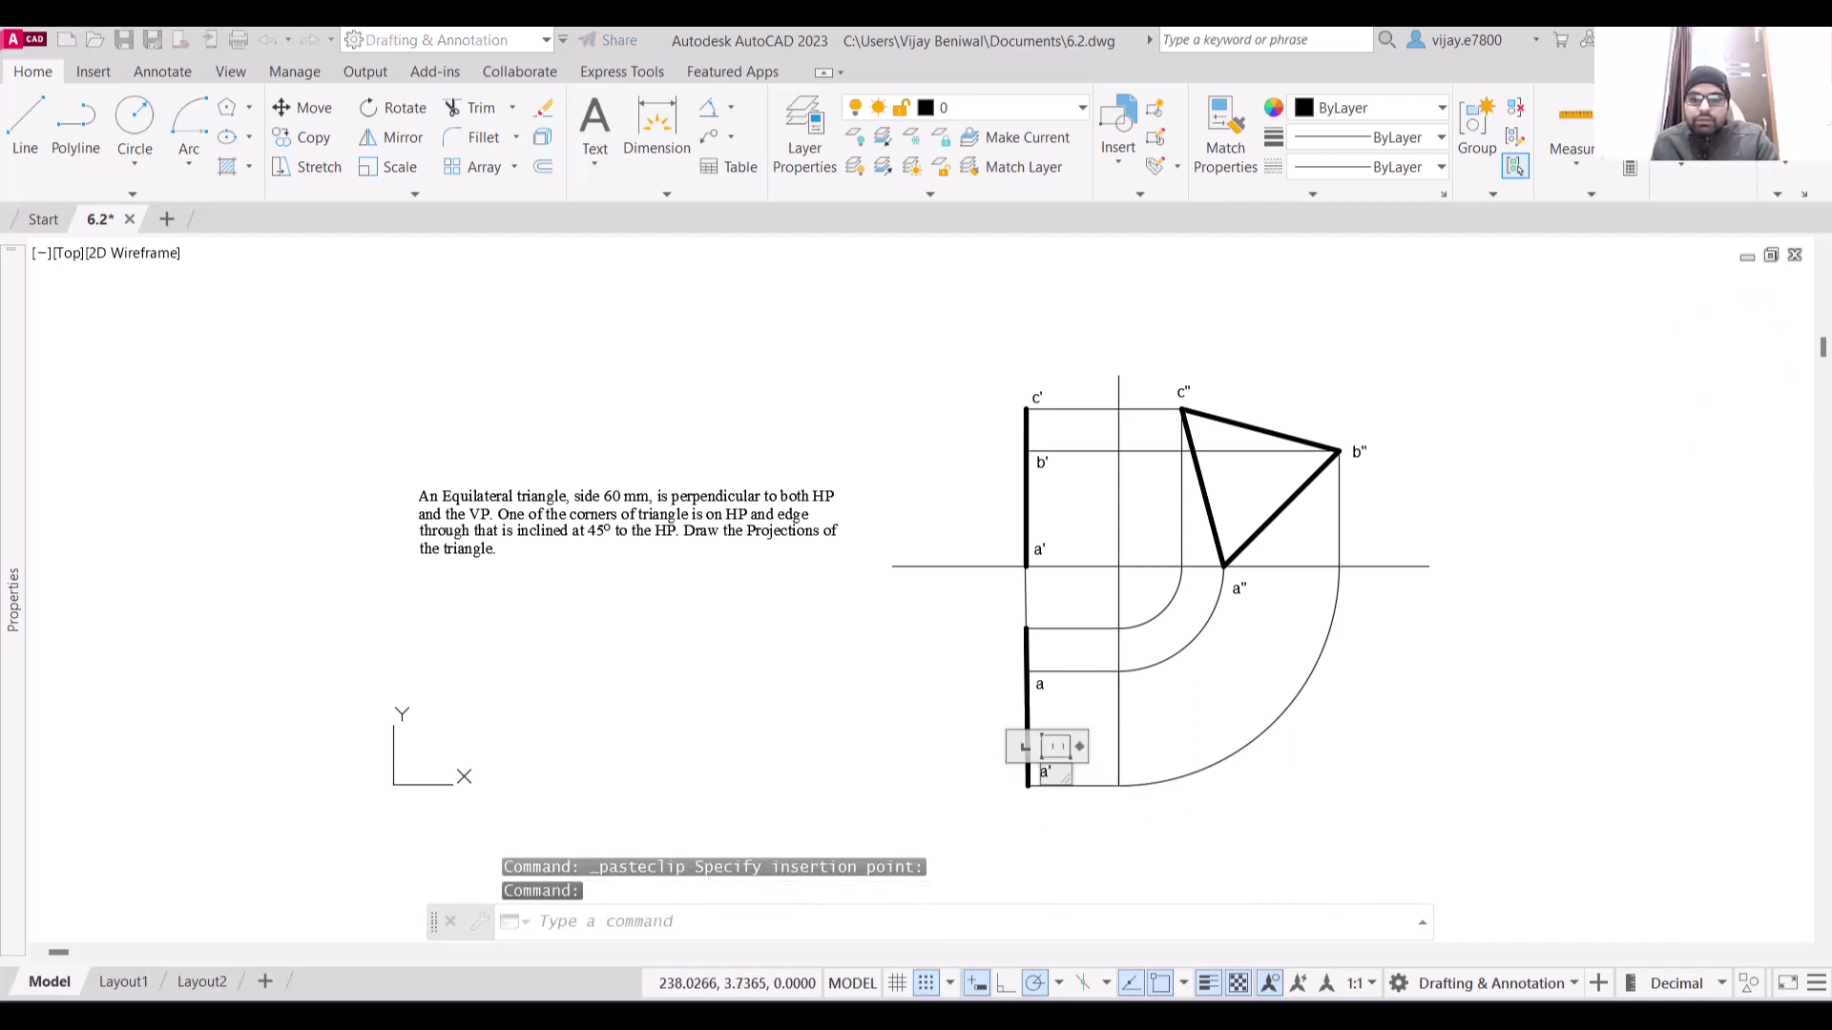
pyautogui.write('b')
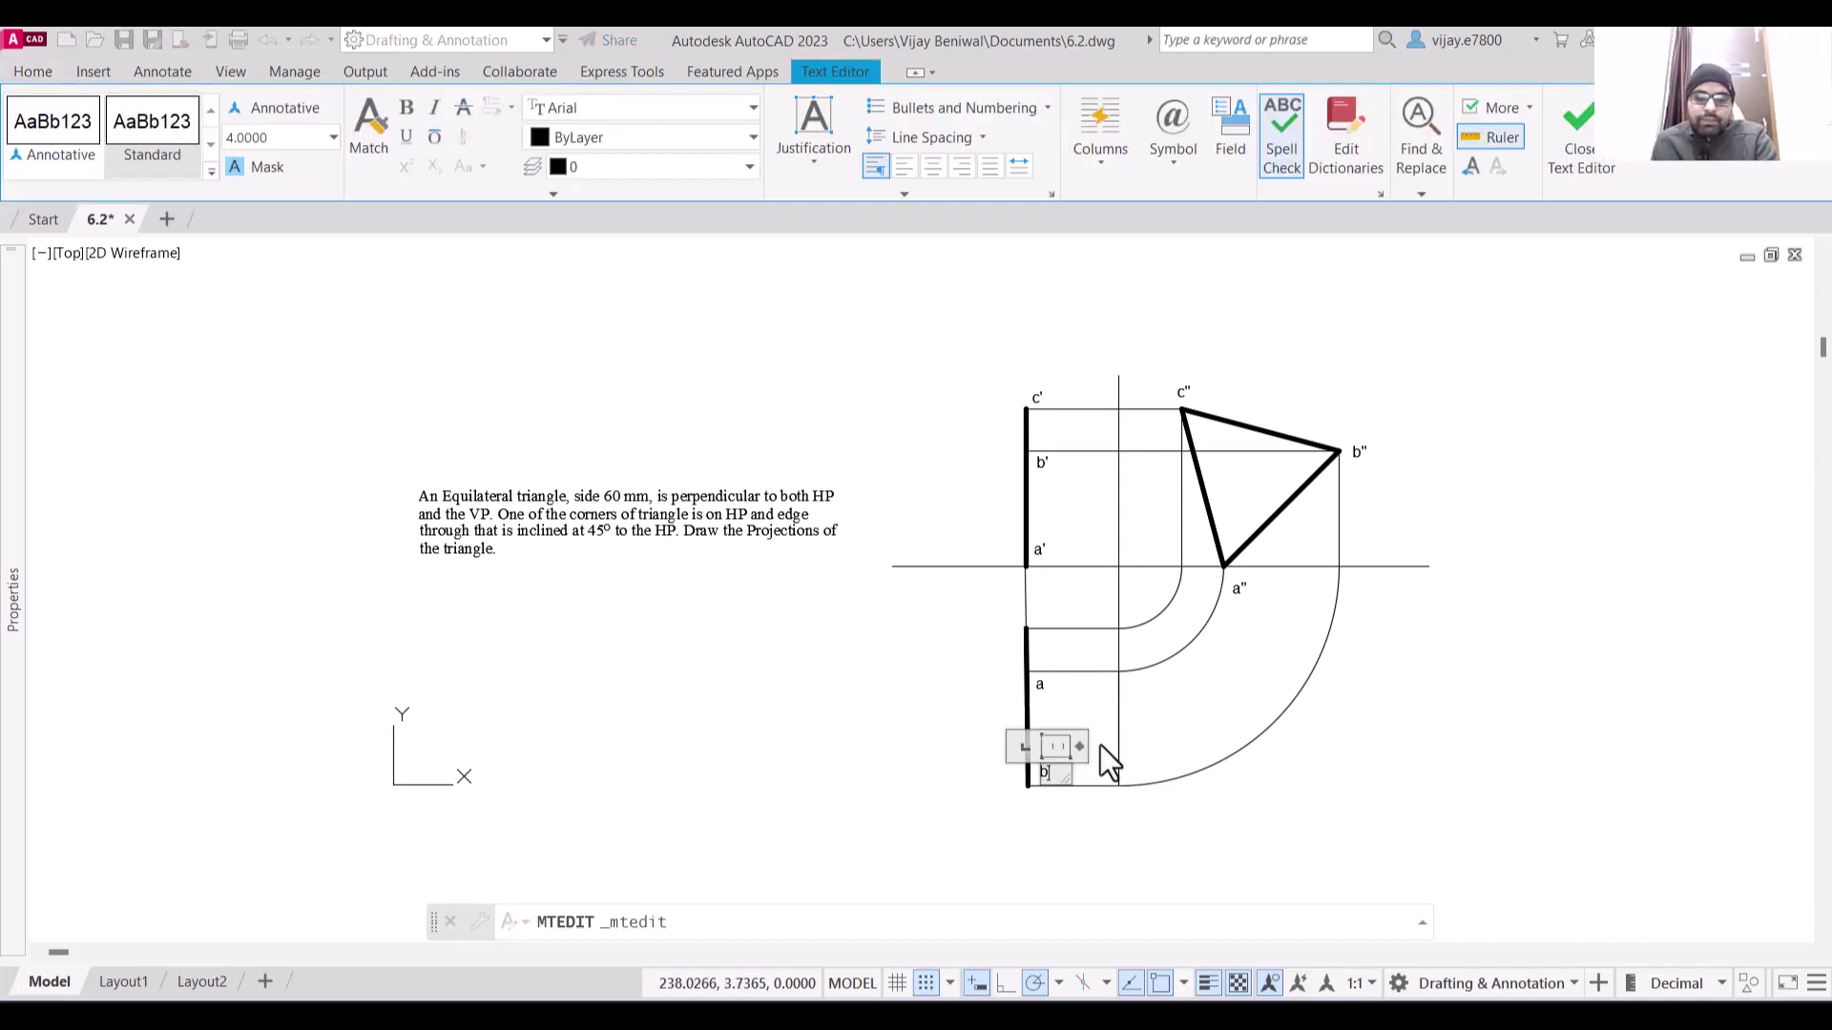
pyautogui.click(914, 695)
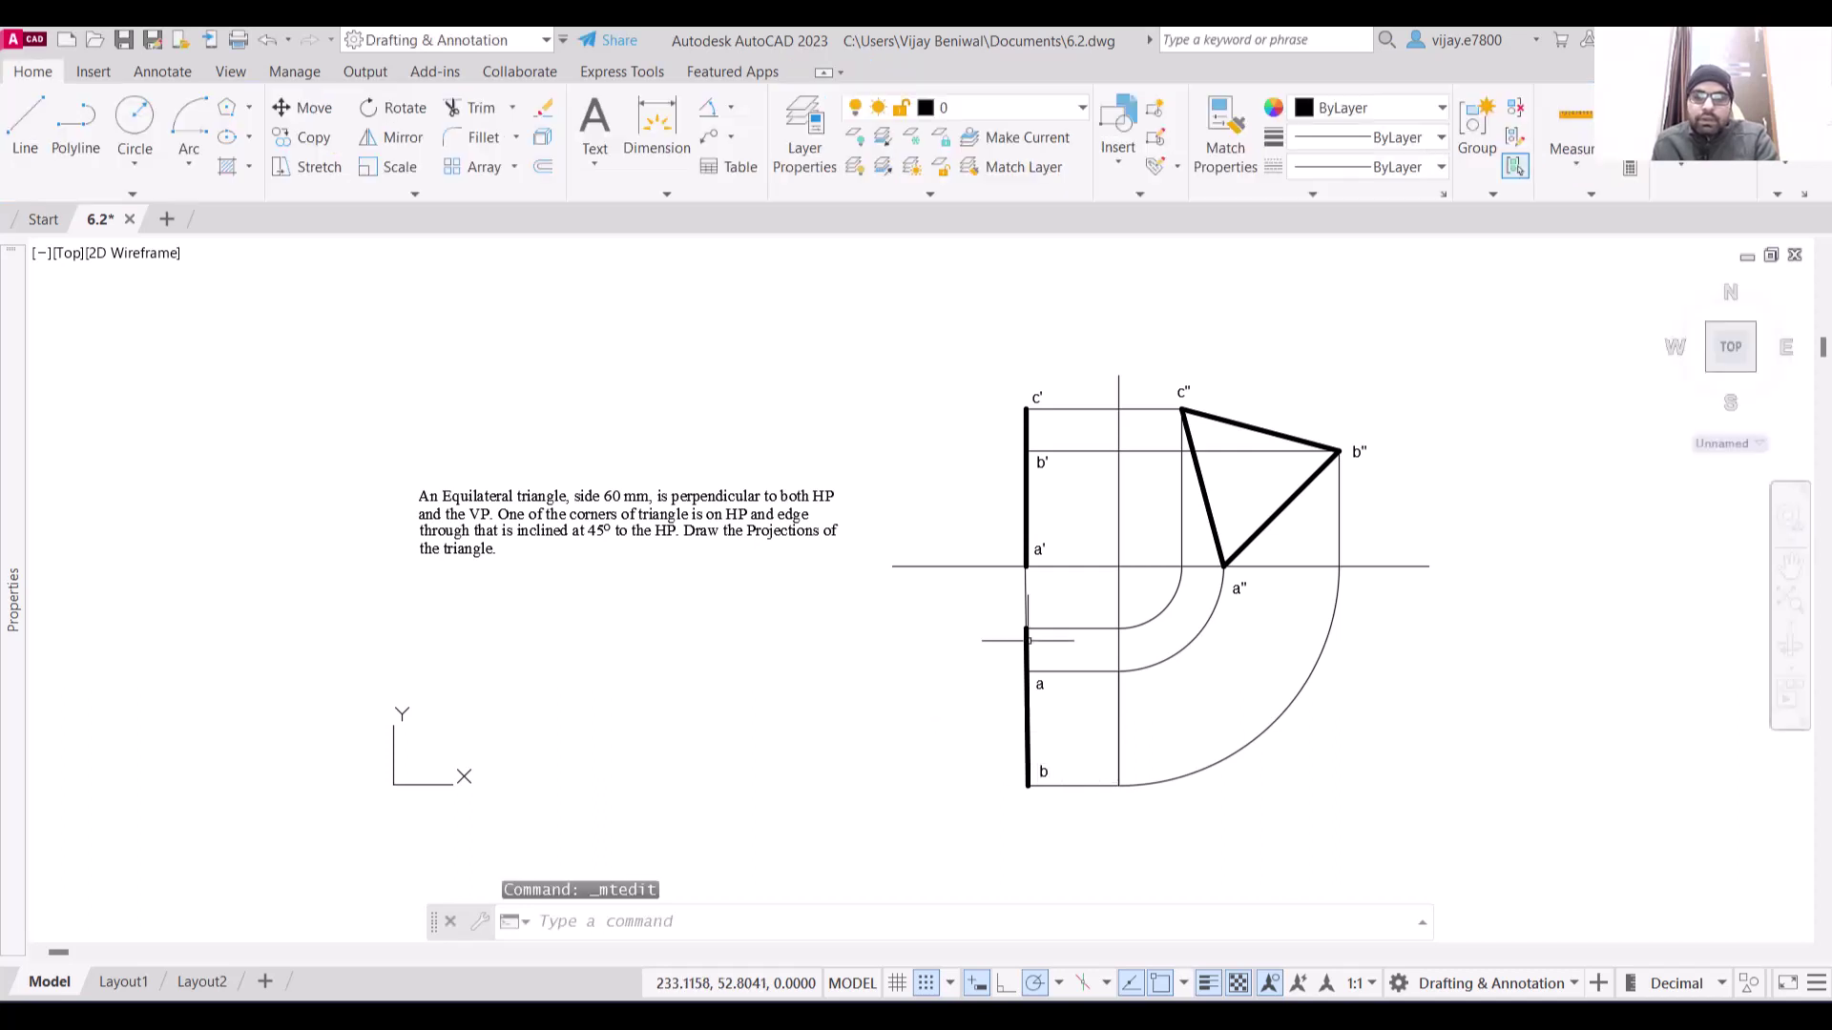
# Paste the copied a' label beside the top view line's upper end and change it to c
pyautogui.click(1084, 608)
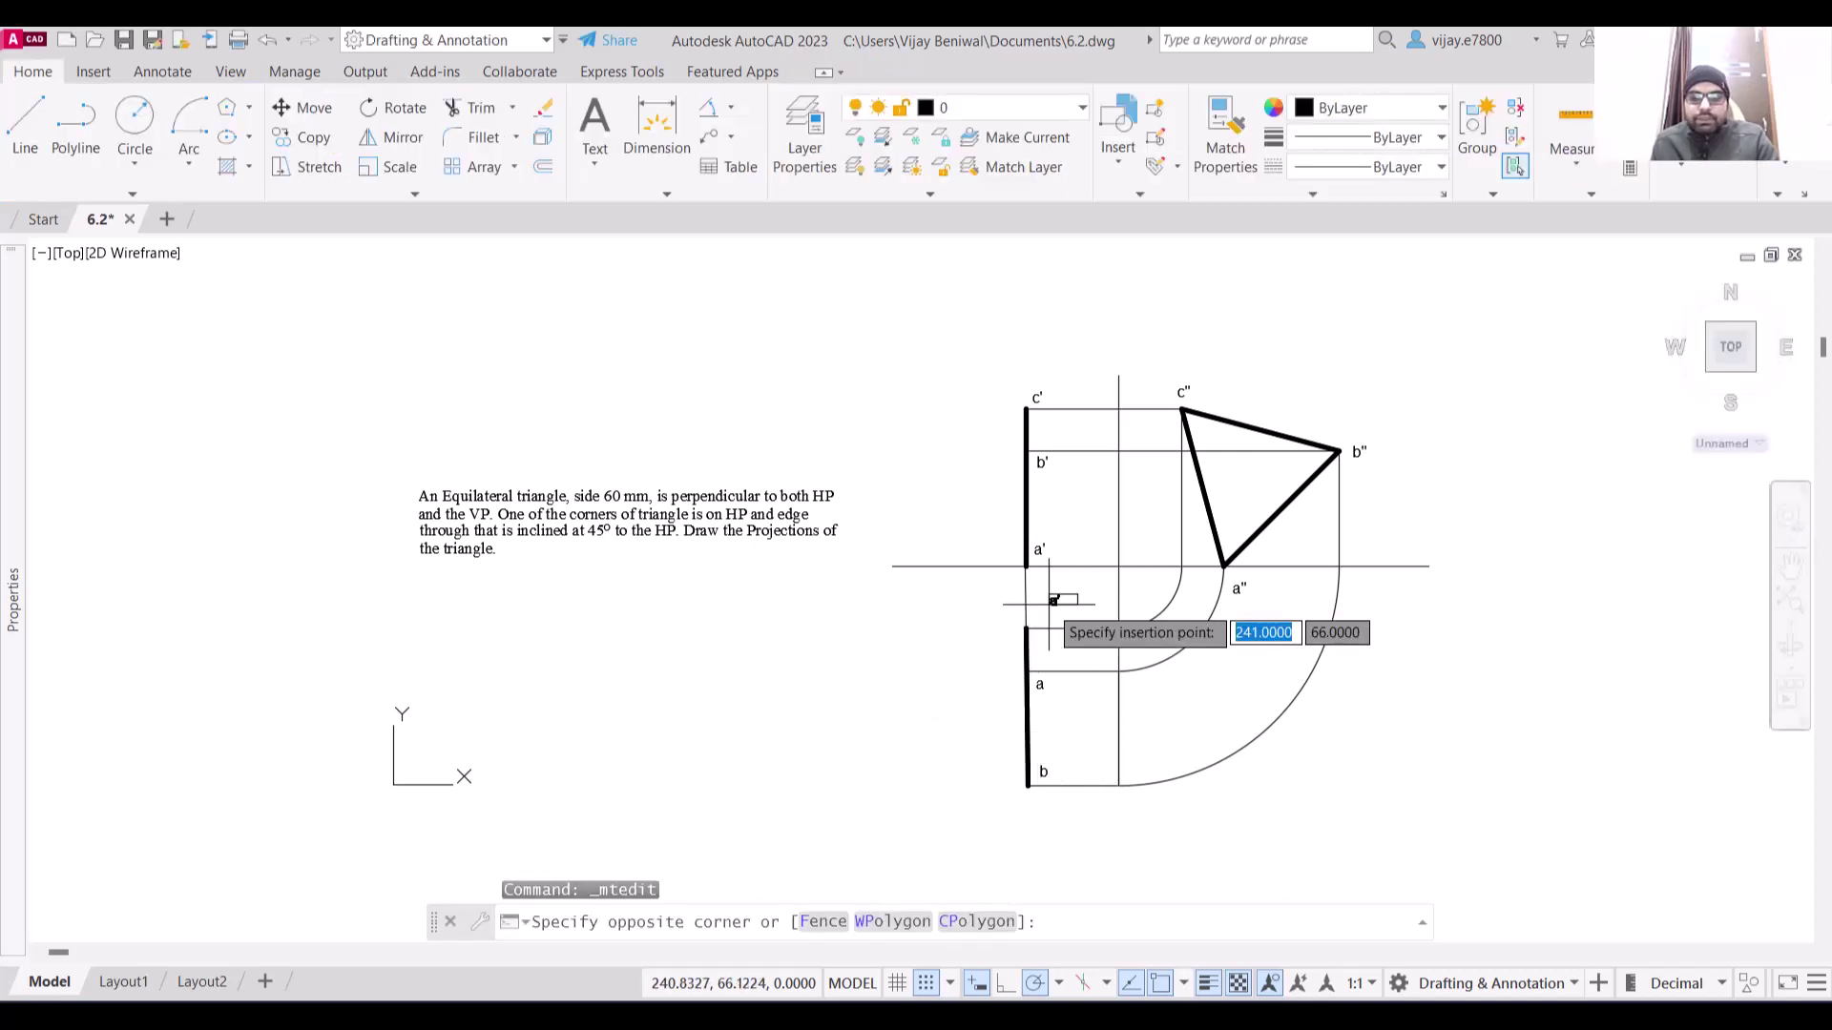
pyautogui.hotkey('ctrl', 'v')
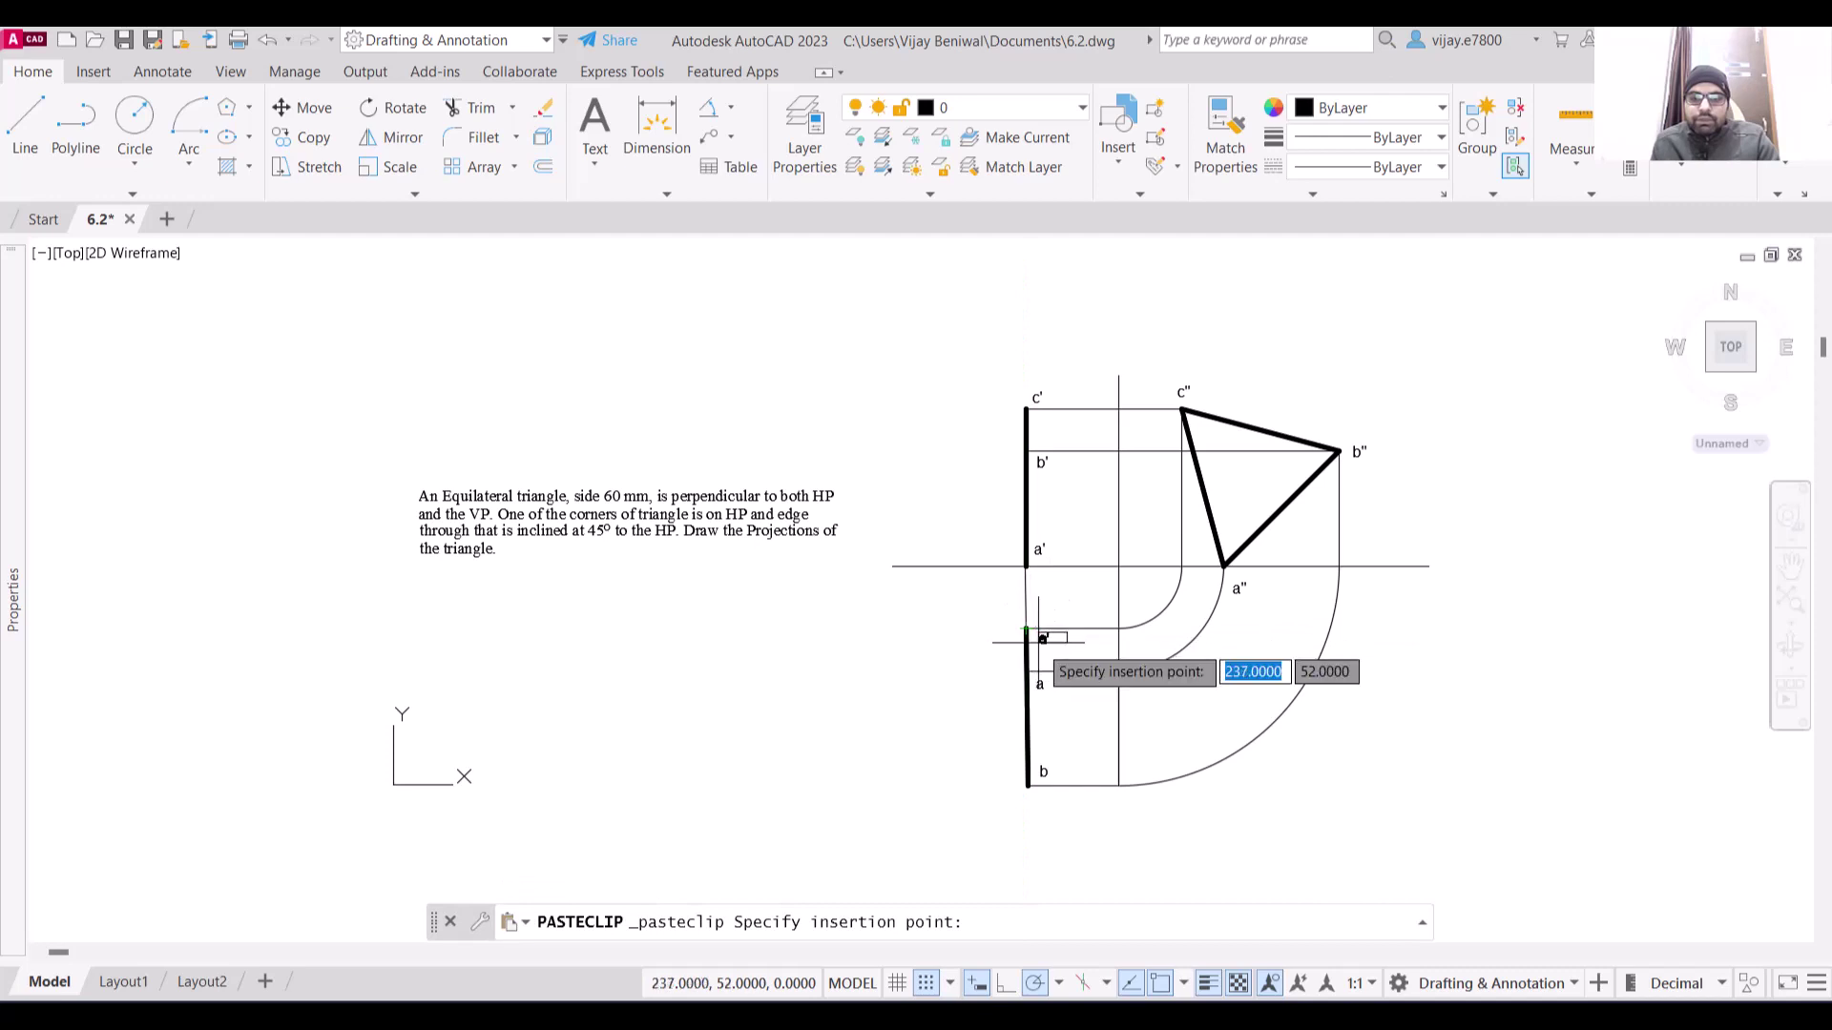
pyautogui.click(1037, 641)
pyautogui.doubleClick(1043, 637)
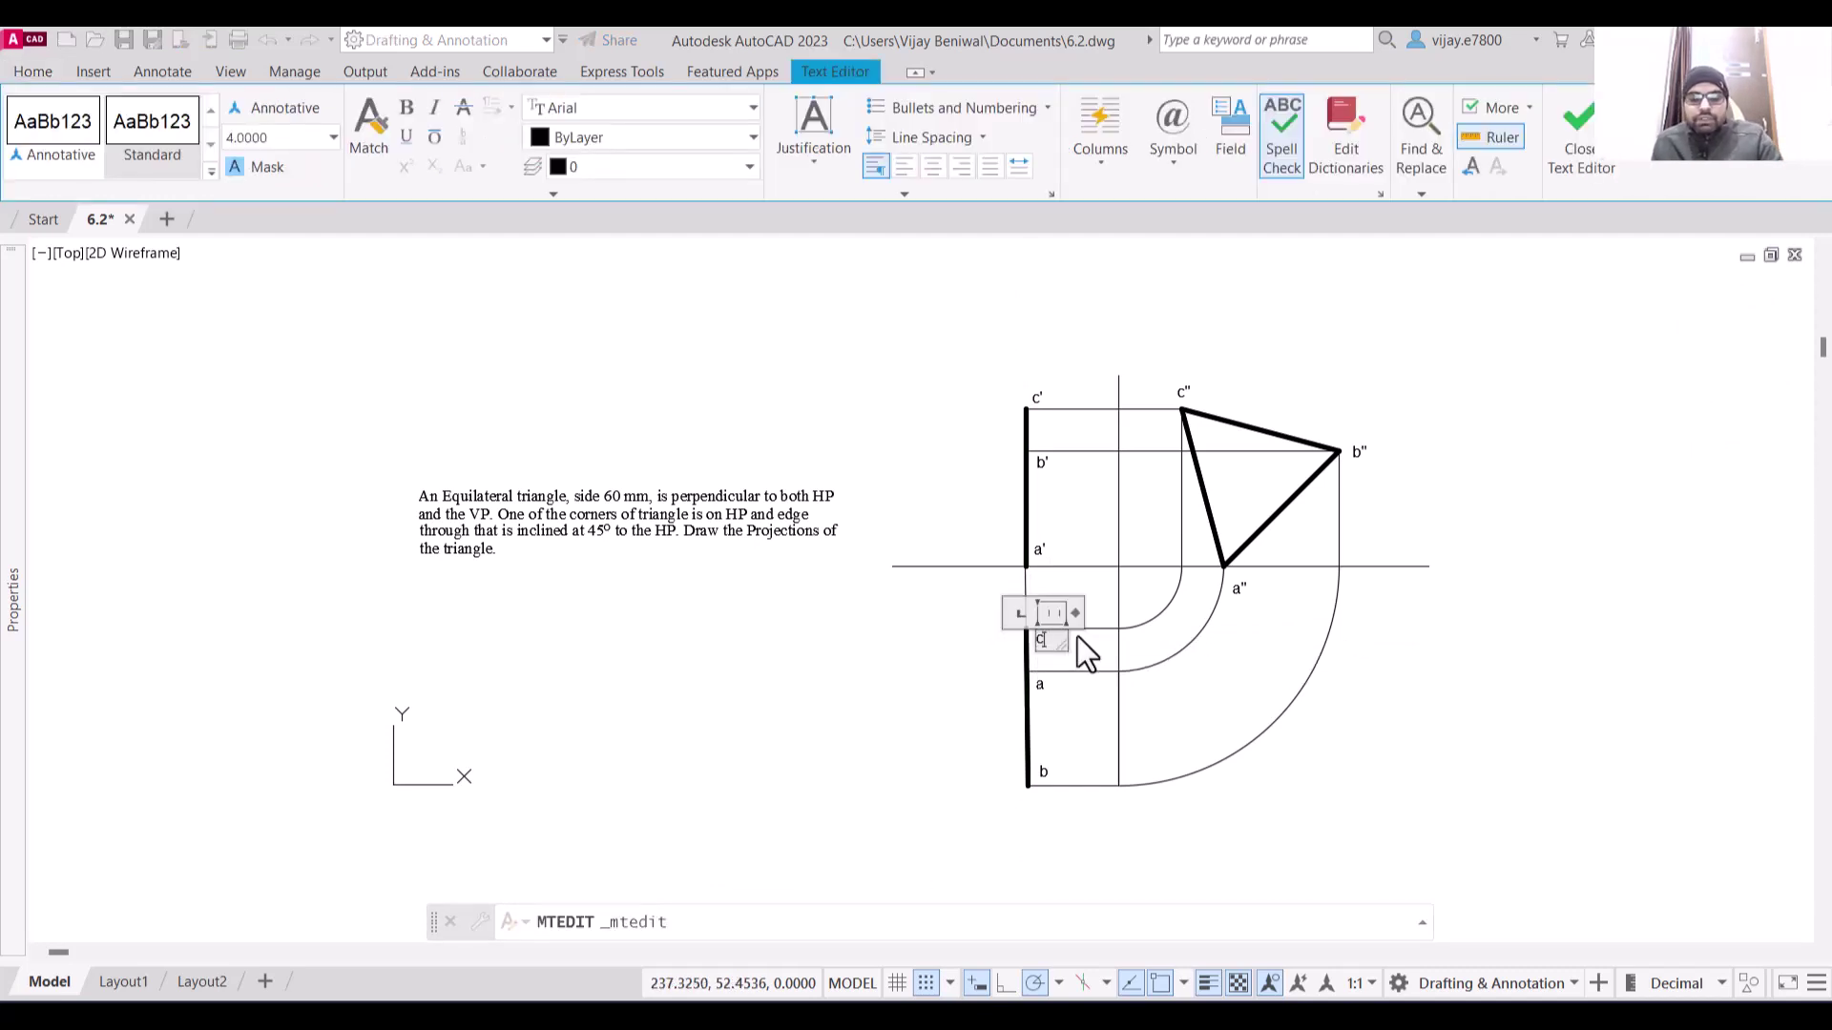
pyautogui.click(1068, 739)
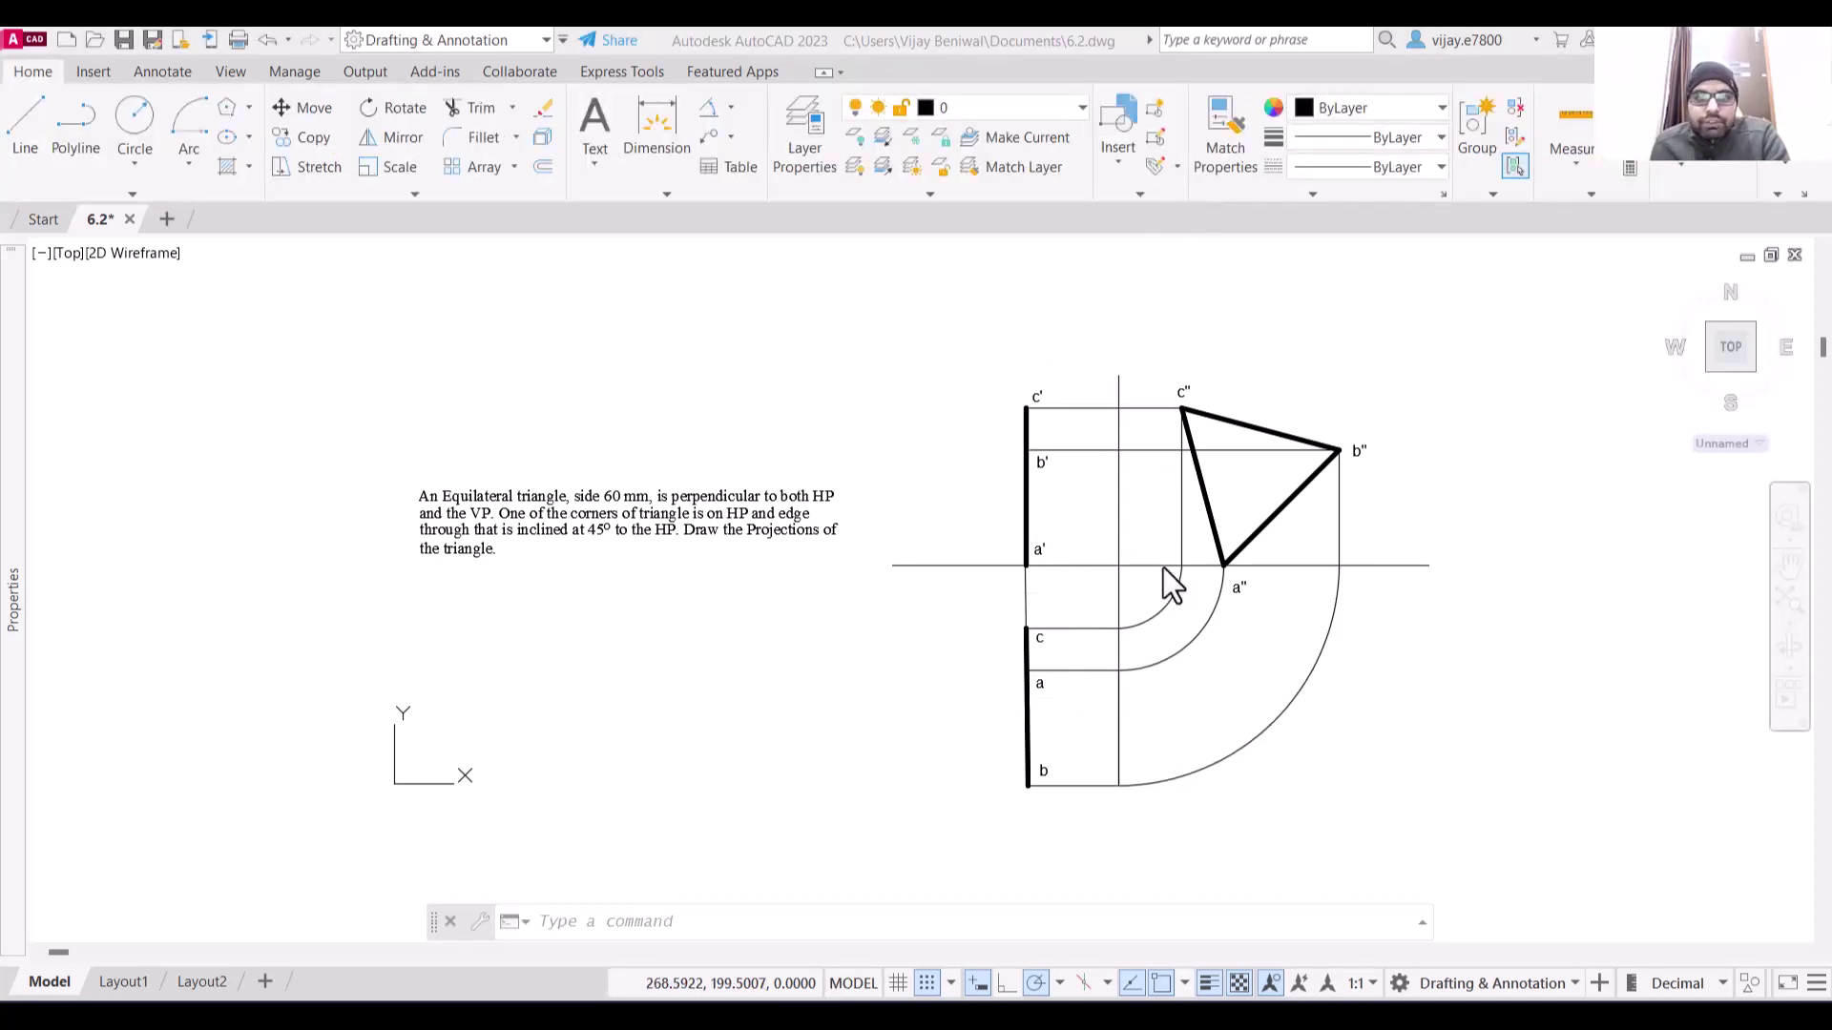
pyautogui.scroll(2, 1164, 569)
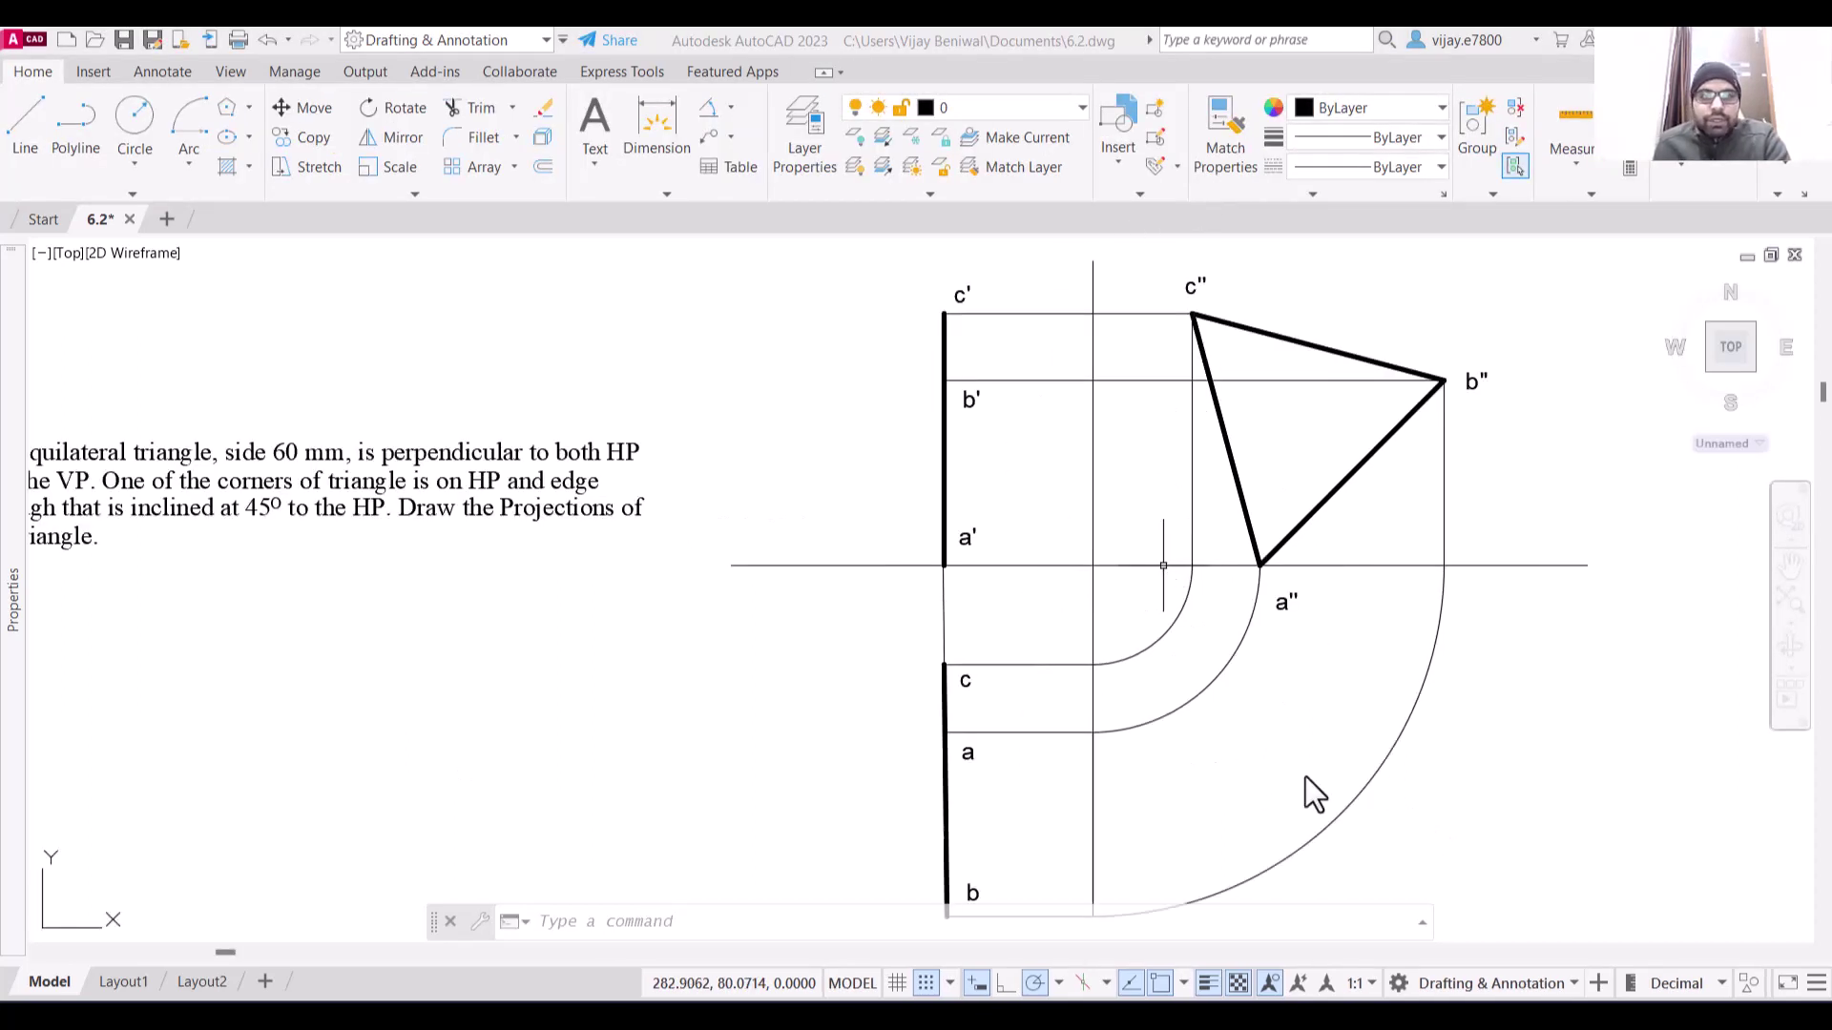
pyautogui.click(1389, 826)
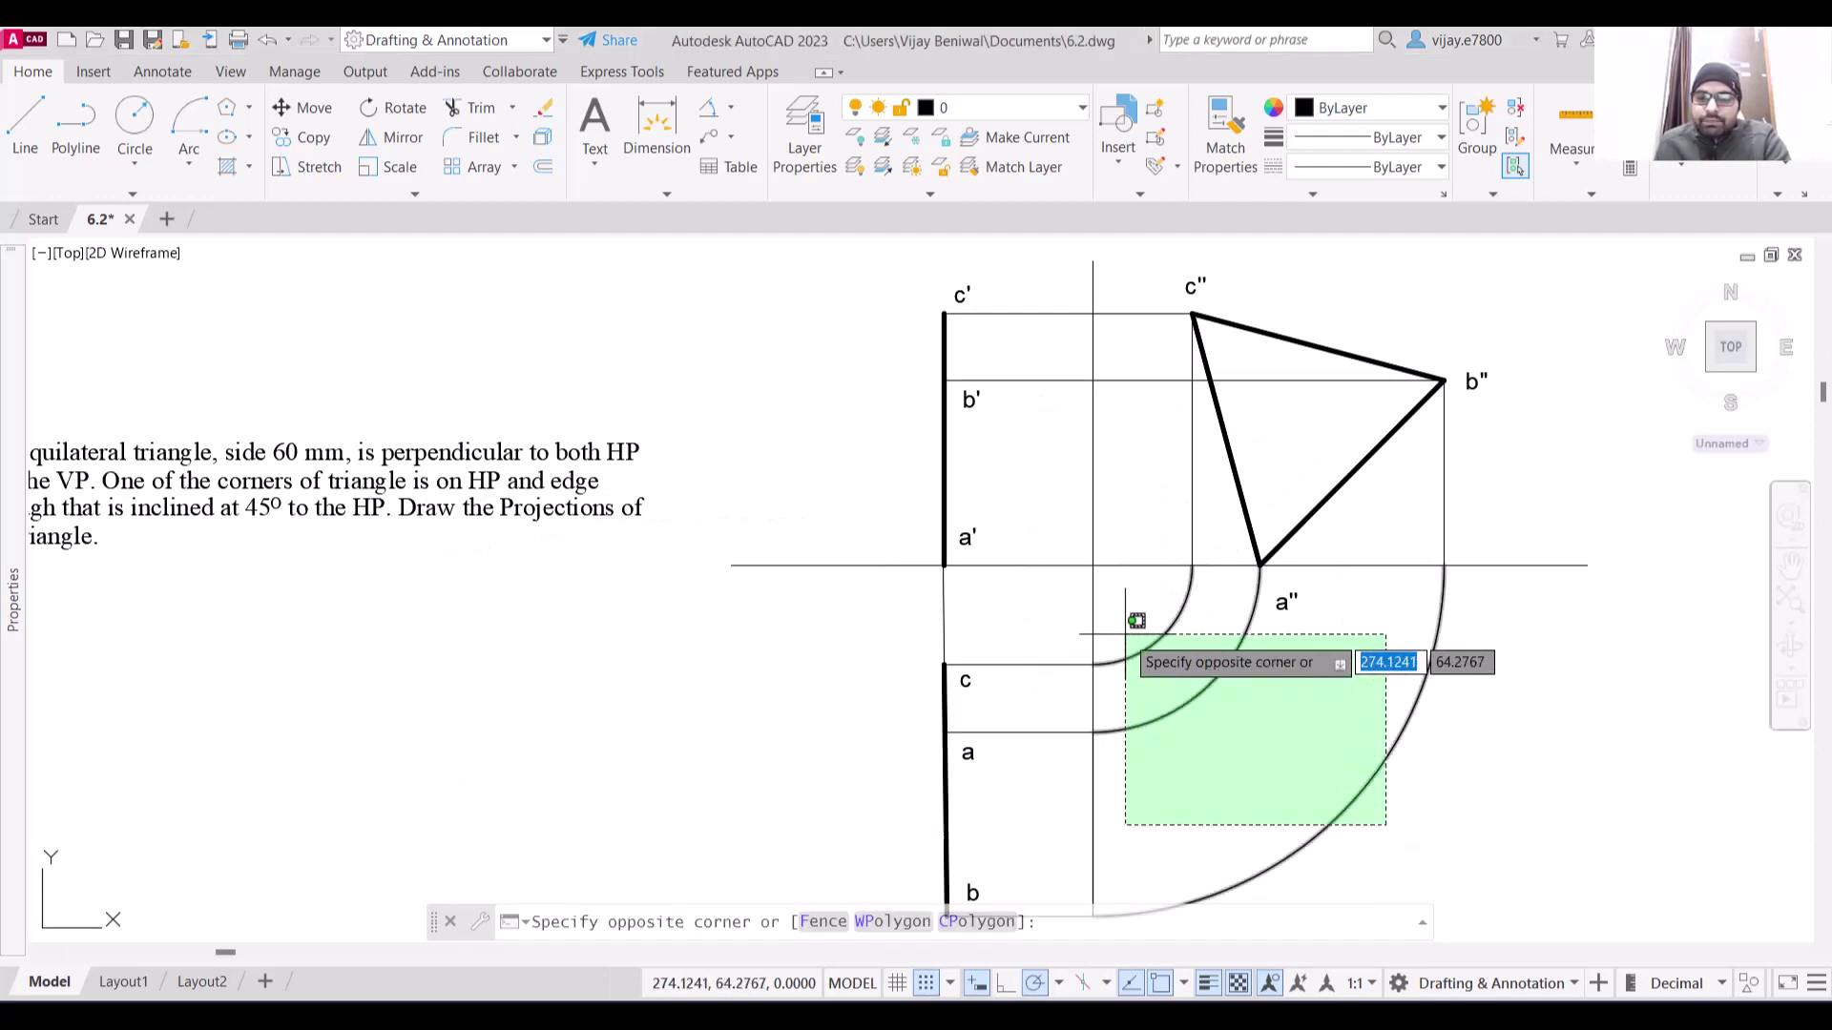
pyautogui.click(1172, 671)
pyautogui.rightClick(1152, 656)
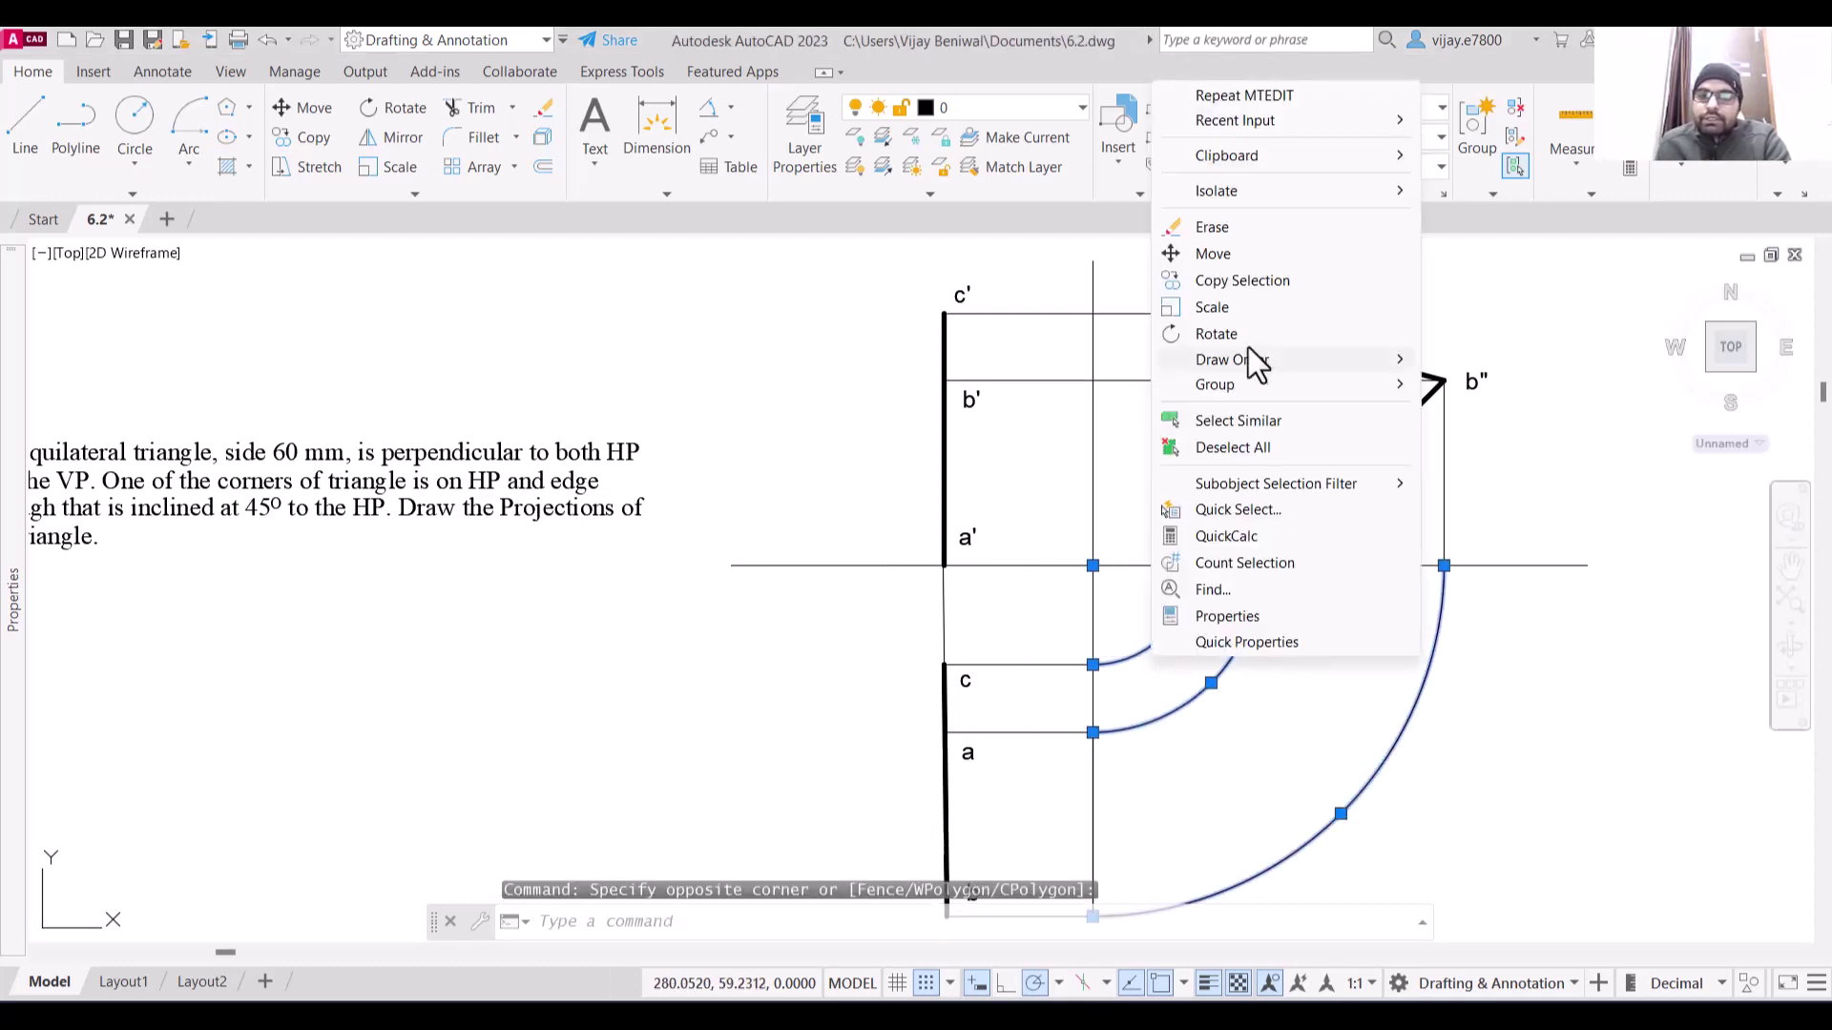
pyautogui.click(1279, 421)
pyautogui.click(1084, 575)
pyautogui.click(1053, 540)
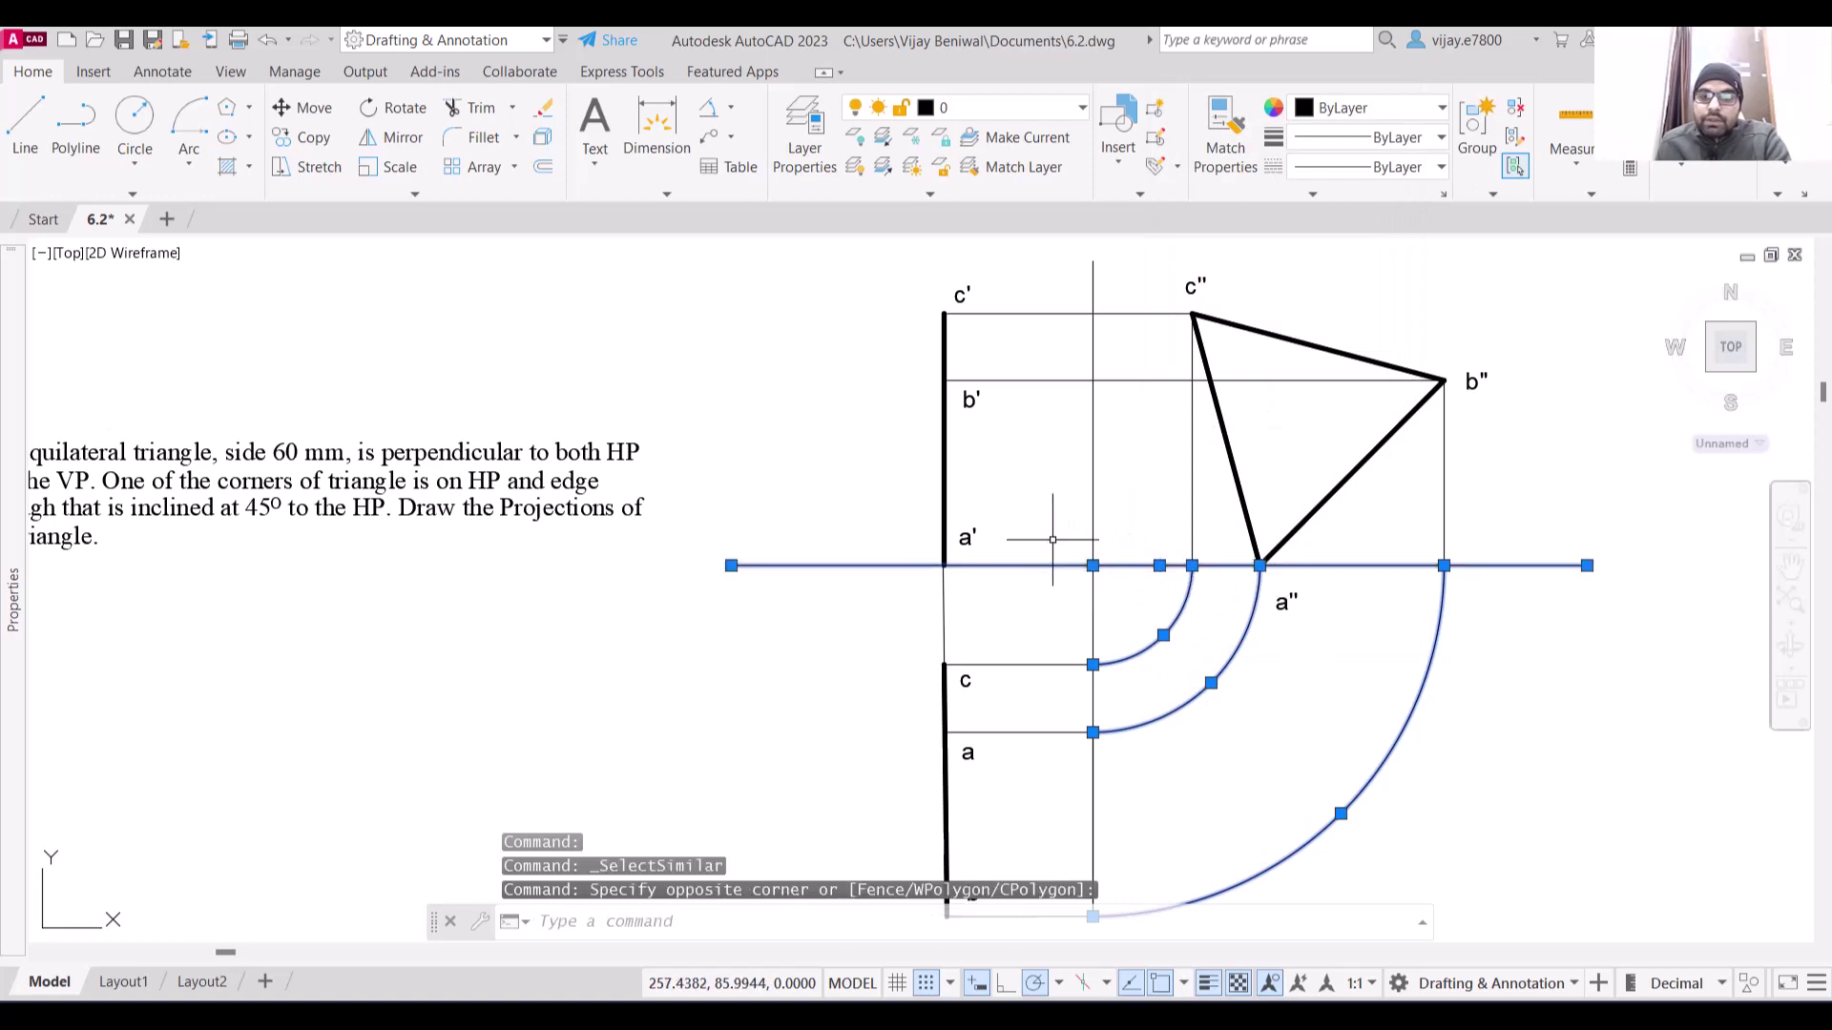
pyautogui.rightClick(1052, 540)
pyautogui.click(1149, 763)
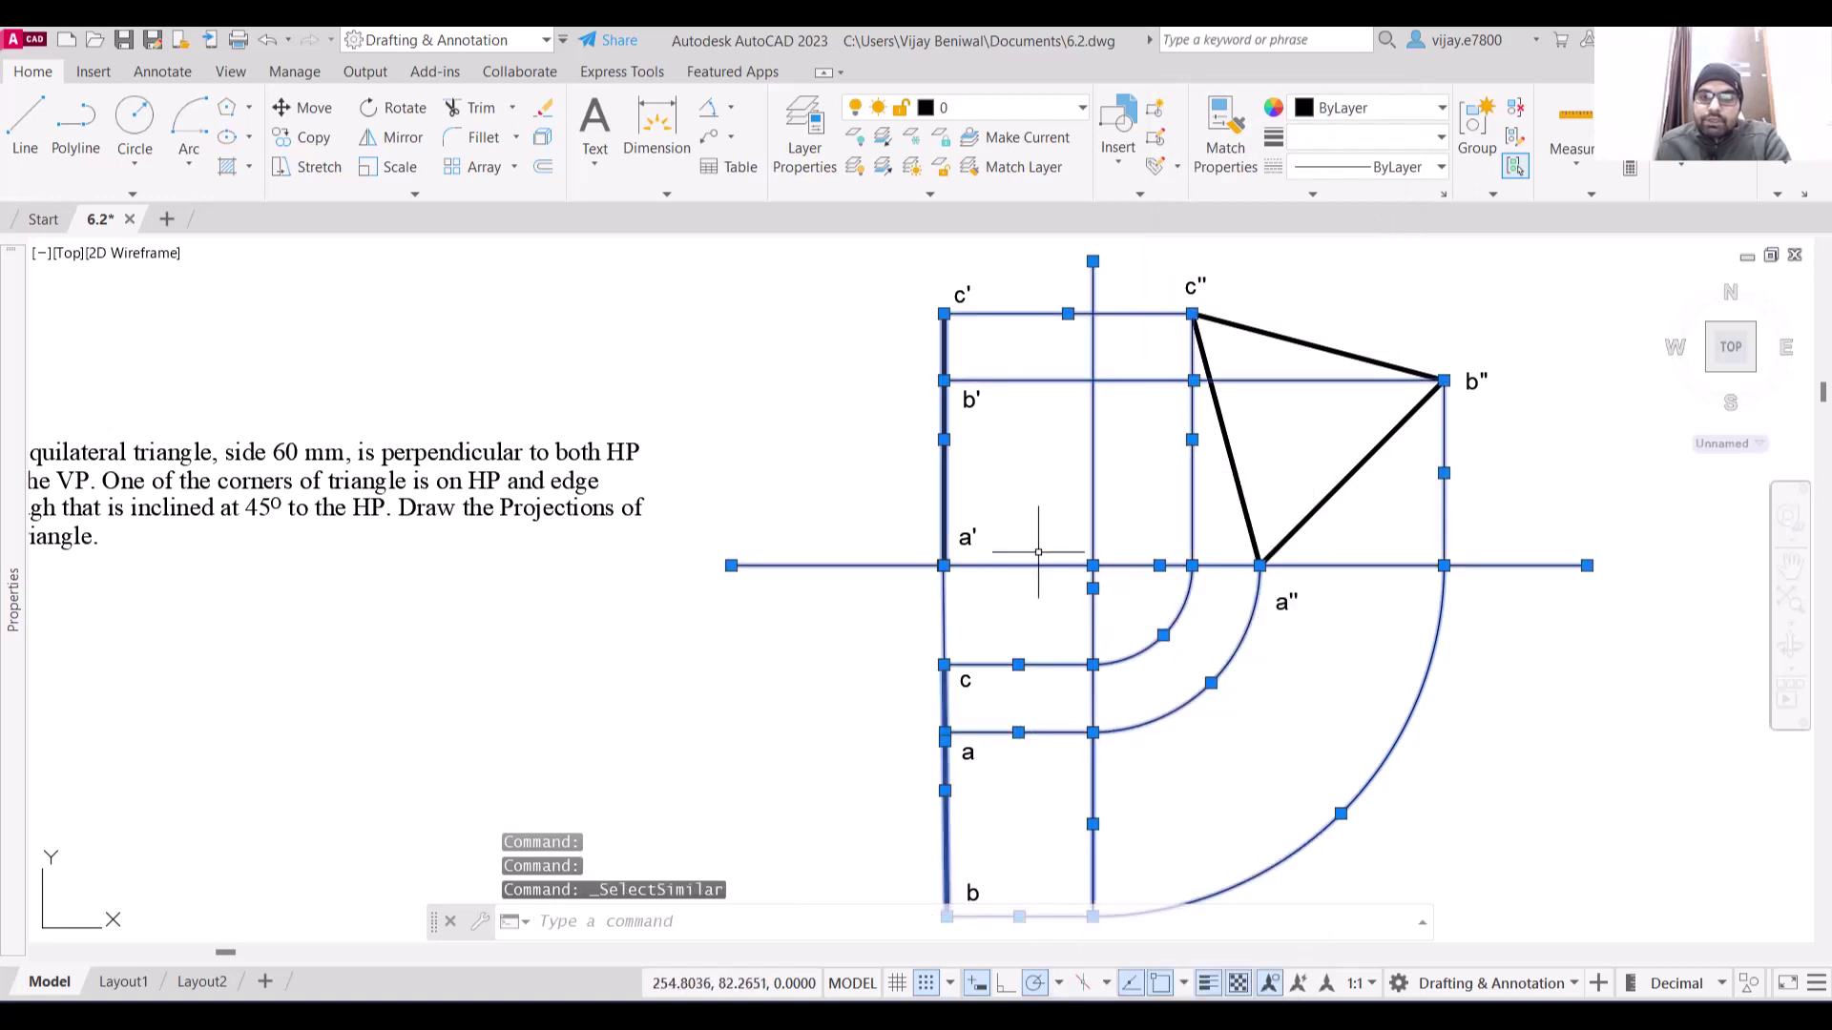
pyautogui.press('Escape')
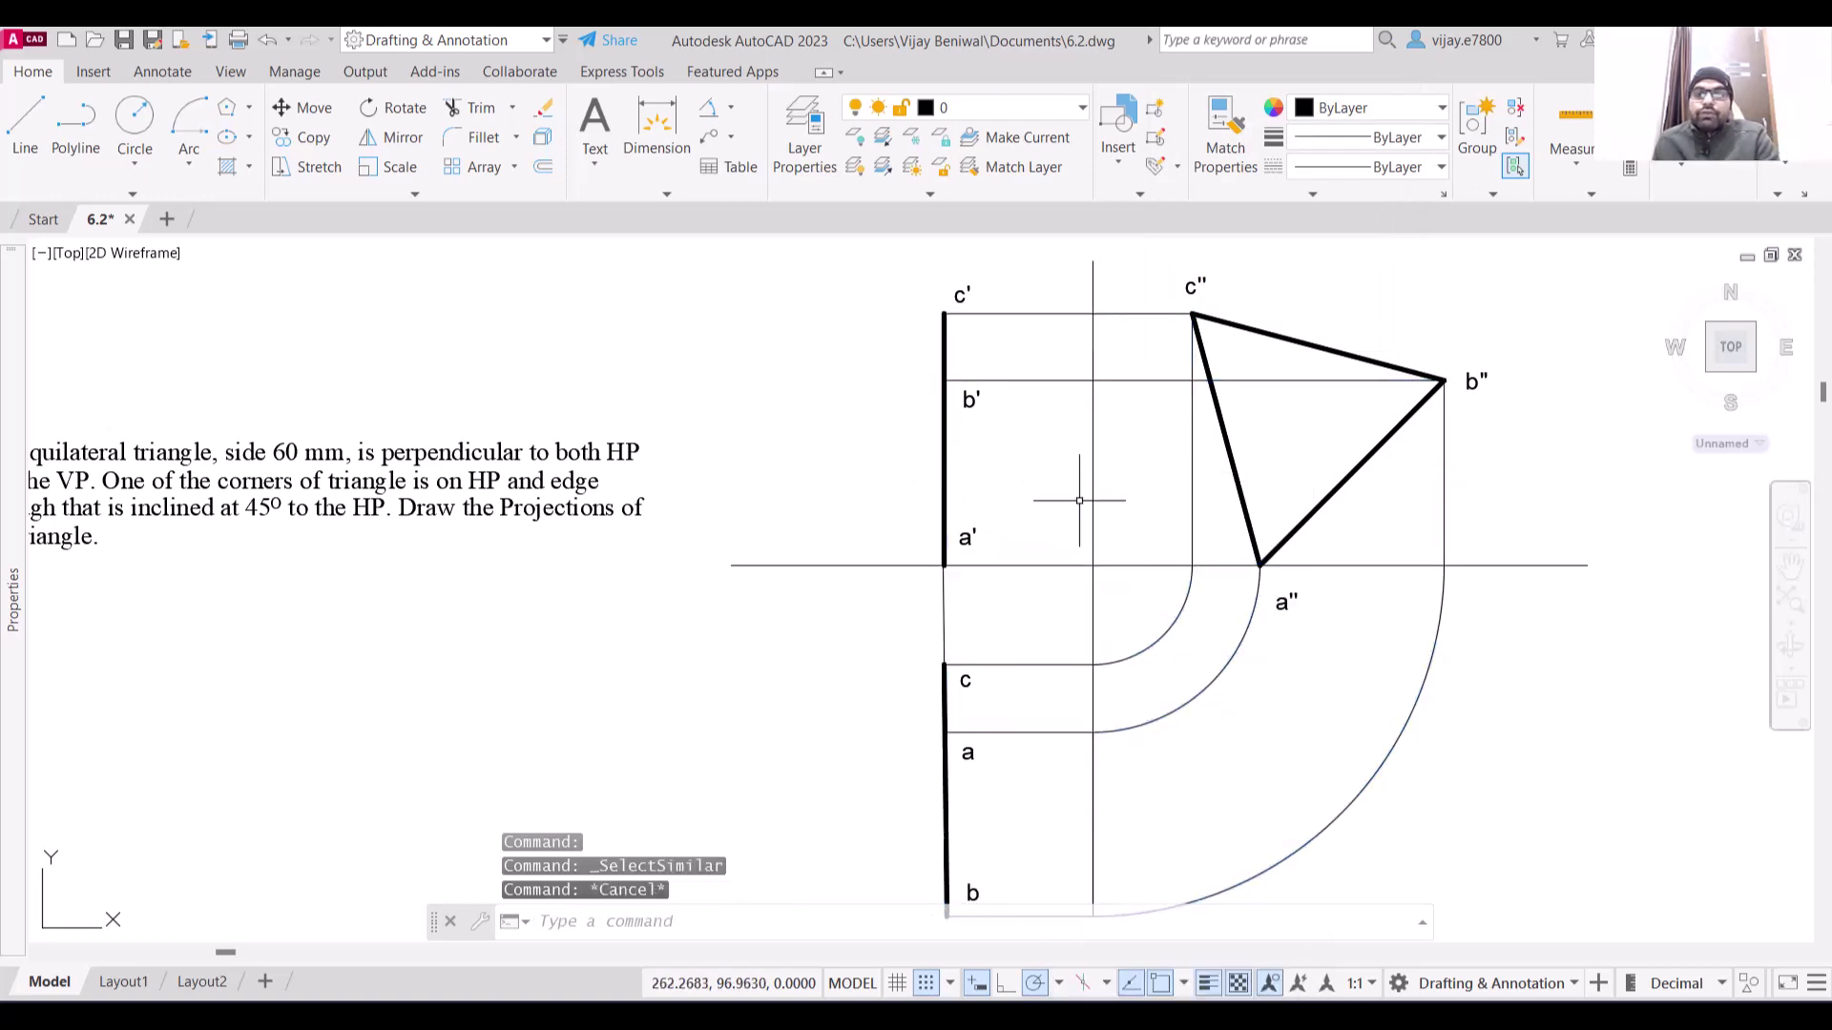
# Set the color of the thin reference lines, projectors and transfer arcs to orange 242,103,34
pyautogui.click(1139, 540)
pyautogui.click(1051, 289)
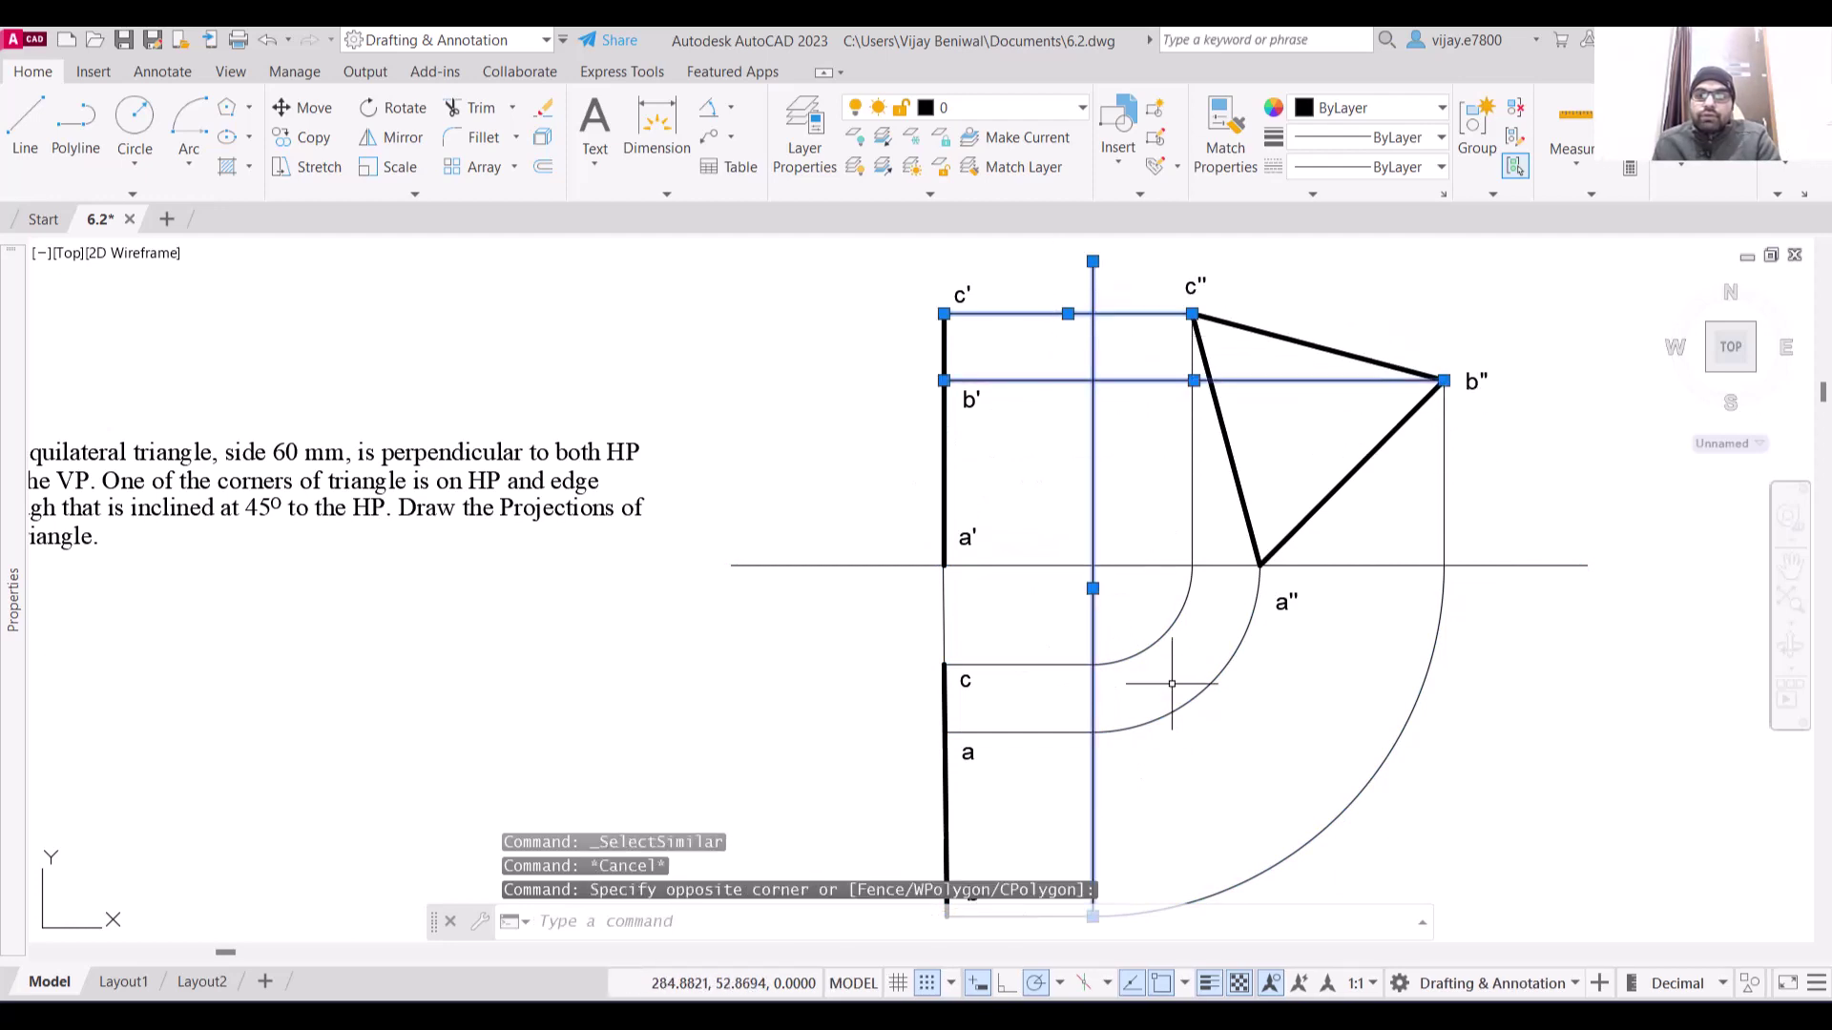
pyautogui.click(1411, 849)
pyautogui.click(1159, 618)
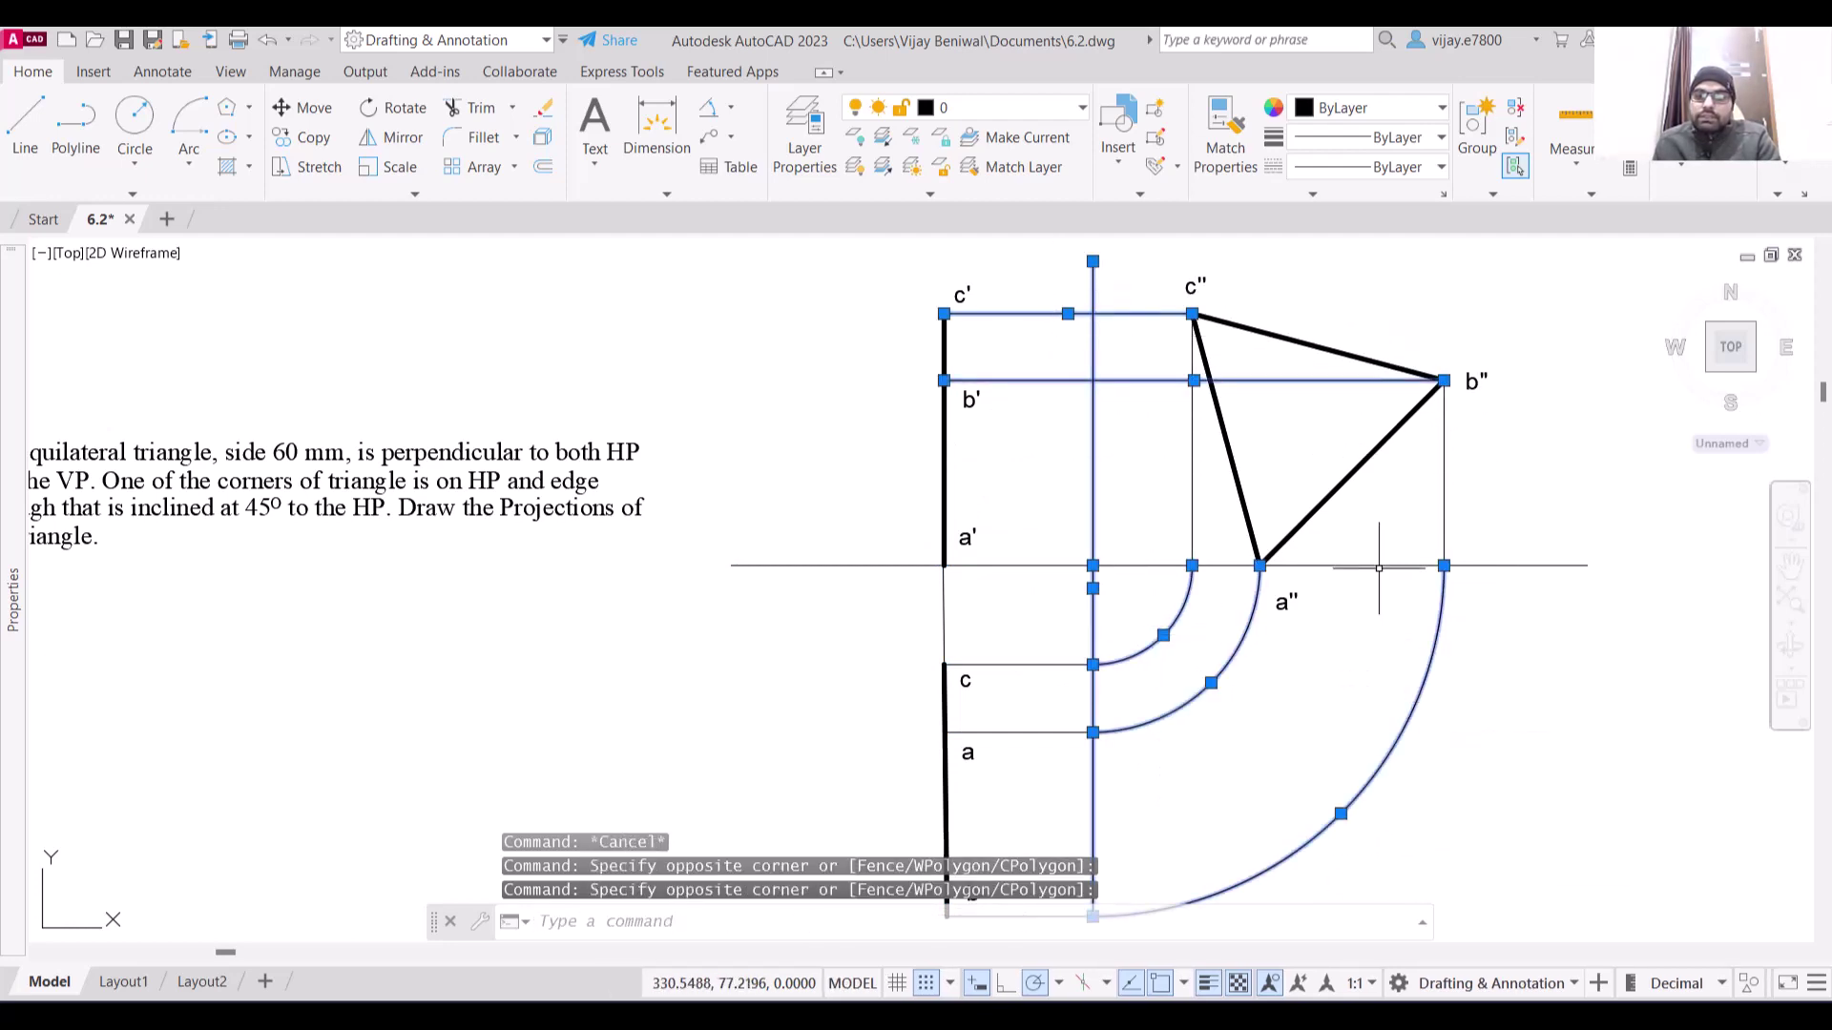
pyautogui.click(1485, 520)
pyautogui.click(1393, 482)
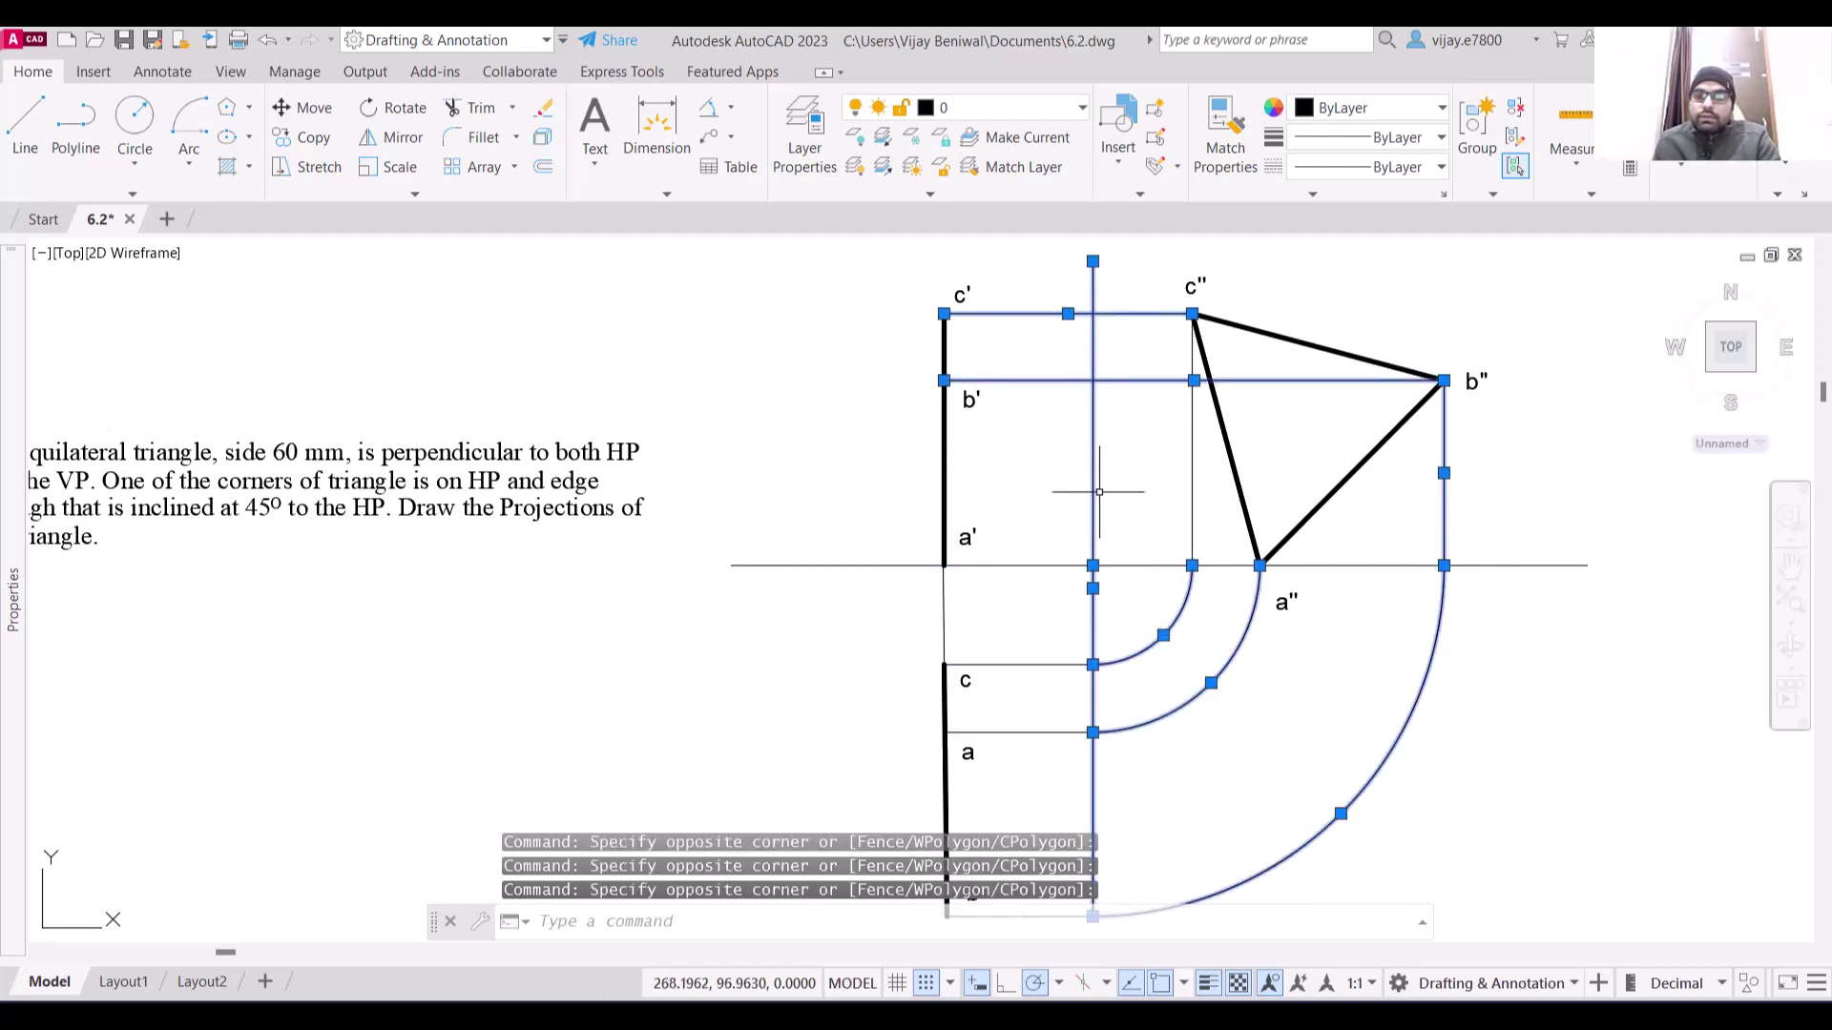
pyautogui.click(1210, 493)
pyautogui.click(1174, 478)
pyautogui.click(973, 634)
pyautogui.click(940, 605)
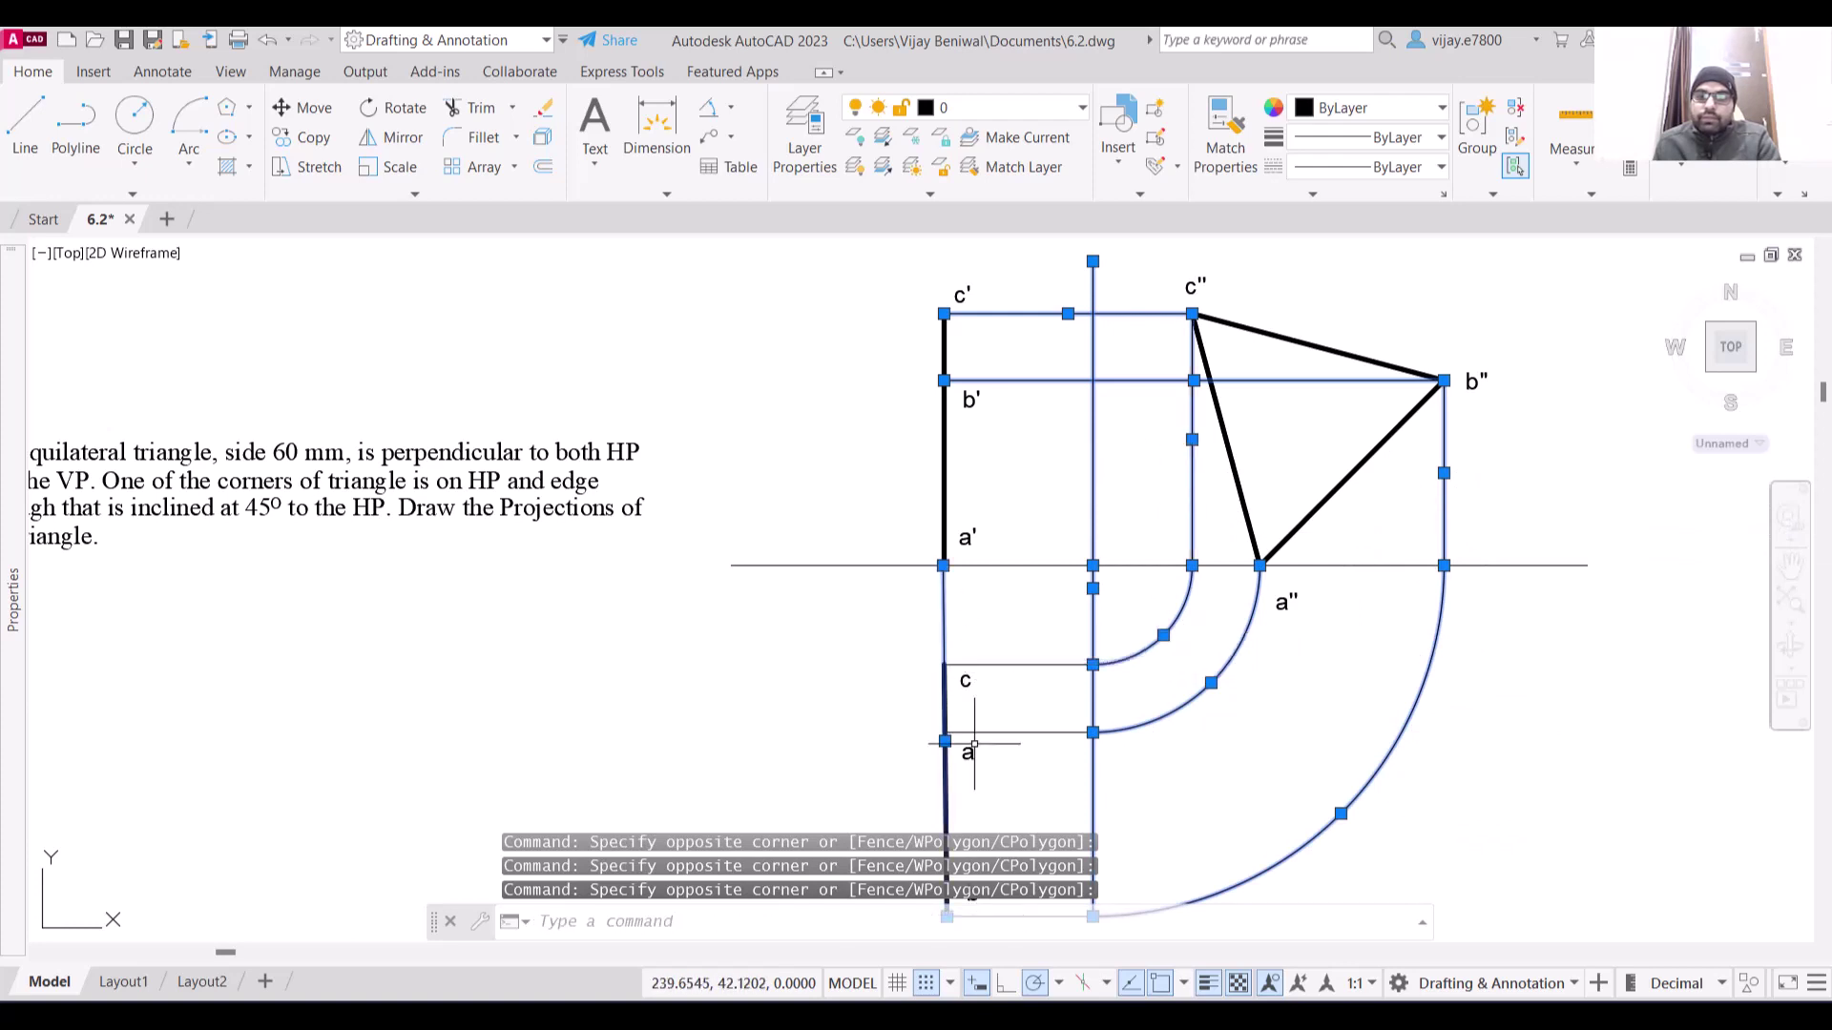
pyautogui.click(1022, 830)
pyautogui.click(968, 649)
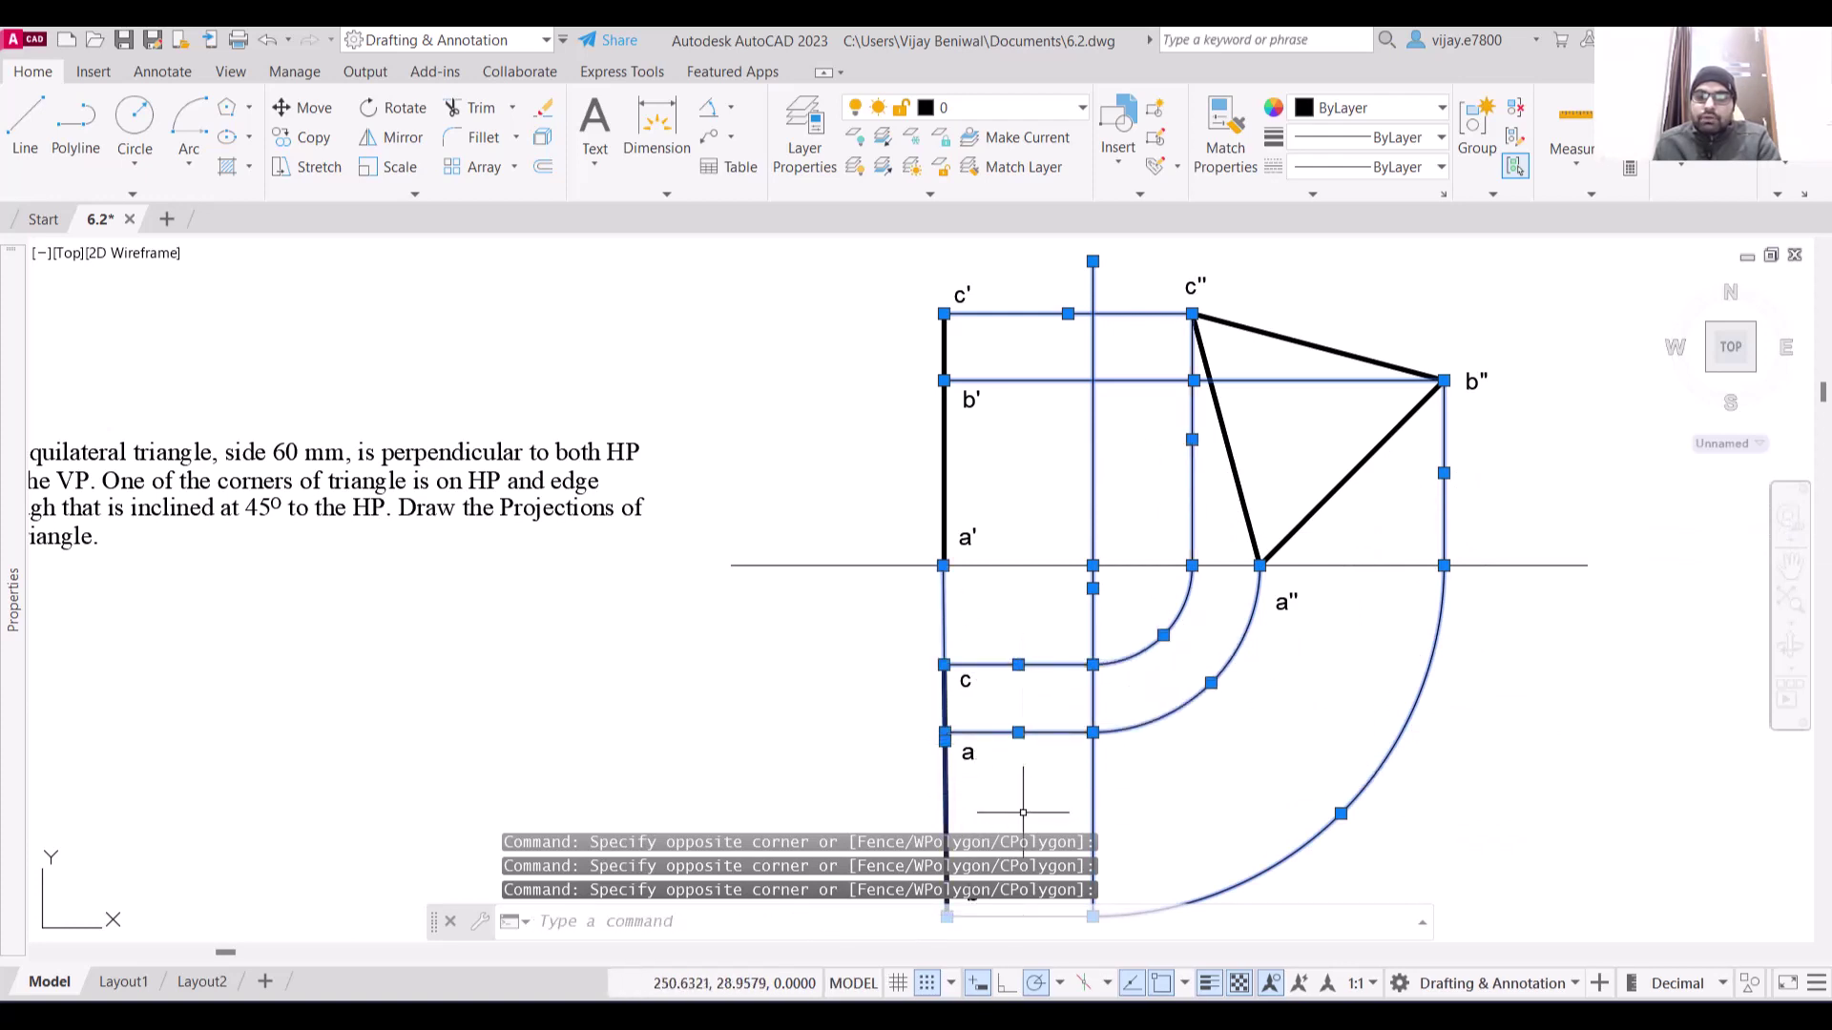
pyautogui.moveTo(1031, 776); pyautogui.dragTo(1032, 597, button='middle')
pyautogui.click(1048, 749)
pyautogui.click(1030, 668)
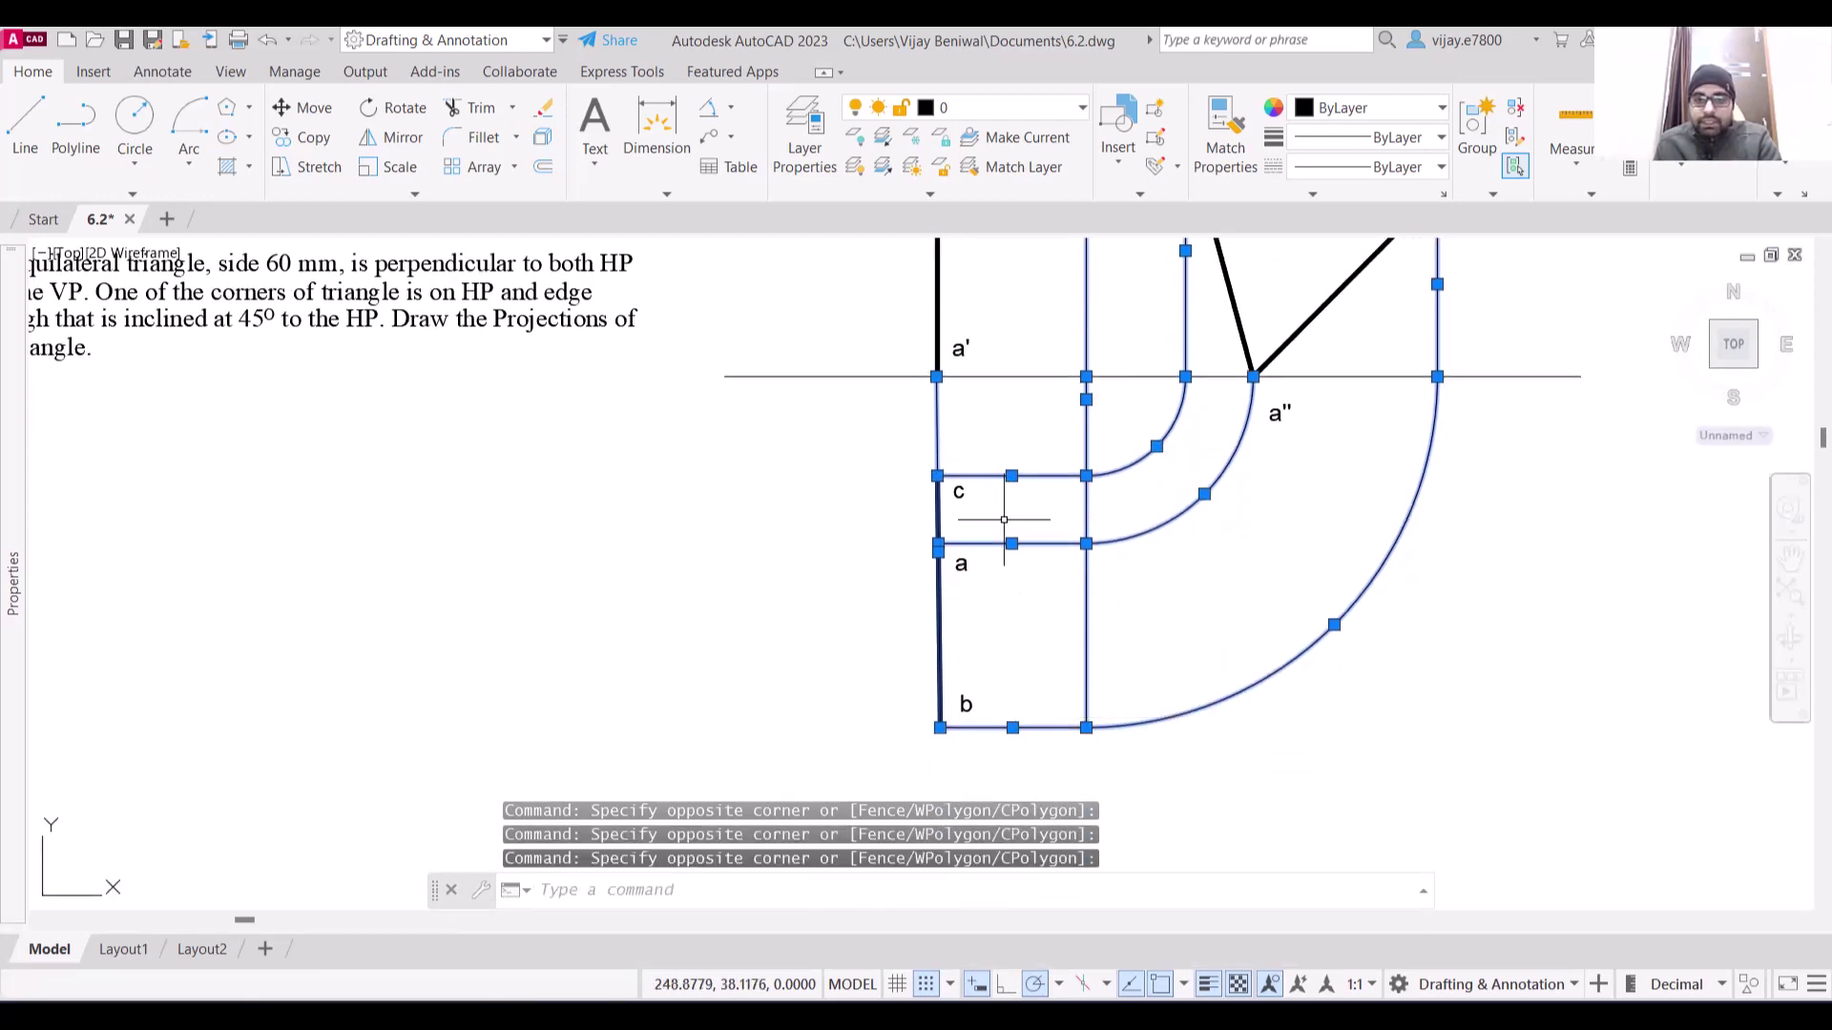
pyautogui.click(1023, 431)
pyautogui.click(1039, 333)
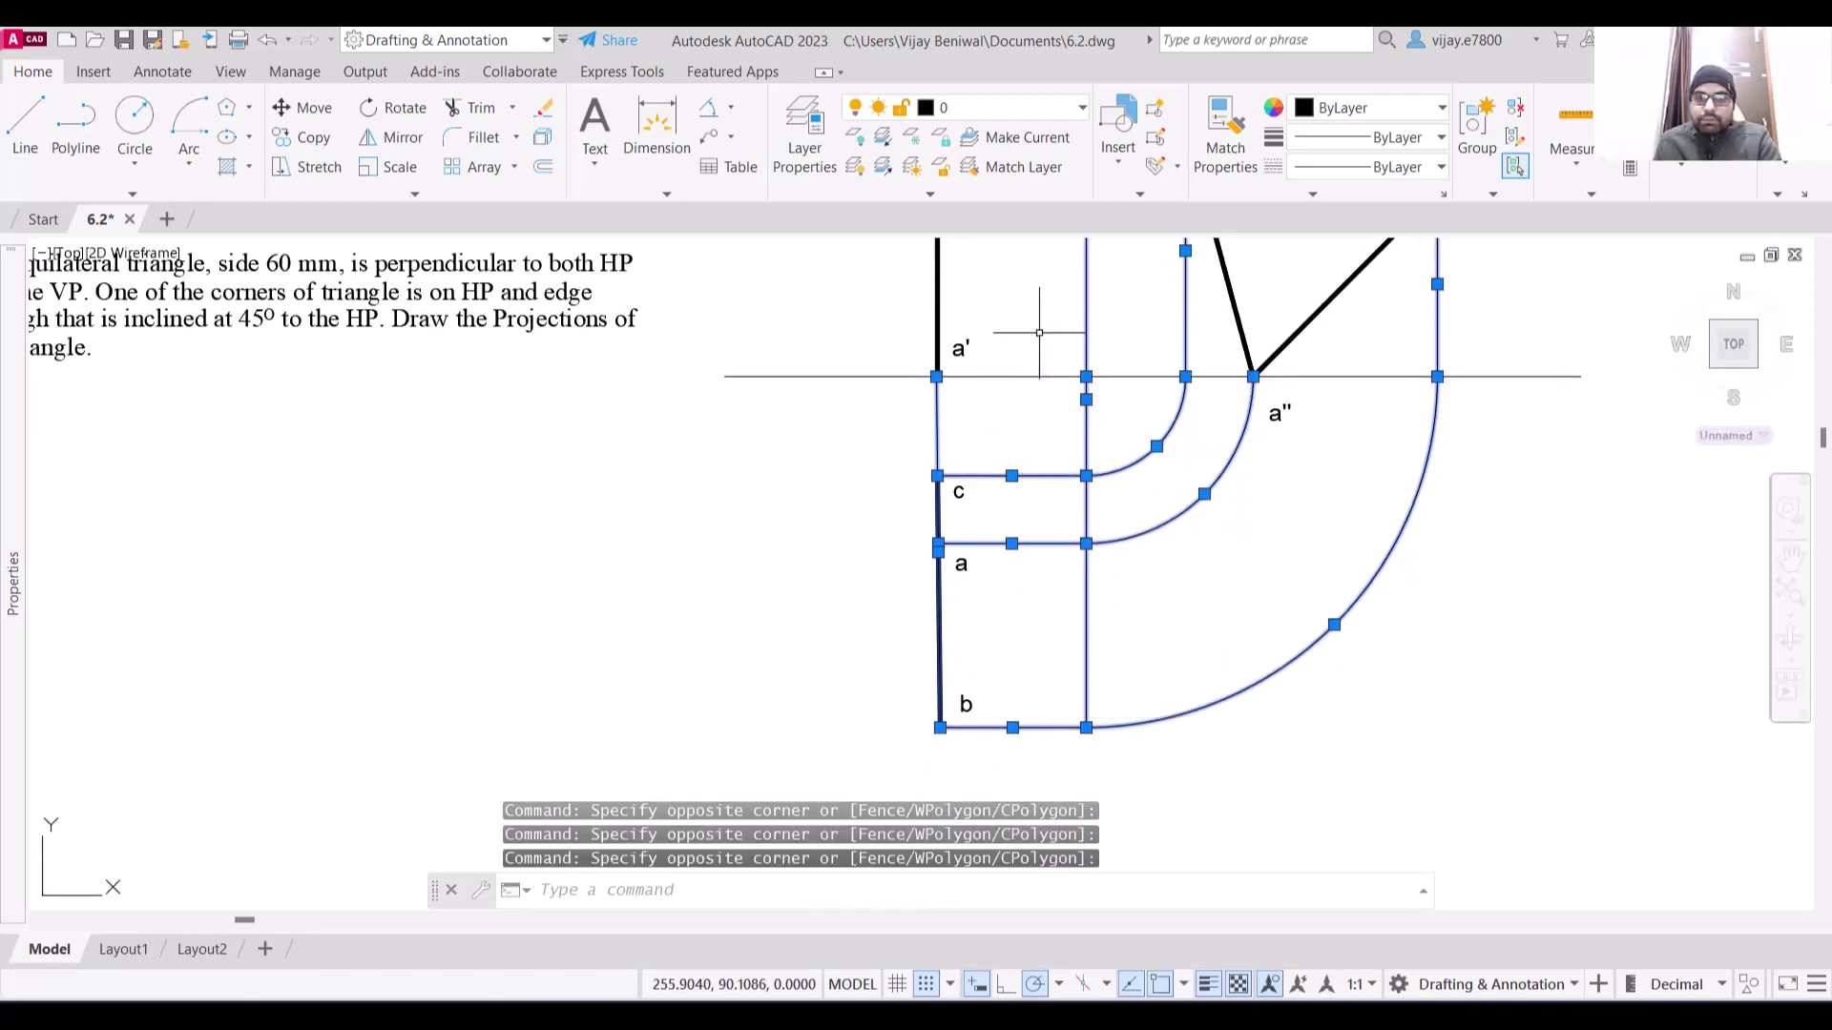
pyautogui.click(1028, 423)
pyautogui.click(1014, 344)
pyautogui.moveTo(1004, 386); pyautogui.dragTo(1003, 470, button='middle')
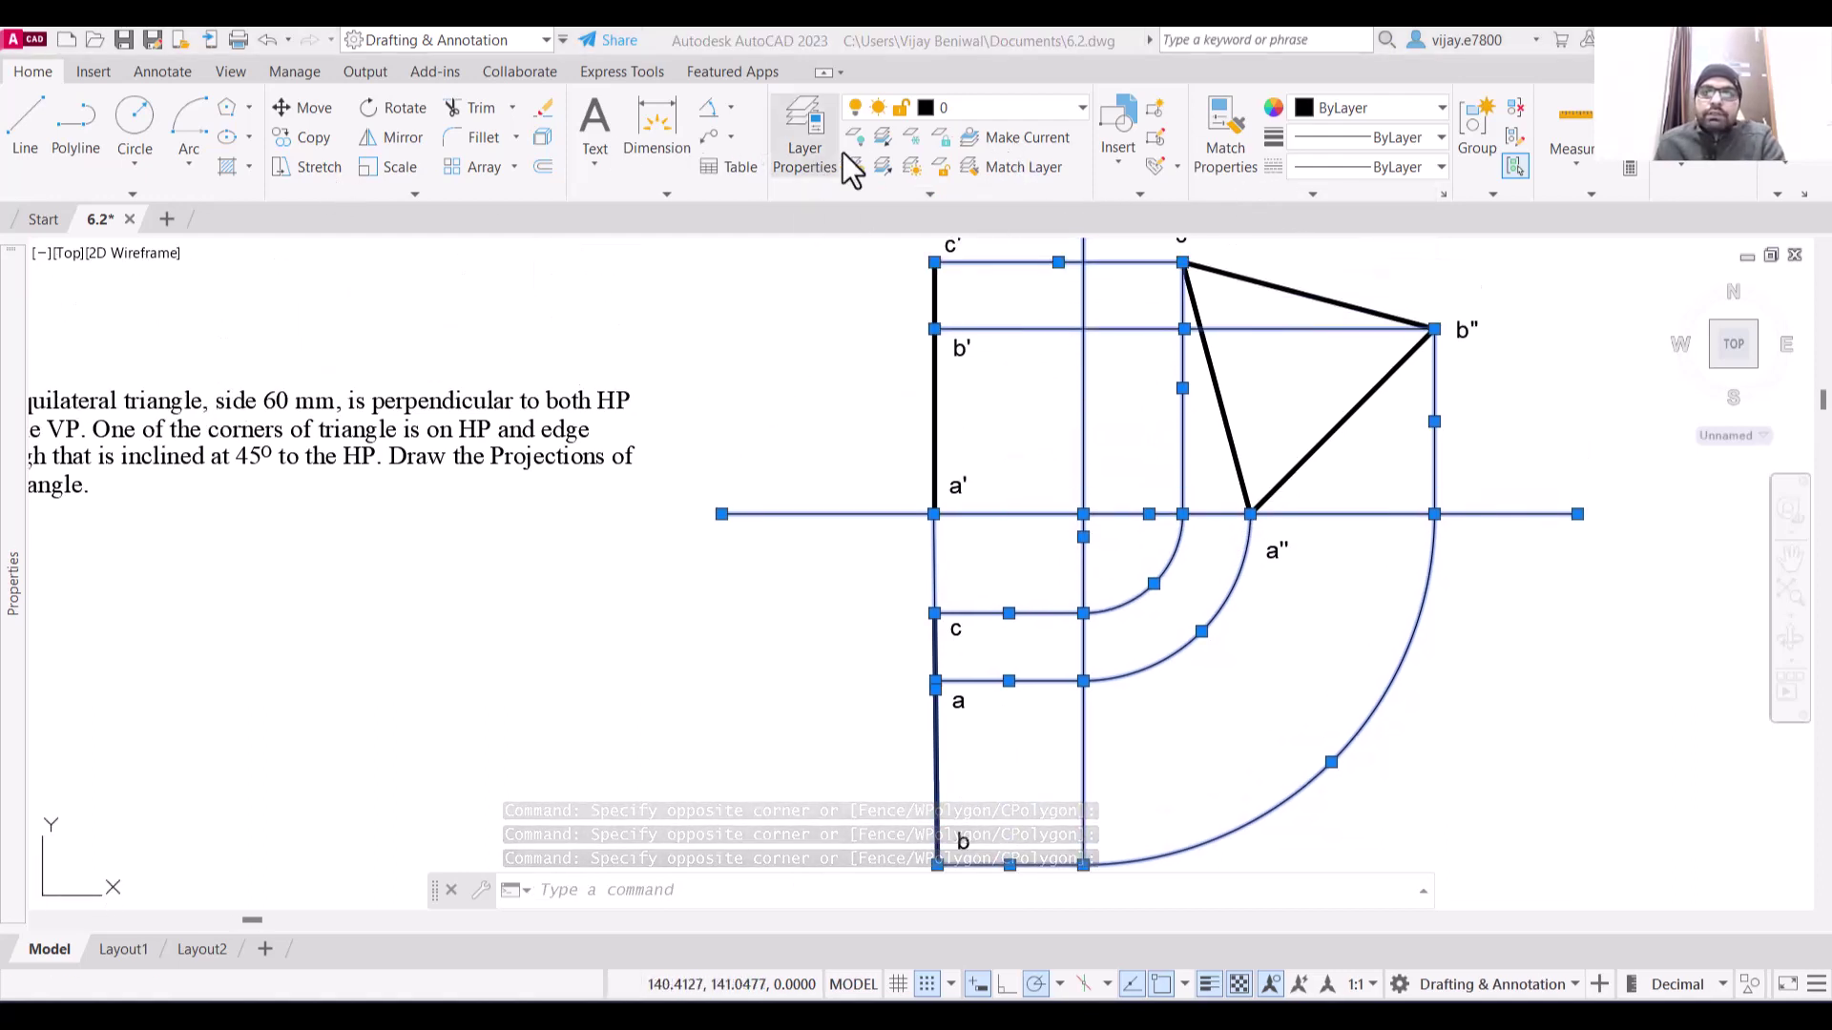
pyautogui.click(1435, 103)
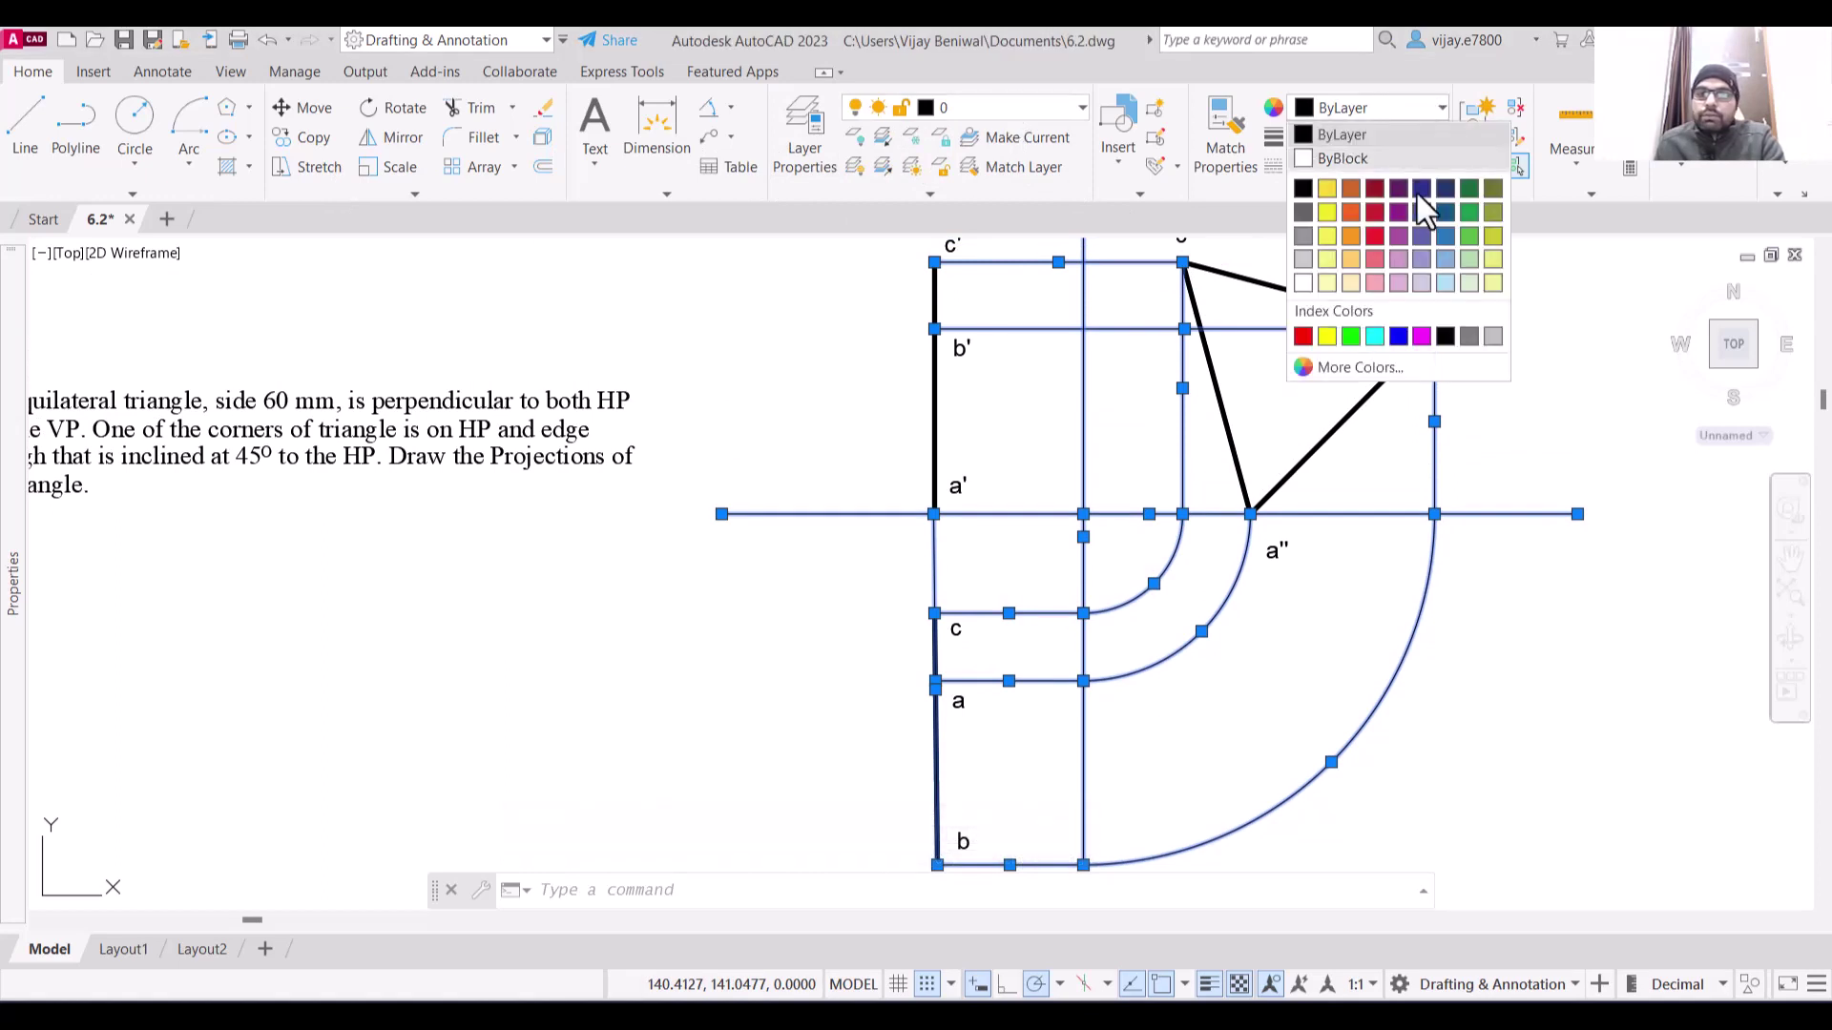
pyautogui.click(1349, 218)
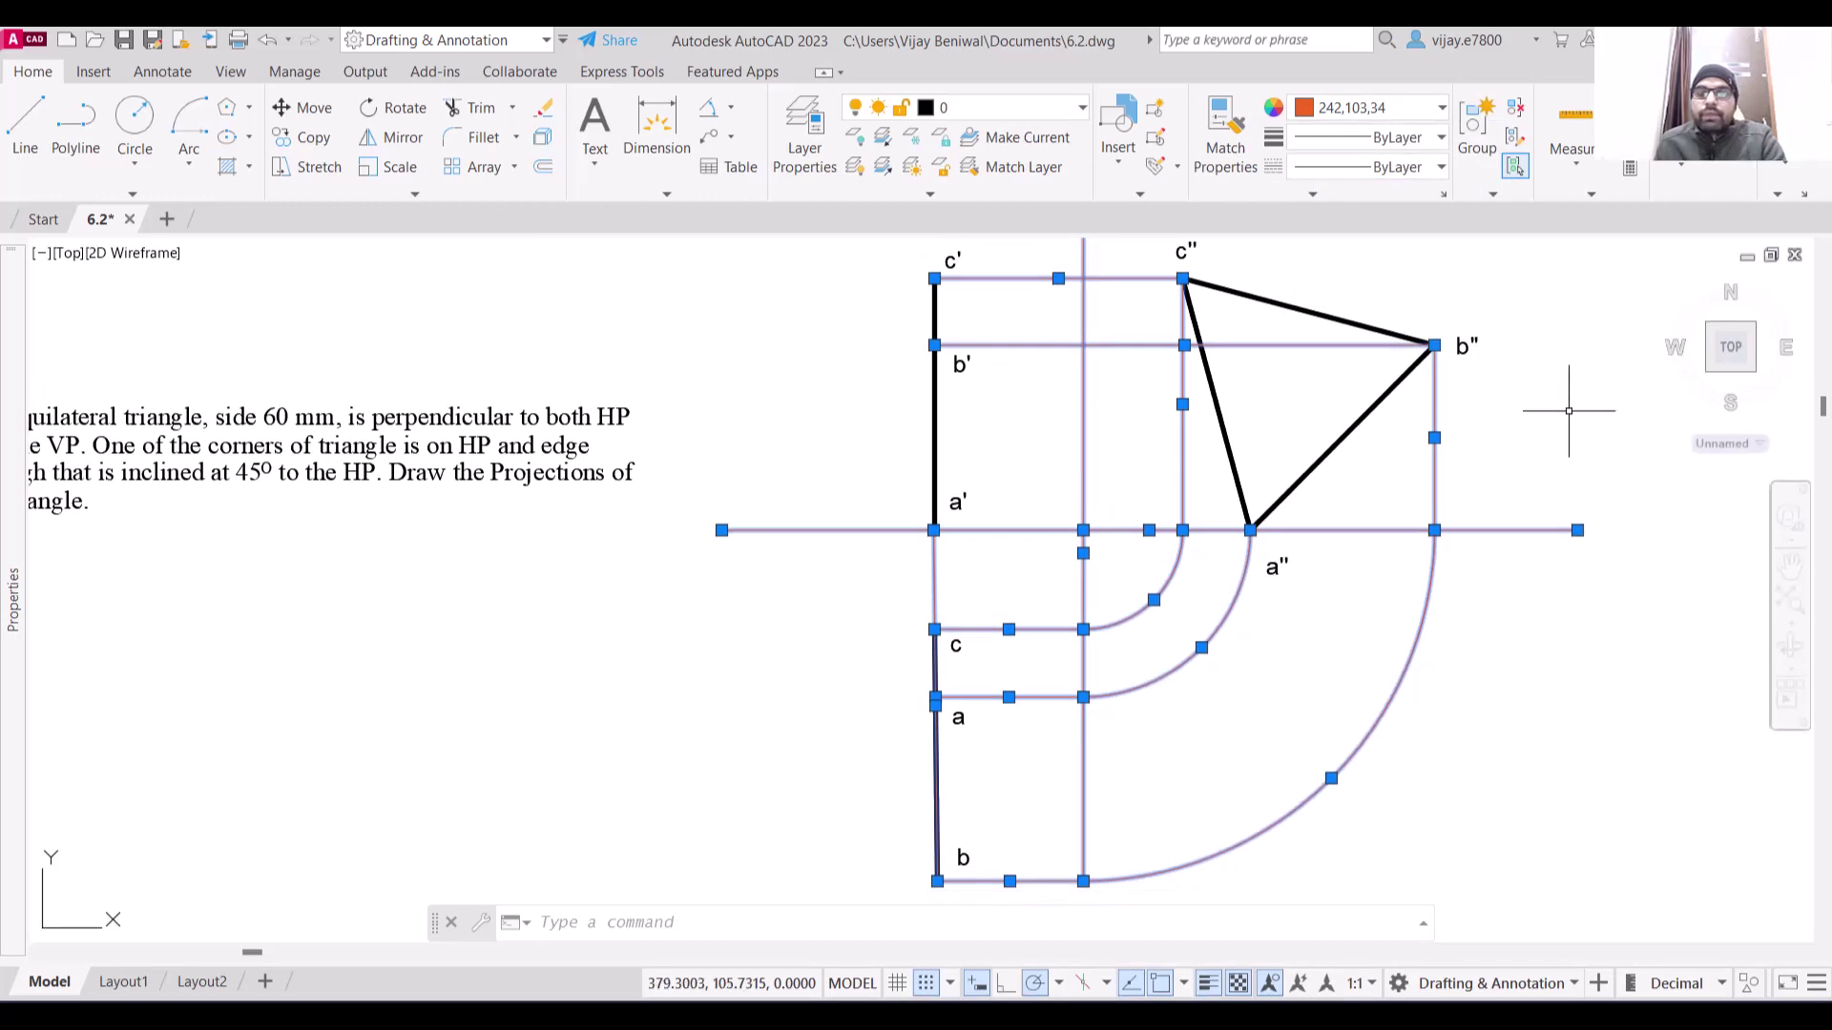
pyautogui.click(871, 396)
pyautogui.press('Escape')
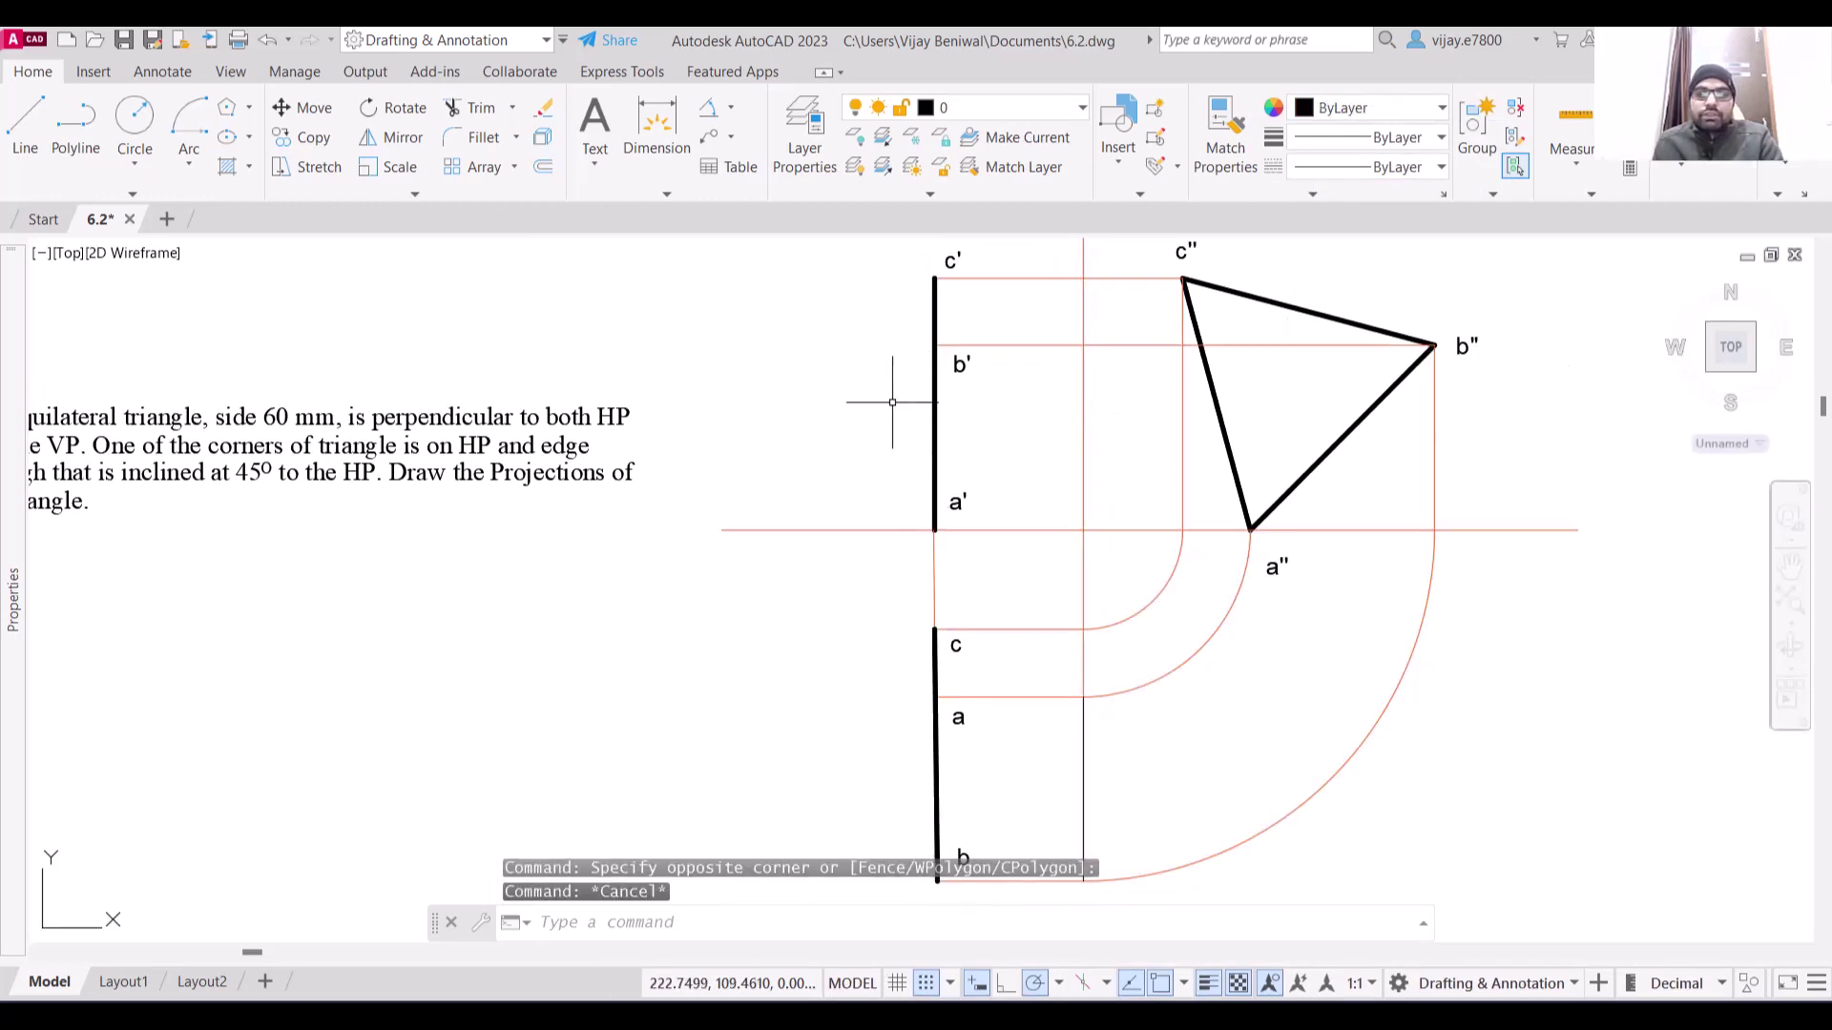
# Dimension the front view line's segments from c' to b' and from b' to a', aligning both dimensions on its outer side
pyautogui.moveTo(867, 429); pyautogui.dragTo(993, 478, button='middle')
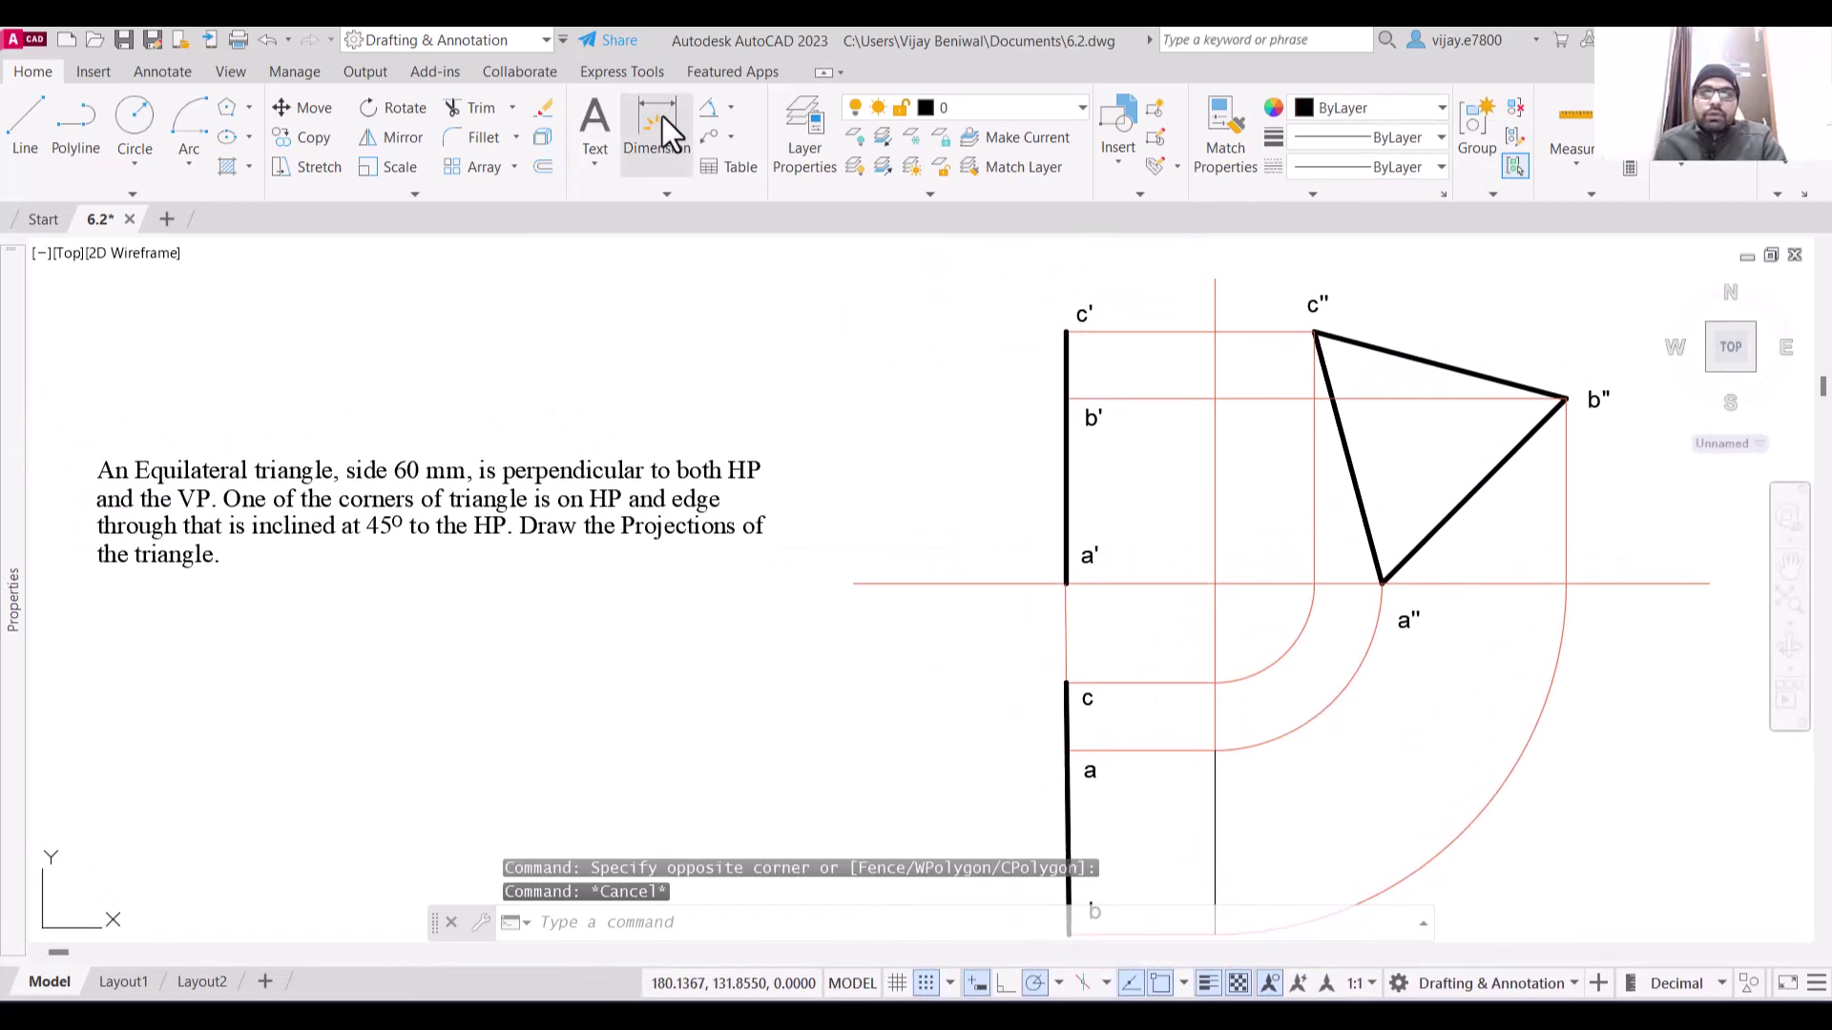
pyautogui.click(657, 126)
pyautogui.click(1066, 332)
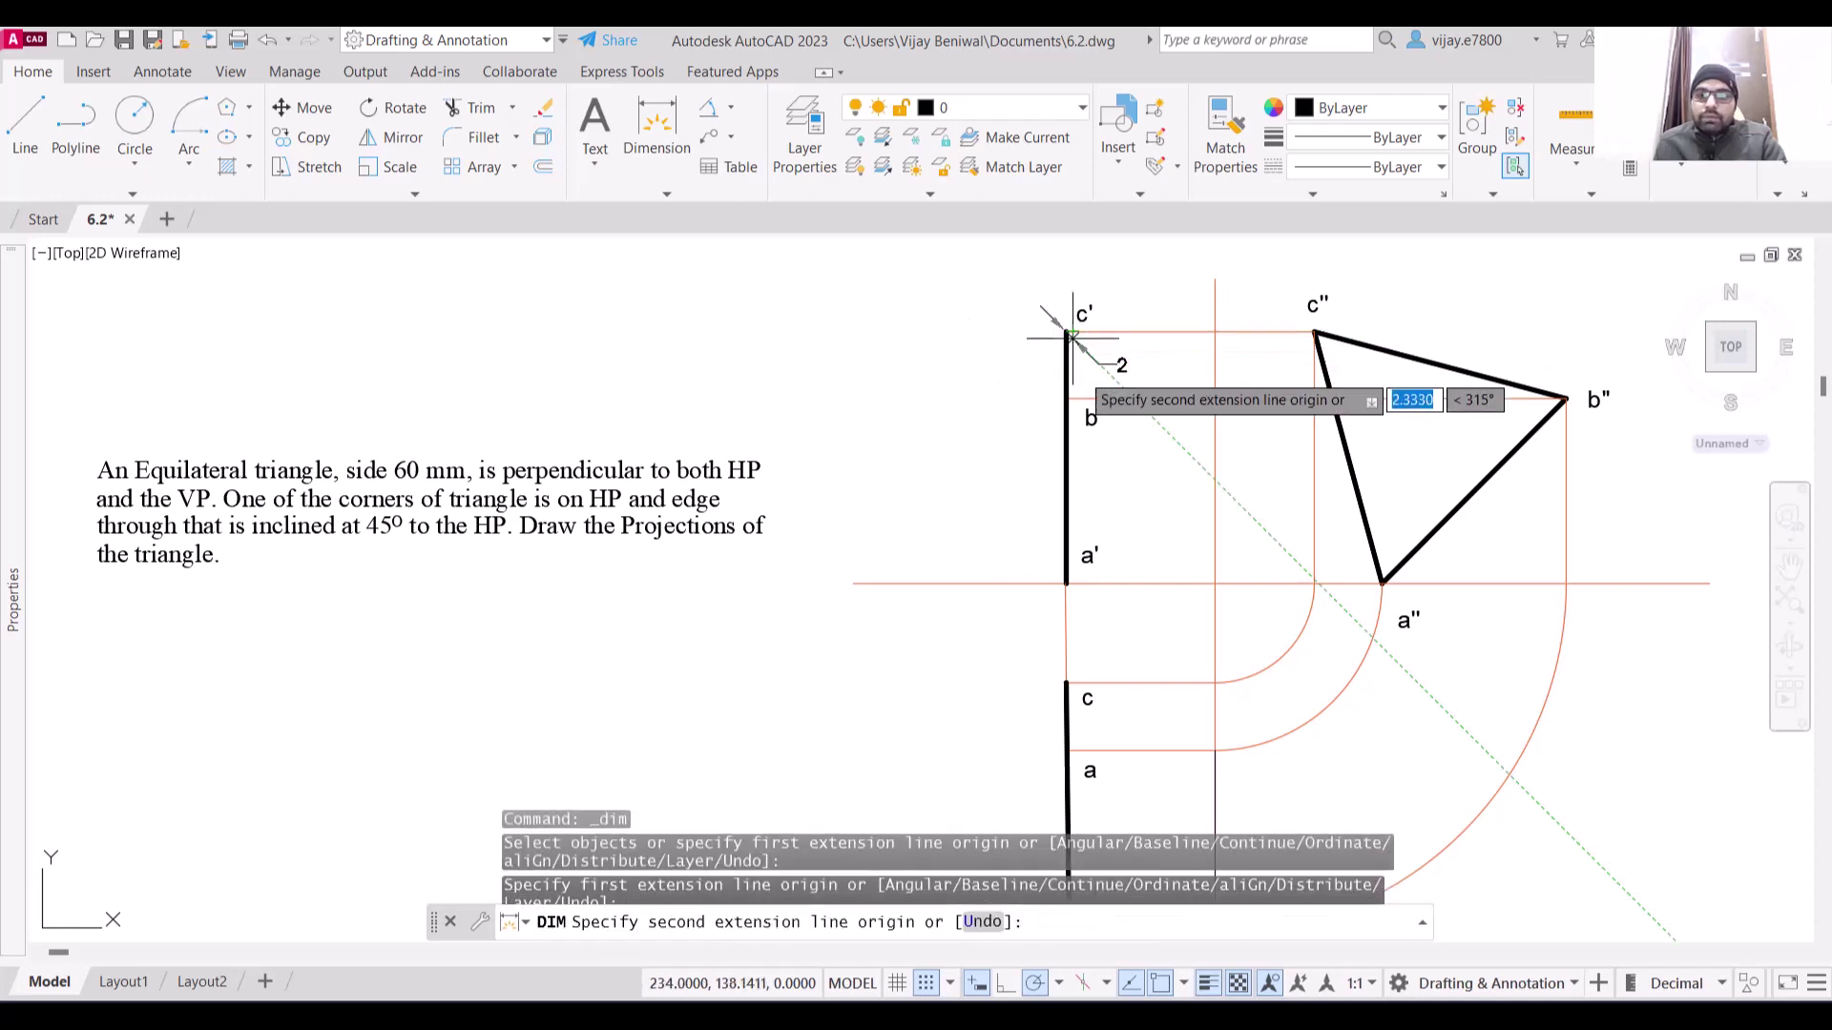
pyautogui.click(1065, 399)
pyautogui.click(999, 382)
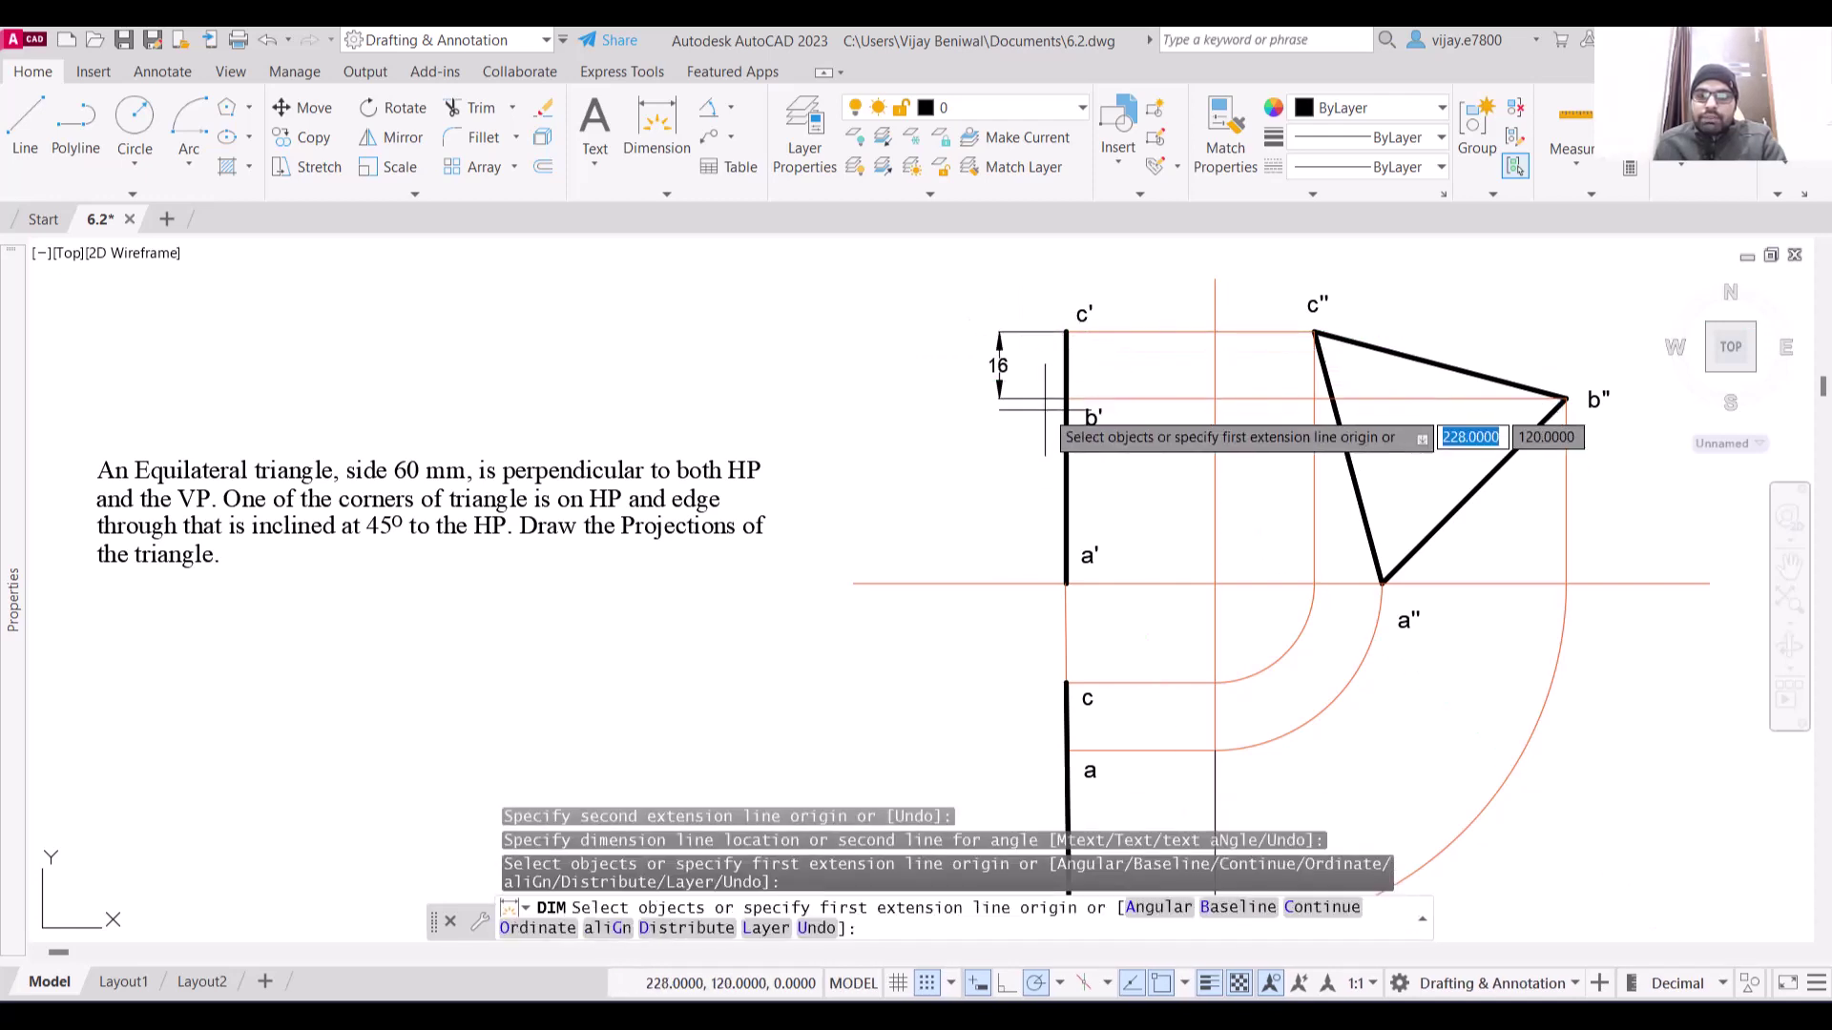
pyautogui.rightClick(928, 407)
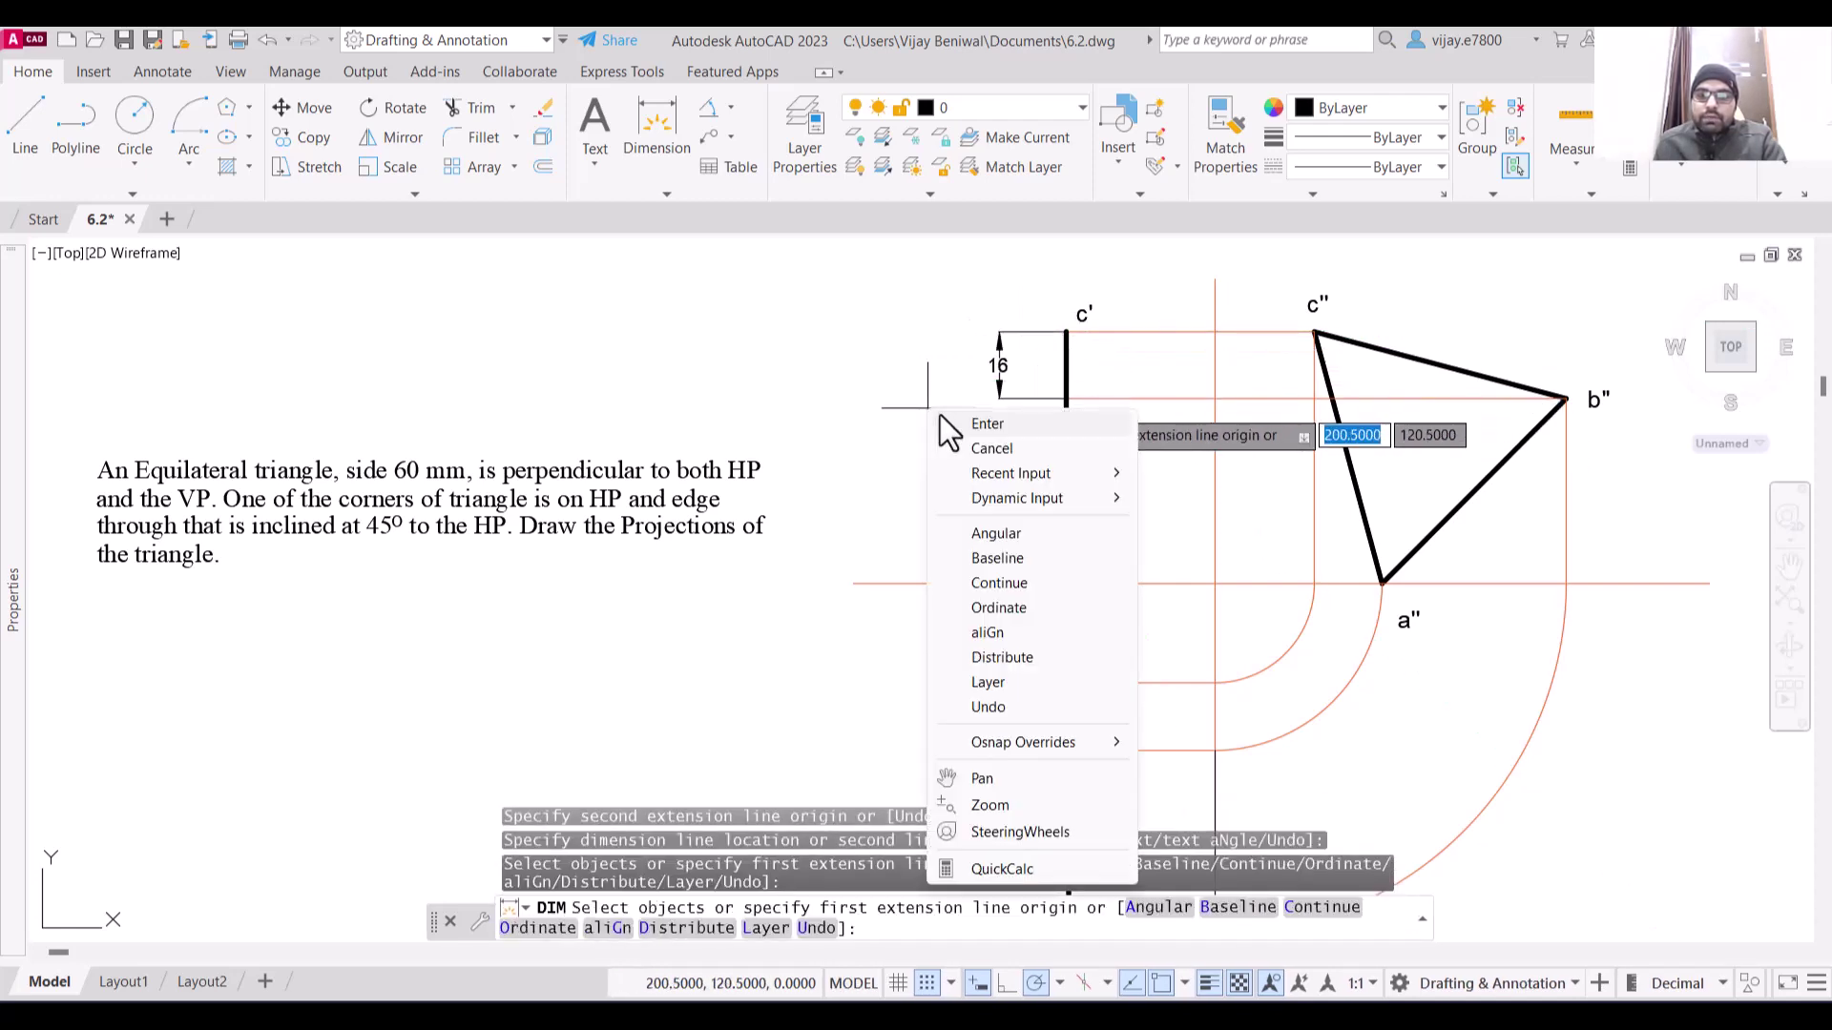
pyautogui.click(1066, 398)
pyautogui.click(1066, 399)
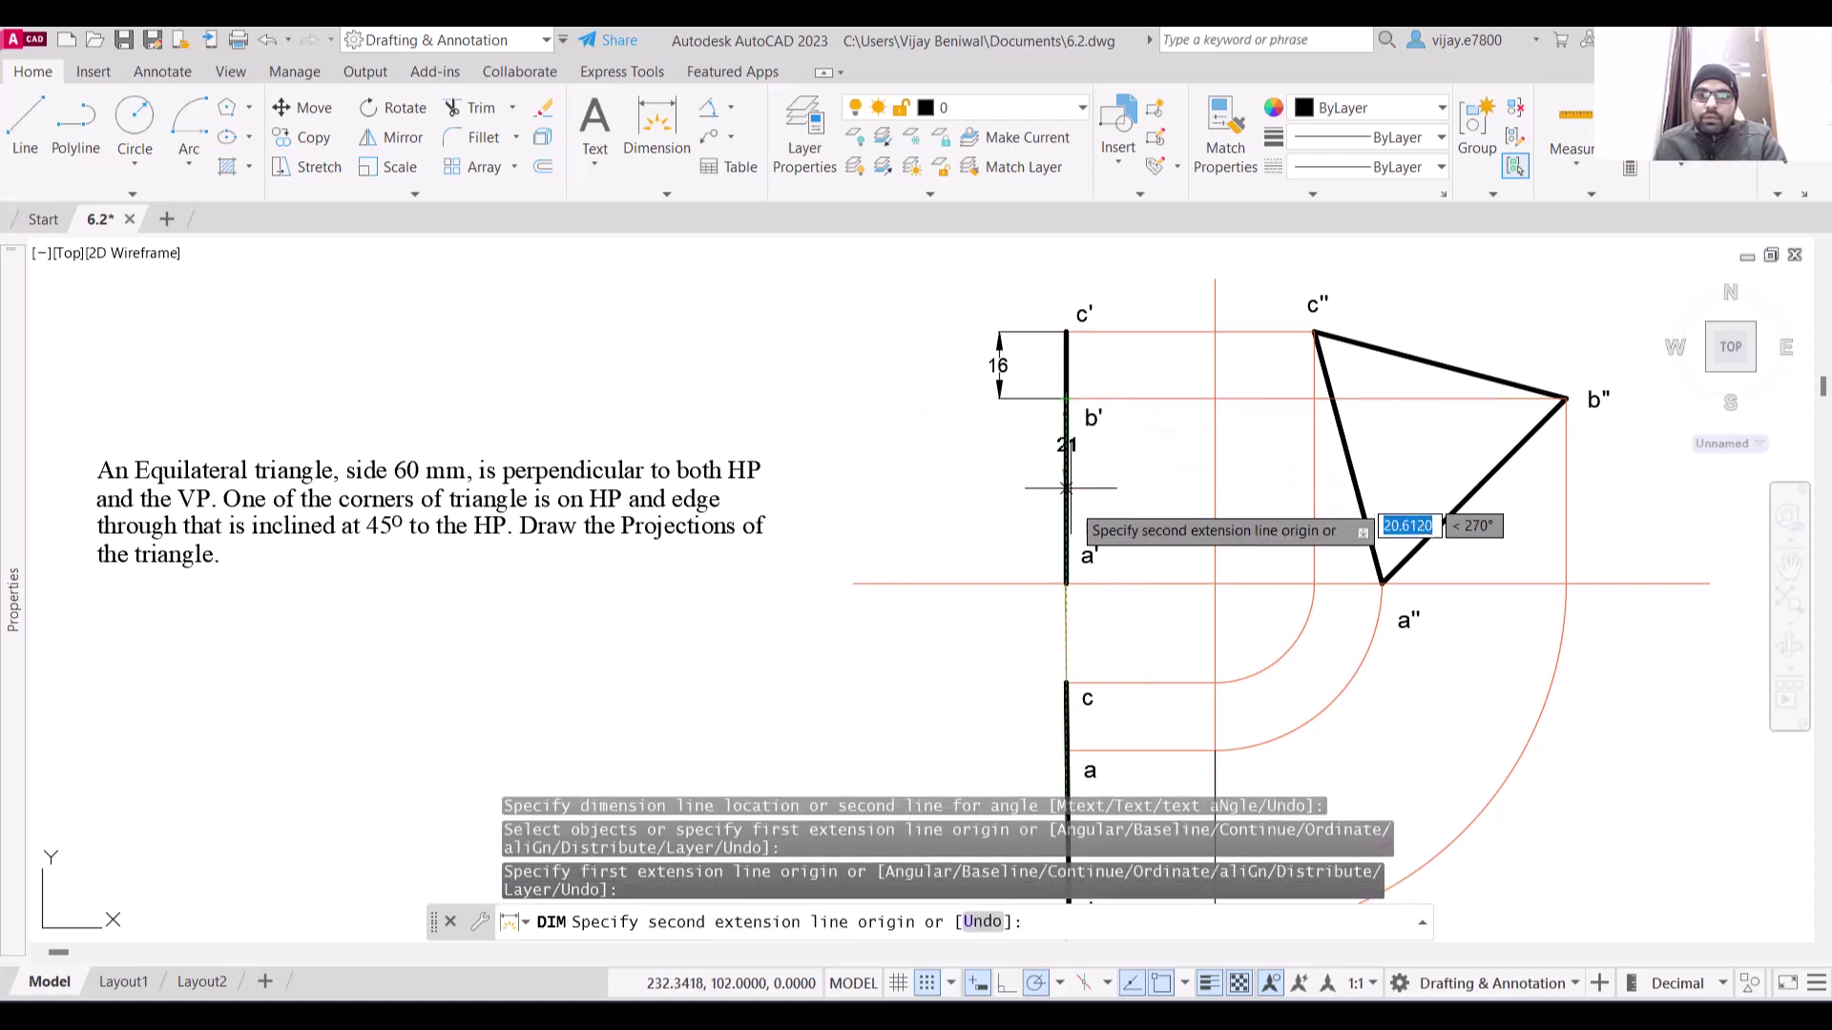
pyautogui.click(1066, 582)
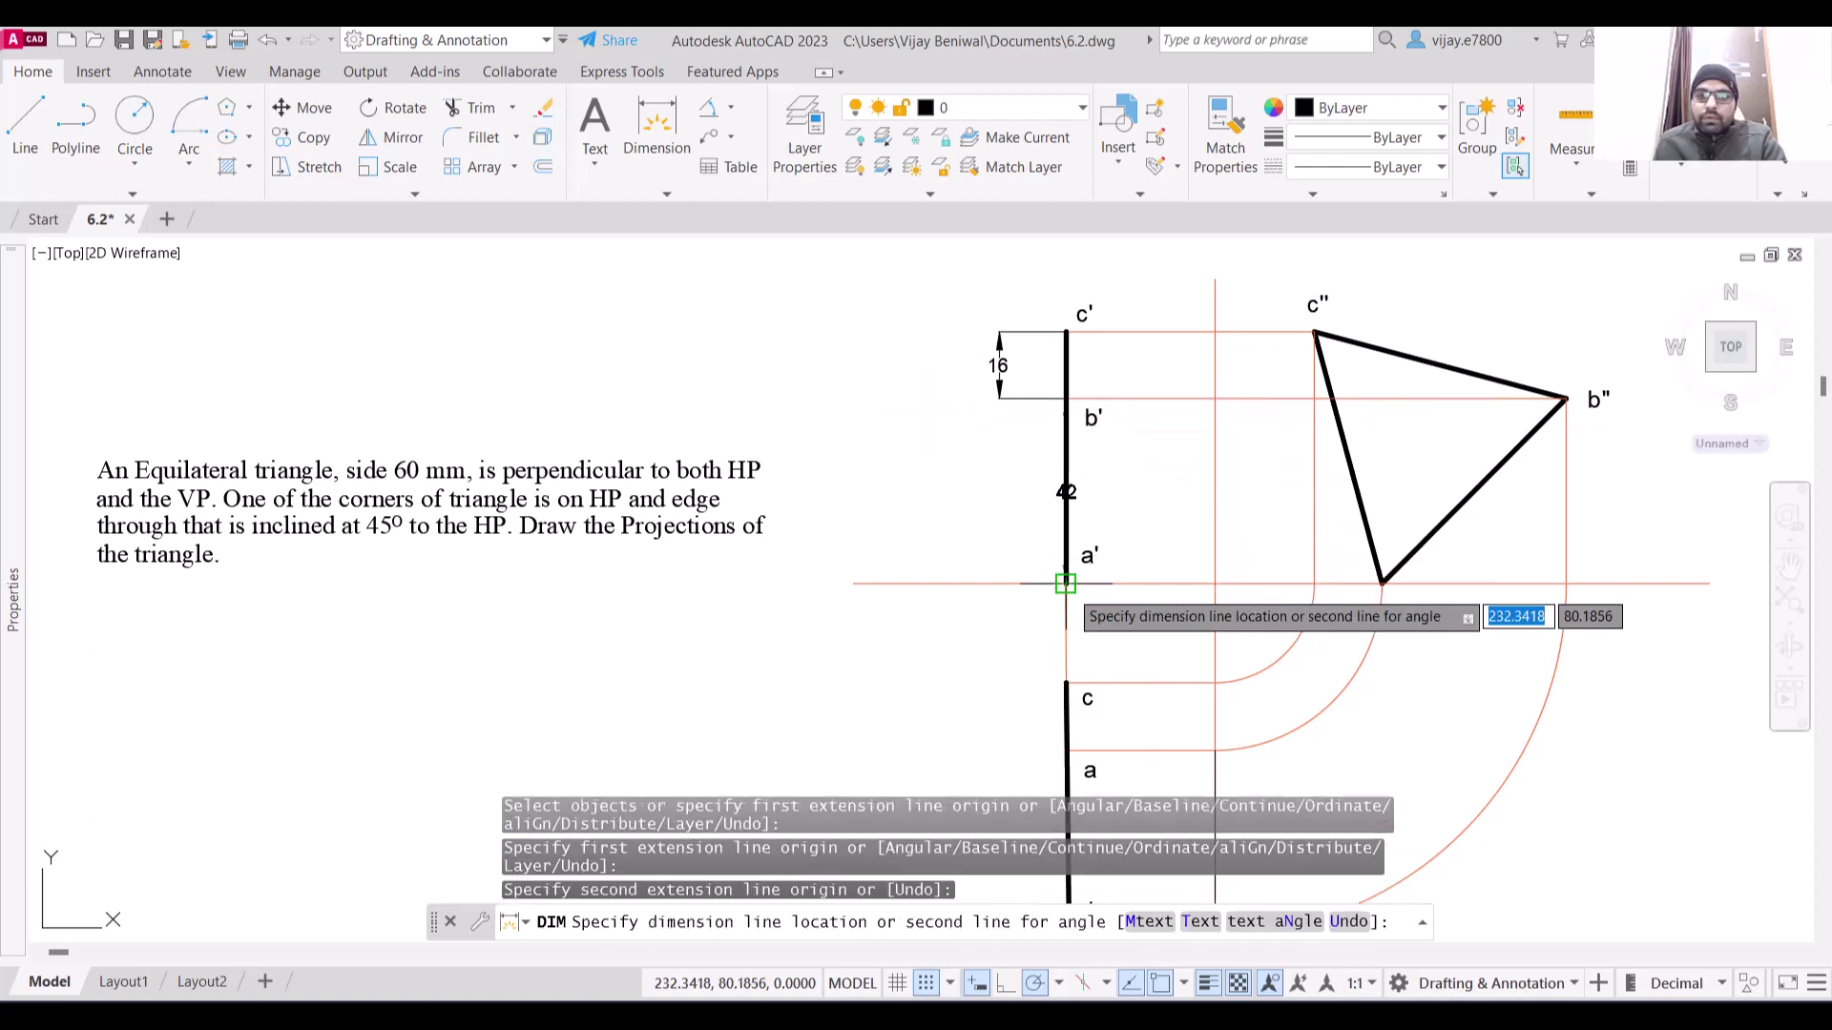
pyautogui.click(999, 570)
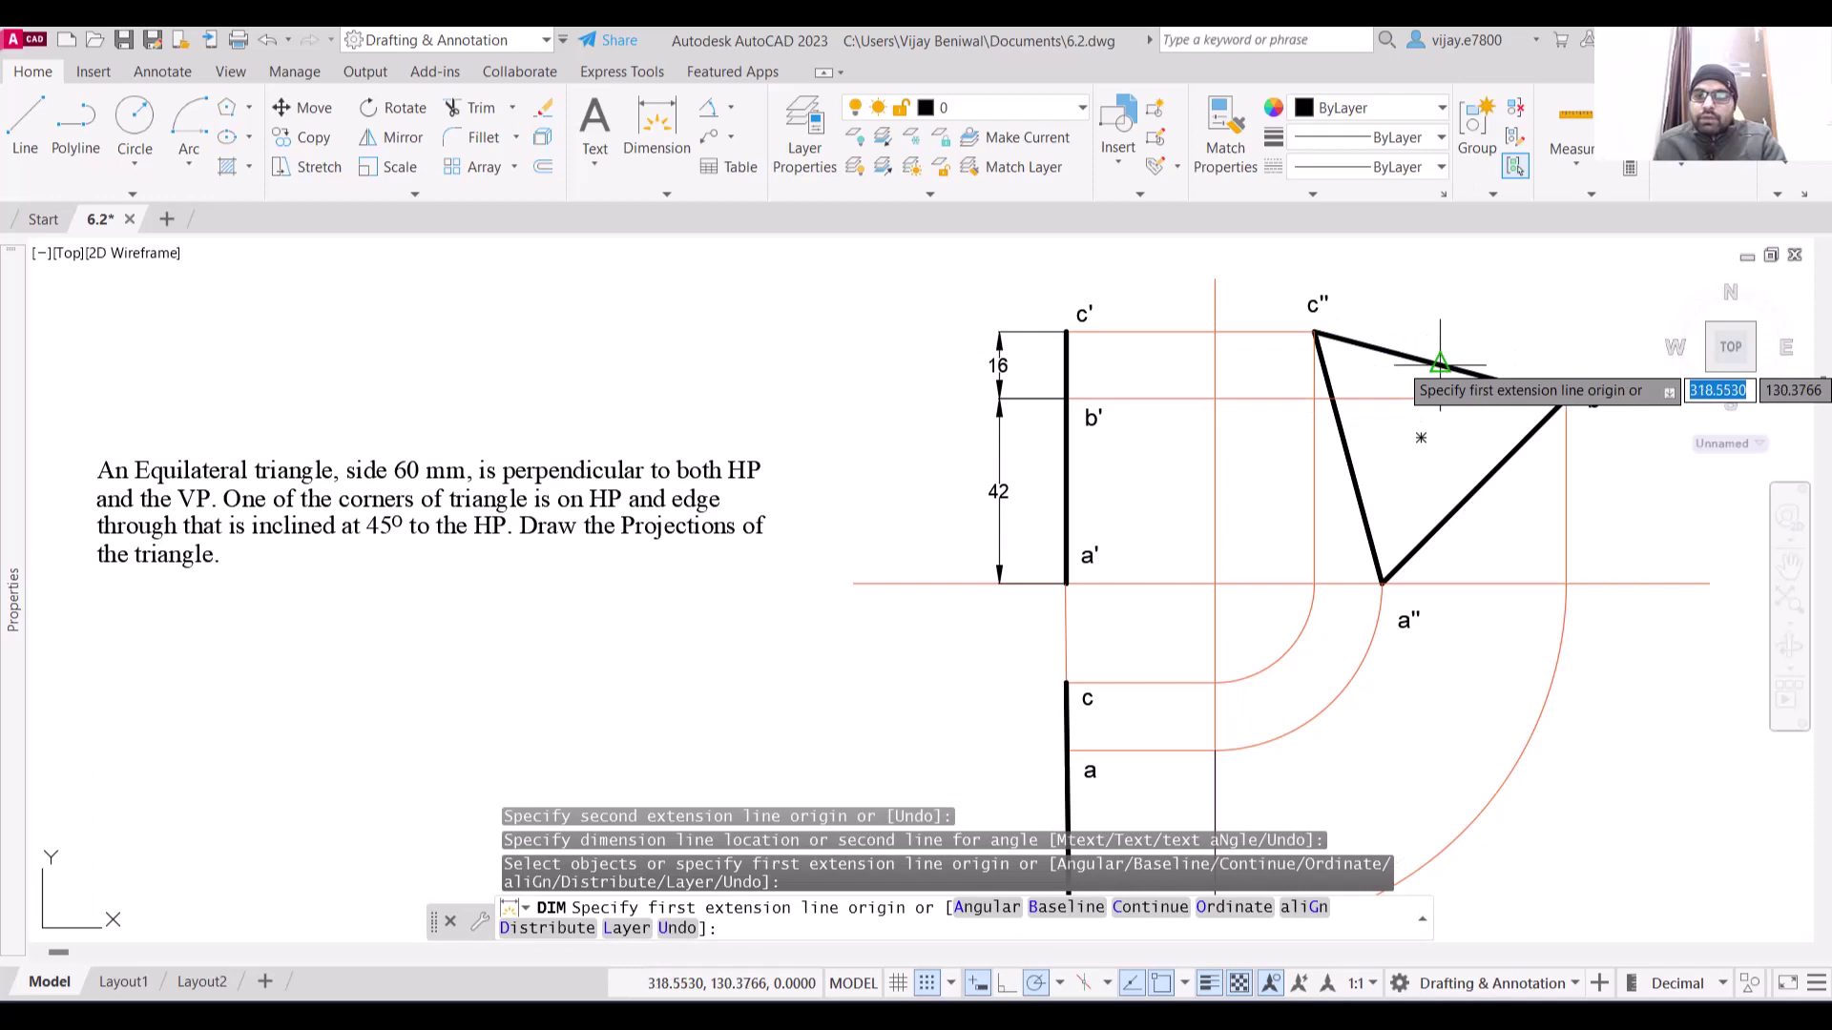
# Add an aligned dimension to the side view triangle's edge from c" to b", placed outside the triangle
pyautogui.press('Return')
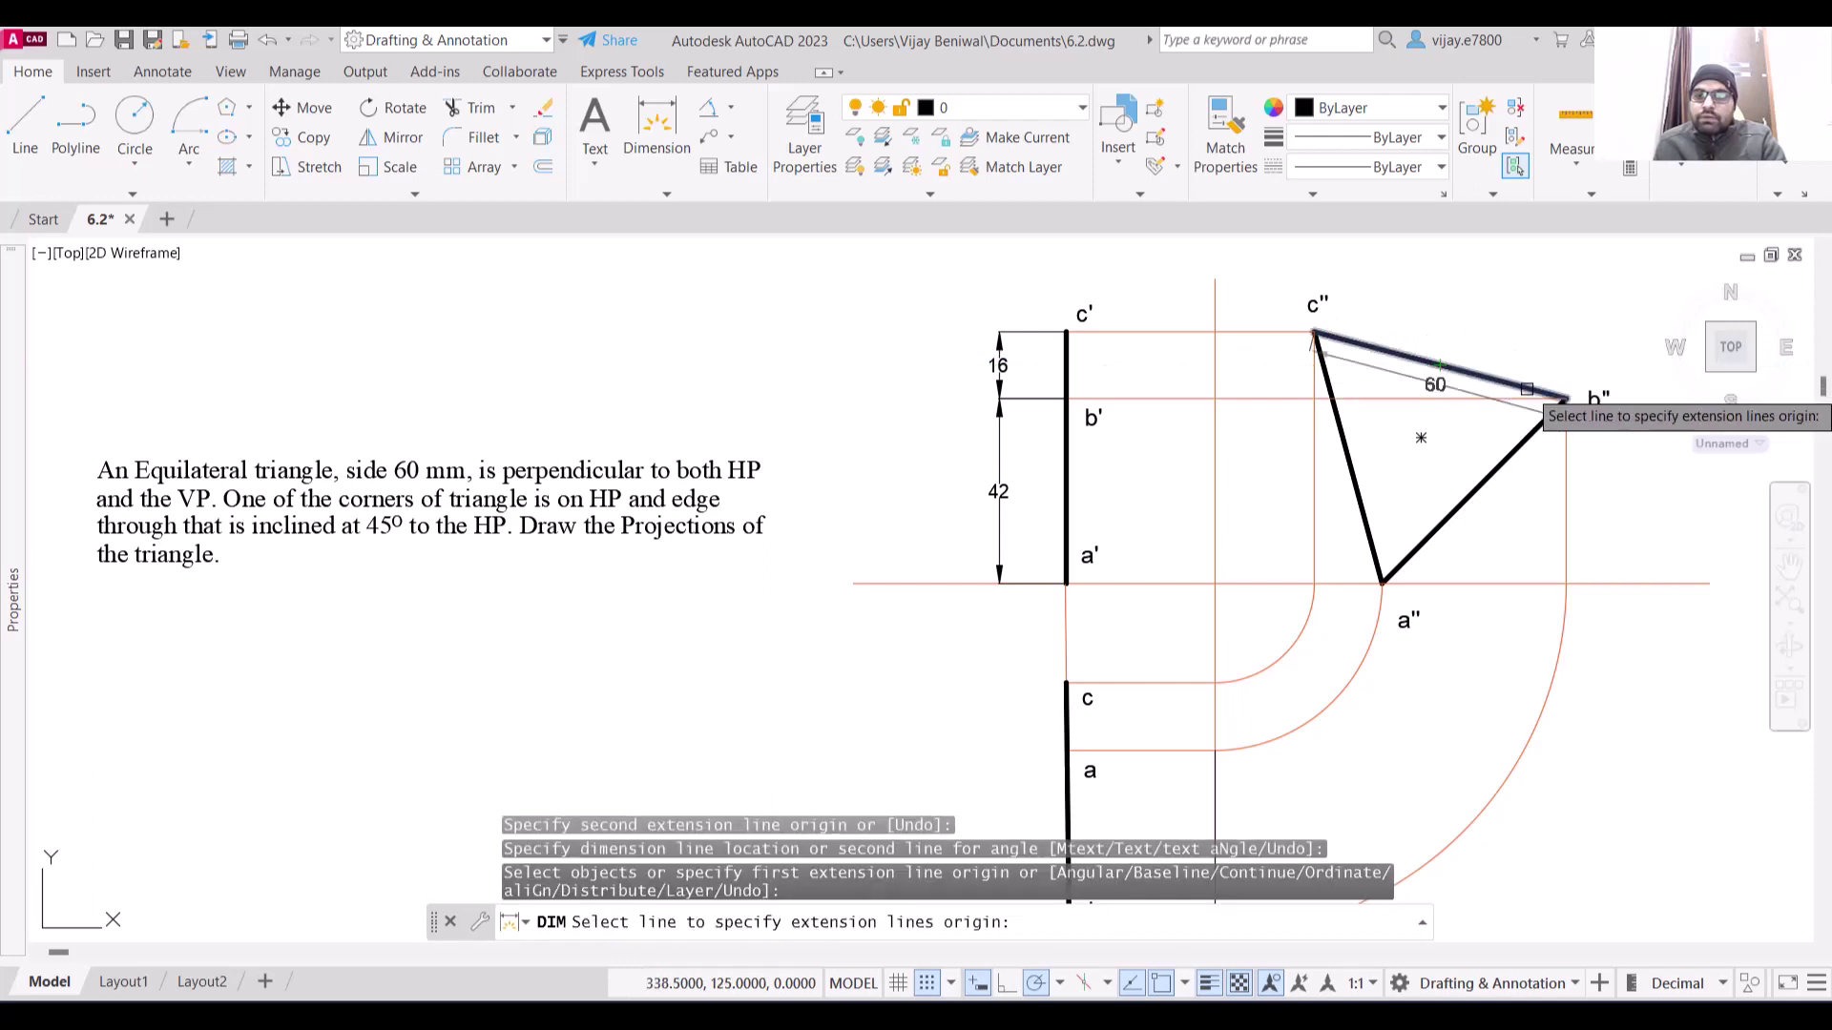
pyautogui.click(1527, 390)
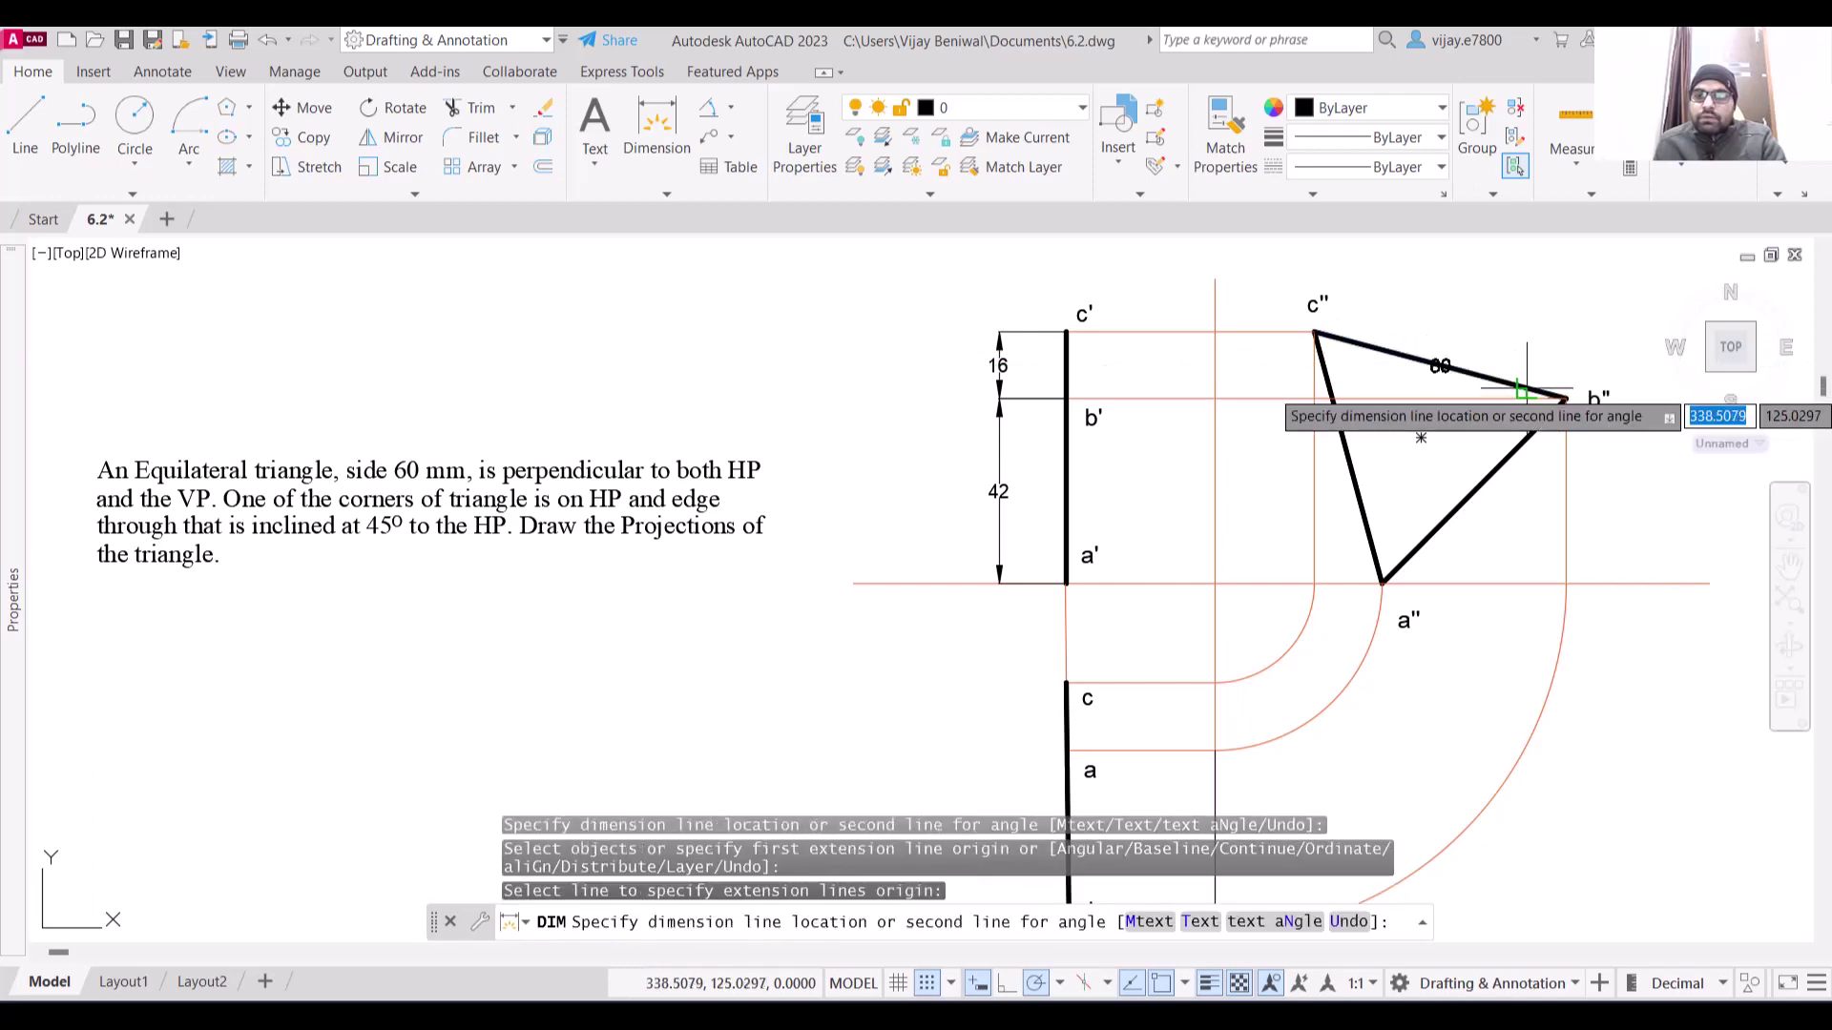
pyautogui.click(1545, 338)
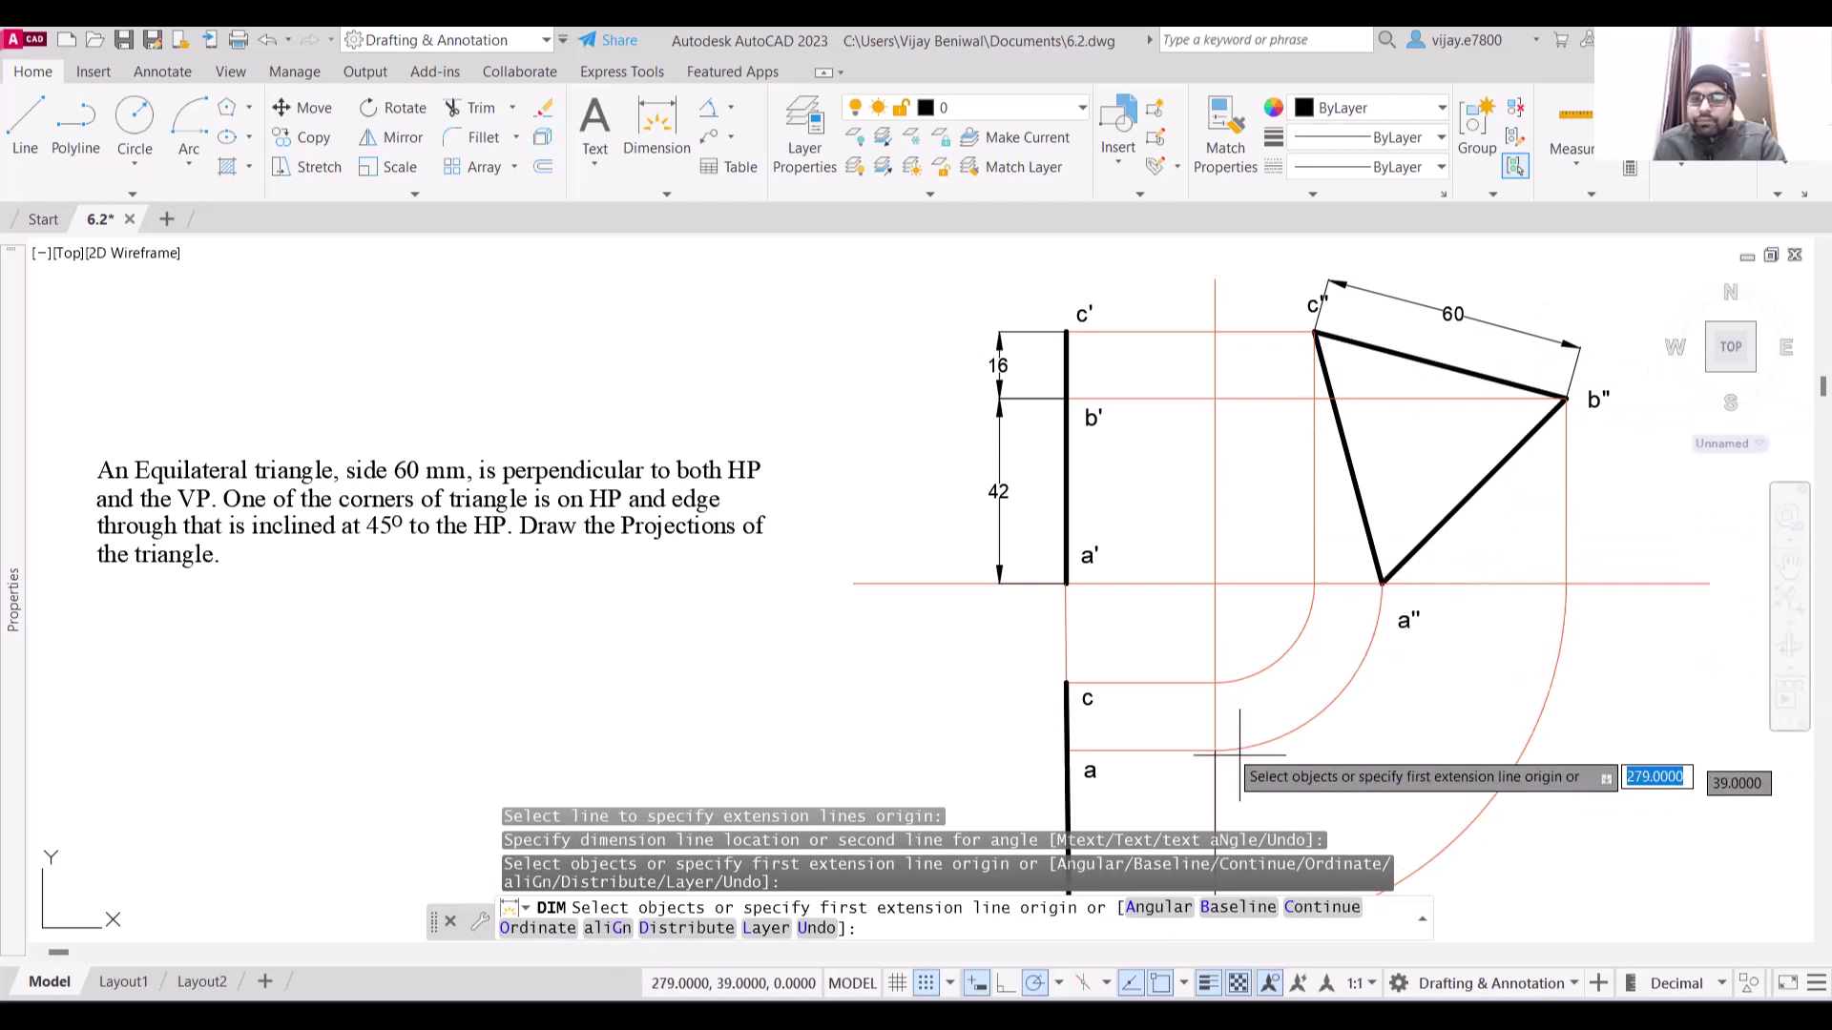
pyautogui.press('Return')
pyautogui.press('Escape')
# Dimension the top view line's segments from c to a and from a to b, aligned with the front view dimensions
pyautogui.moveTo(1147, 783); pyautogui.dragTo(1207, 611, button='middle')
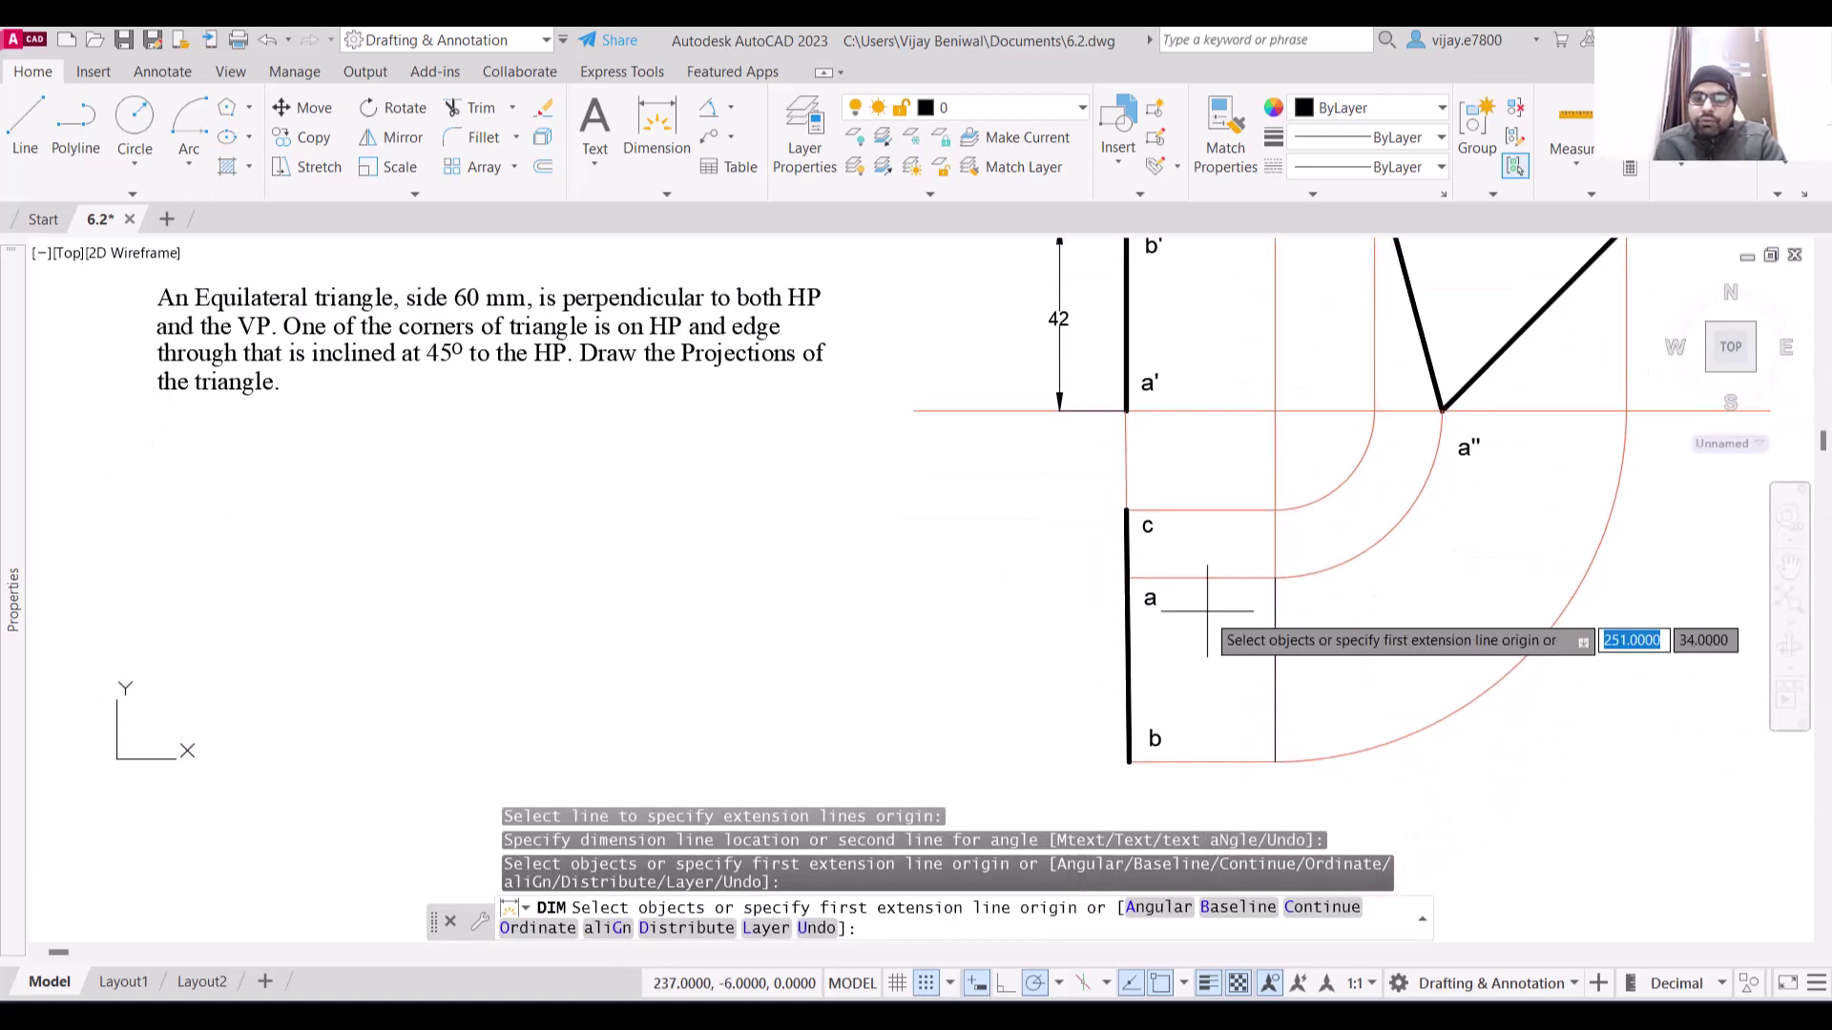
pyautogui.click(1127, 512)
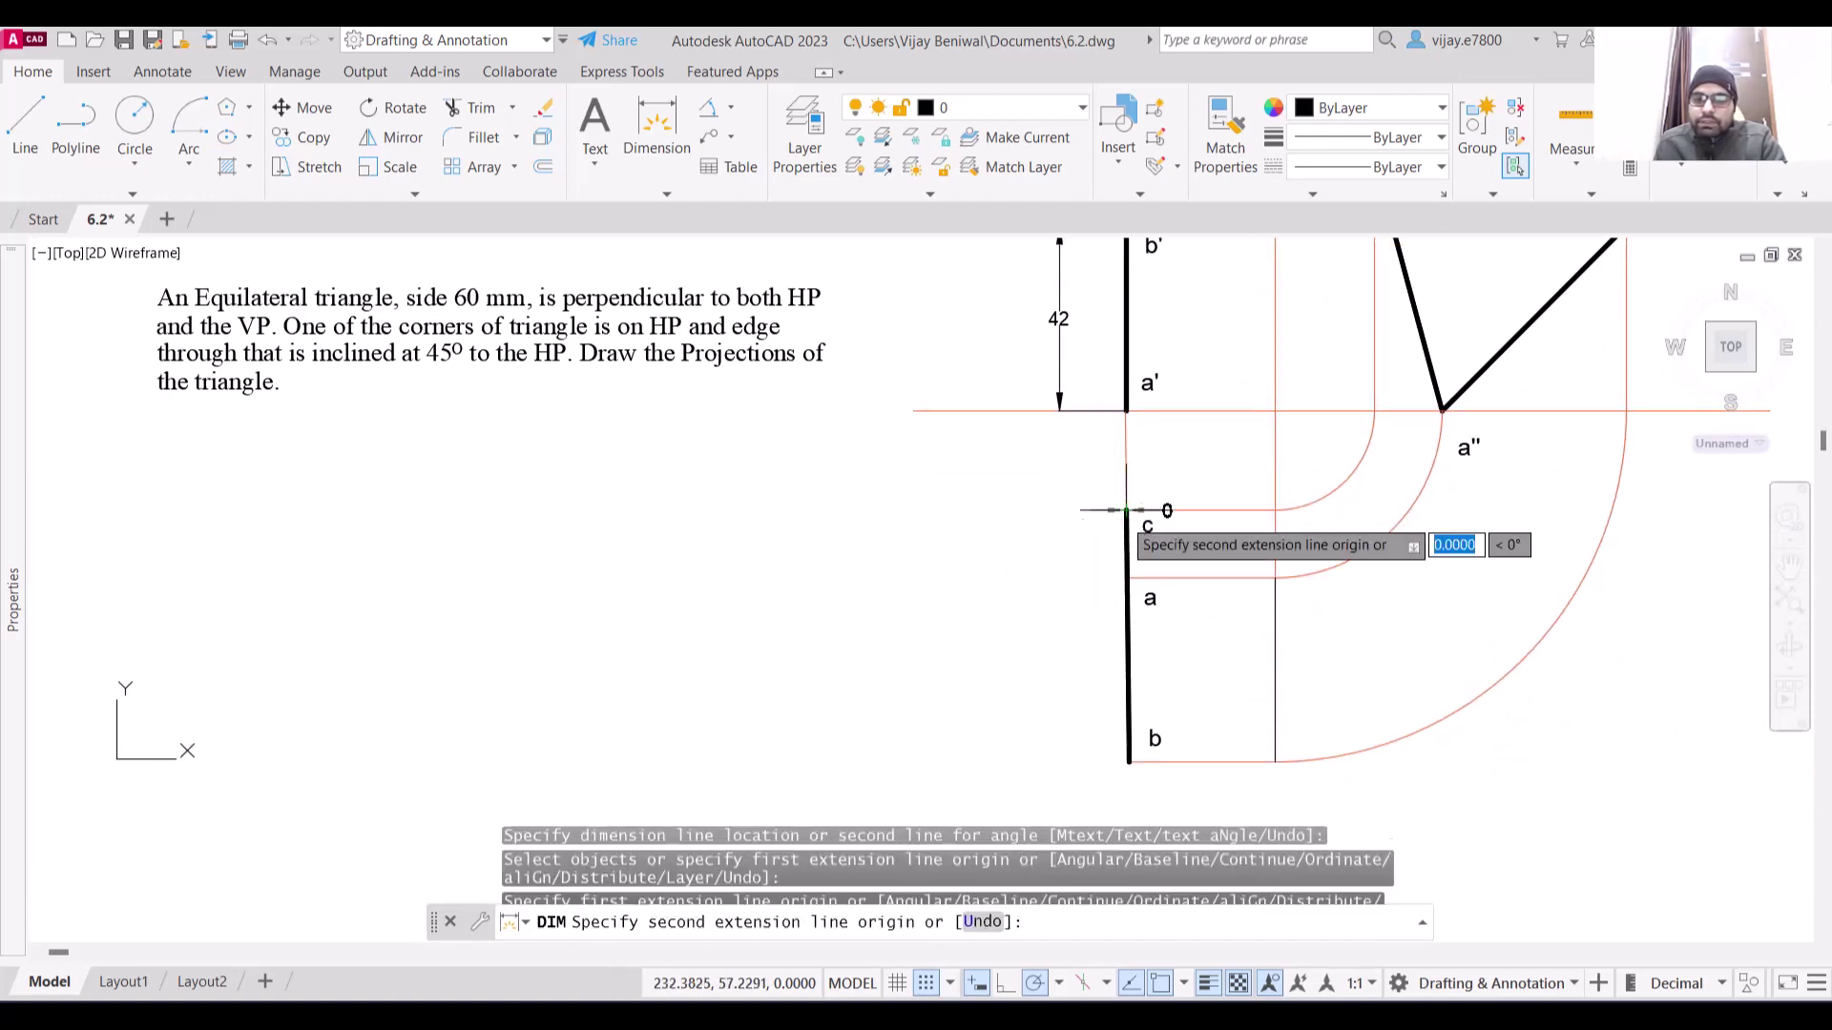
pyautogui.click(1126, 575)
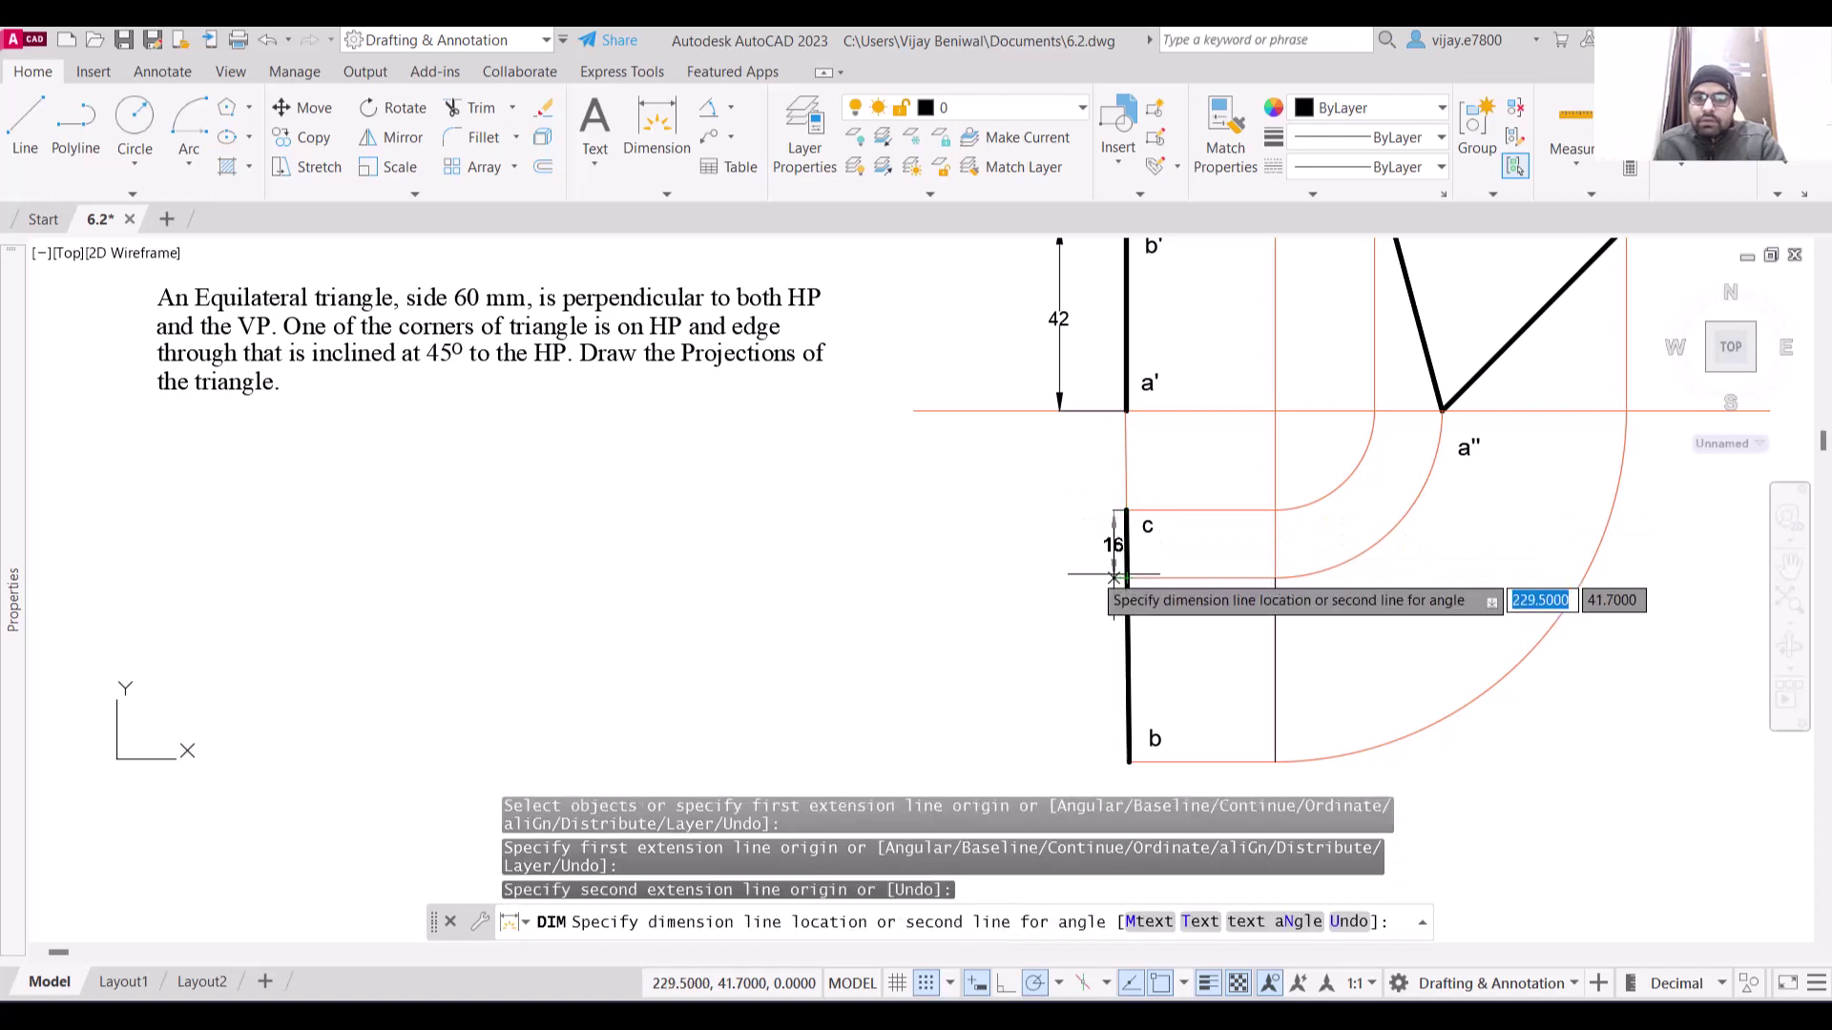
pyautogui.click(1057, 569)
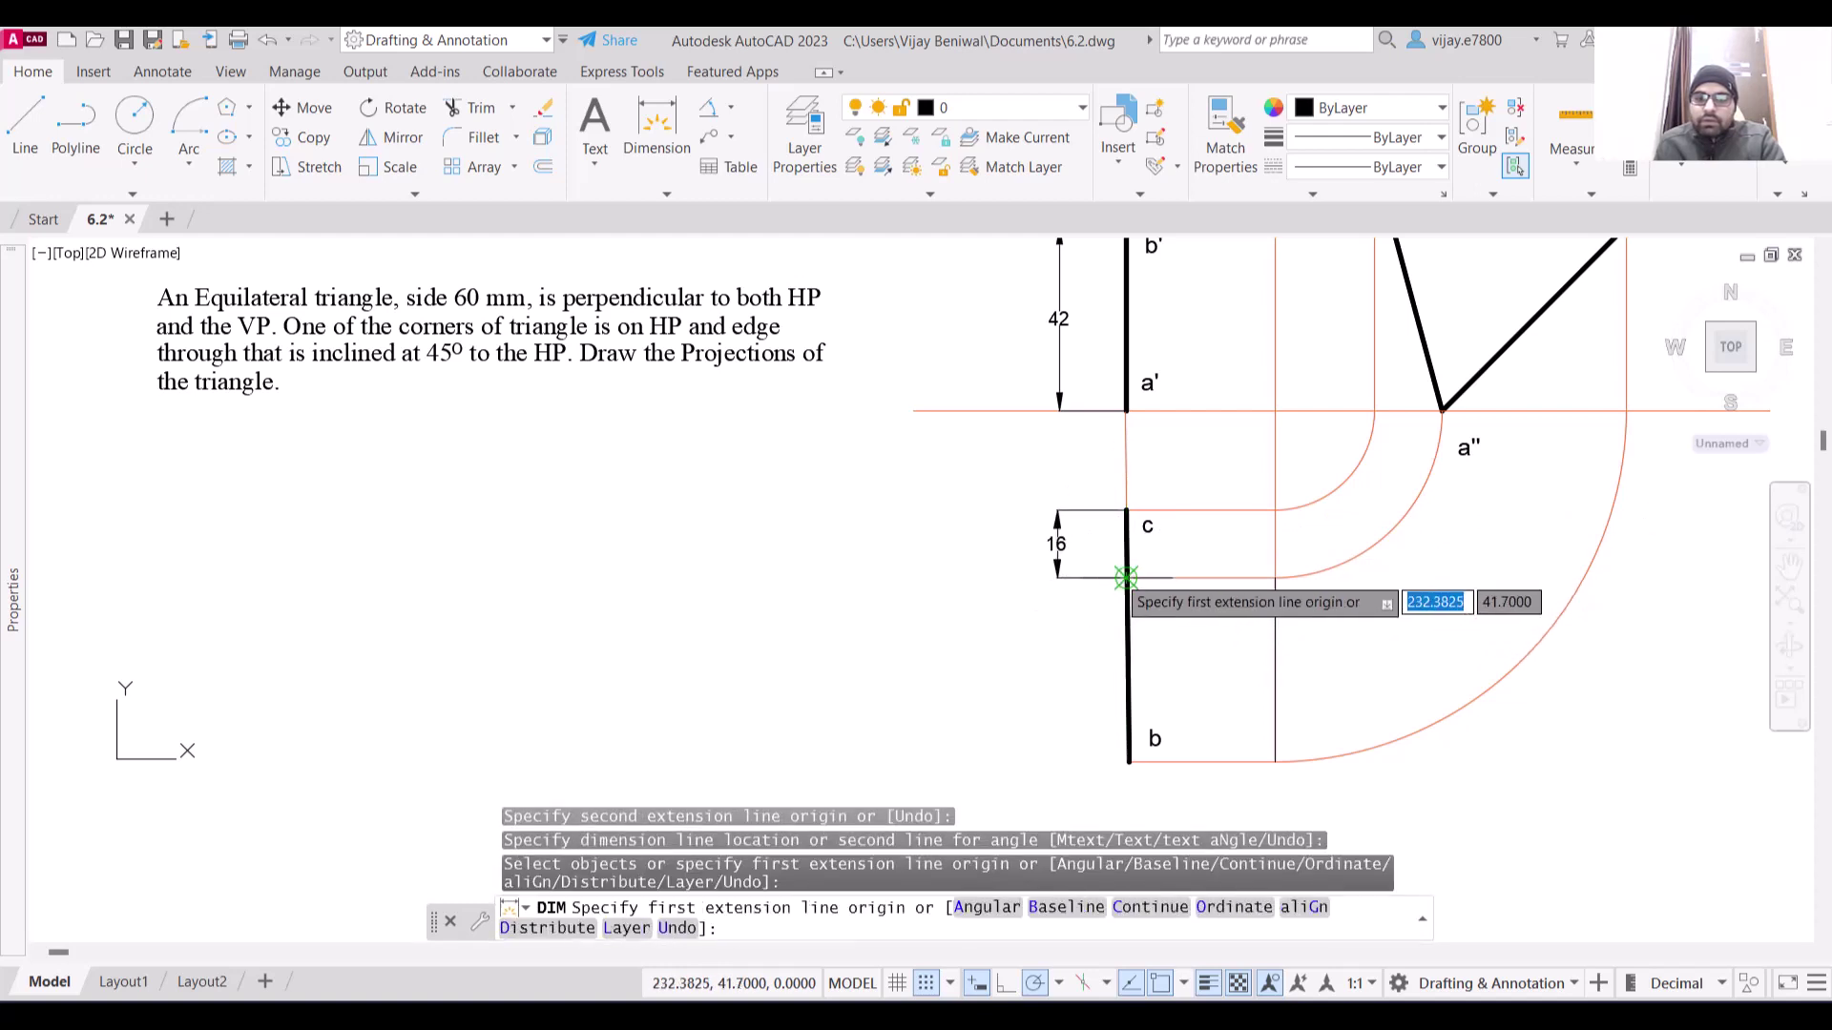
pyautogui.click(1127, 578)
pyautogui.click(1128, 751)
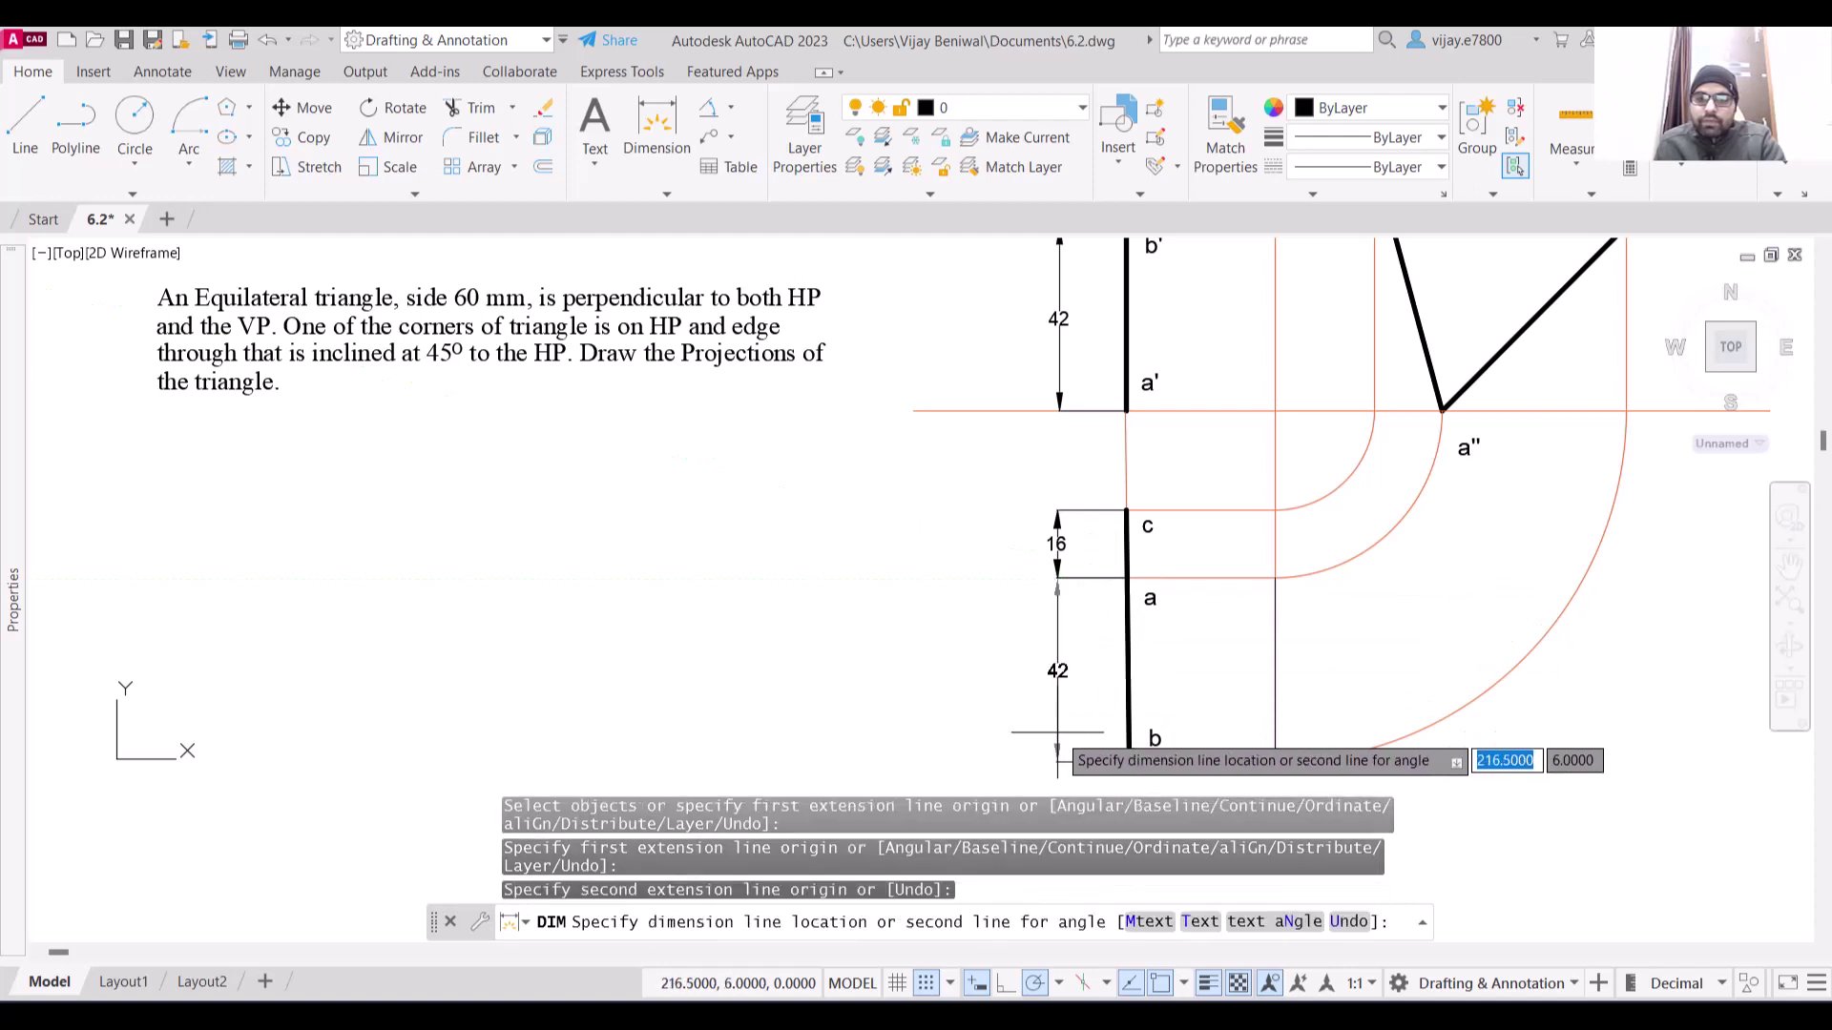
pyautogui.click(1055, 732)
# Add an angular dimension between the horizontal reference line and the side view triangle's edge from a" to b"
pyautogui.moveTo(1528, 534); pyautogui.dragTo(1460, 621, button='middle')
pyautogui.scroll(-2, 1461, 621)
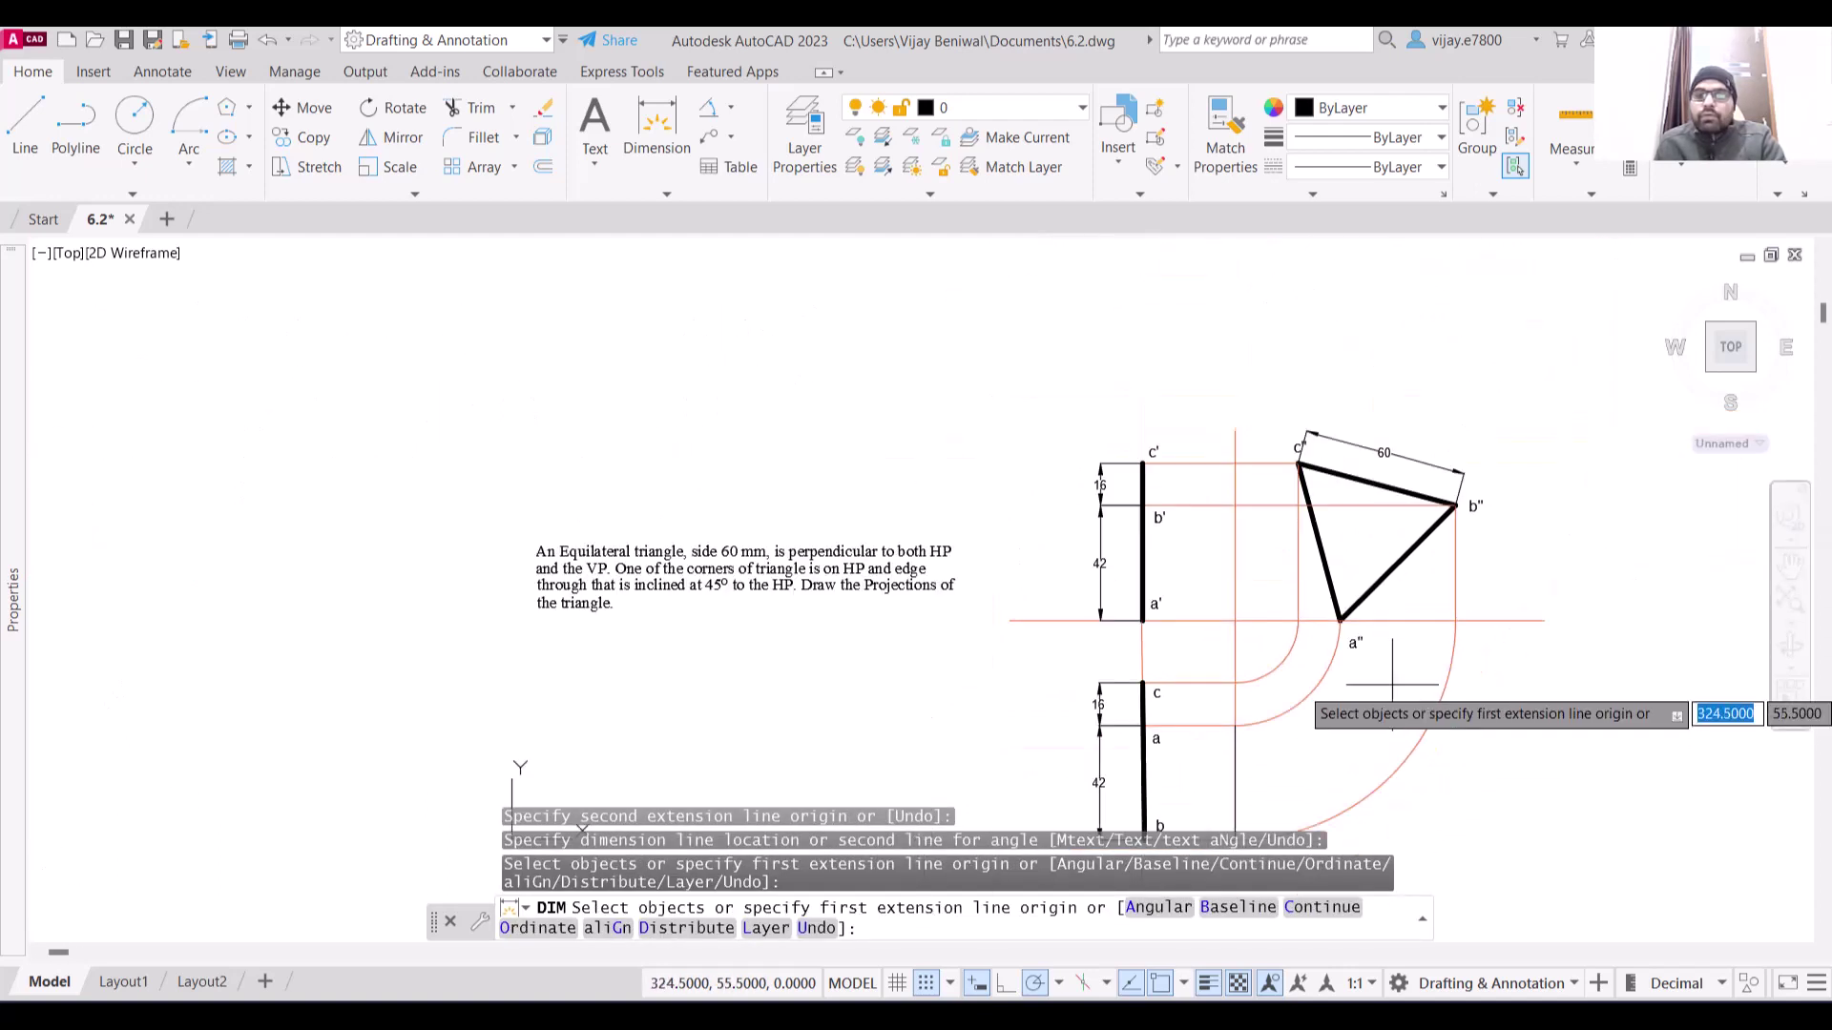
pyautogui.click(708, 107)
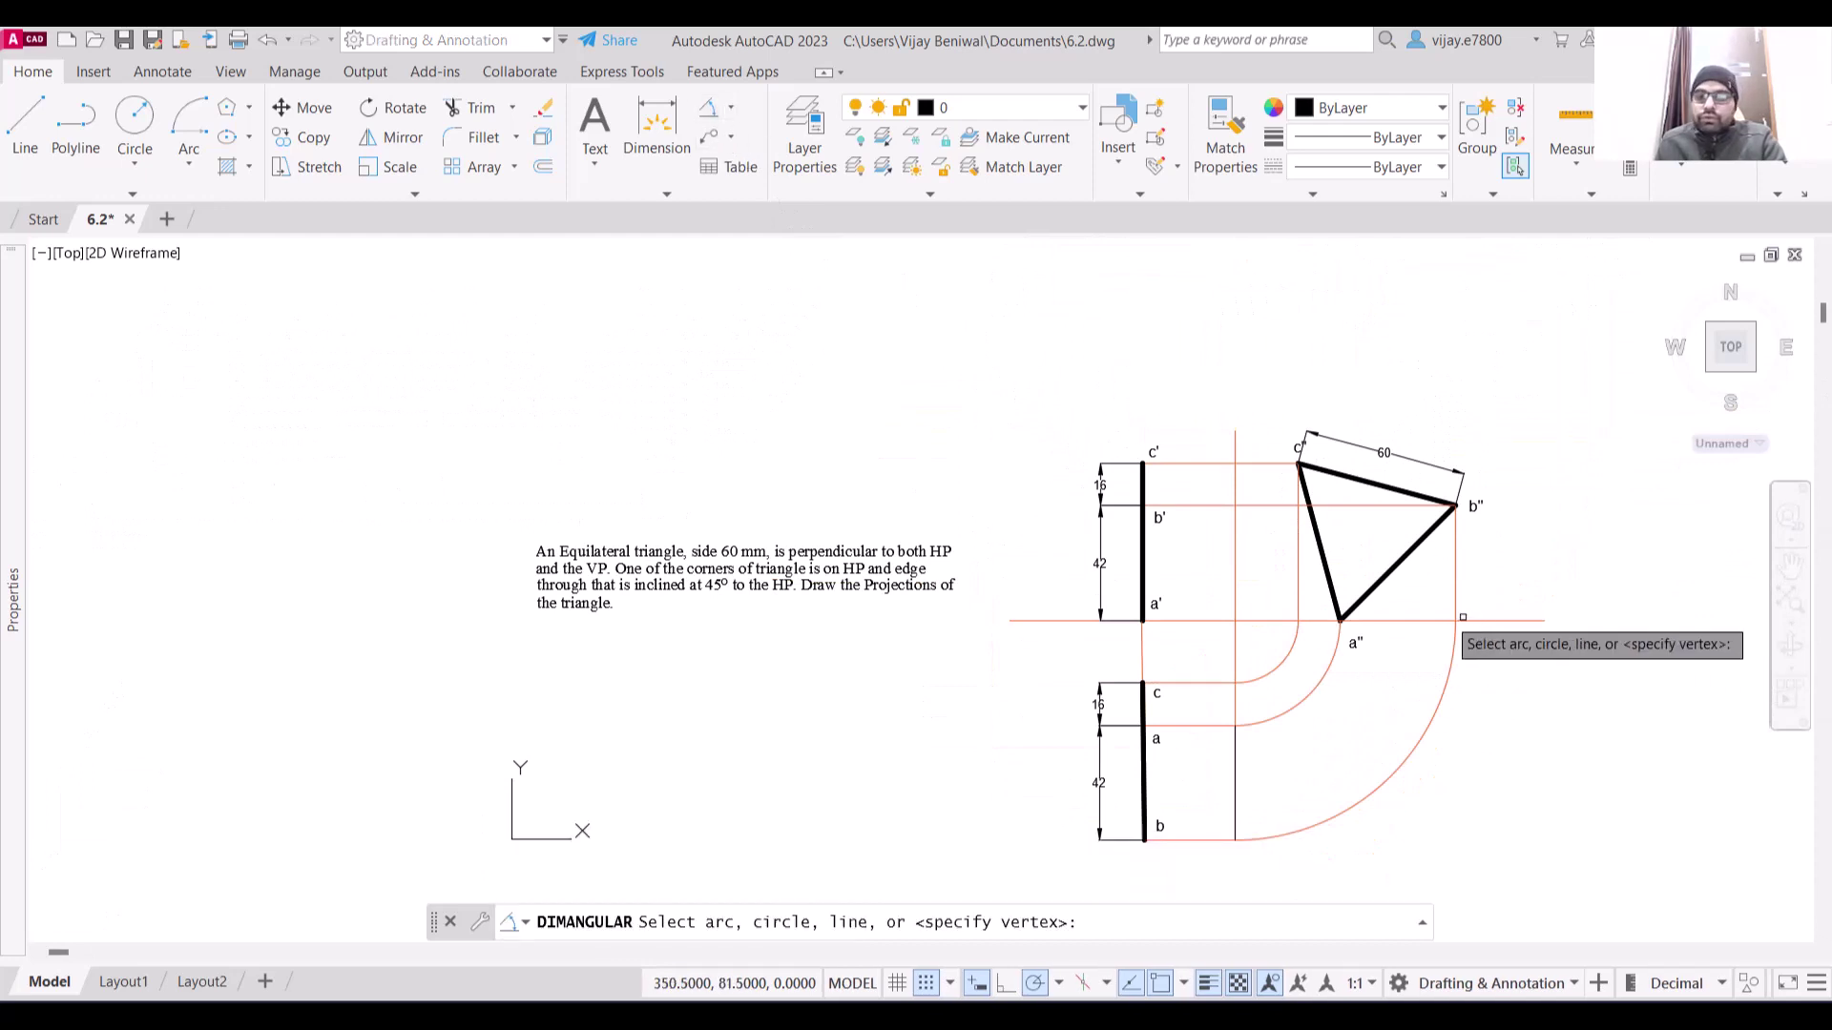
pyautogui.click(1424, 620)
pyautogui.click(1390, 576)
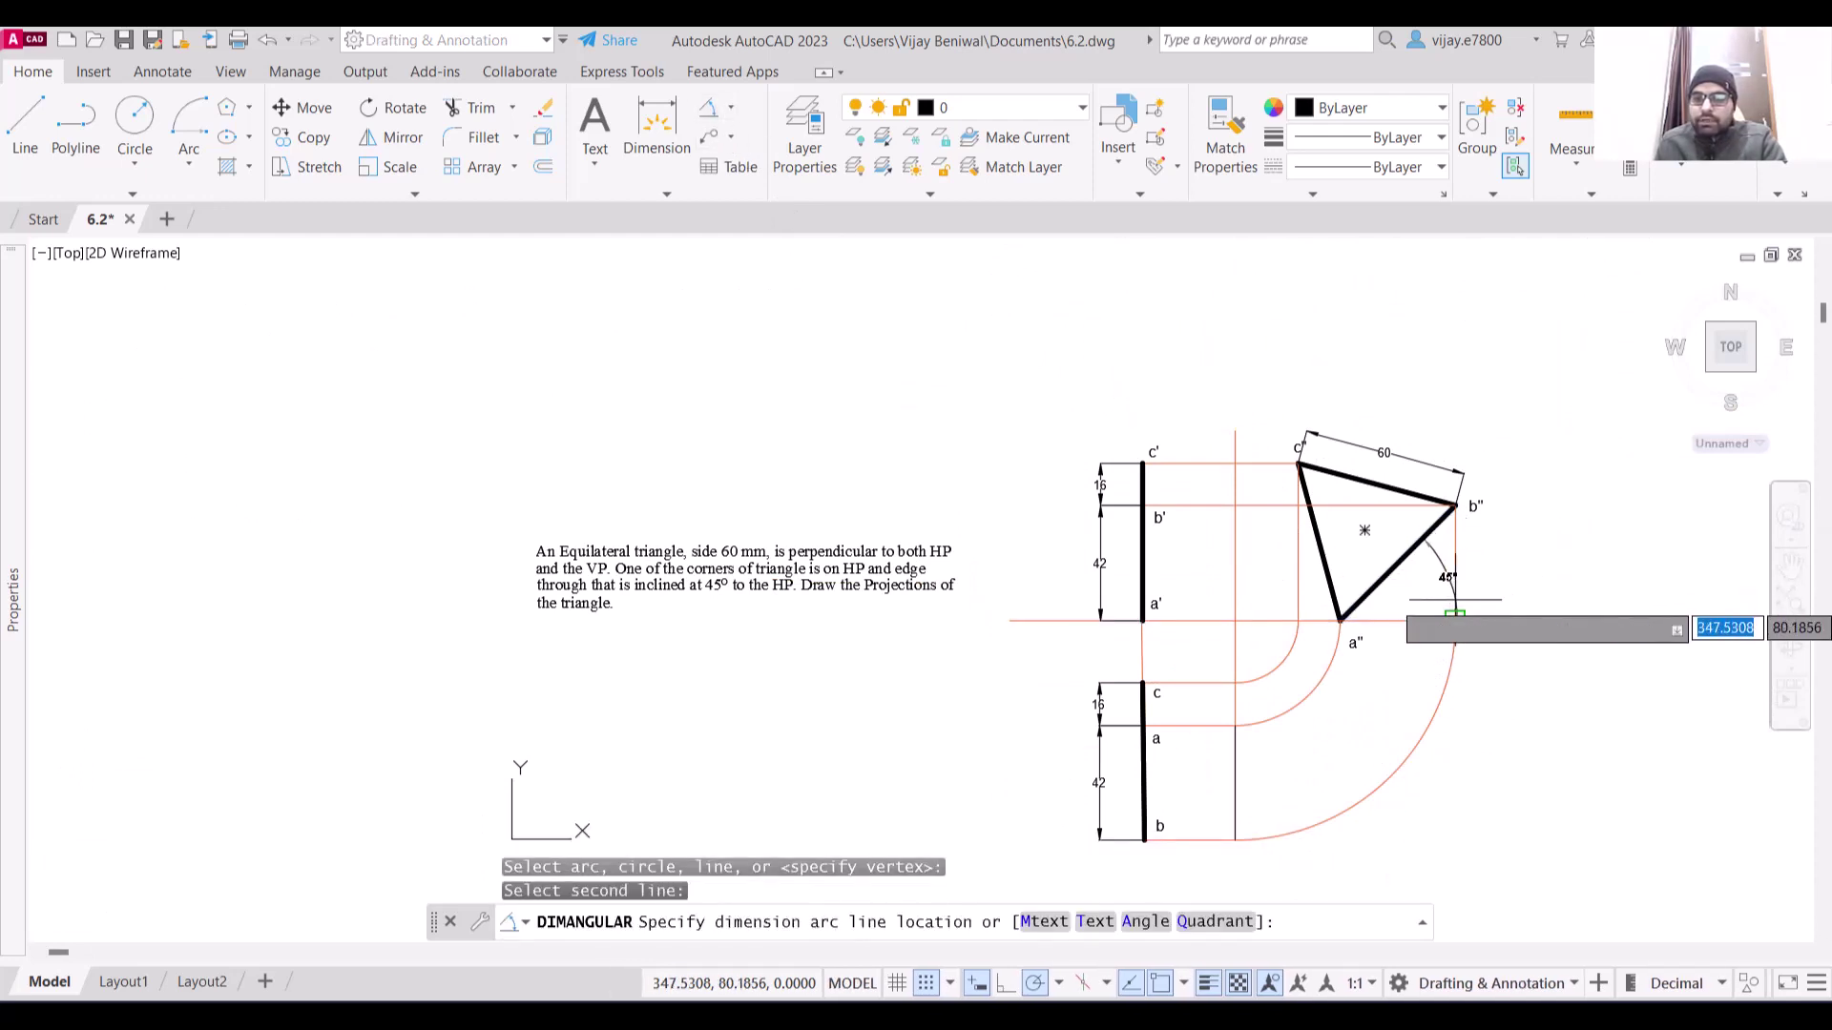
pyautogui.click(1431, 613)
# Select all linear, aligned and angular dimensions in the three views and set their color to green 19,103,52
pyautogui.click(1450, 599)
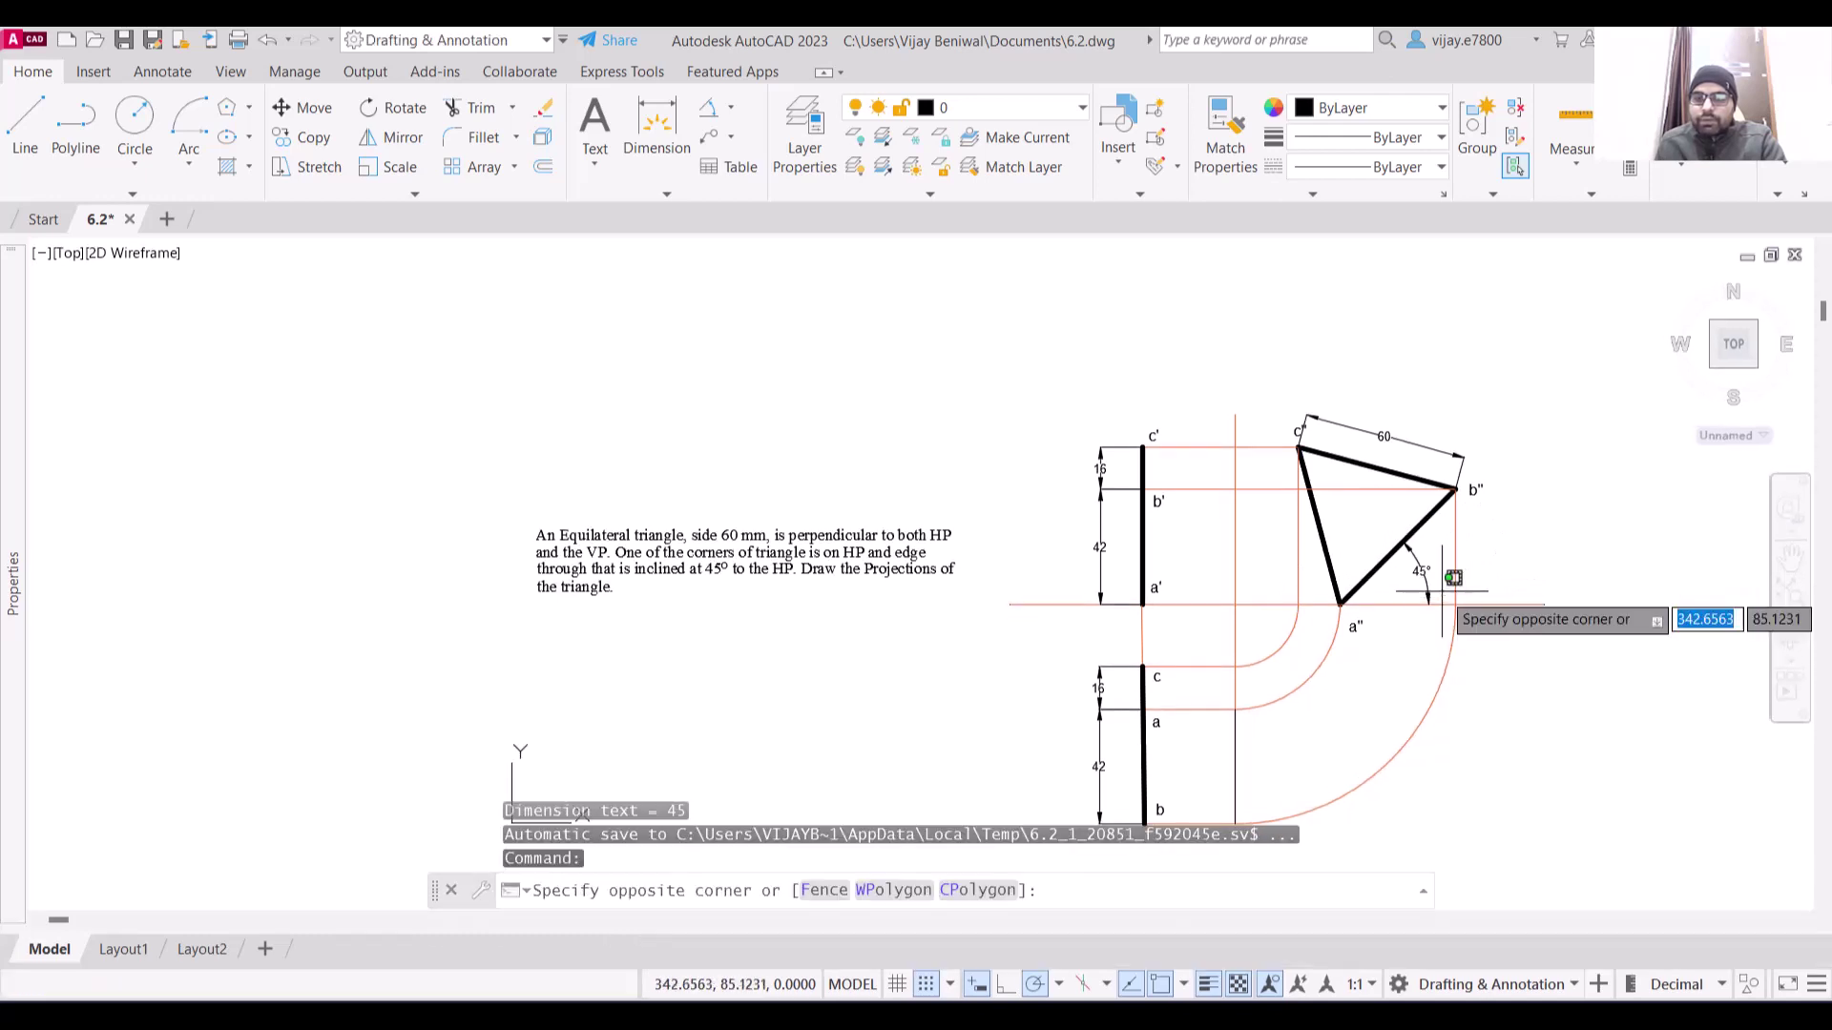
pyautogui.click(1408, 547)
pyautogui.click(1397, 437)
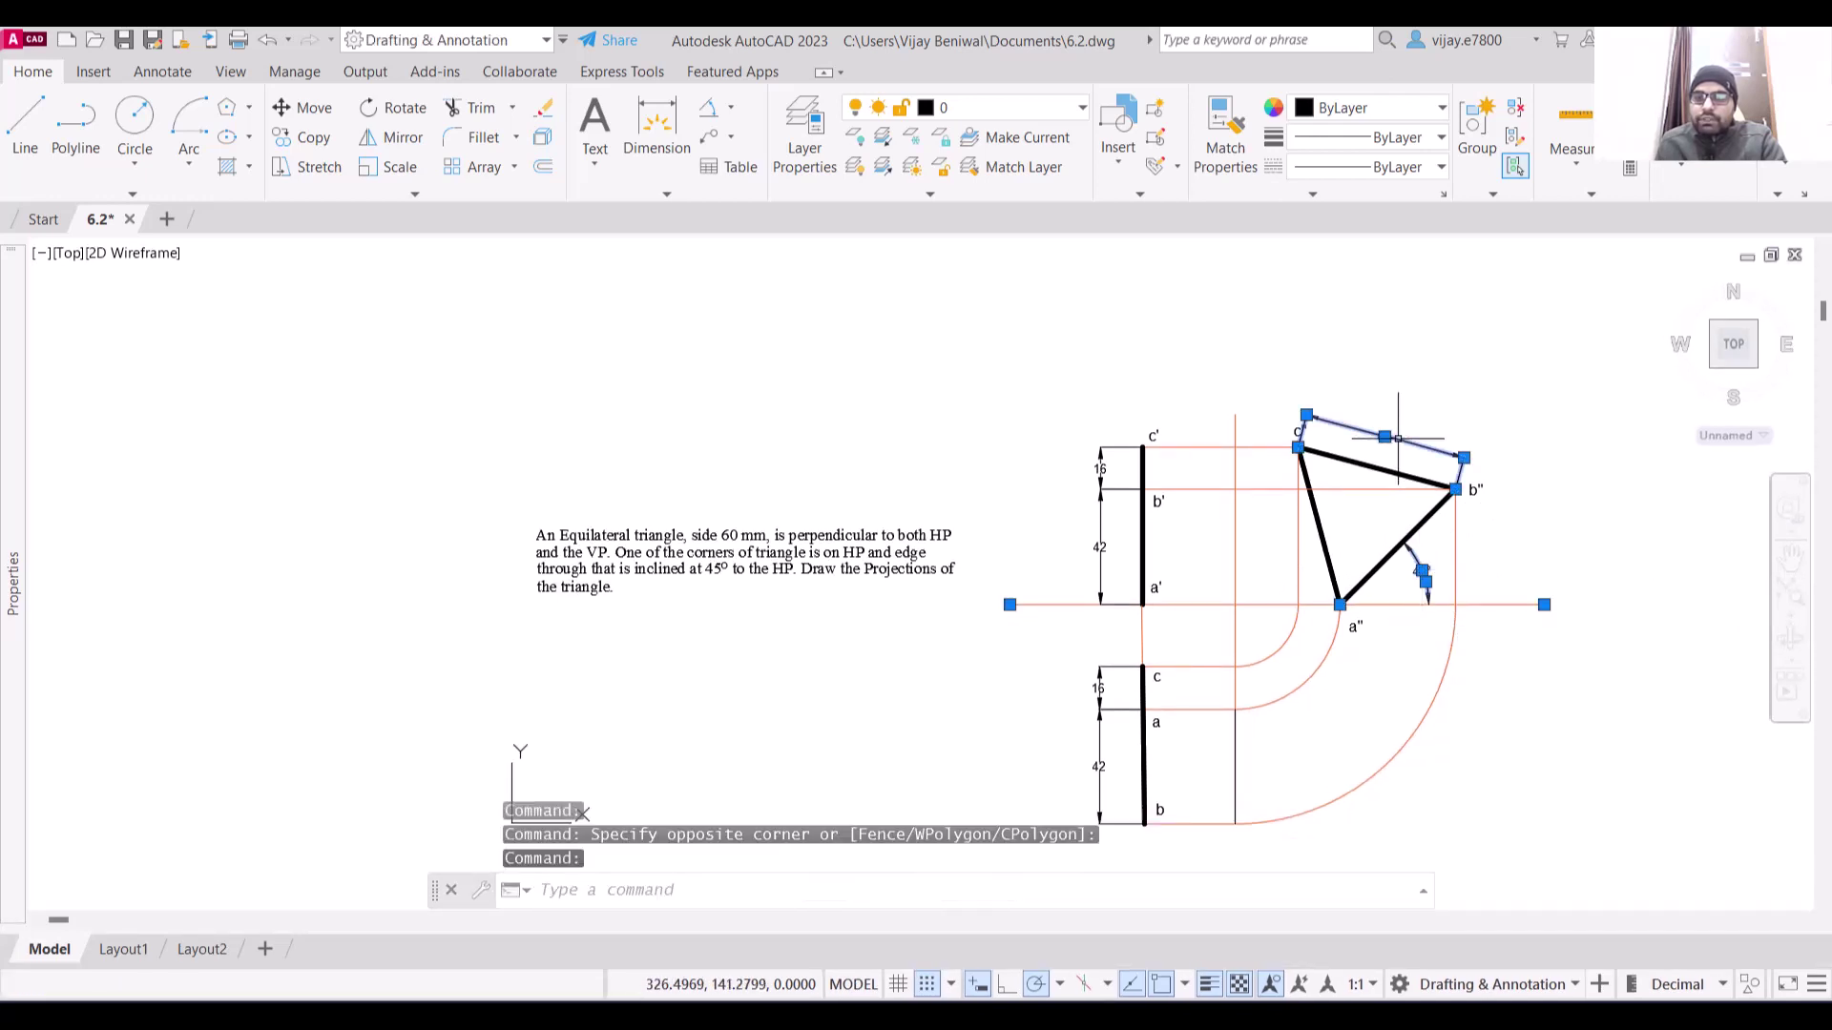
pyautogui.rightClick(1398, 437)
pyautogui.press('Escape')
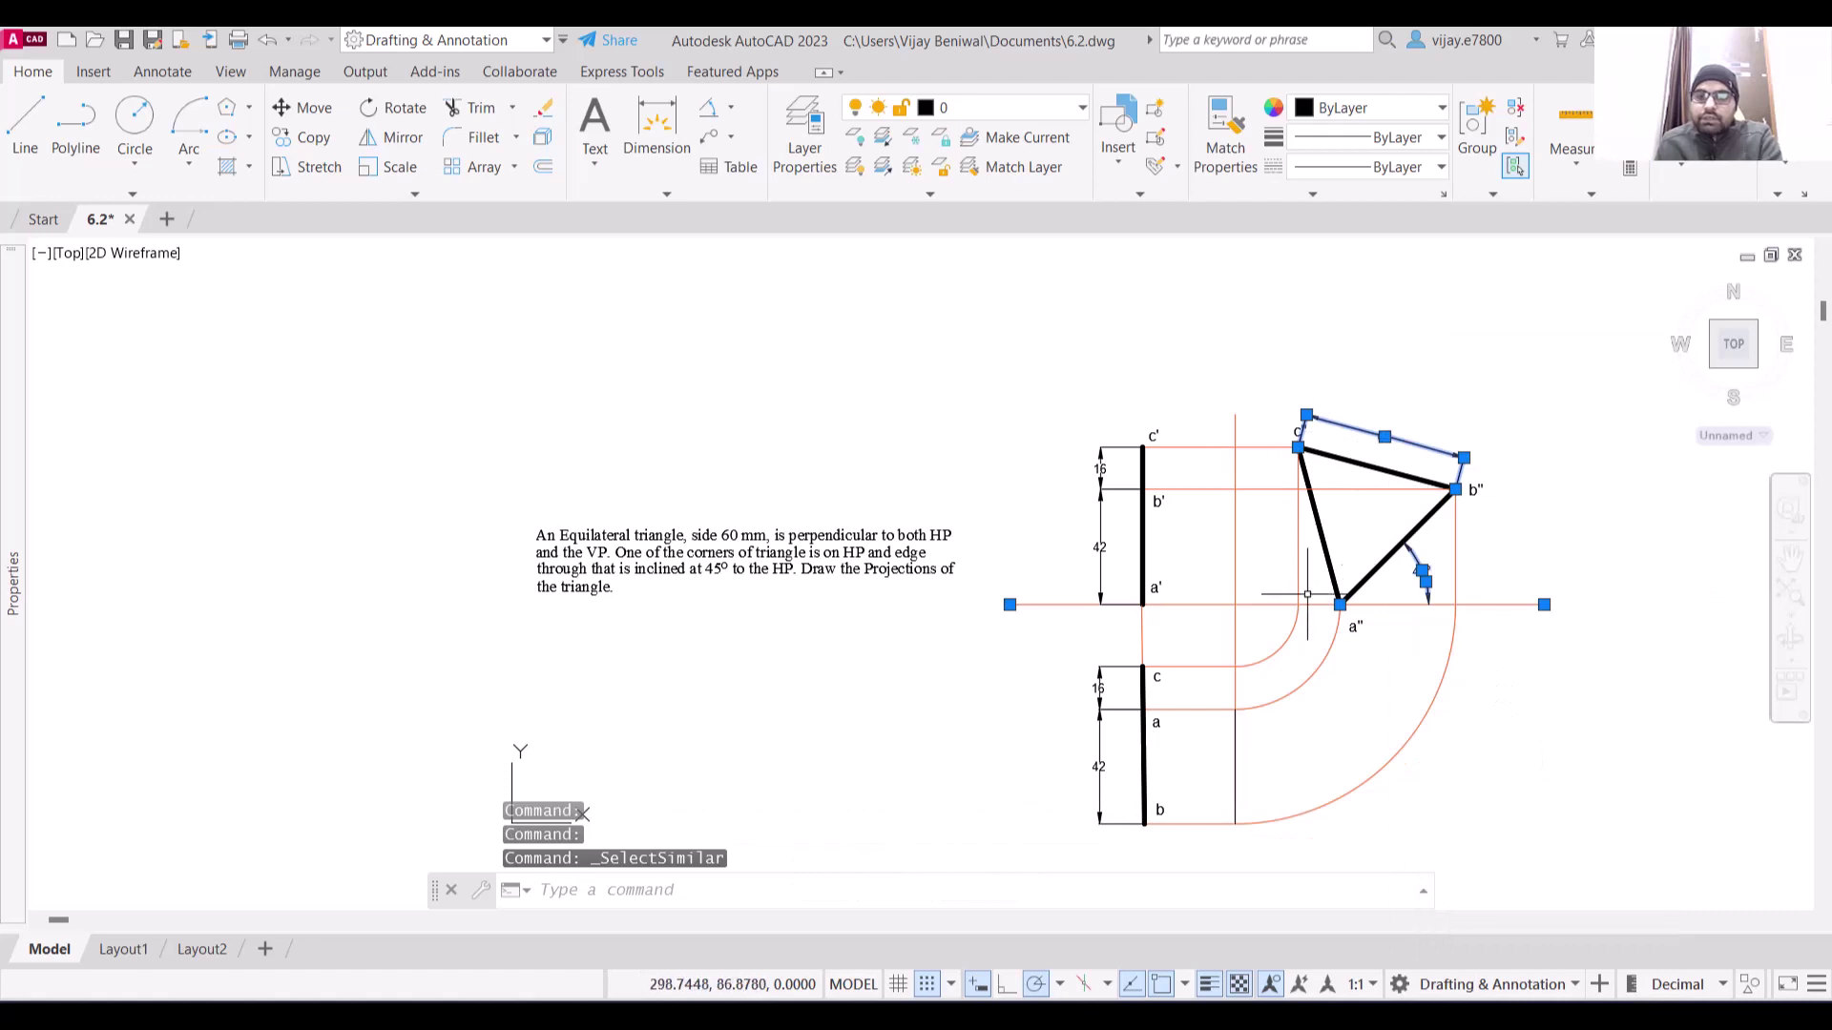
pyautogui.rightClick(1106, 568)
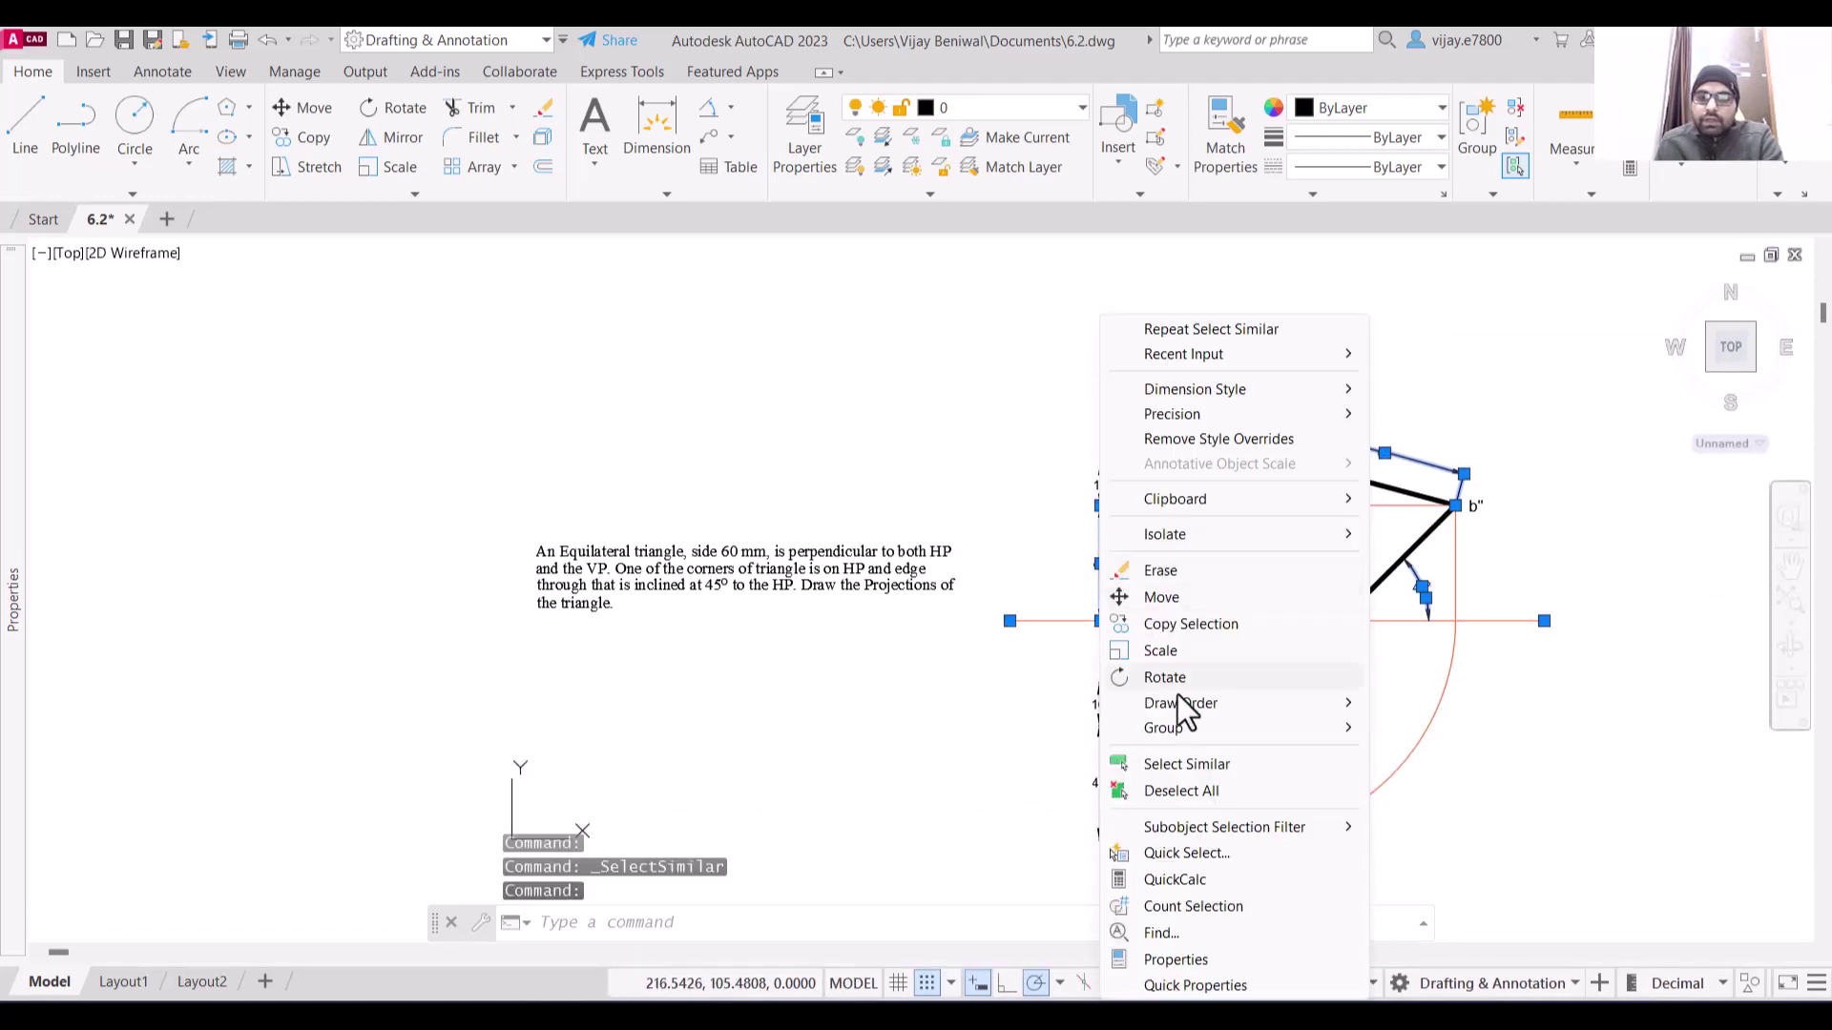
pyautogui.click(1187, 756)
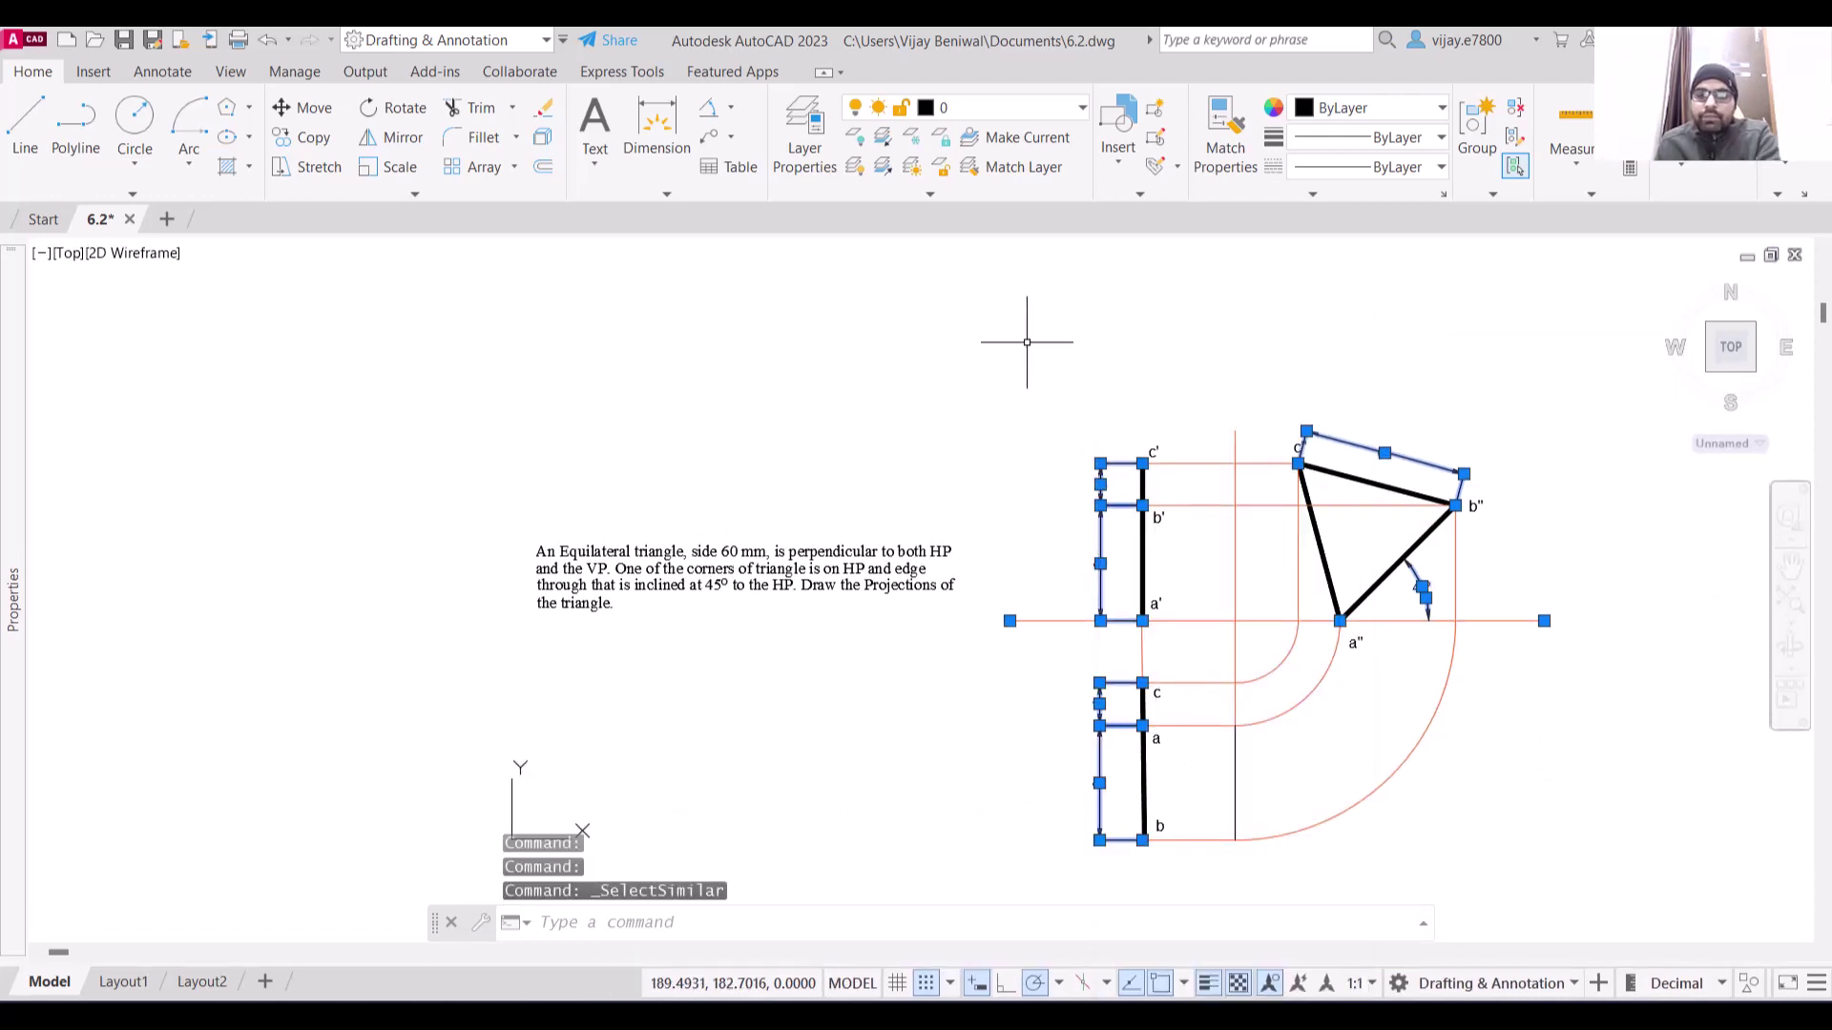
pyautogui.click(1343, 107)
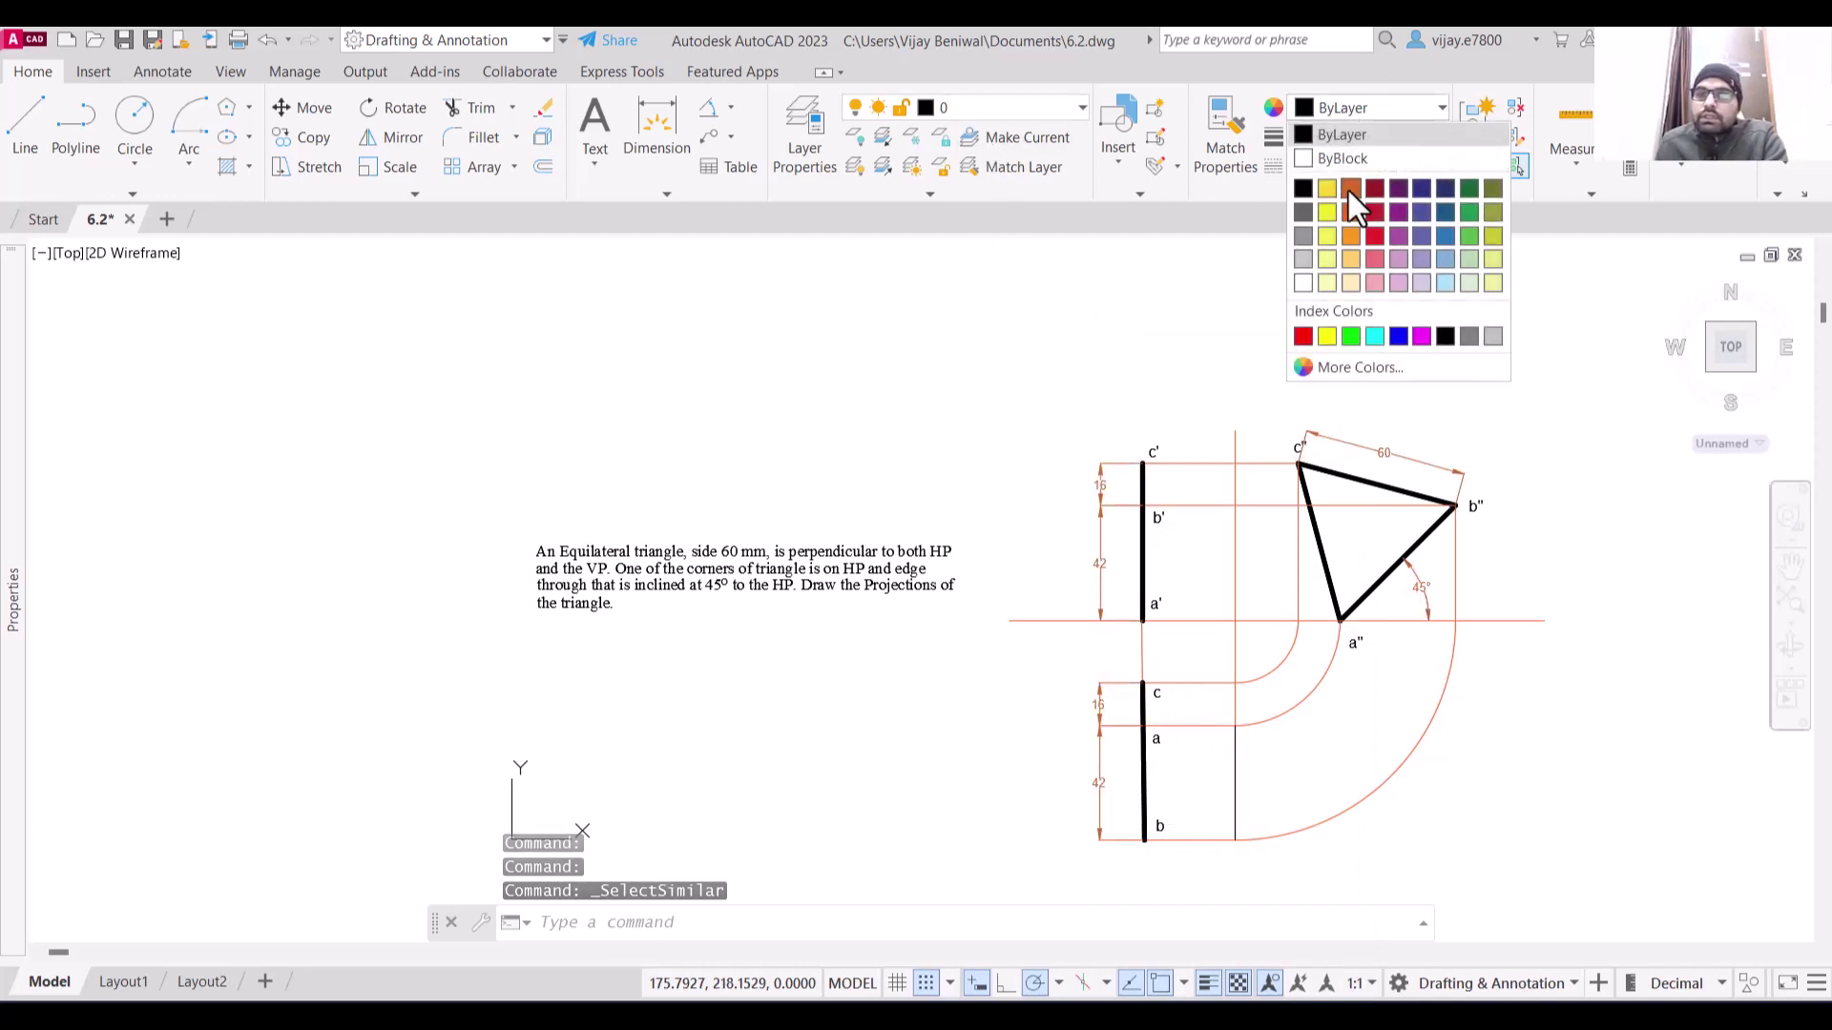
pyautogui.click(1469, 191)
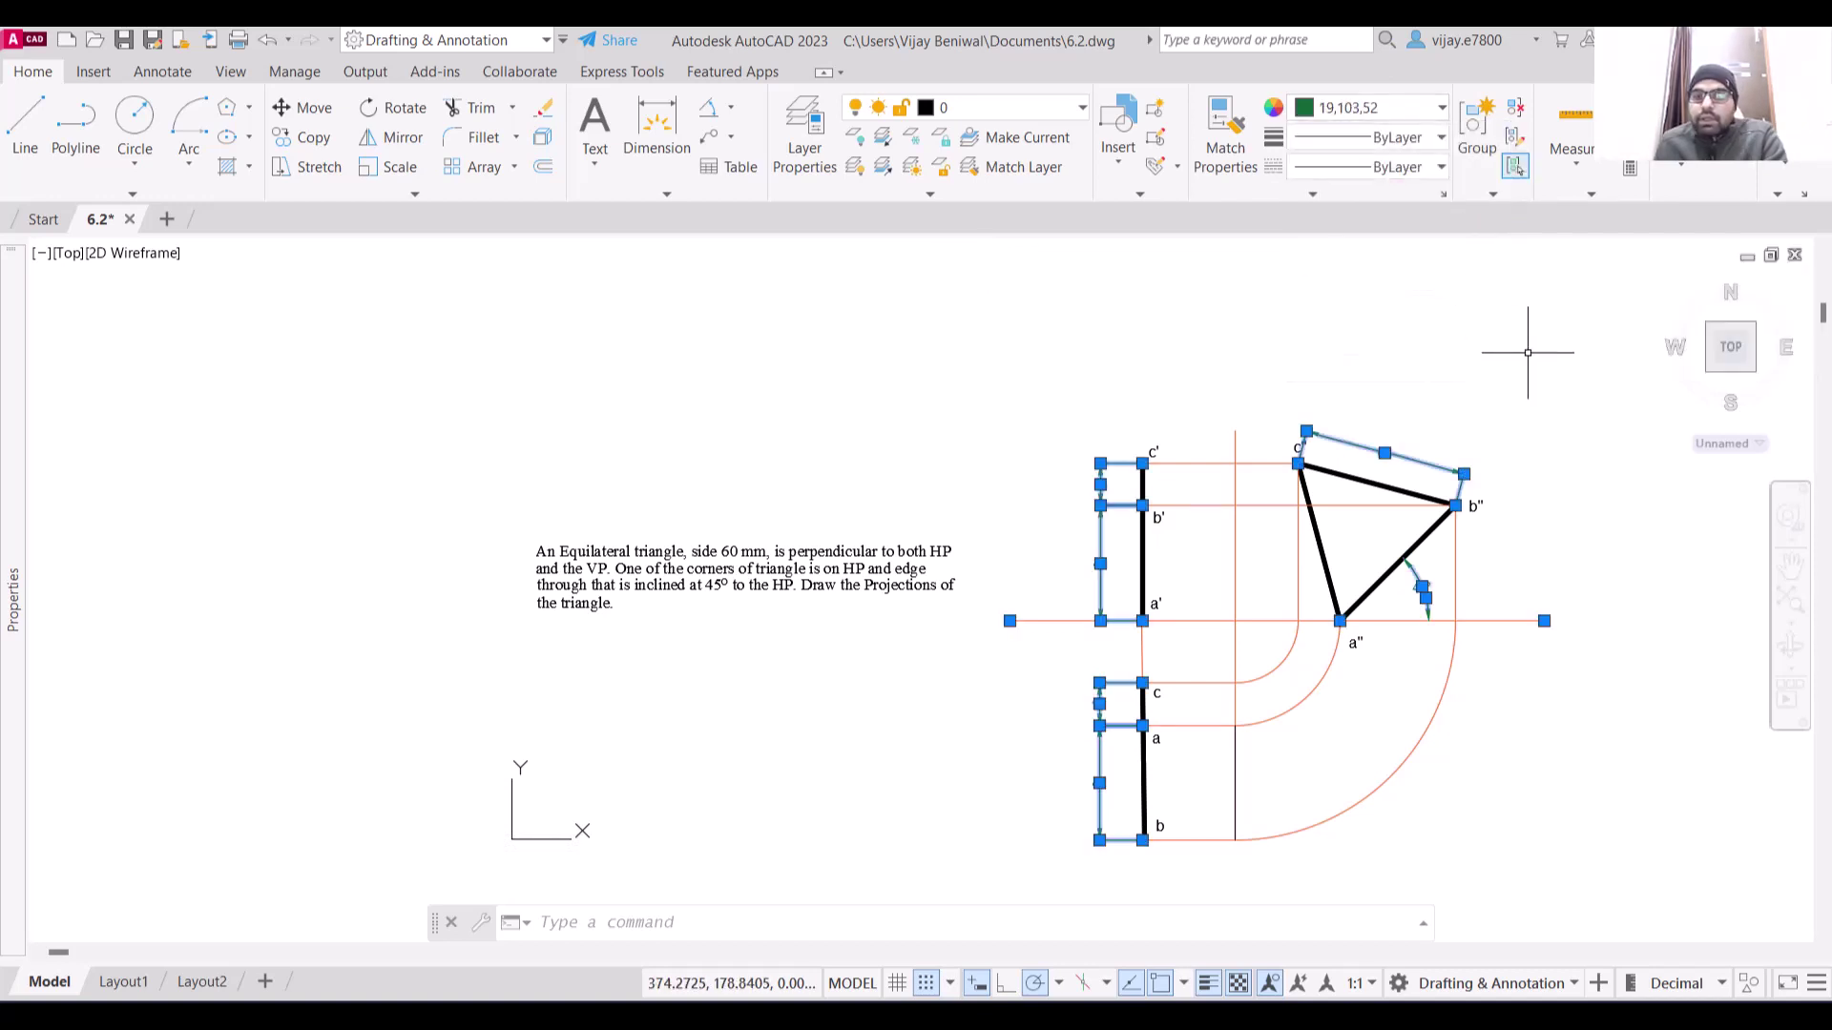
pyautogui.press('Escape')
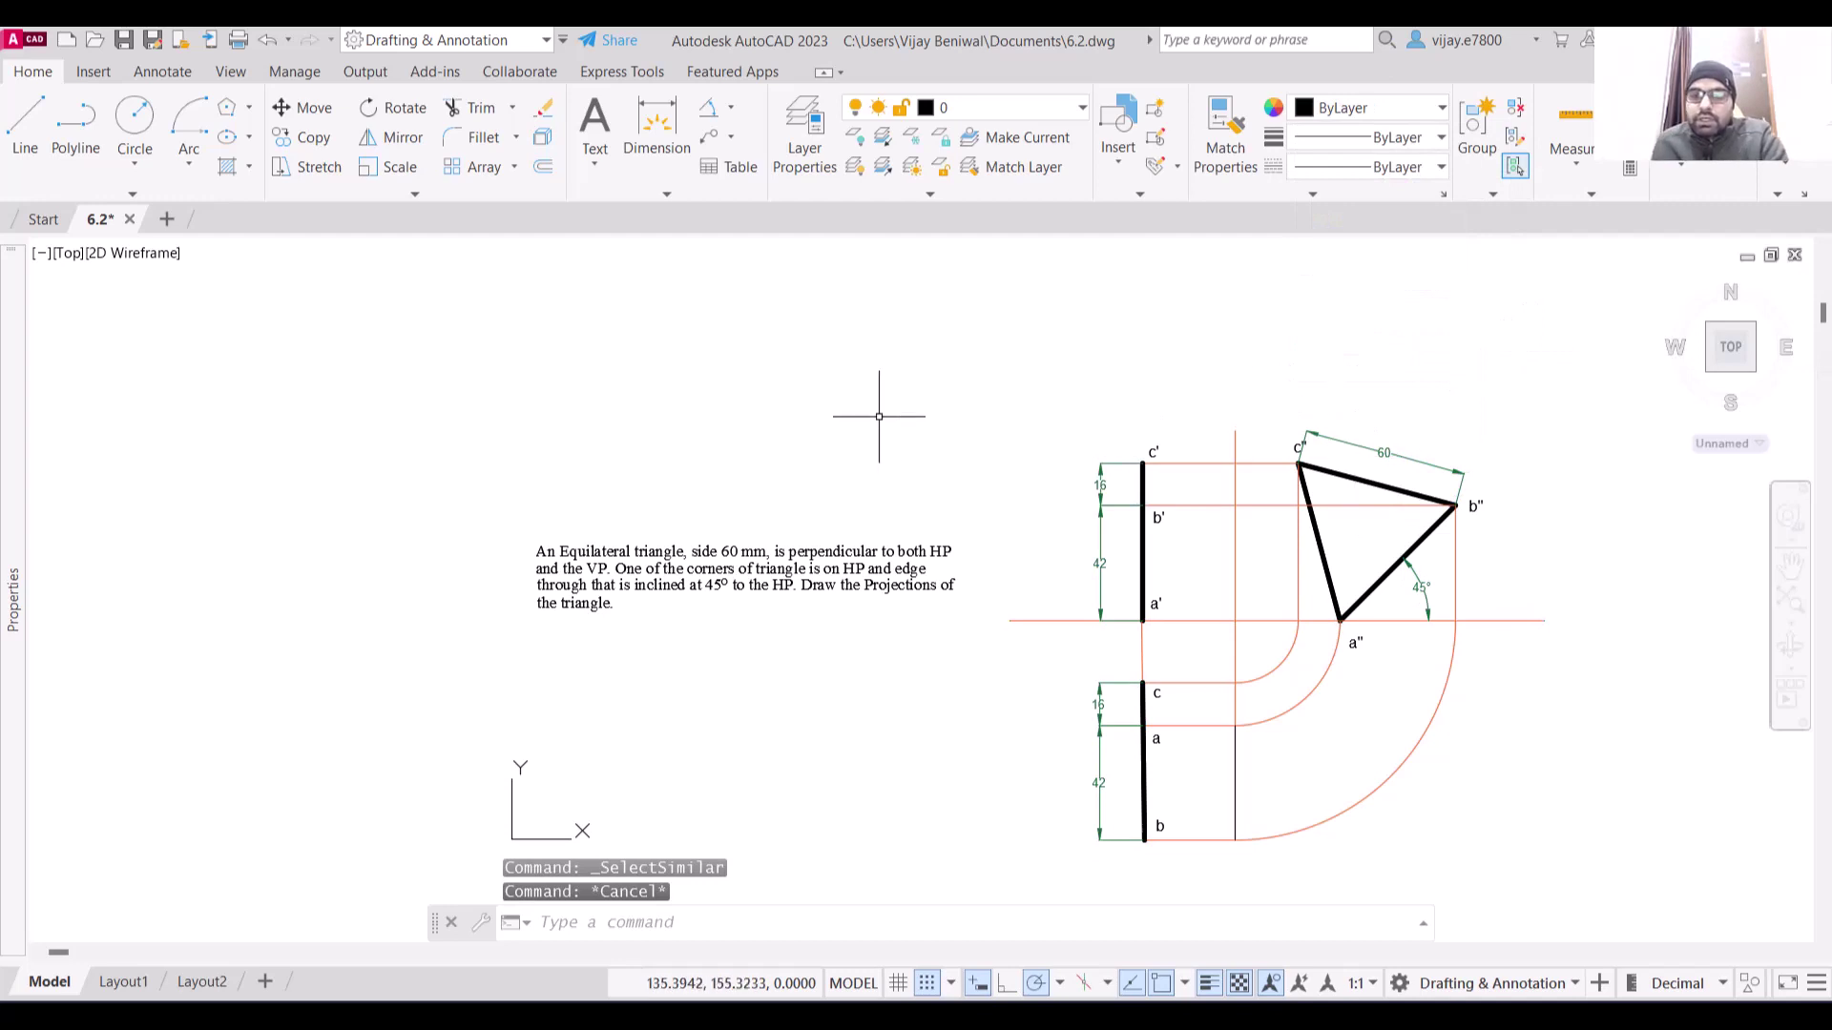
pyautogui.moveTo(884, 483); pyautogui.dragTo(752, 408, button='middle')
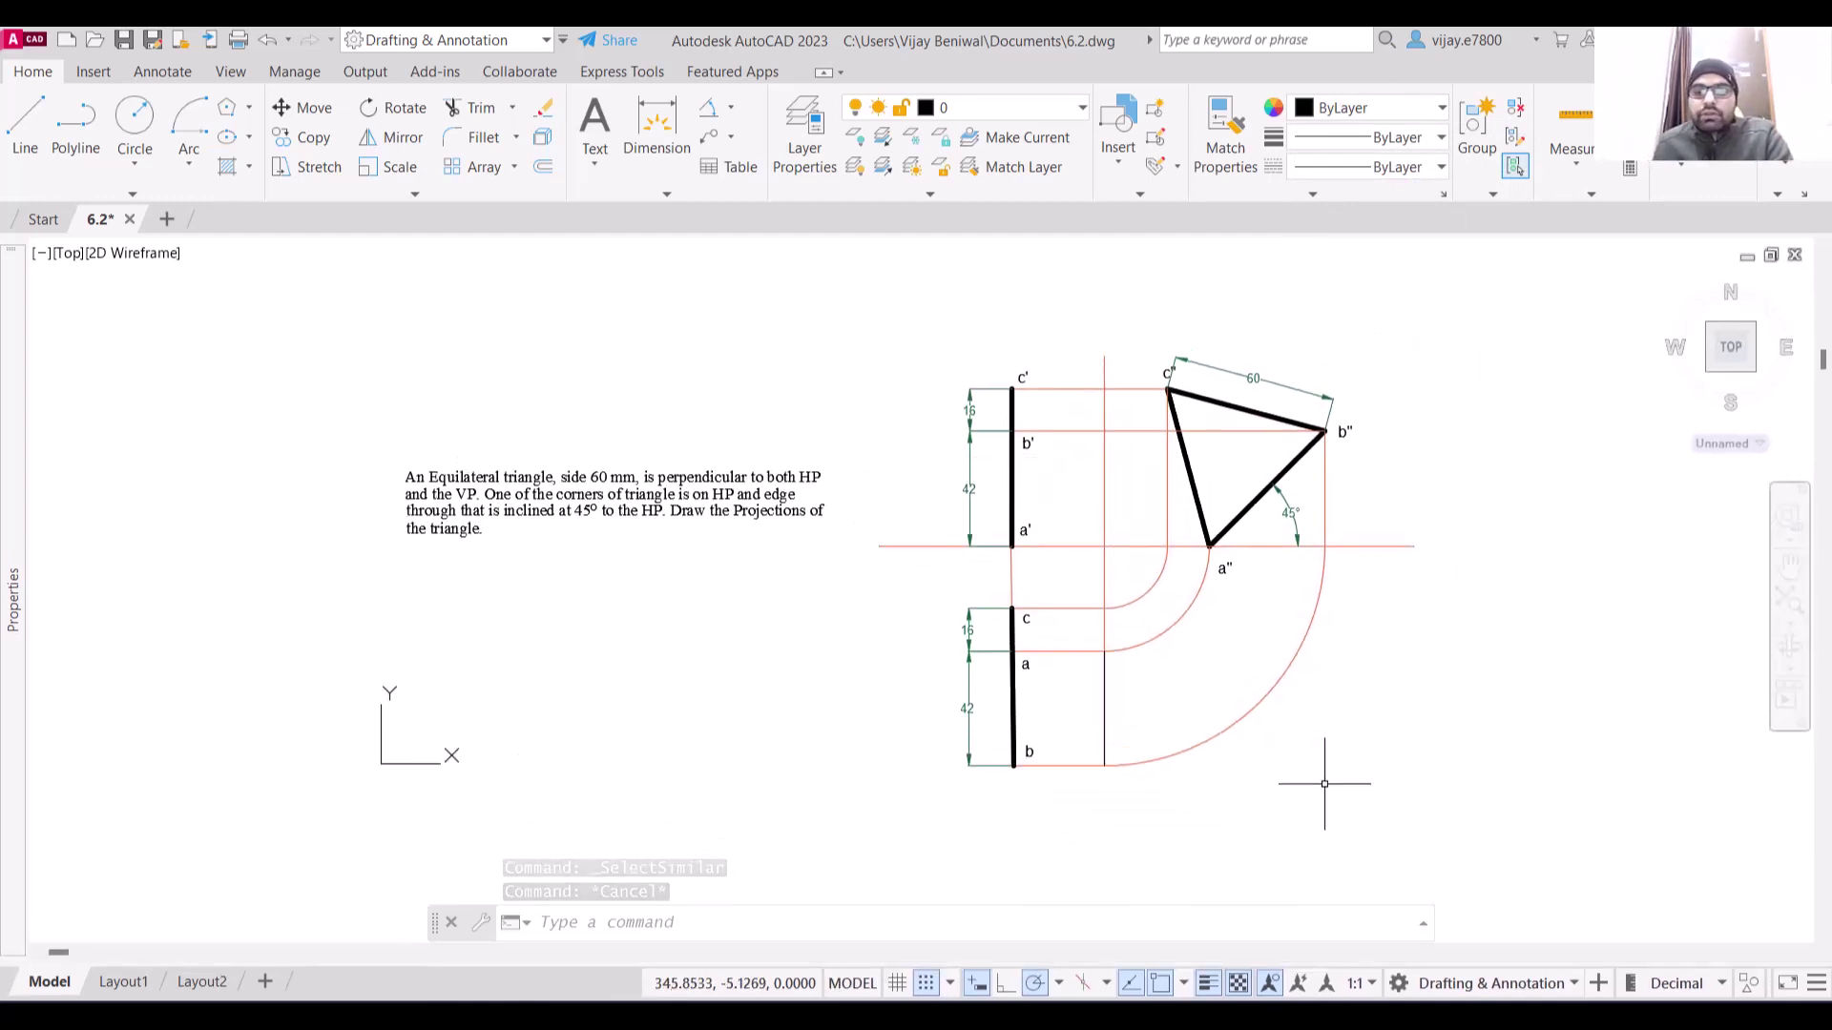